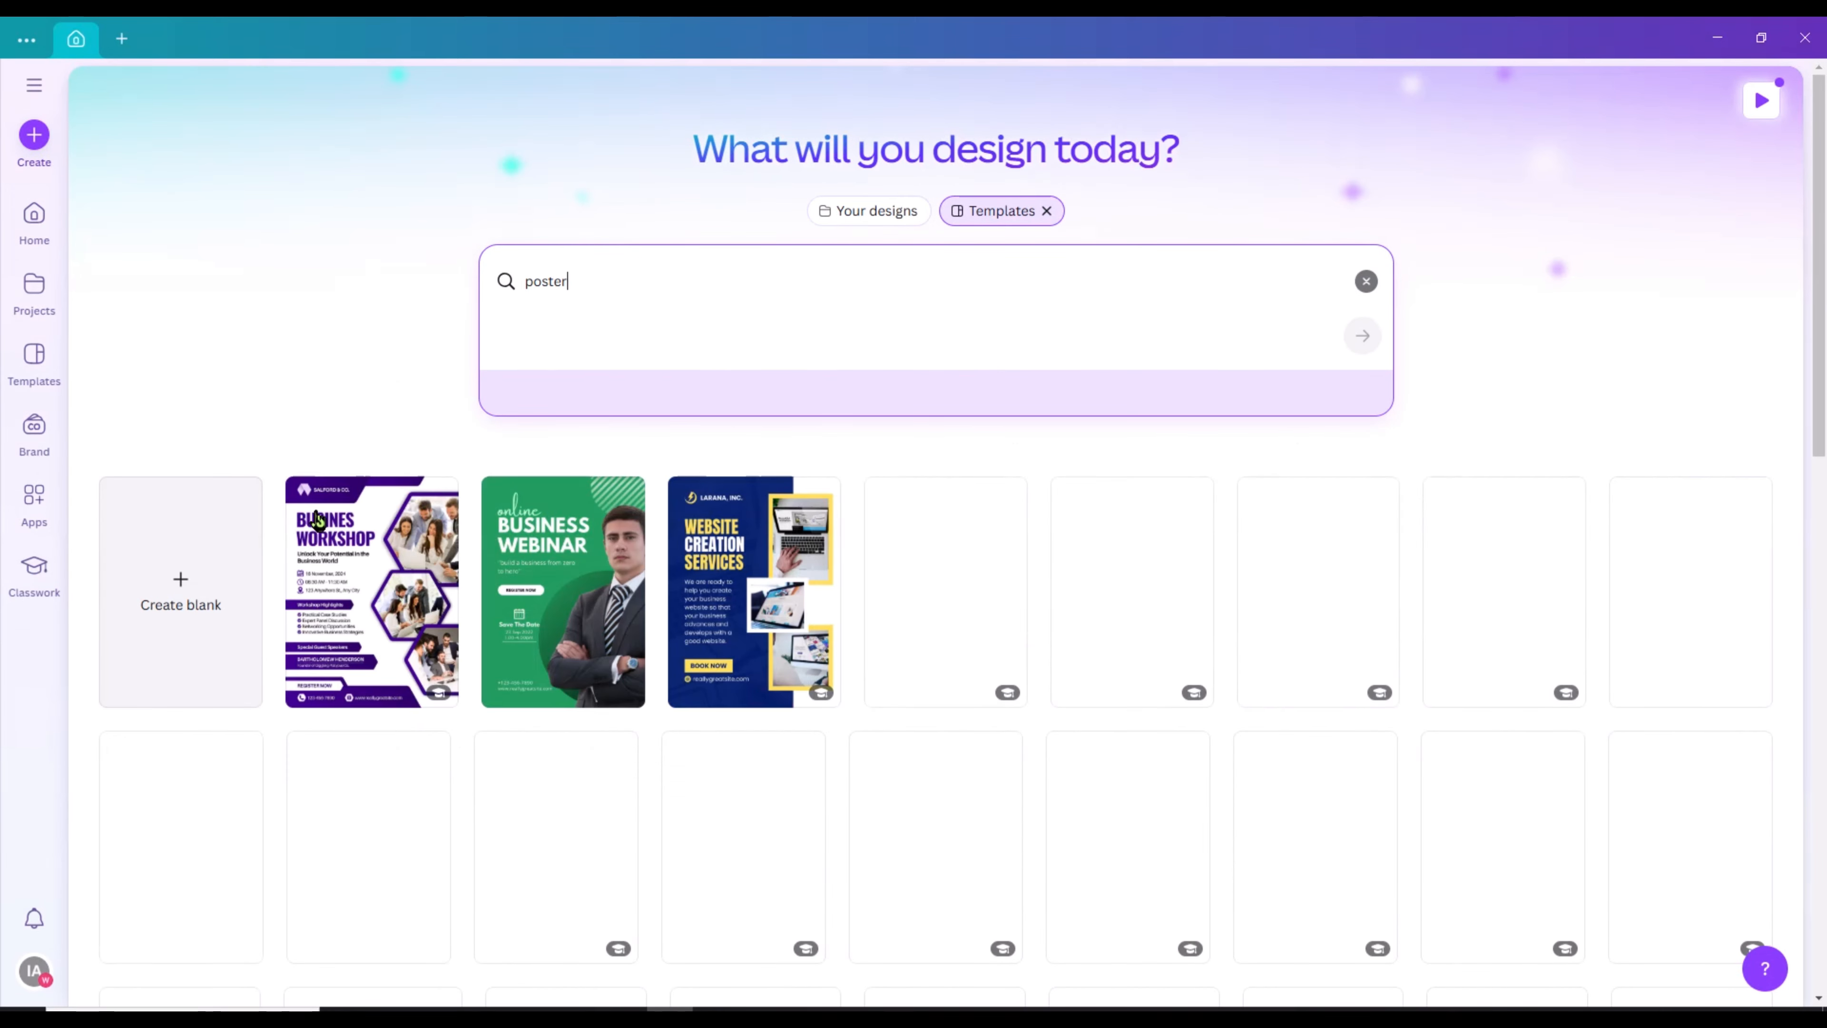
Create a blank poster and add a square, enlarged slightly and placed against the page's top edge, centred horizontally
{"action": "left_click", "coordinate": [200, 584]}
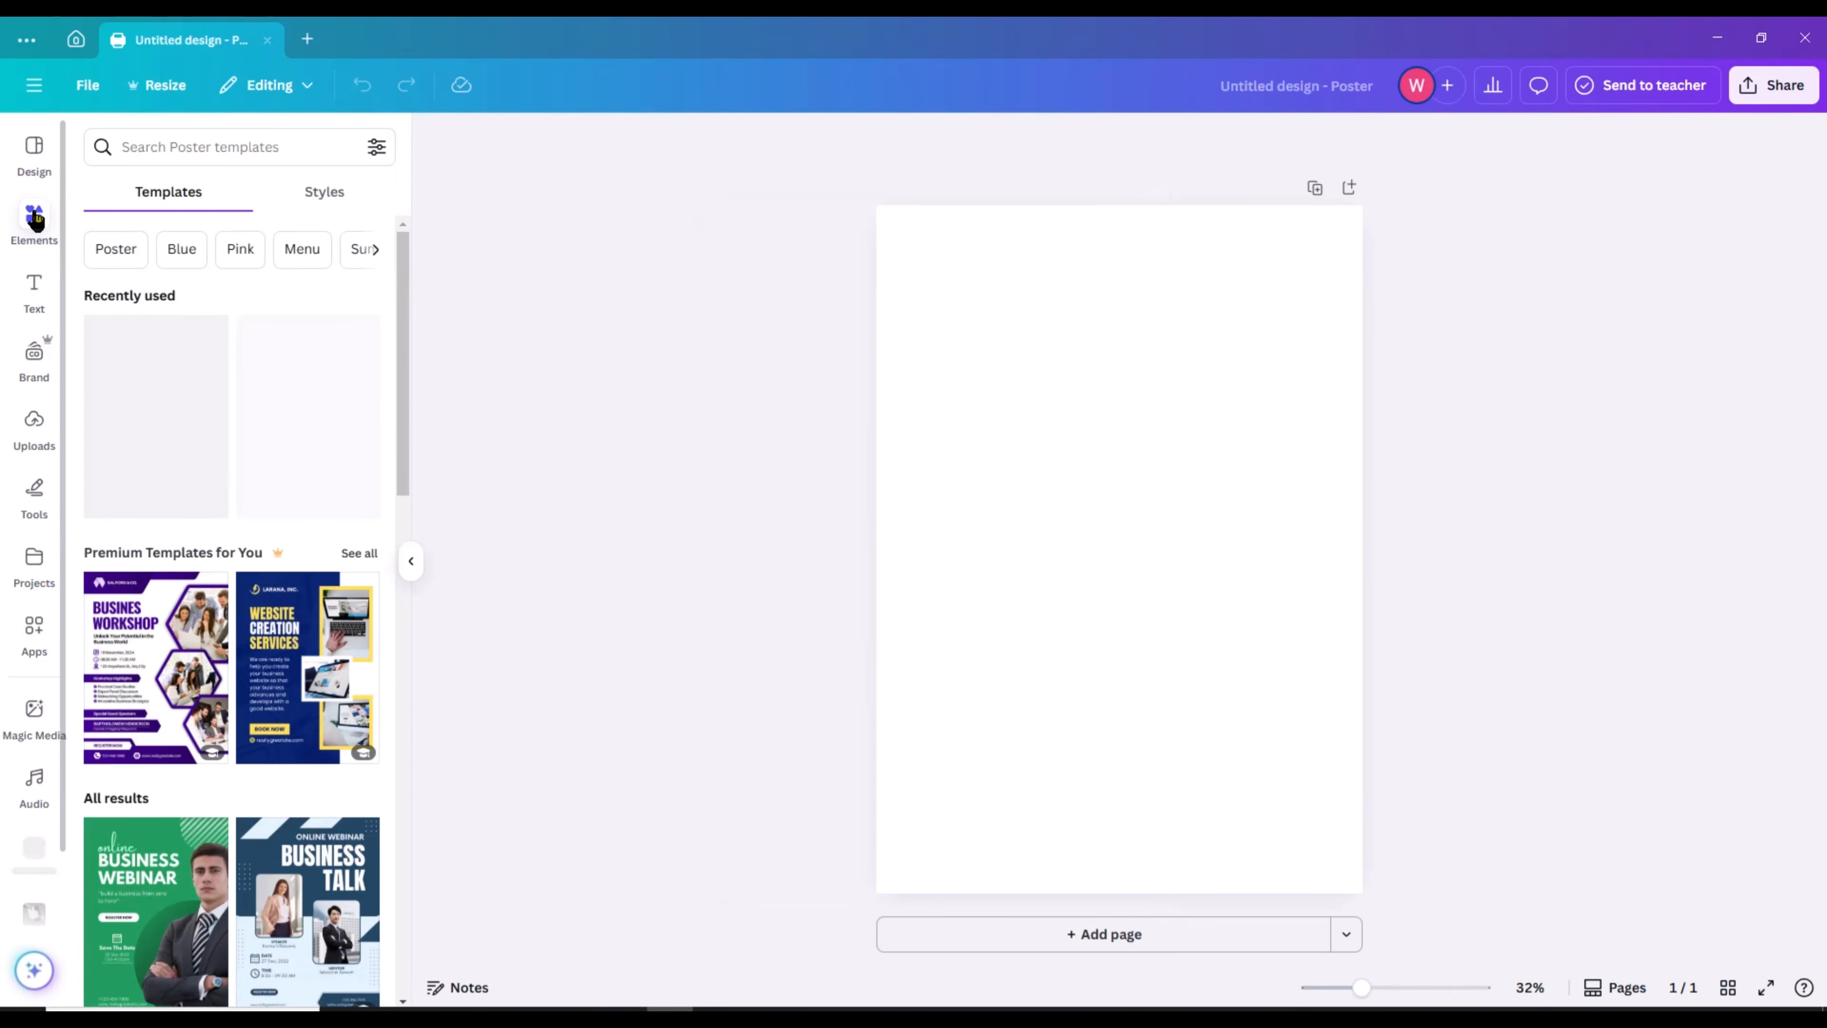
{"action": "left_click", "coordinate": [34, 216]}
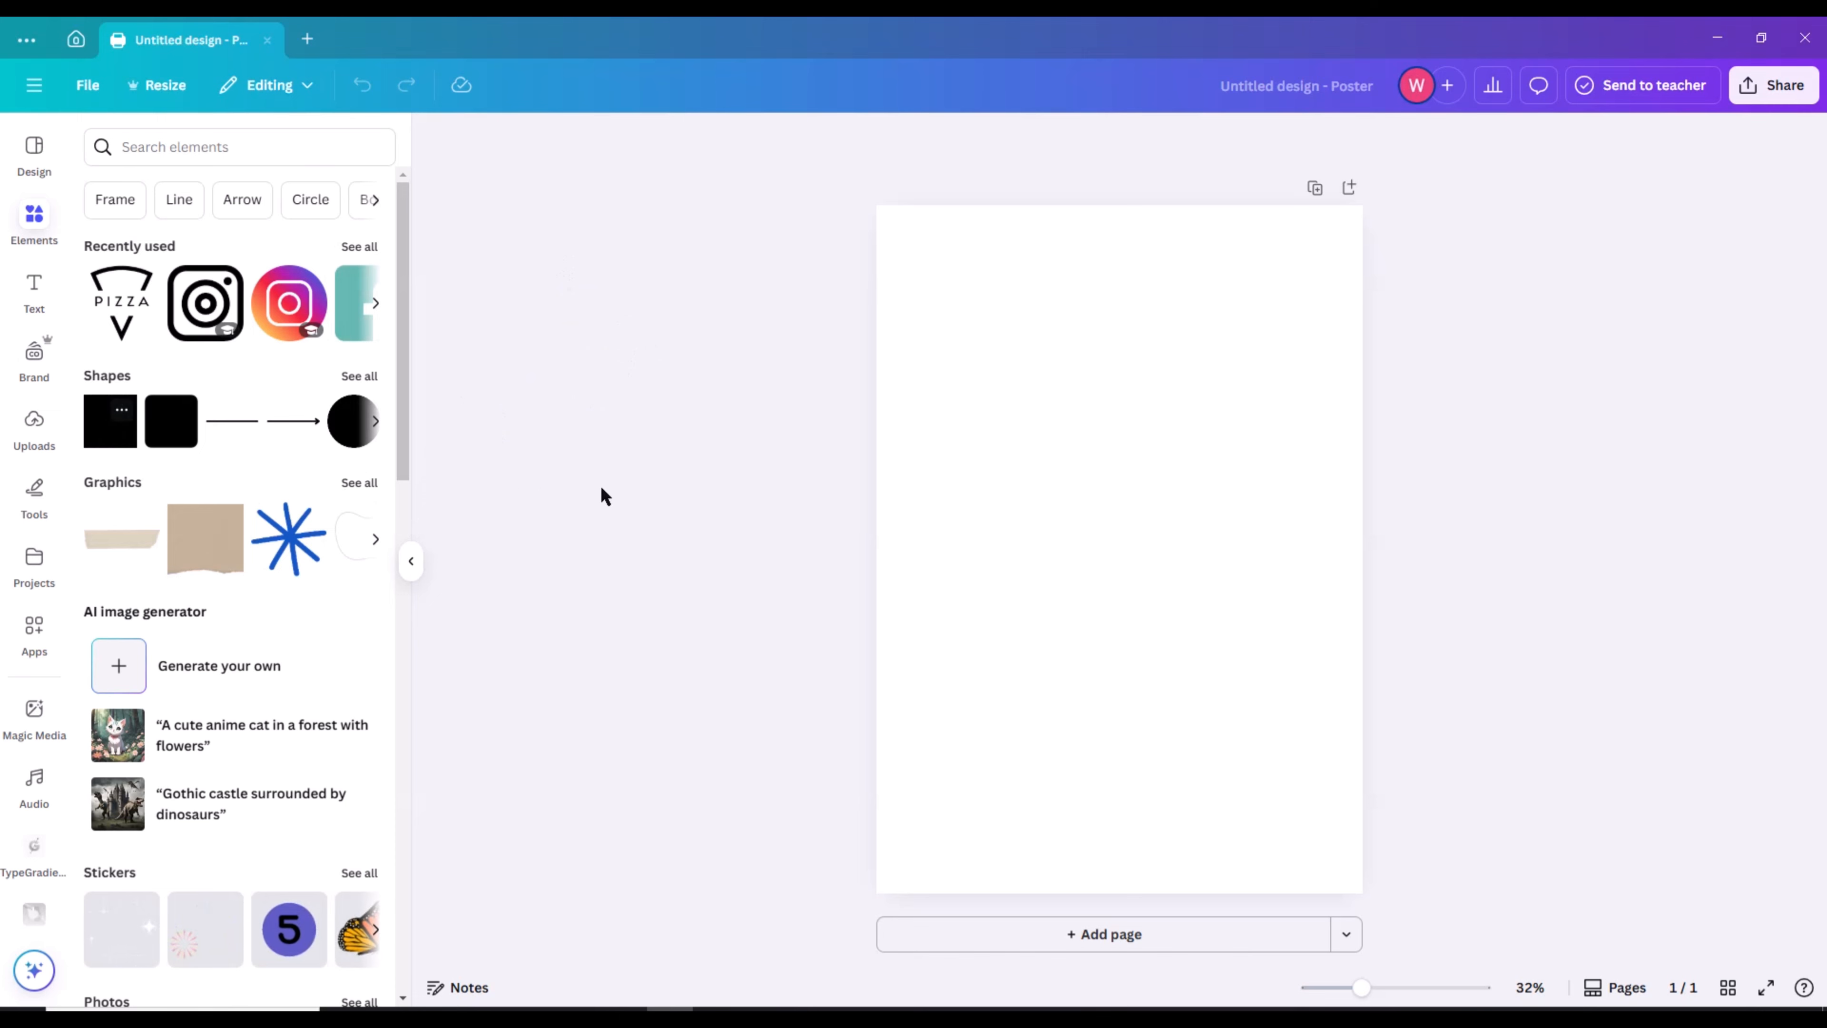
{"action": "mouse_move", "coordinate": [1192, 624]}
{"action": "left_mouse_down"}
{"action": "mouse_move", "coordinate": [1268, 677]}
{"action": "mouse_move", "coordinate": [1172, 608]}
{"action": "left_mouse_up"}
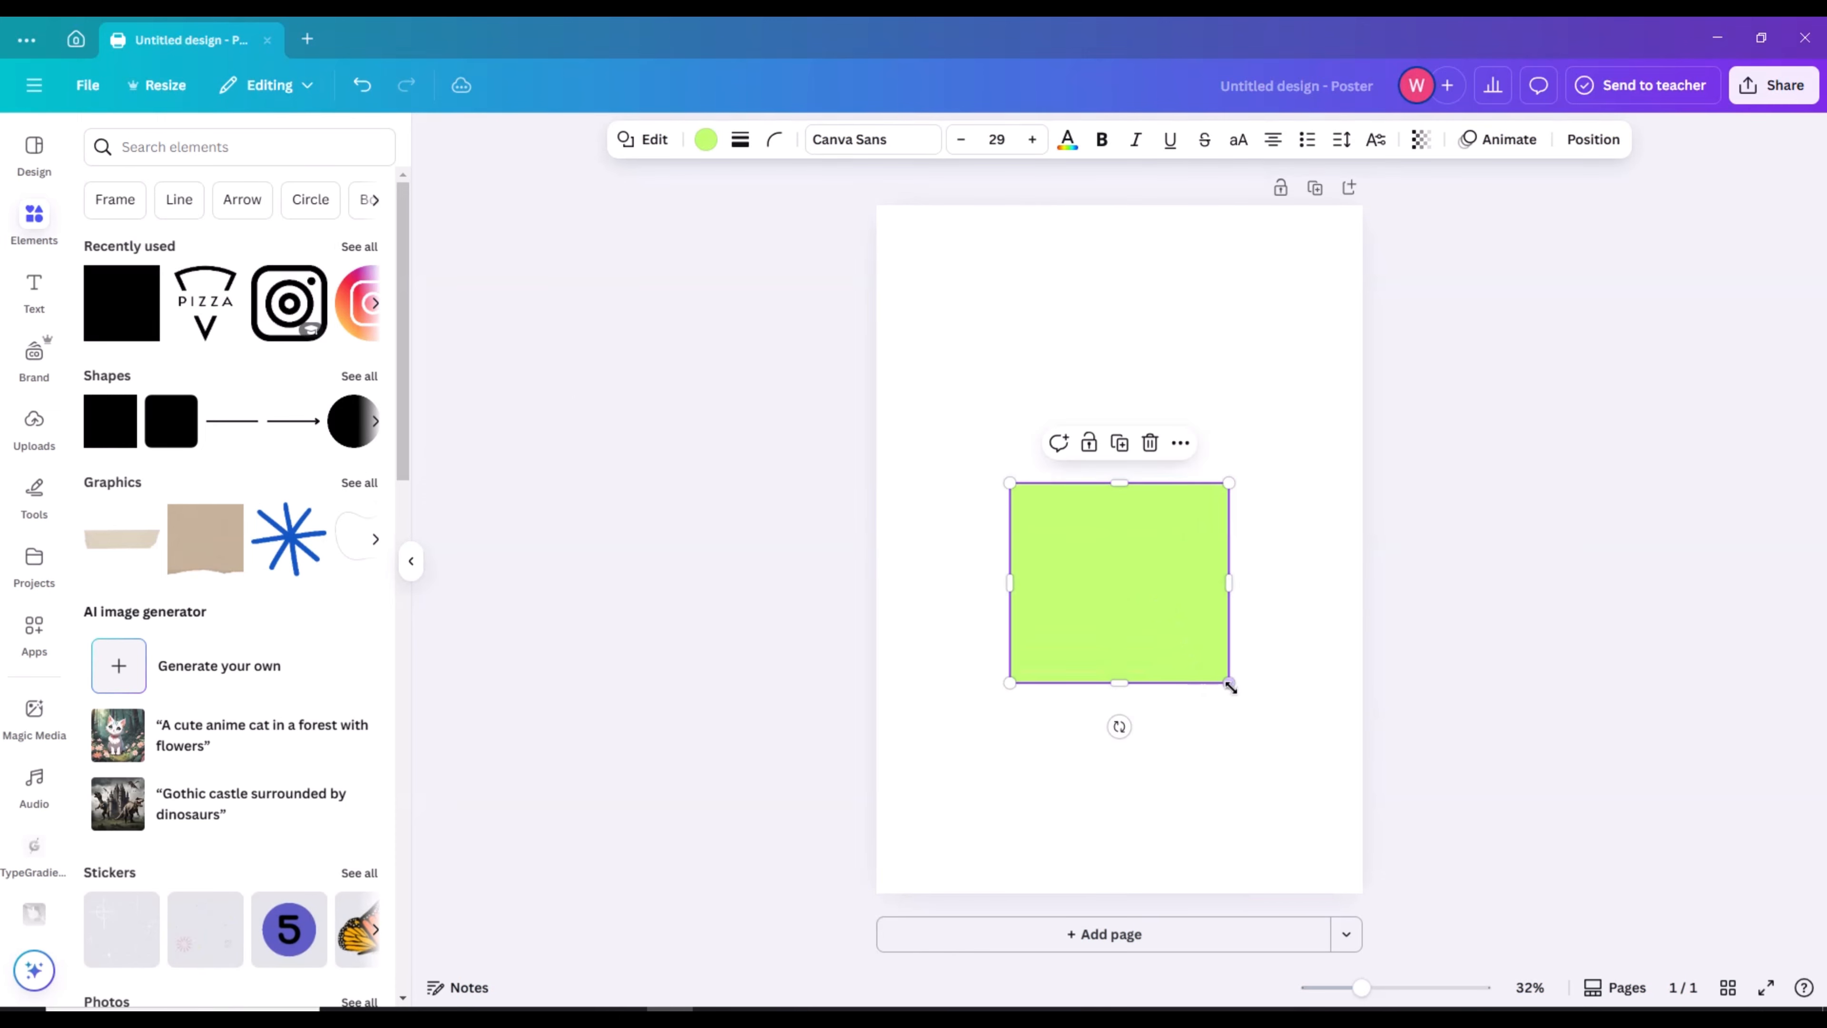
{"action": "left_click_drag", "start_coordinate": [1230, 687], "coordinate": [1245, 697]}
{"action": "left_click_drag", "start_coordinate": [1126, 587], "coordinate": [1119, 344]}
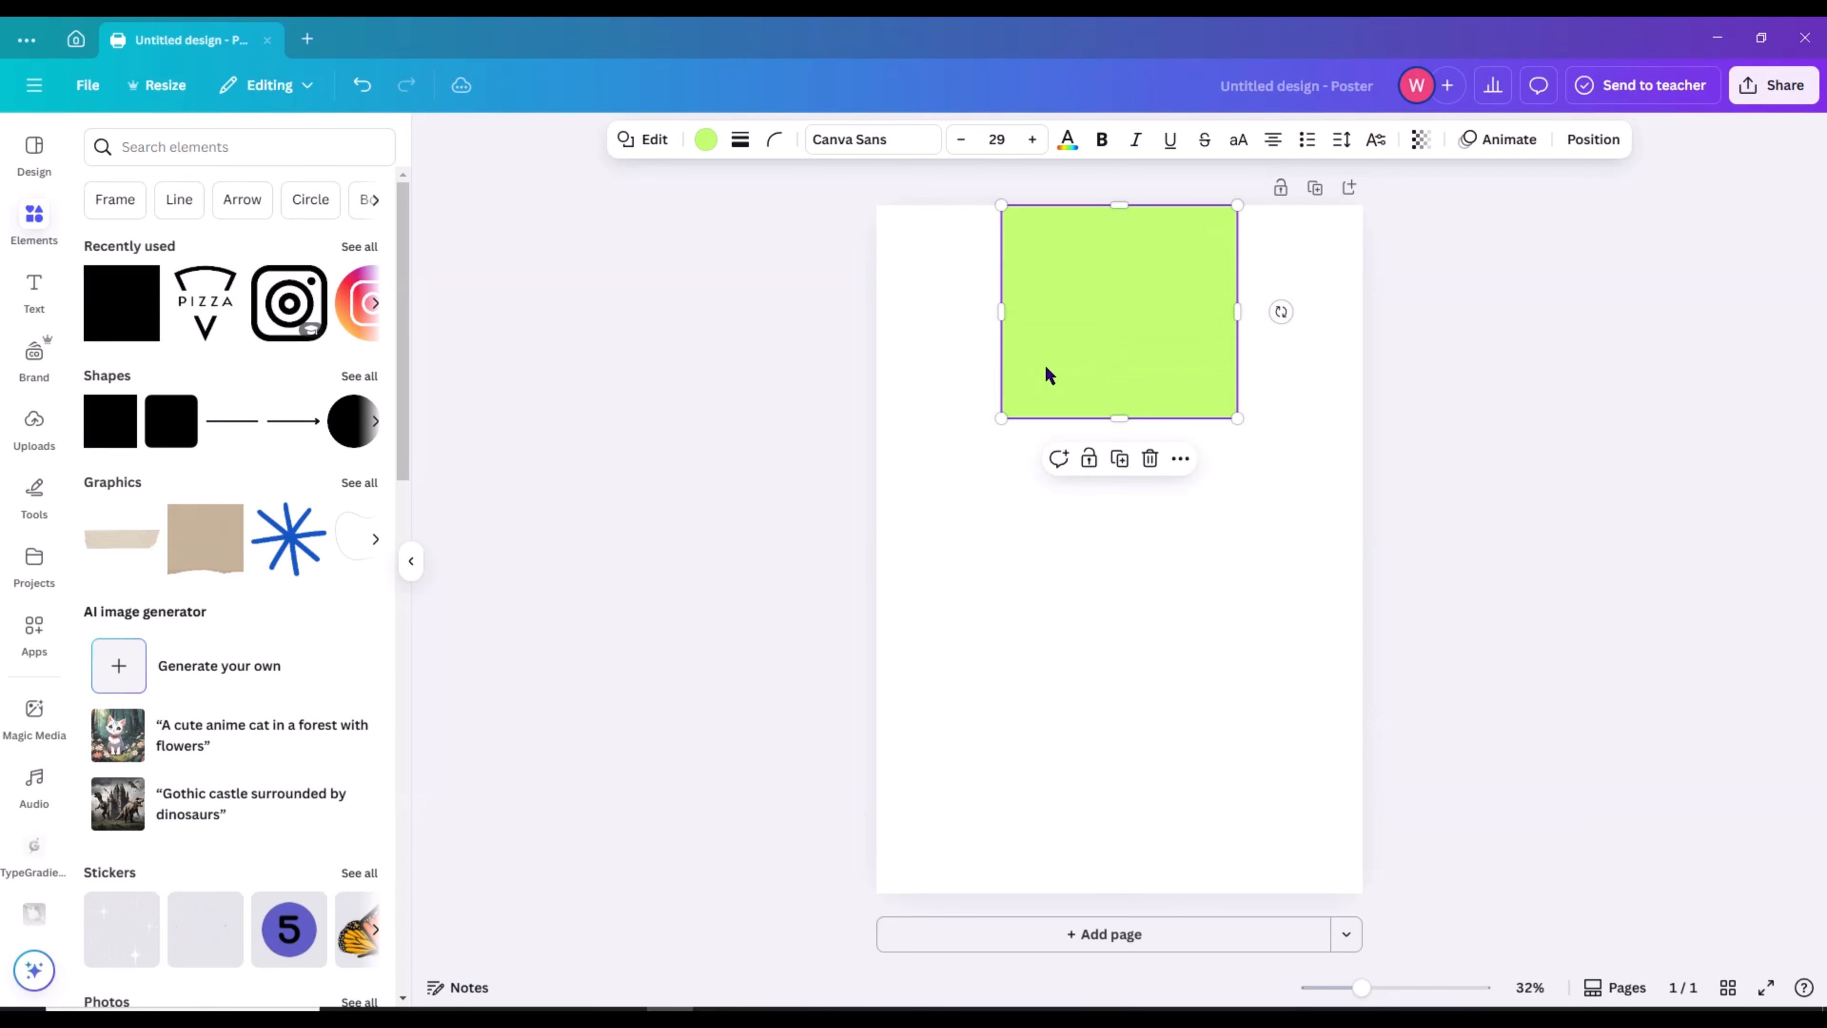
Add a circle as wide as the square and overlap it with the square's lower edge to form a rounded bottom
{"action": "left_click", "coordinate": [342, 436]}
{"action": "left_click_drag", "start_coordinate": [1109, 530], "coordinate": [1077, 386]}
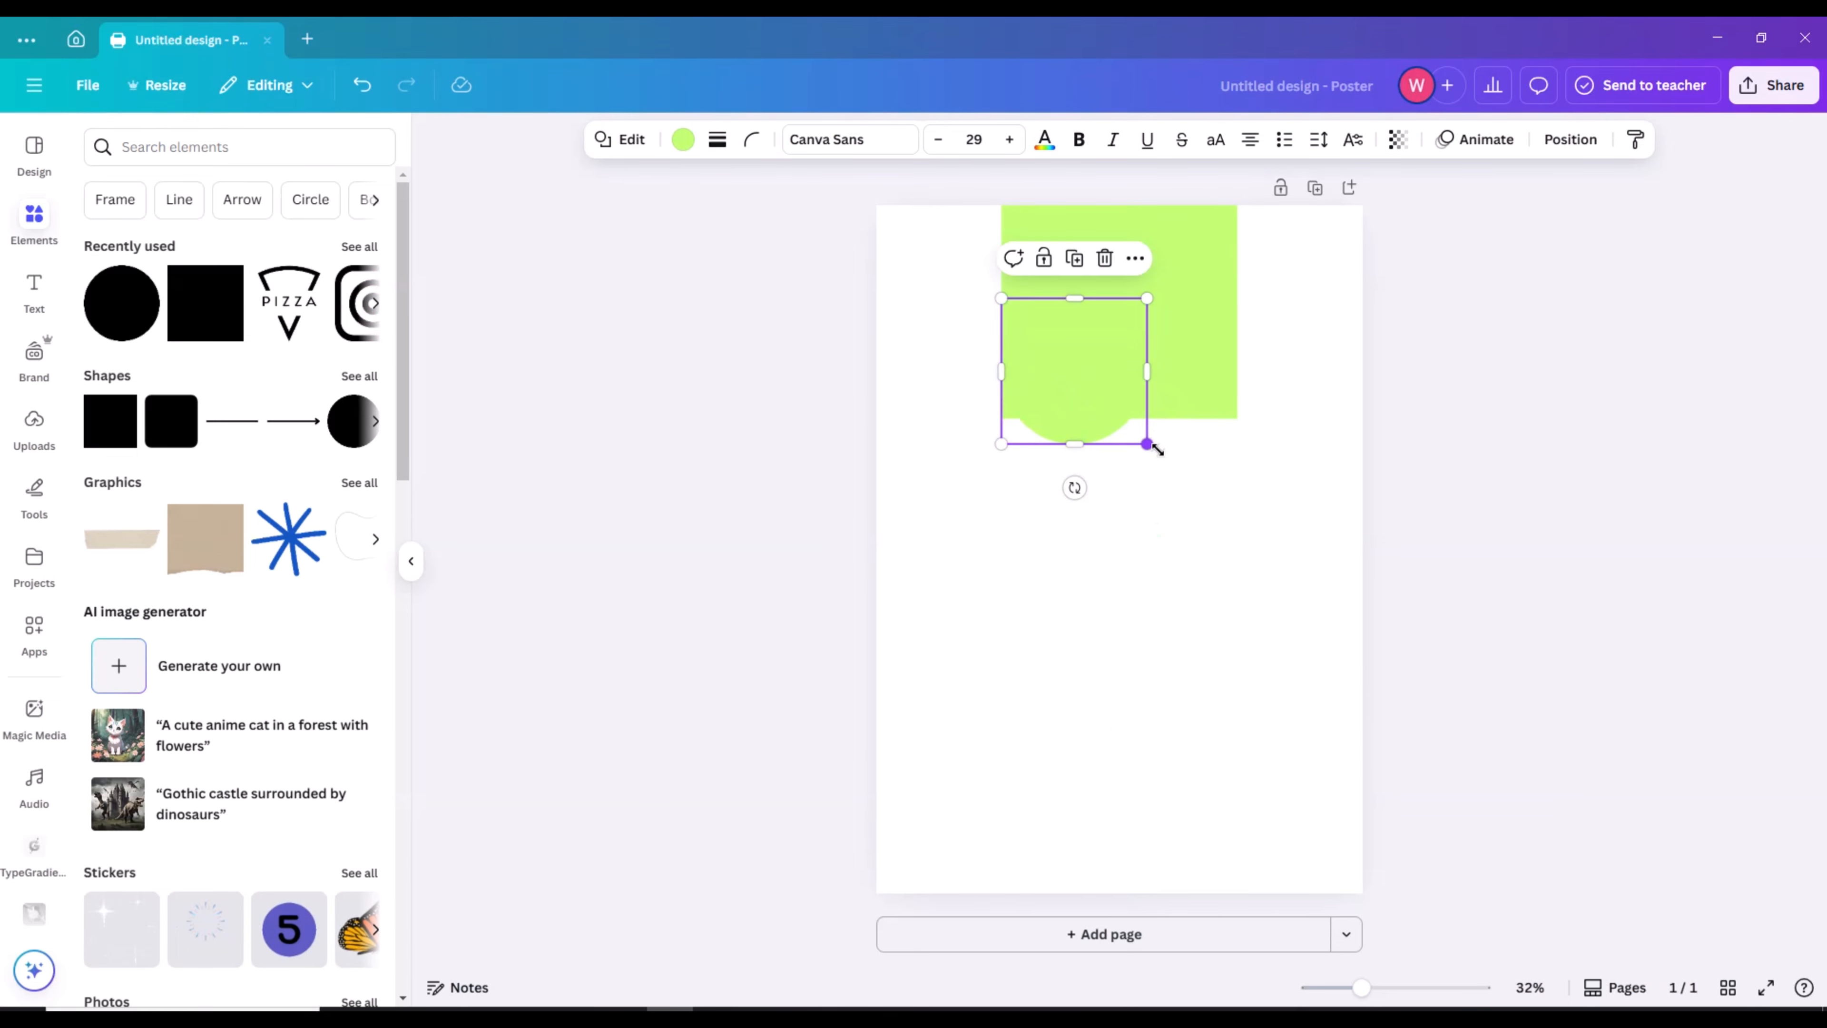
{"action": "left_click_drag", "start_coordinate": [1156, 449], "coordinate": [1238, 522]}
{"action": "left_click", "coordinate": [1542, 497]}
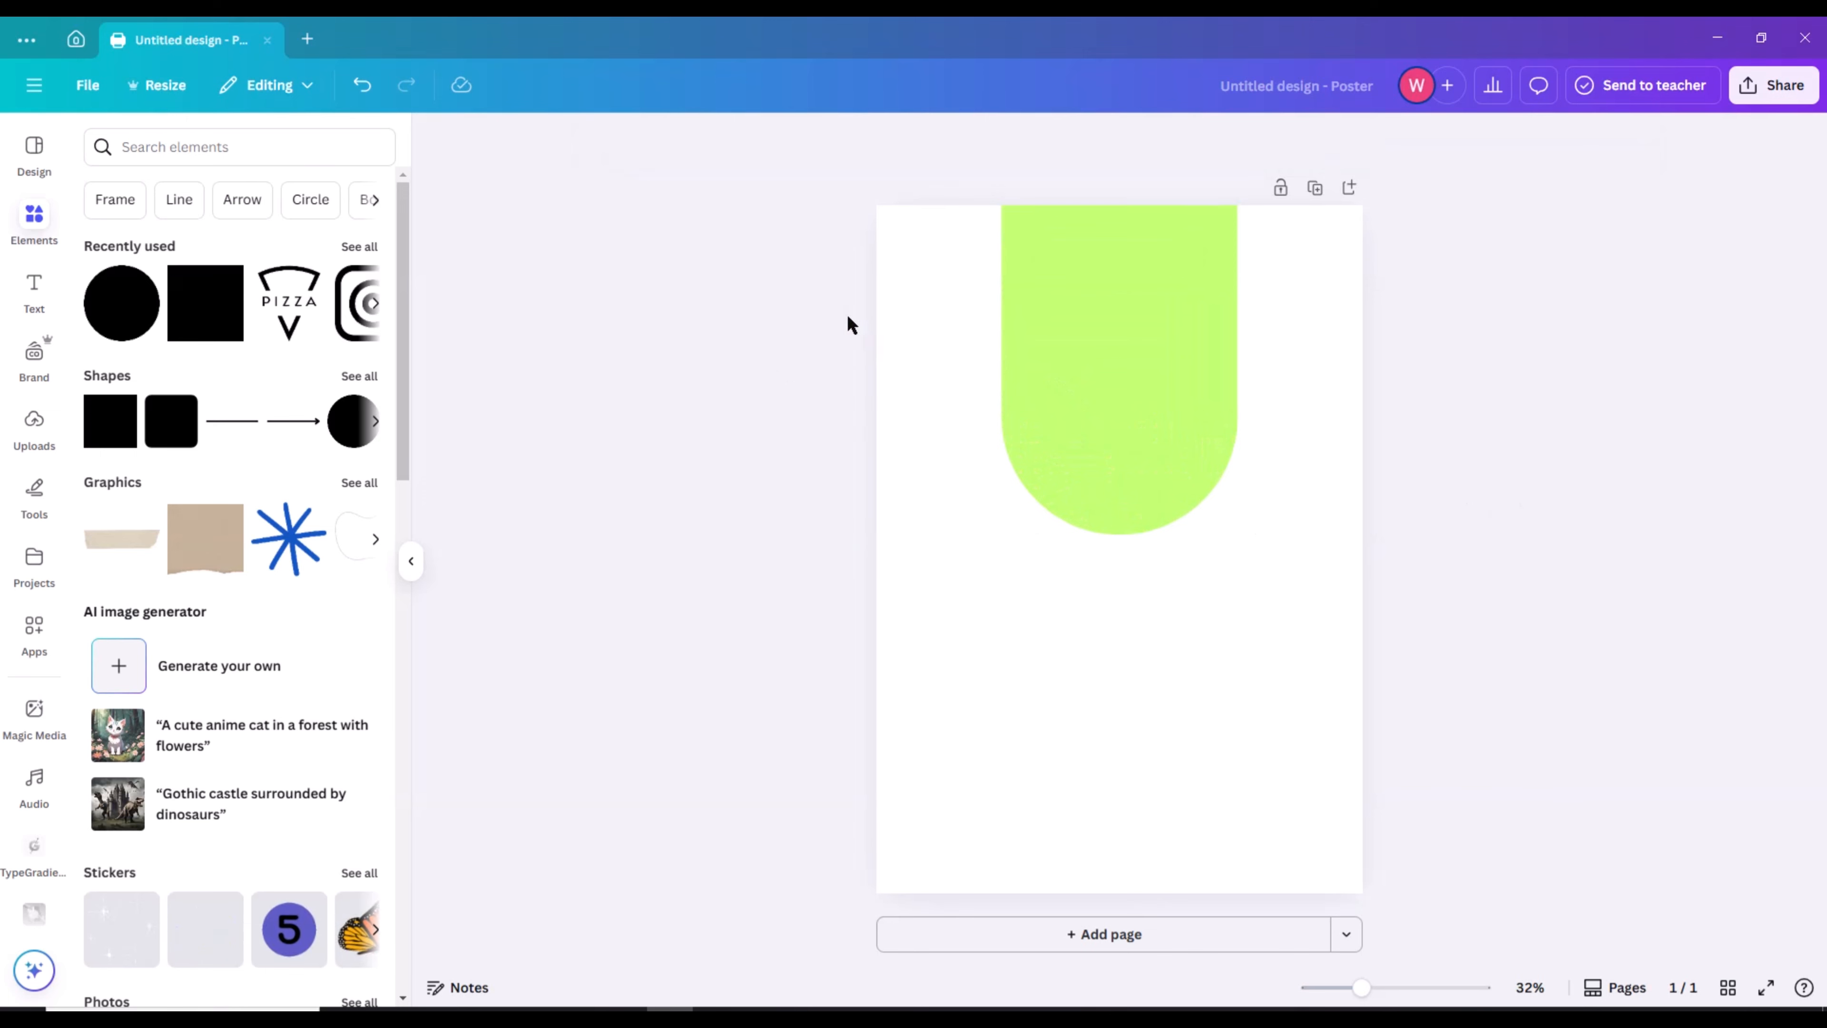
Group the square and circle, enlarge the group to about 23.9 by 33.3 cm and centre it at the page top
{"action": "left_click_drag", "start_coordinate": [849, 324], "coordinate": [1180, 428]}
{"action": "left_click", "coordinate": [1077, 574]}
{"action": "left_click_drag", "start_coordinate": [1237, 534], "coordinate": [1277, 584]}
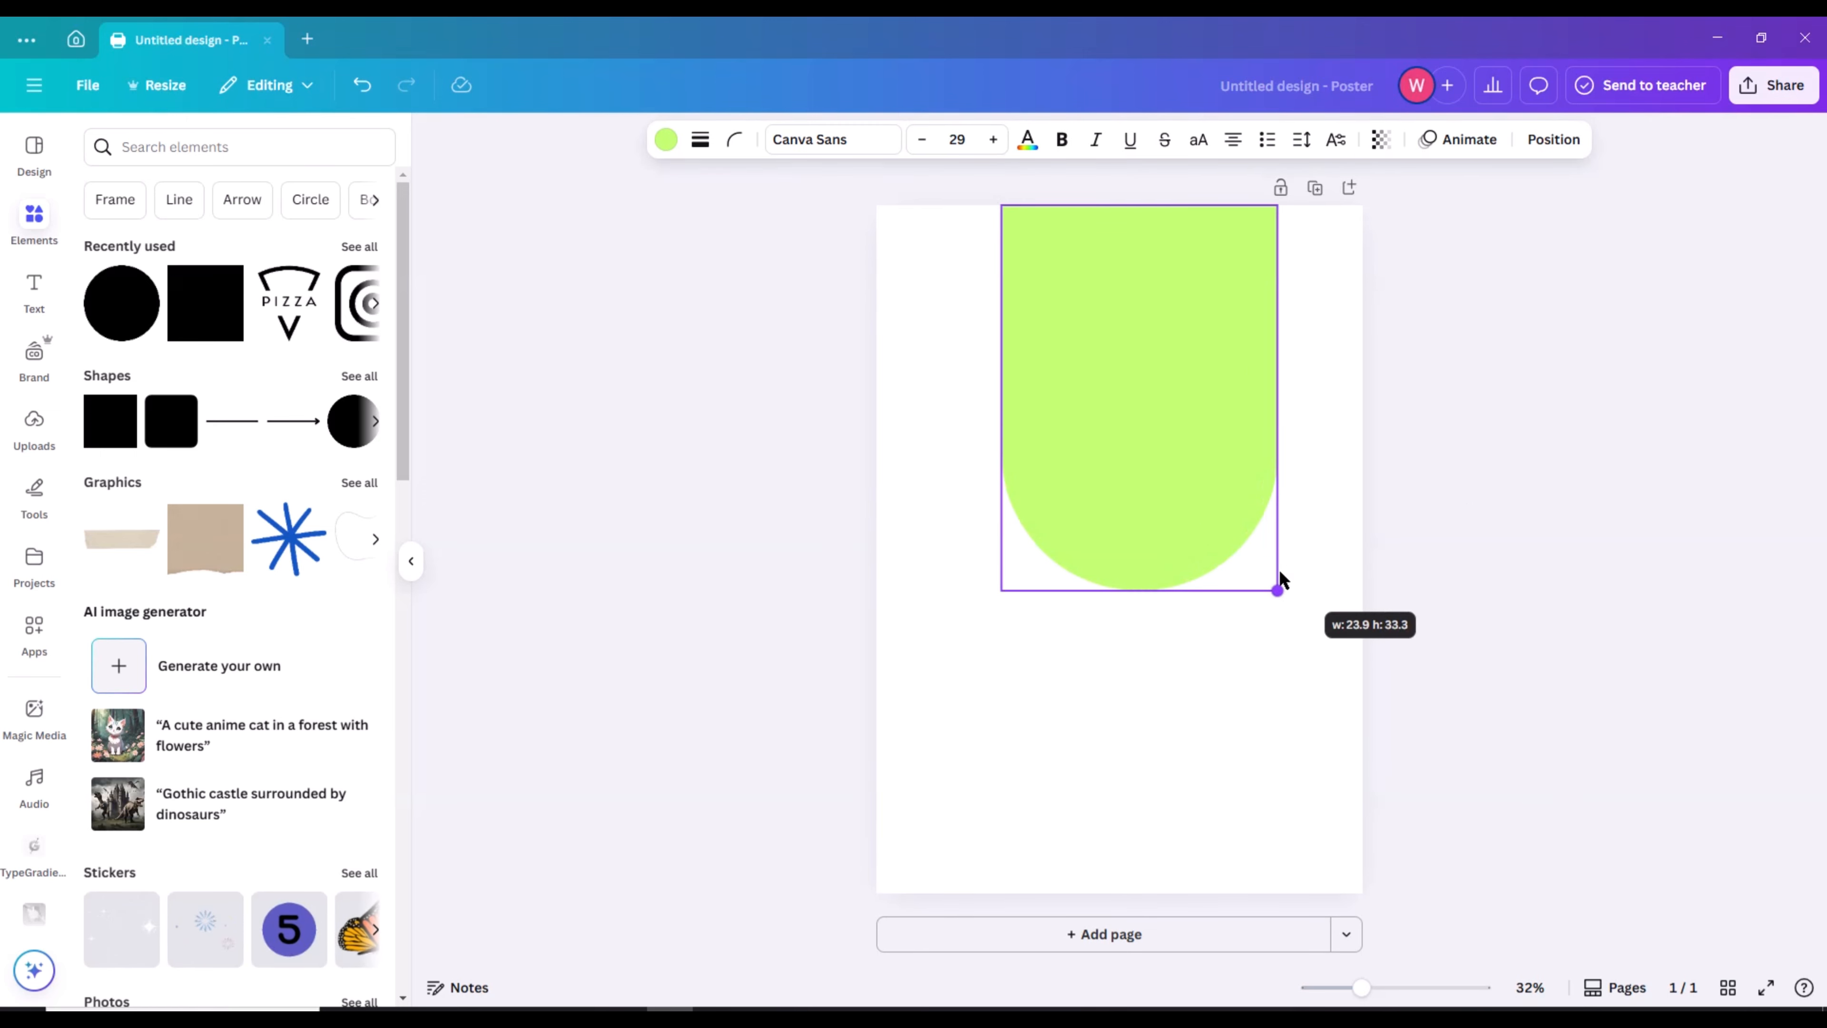
{"action": "left_click_drag", "start_coordinate": [1184, 517], "coordinate": [1161, 502]}
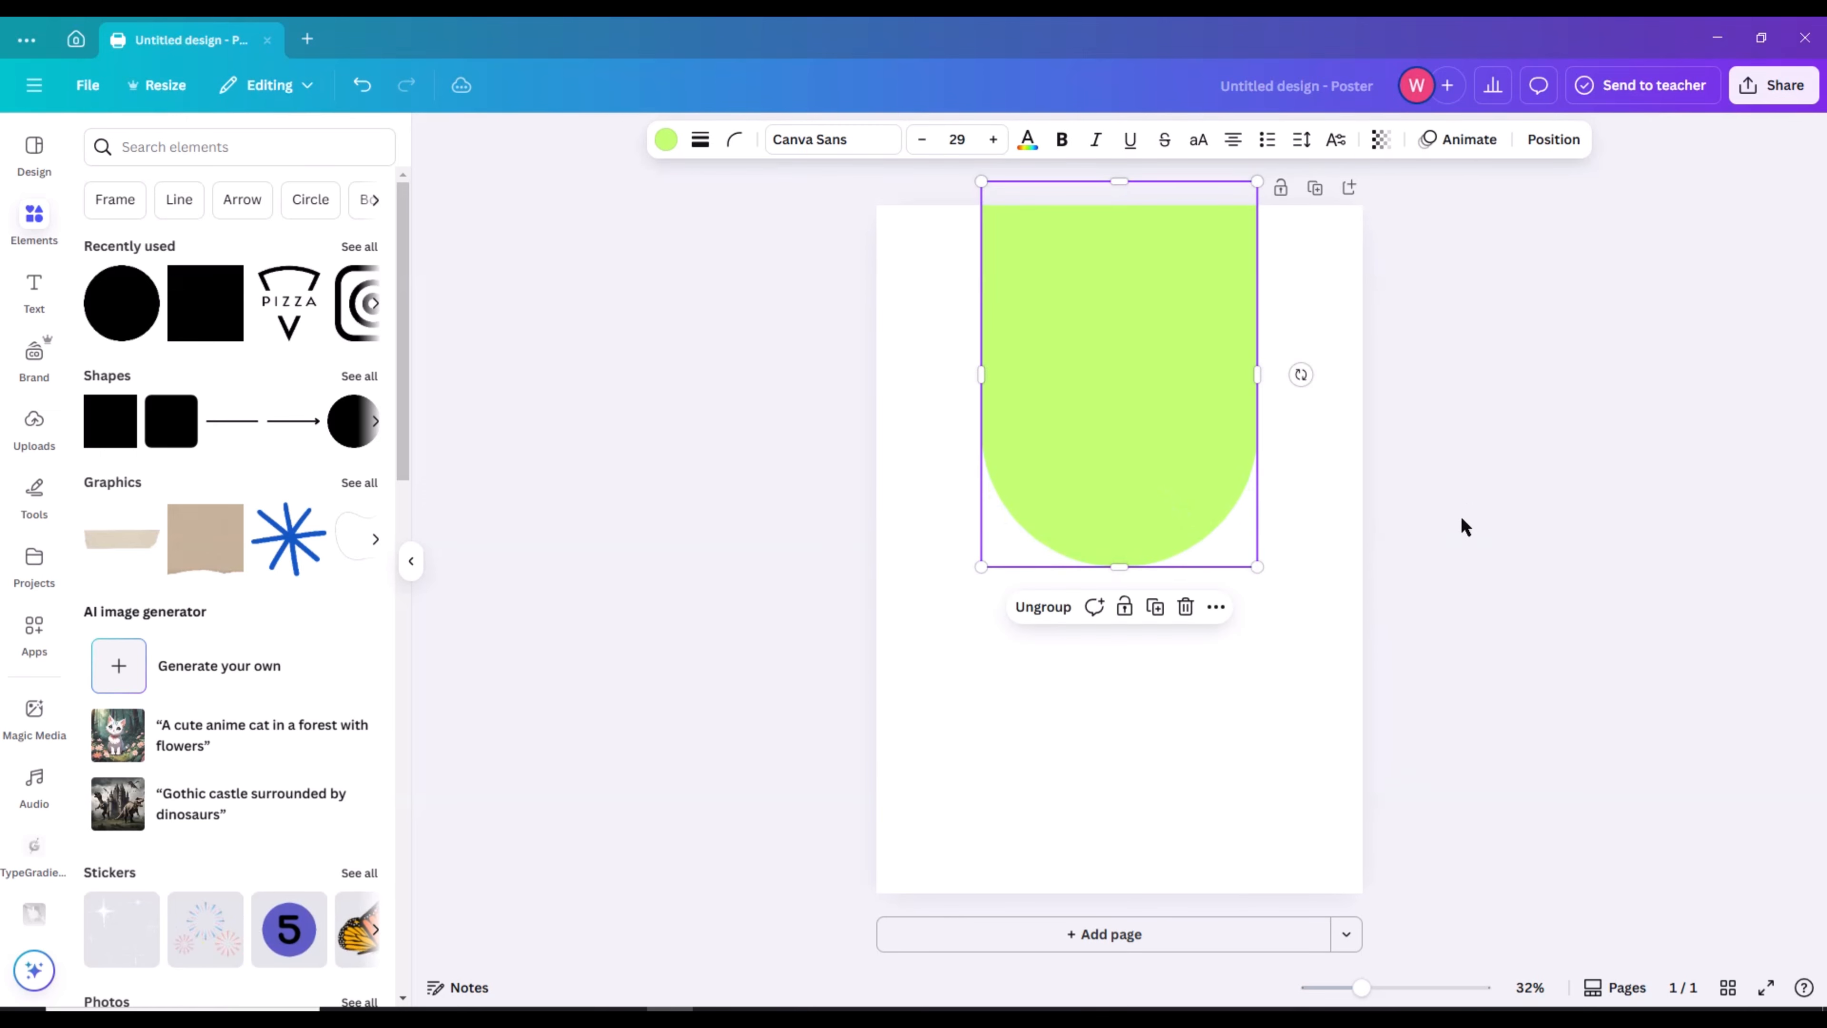
Set the page background colour to black
{"action": "left_click", "coordinate": [795, 286]}
{"action": "left_click", "coordinate": [1045, 140]}
{"action": "left_click", "coordinate": [159, 281]}
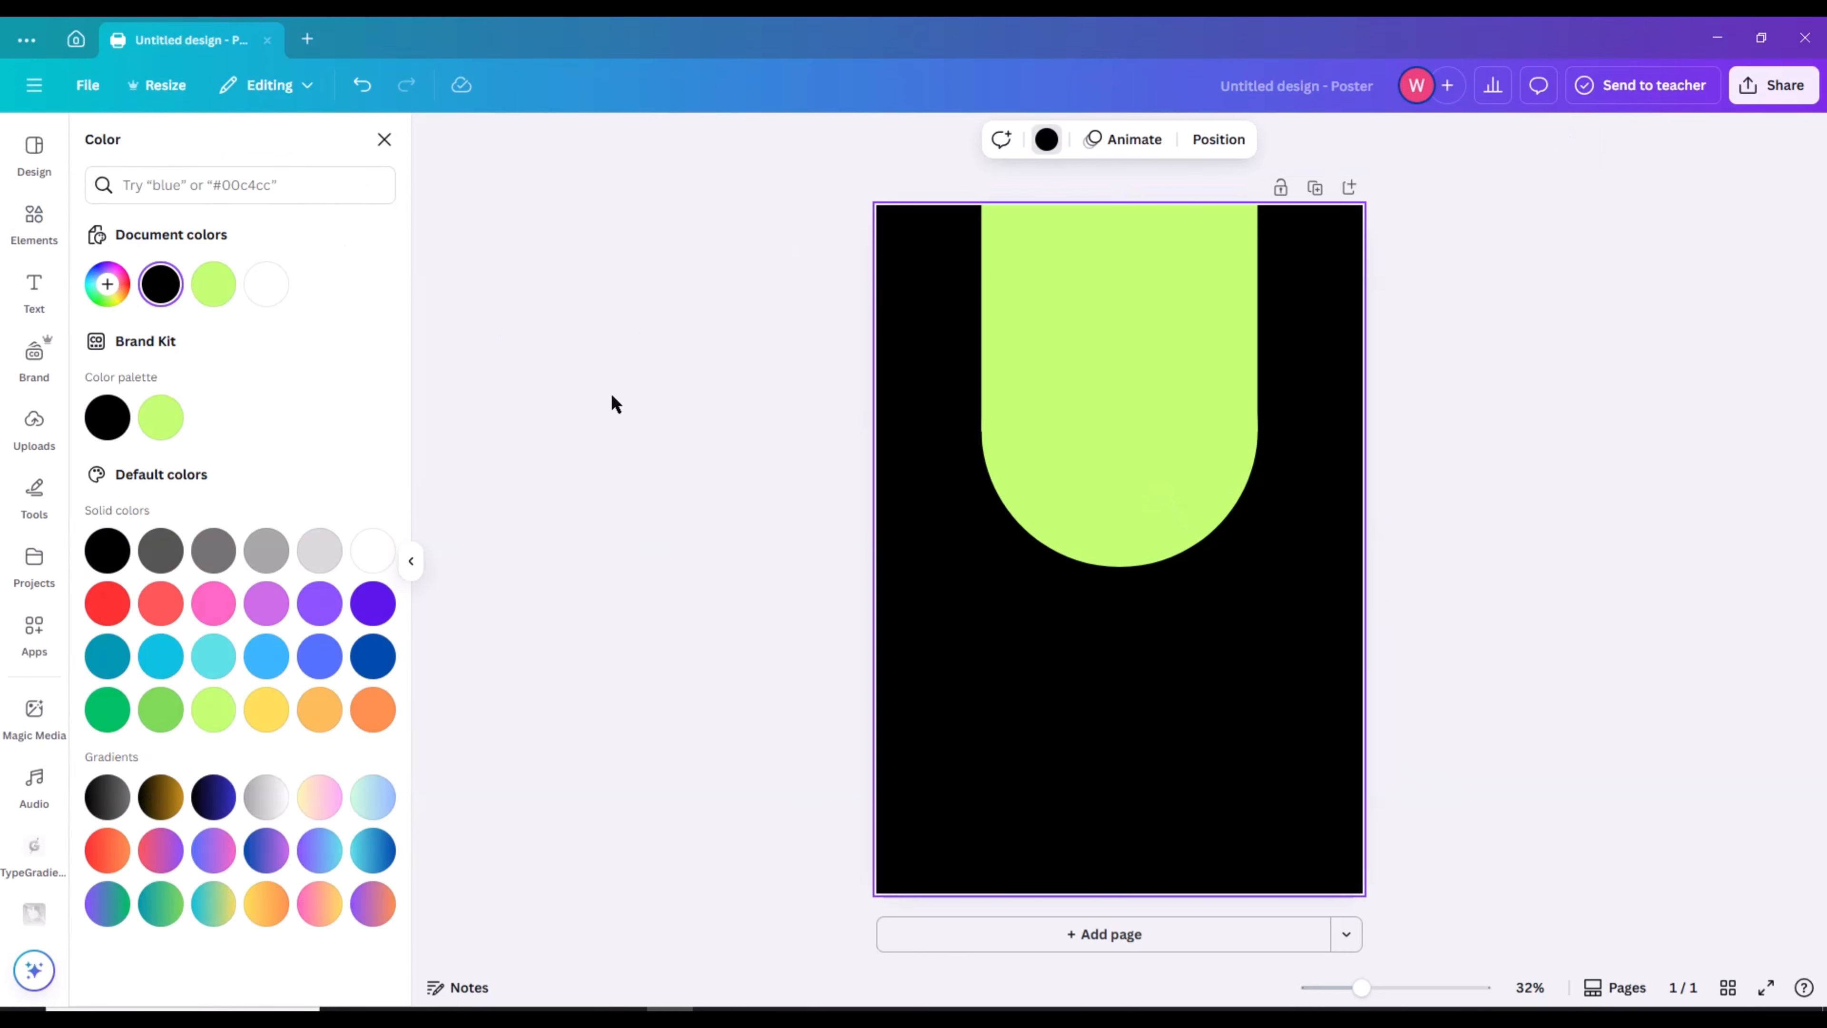
{"action": "left_click", "coordinate": [611, 393]}
Add another circle, shrink it slightly and place it near the page's left edge below the rounded shape
{"action": "left_click", "coordinate": [360, 432]}
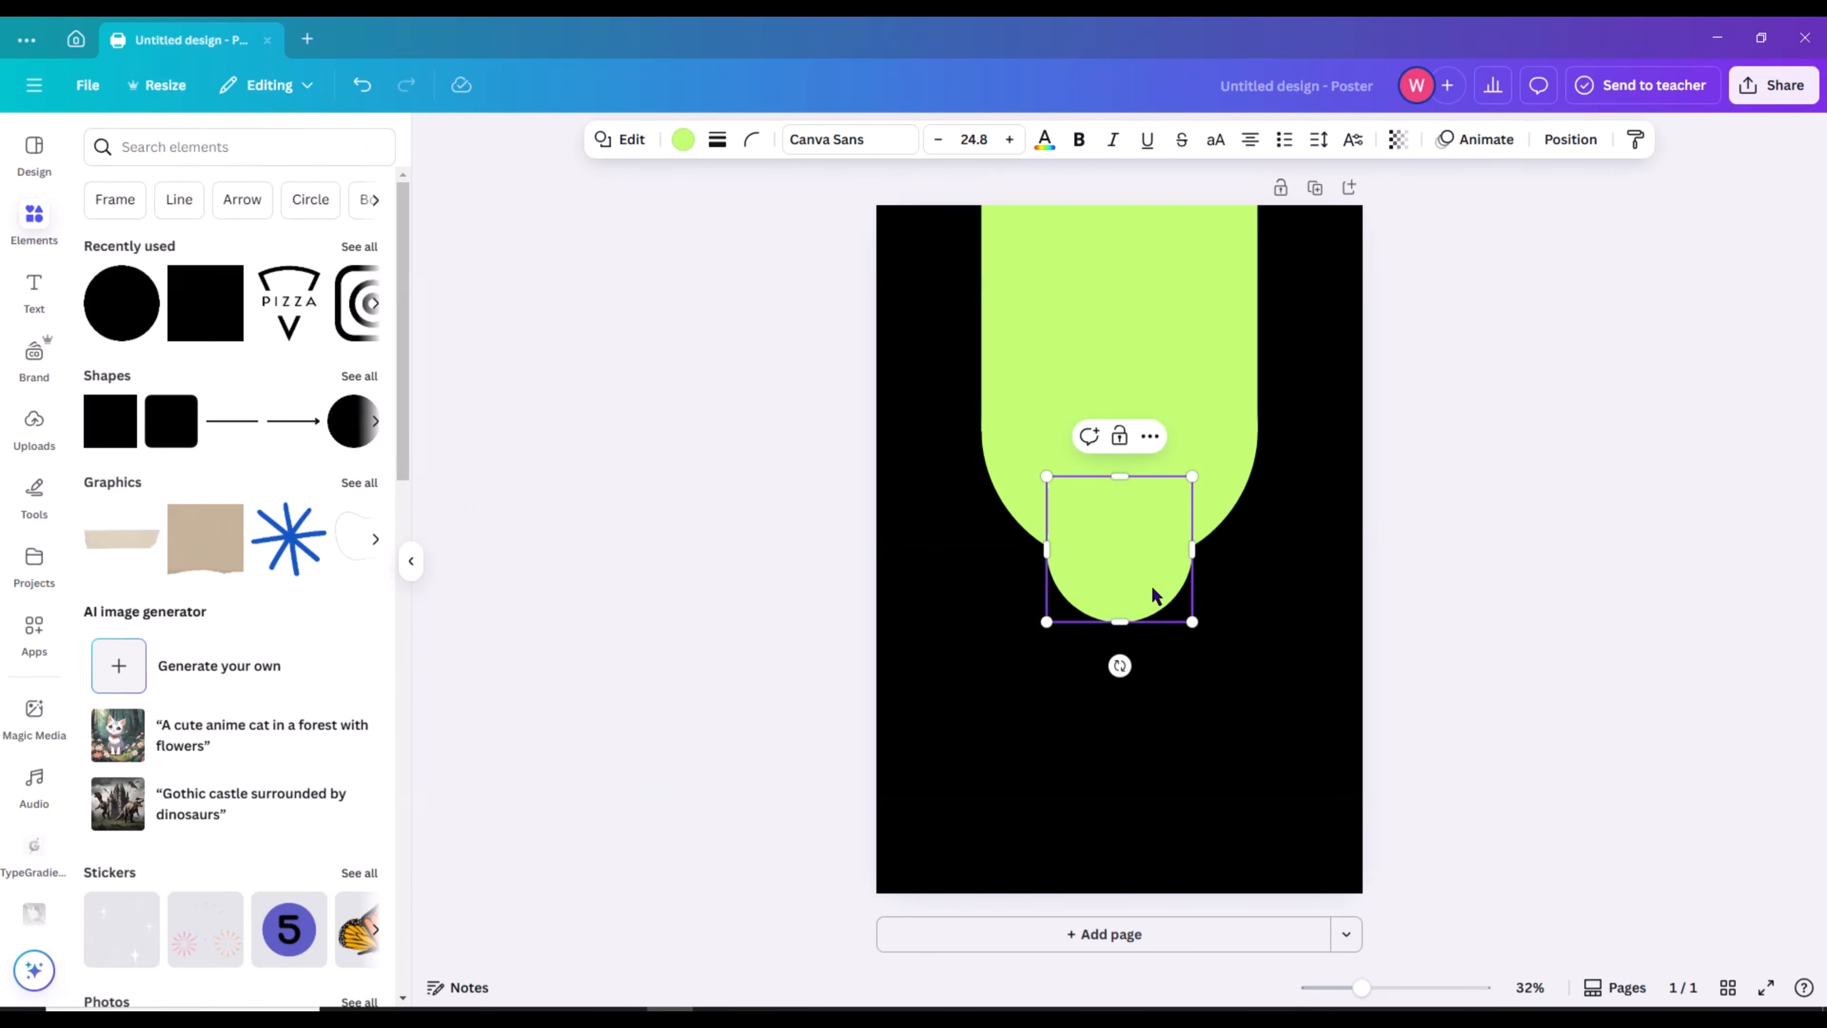
{"action": "left_click_drag", "start_coordinate": [1069, 584], "coordinate": [1037, 625]}
{"action": "key", "text": "ctrl+d"}
{"action": "key", "text": "Delete"}
{"action": "left_click", "coordinate": [993, 662]}
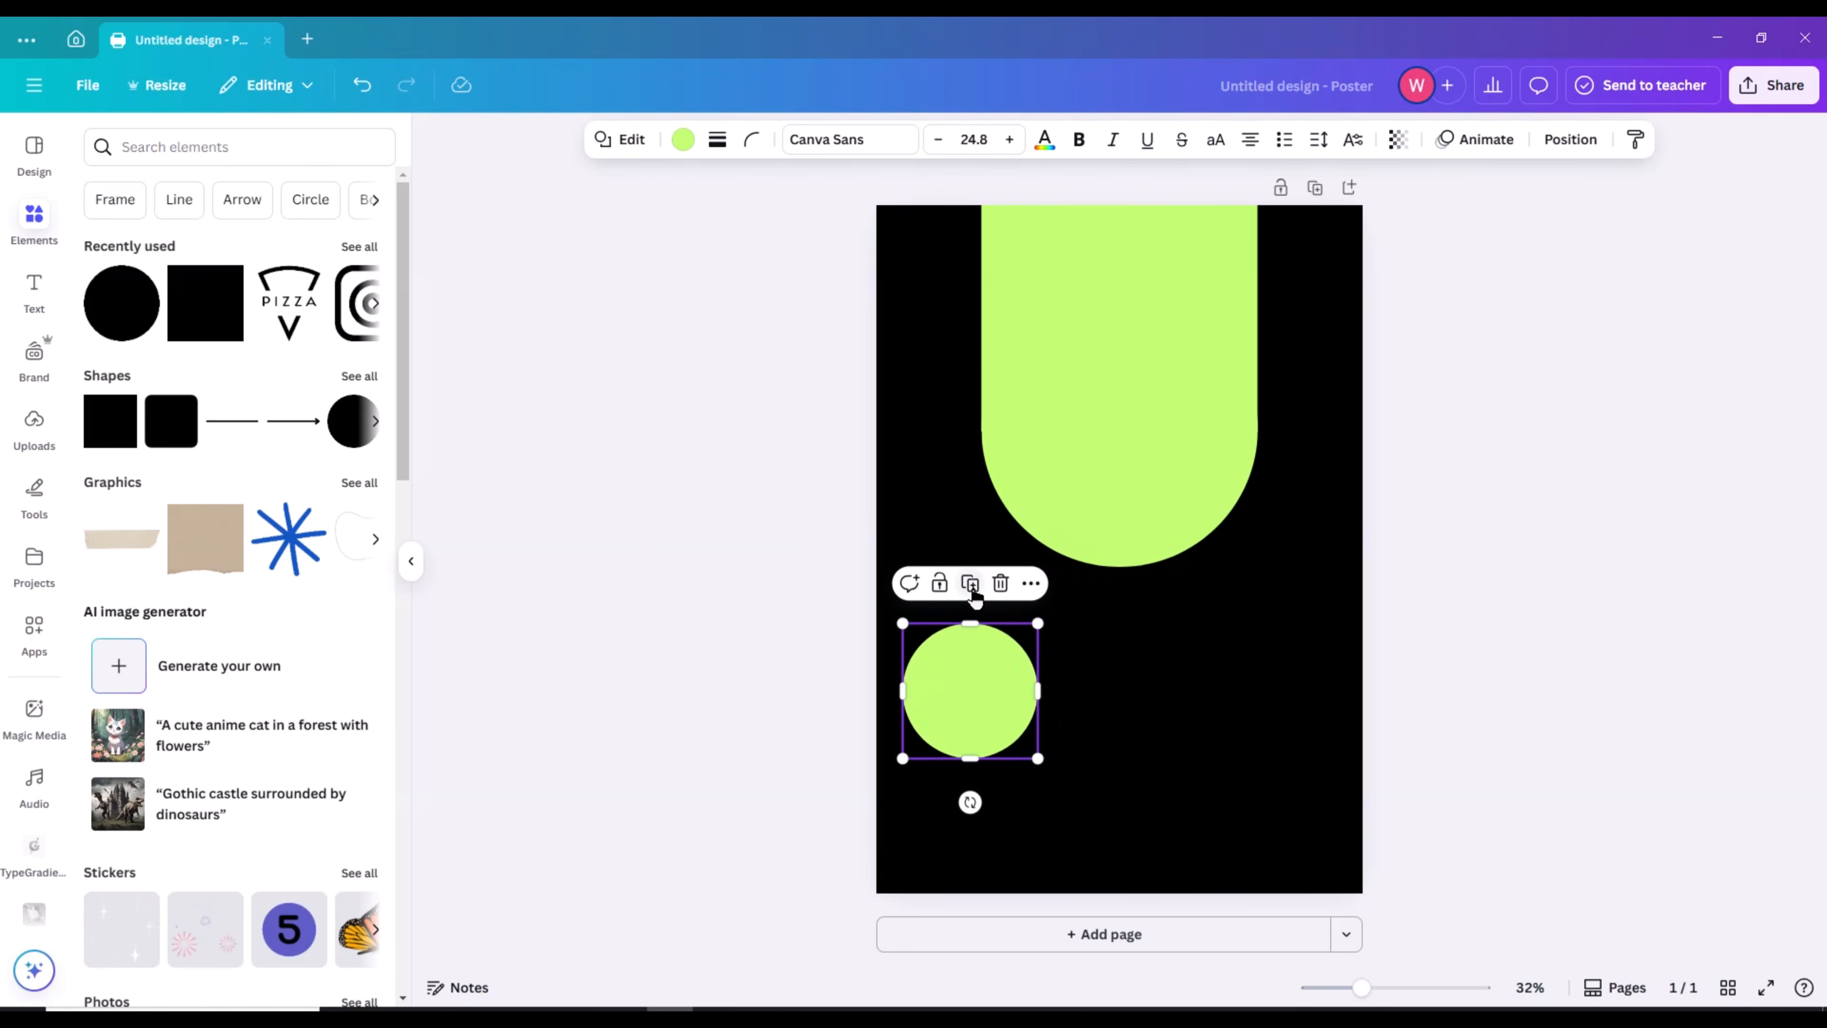
Duplicate the small circle twice and arrange the three circles in an evenly spaced row across the page
{"action": "left_click", "coordinate": [970, 583]}
{"action": "left_click_drag", "start_coordinate": [999, 687], "coordinate": [1116, 693]}
{"action": "key", "text": "ctrl+d"}
{"action": "left_click", "coordinate": [1431, 651]}
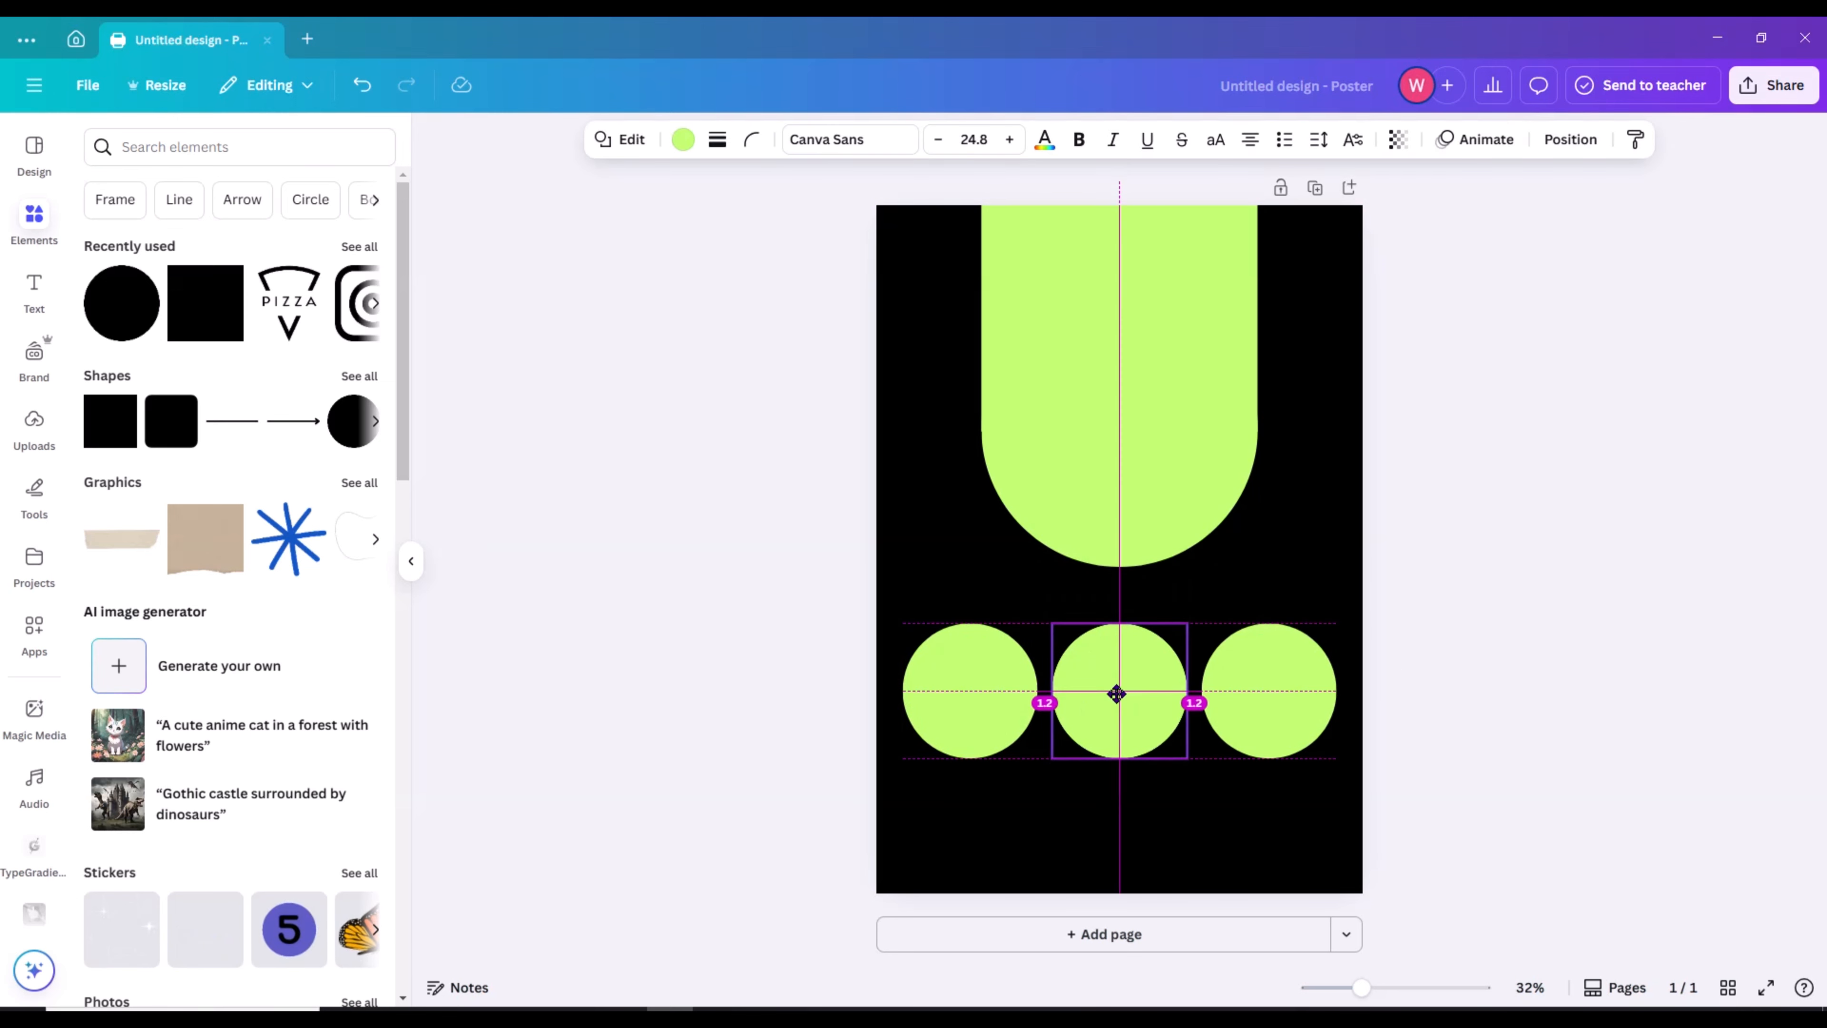
{"action": "left_click", "coordinate": [1528, 584]}
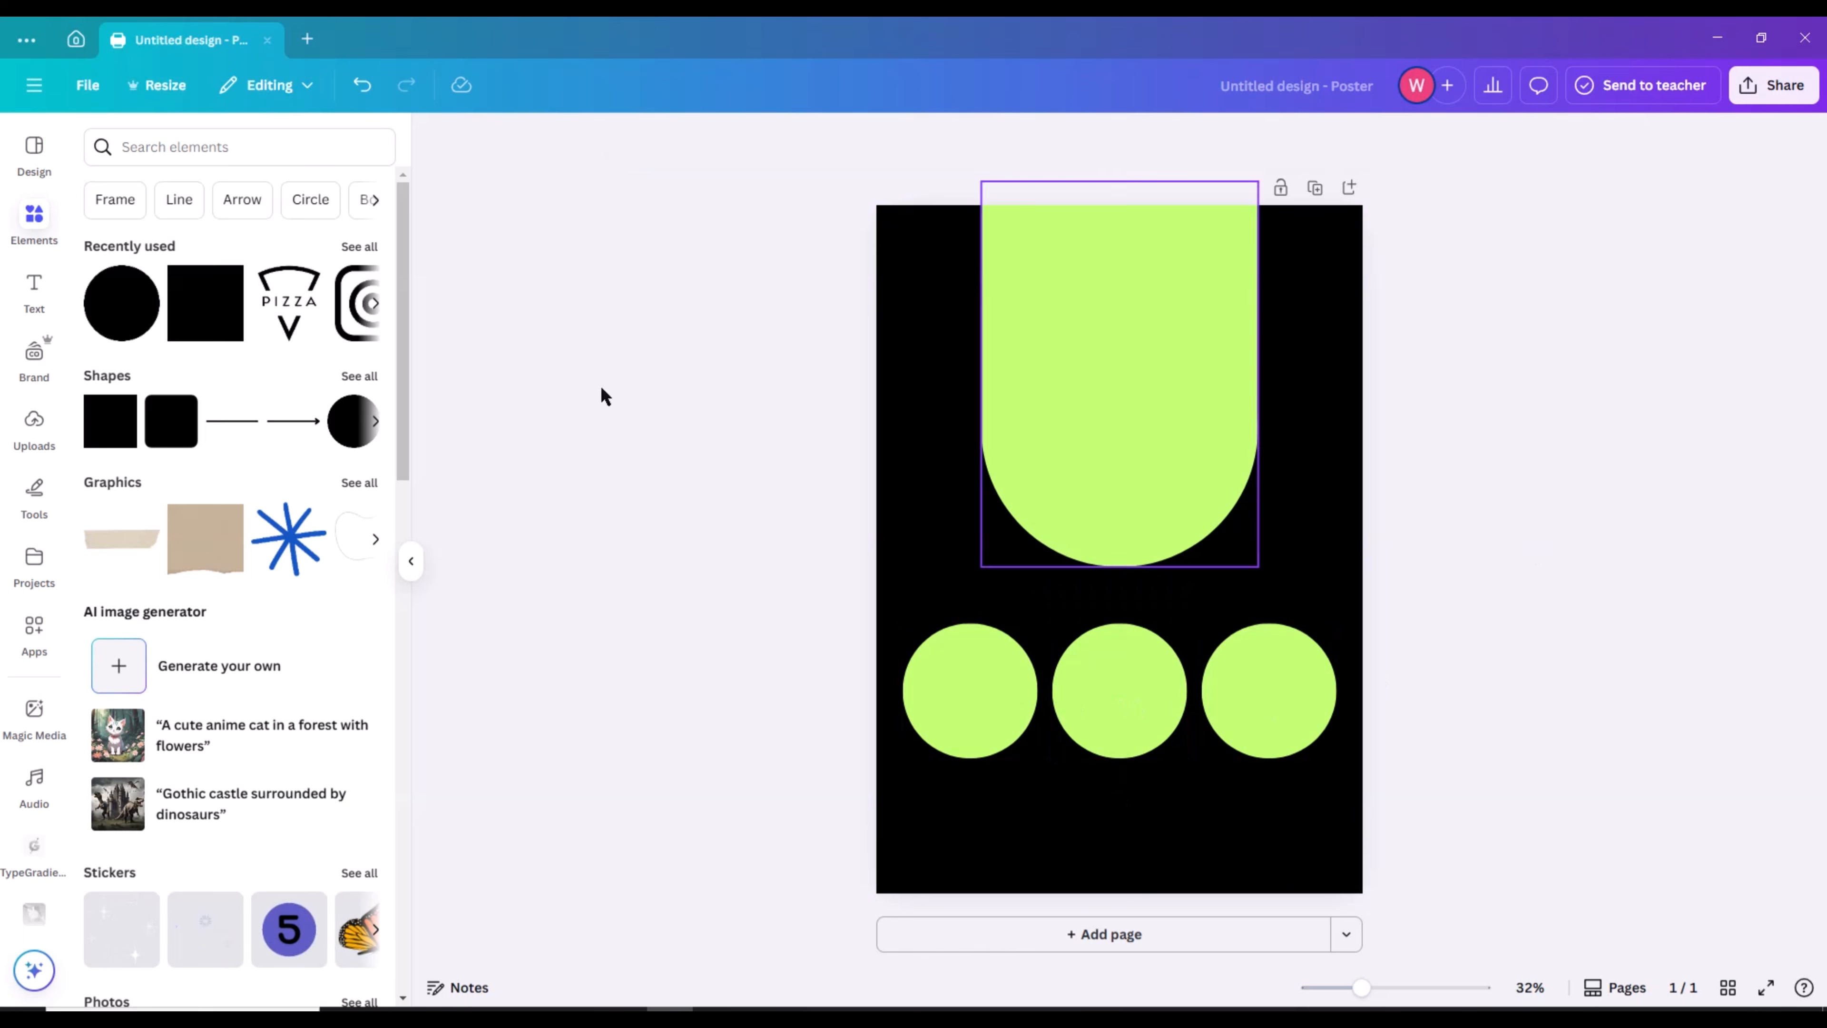
Search the elements for "curly wave" and insert the solid blue wave graphic
{"action": "left_click", "coordinate": [253, 146]}
{"action": "type", "text": "curly wave"}
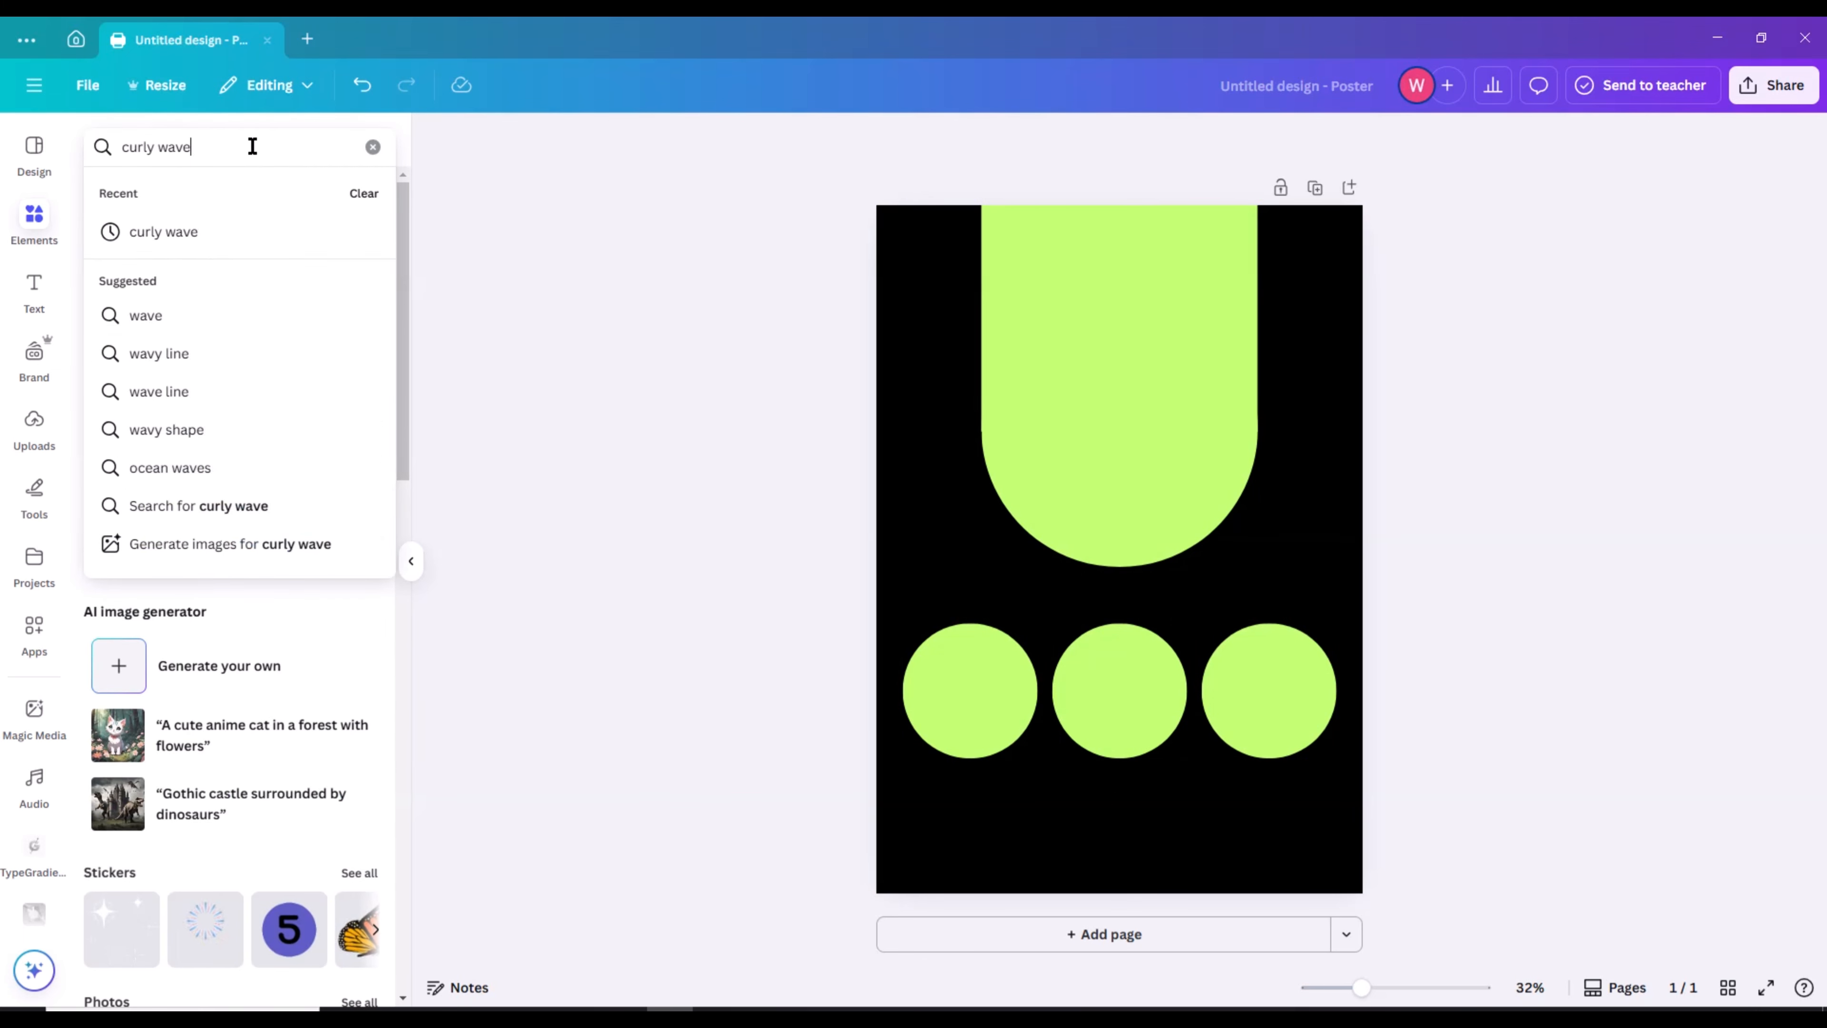
{"action": "key", "text": "Return"}
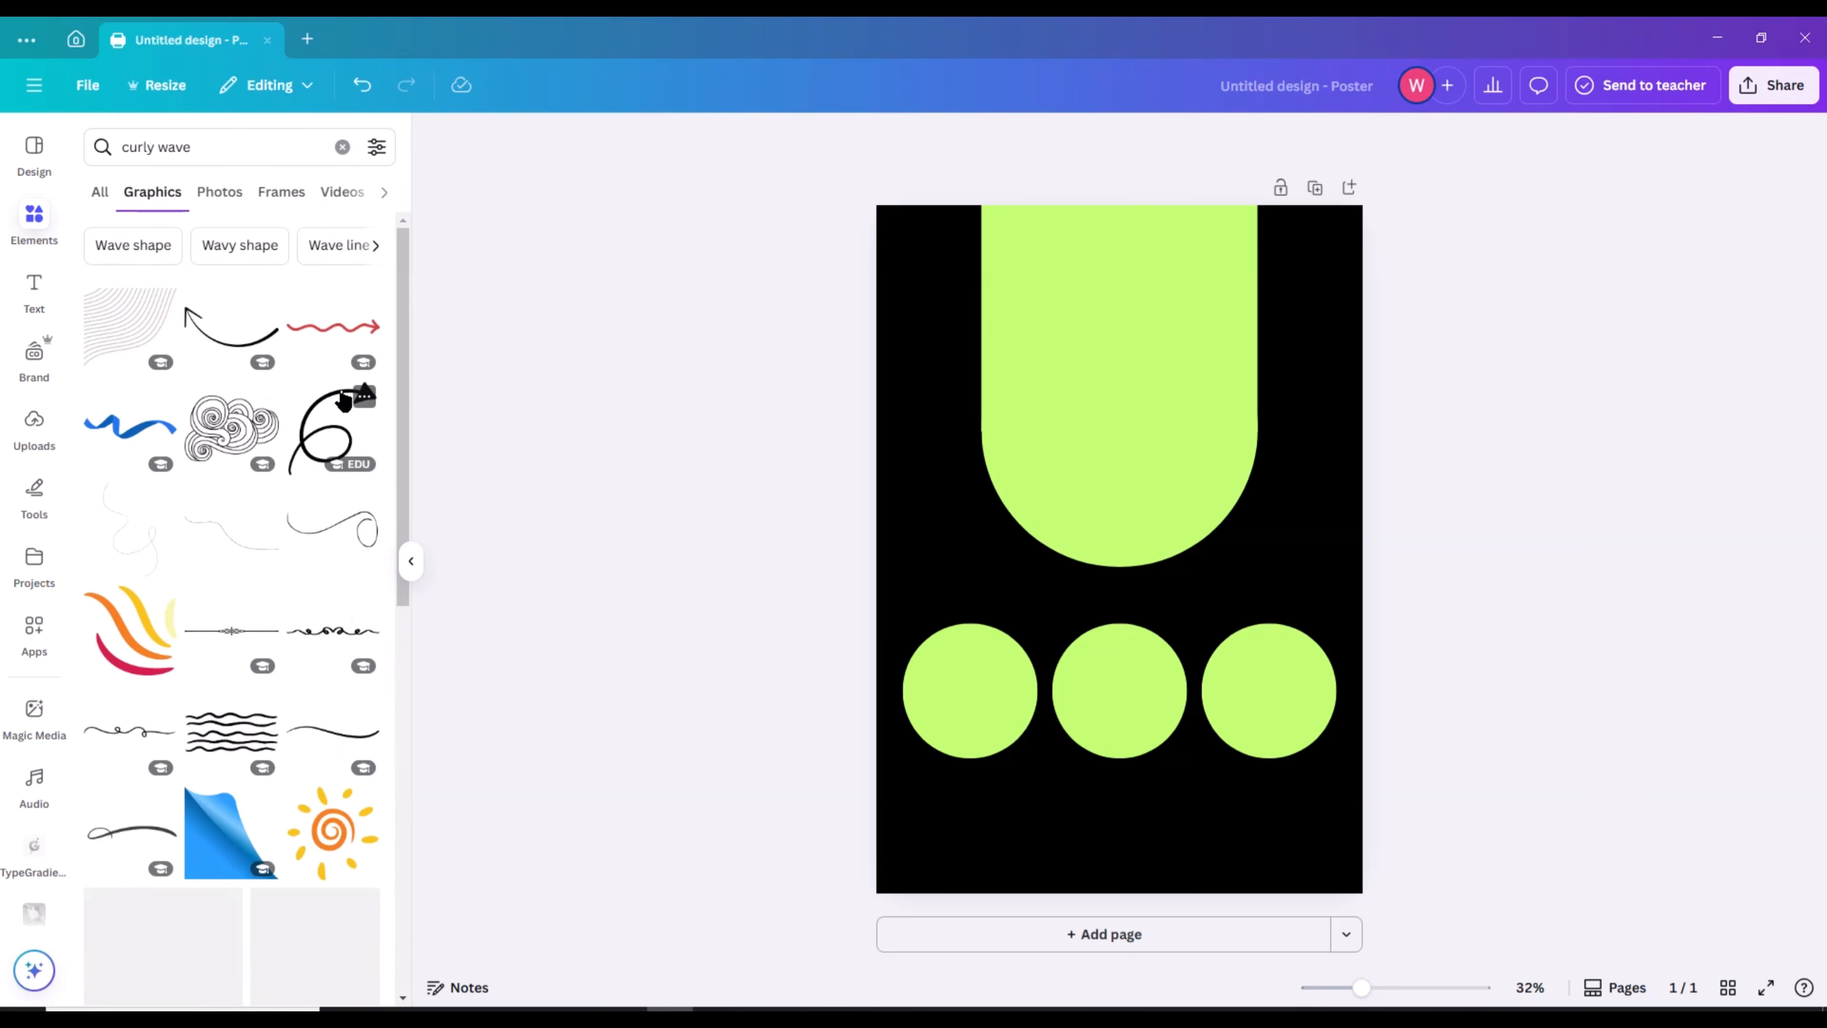
{"action": "scroll", "coordinate": [301, 569], "scroll_direction": "down", "scroll_amount": 14}
{"action": "left_click", "coordinate": [231, 435]}
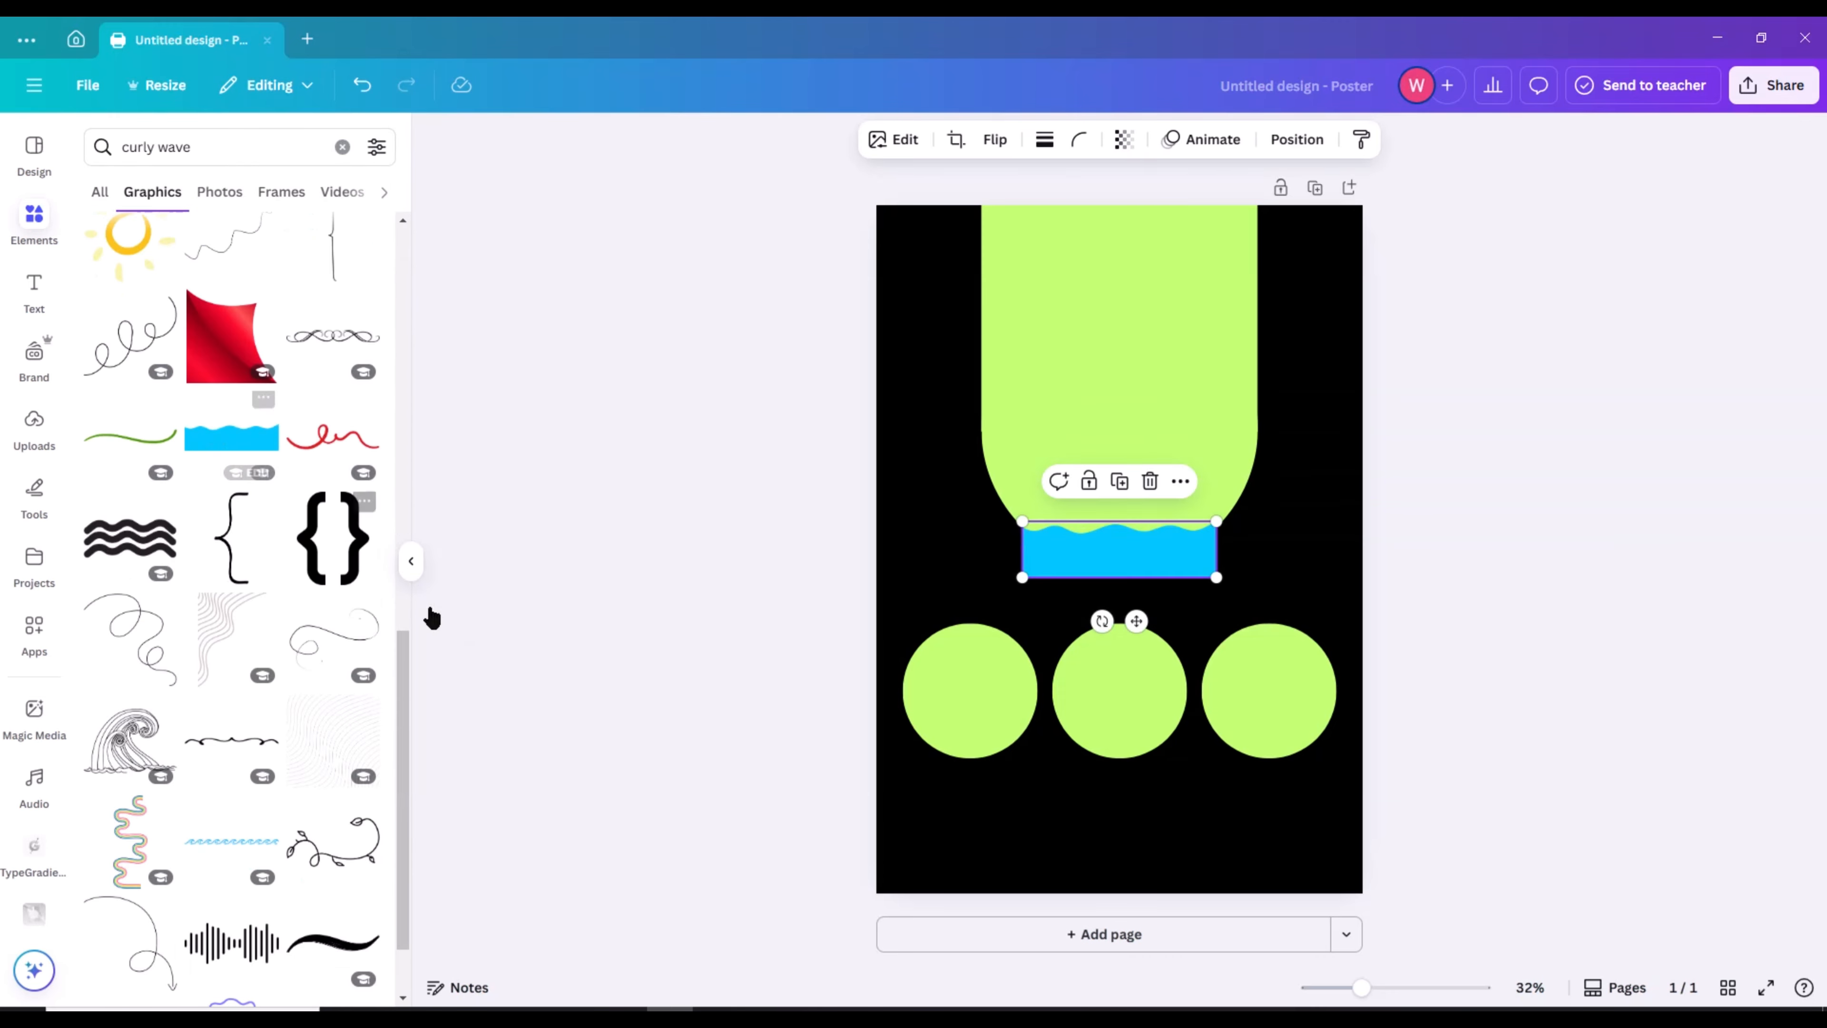
Enlarge the blue wave to span the page's bottom edge, and shift the rounded green shape slightly down
{"action": "left_click_drag", "start_coordinate": [1149, 562], "coordinate": [1374, 836]}
{"action": "left_click_drag", "start_coordinate": [1222, 827], "coordinate": [1235, 852]}
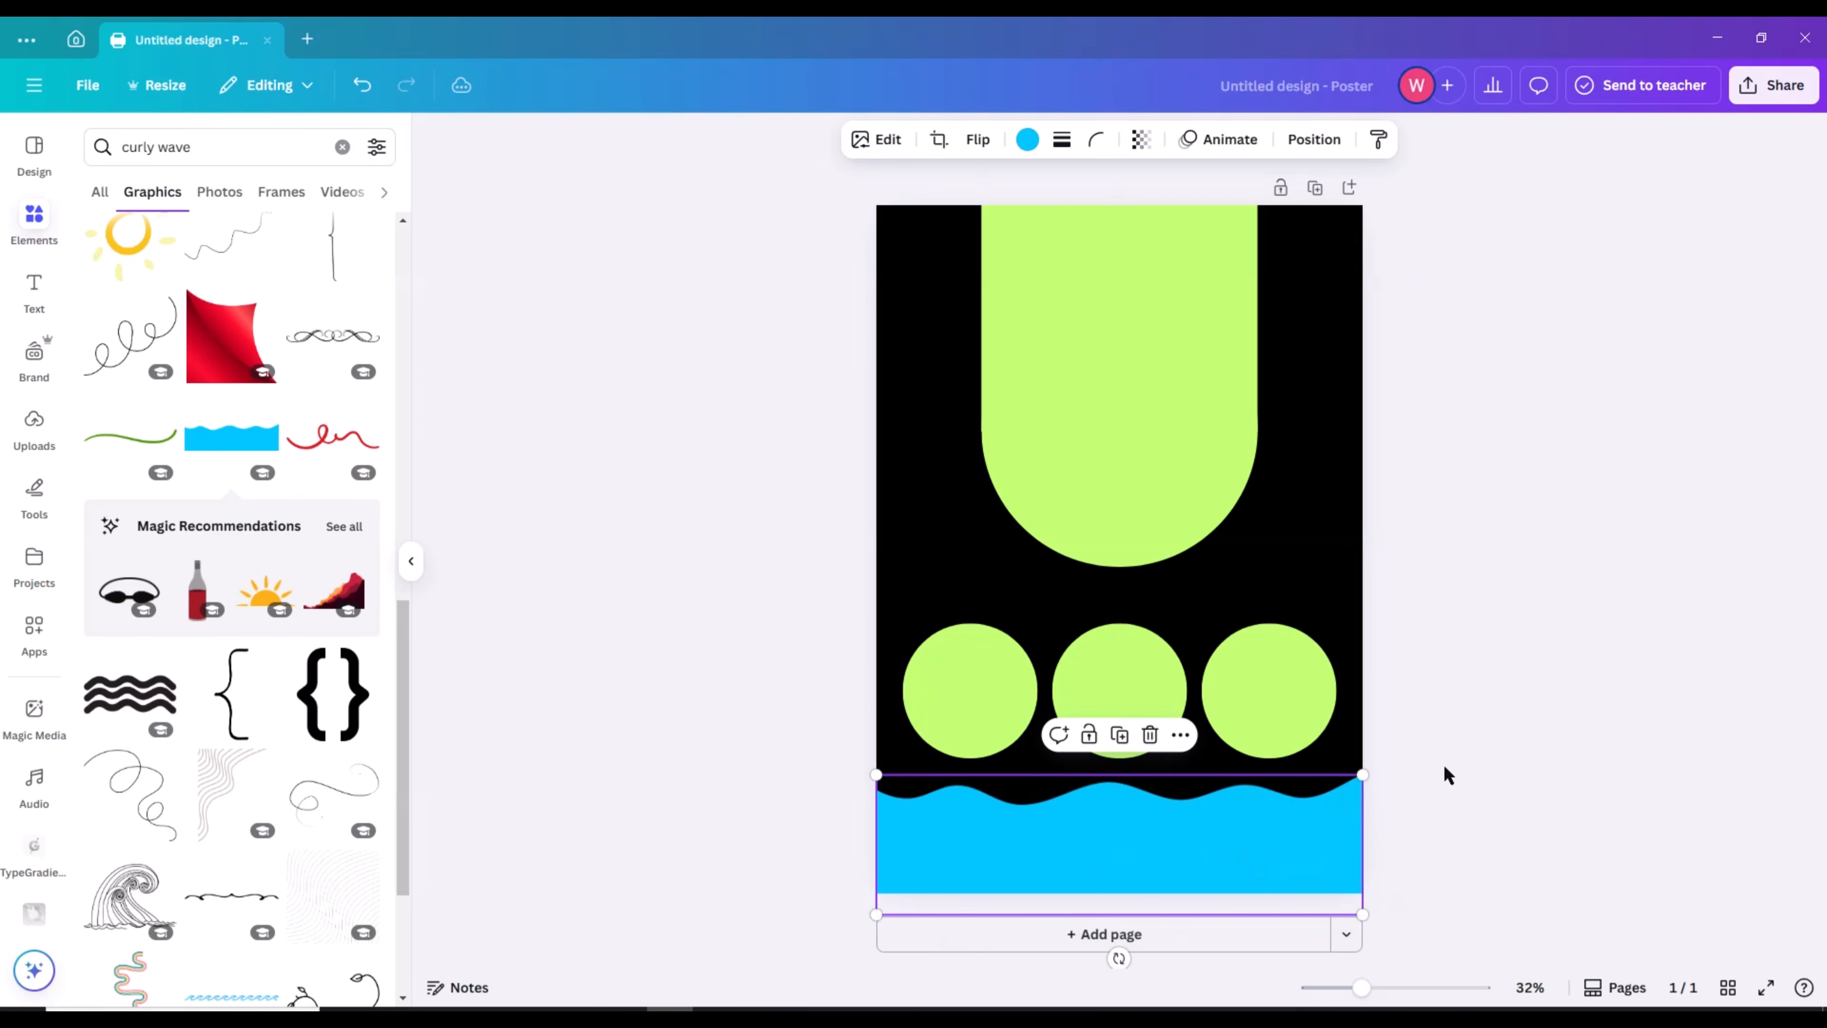
{"action": "left_click", "coordinate": [1448, 775]}
{"action": "left_click_drag", "start_coordinate": [1080, 387], "coordinate": [1080, 396]}
{"action": "left_click", "coordinate": [1460, 482]}
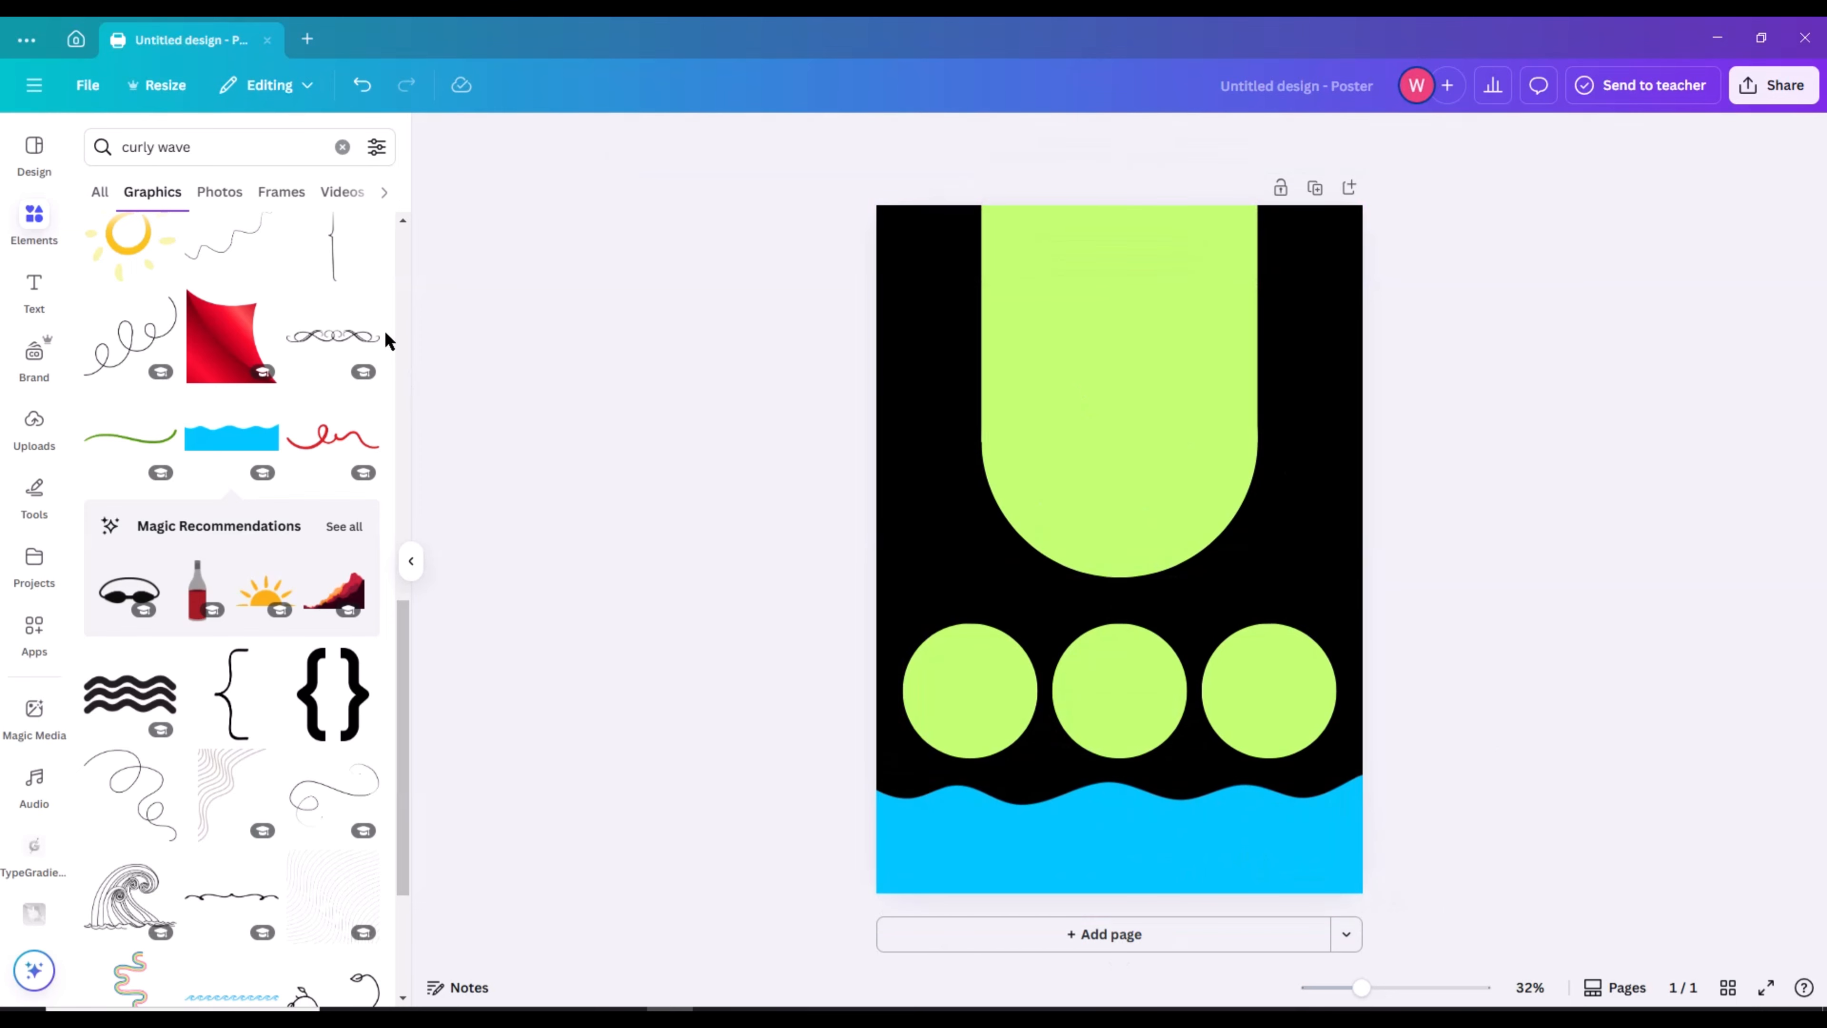
Search the graphics for "texture background" and insert a light grey grunge texture
{"action": "left_click", "coordinate": [343, 147]}
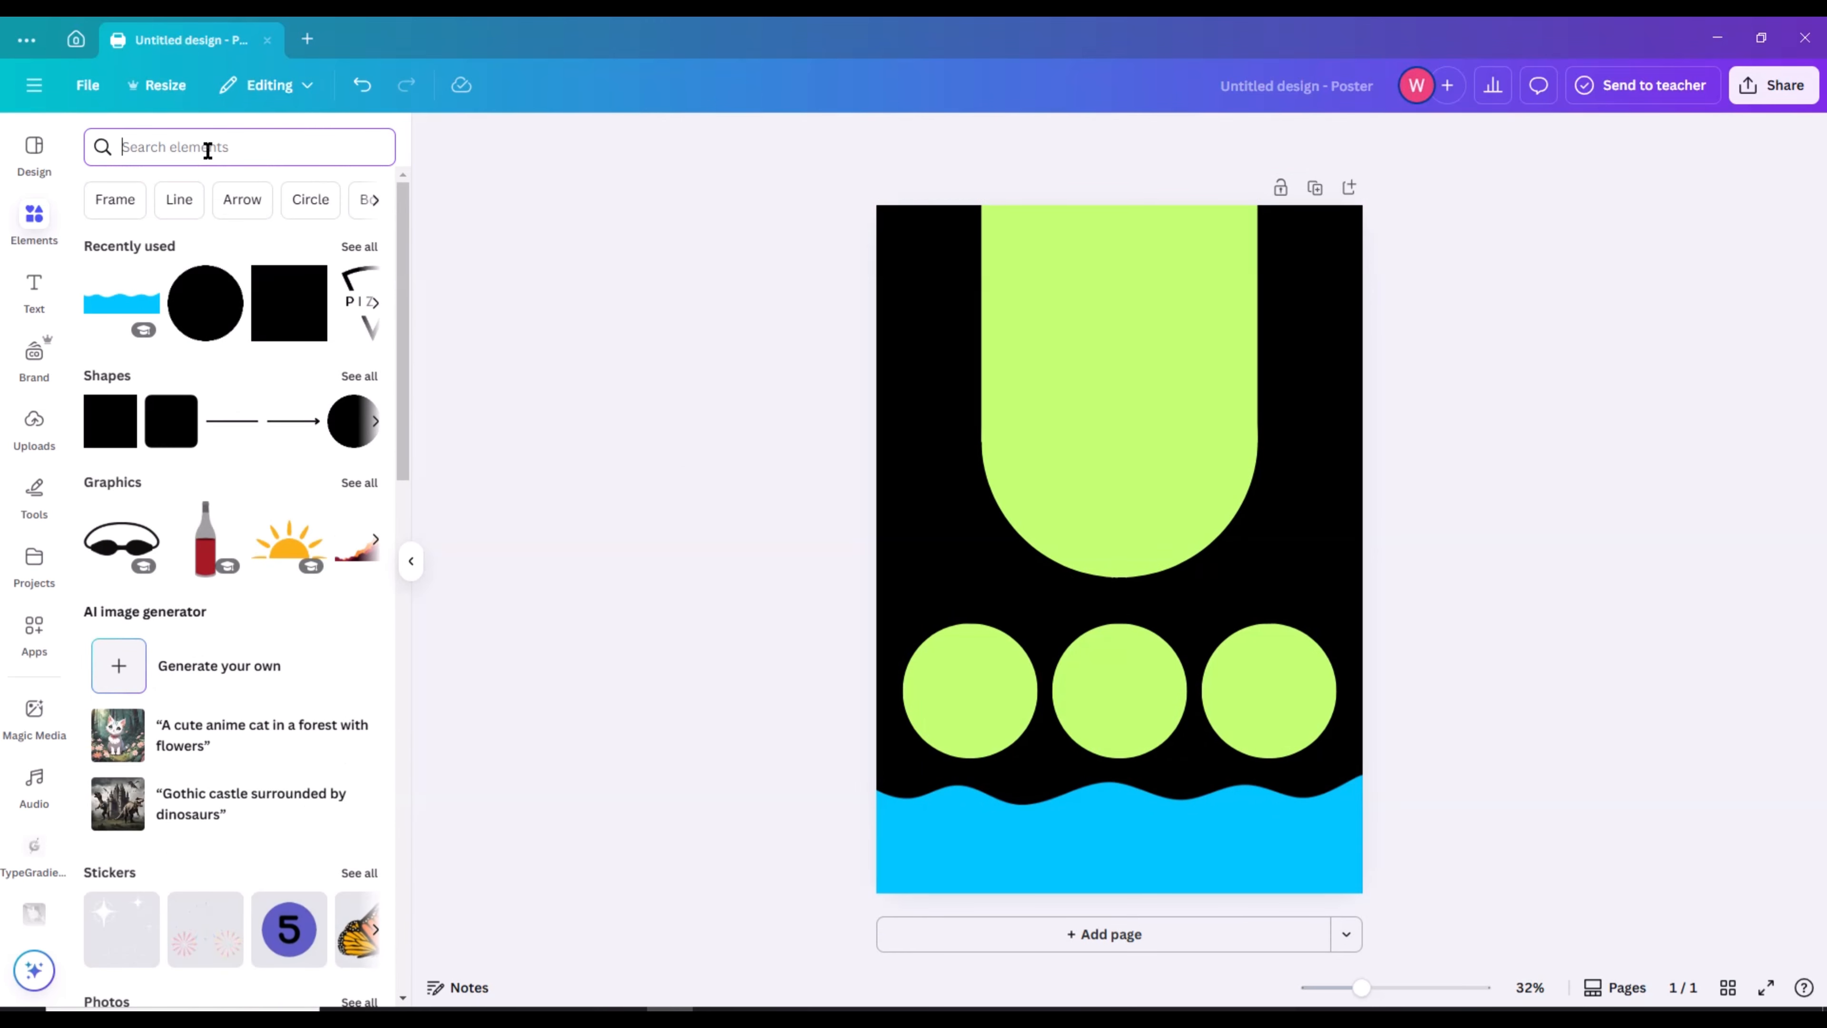
{"action": "type", "text": "texture"}
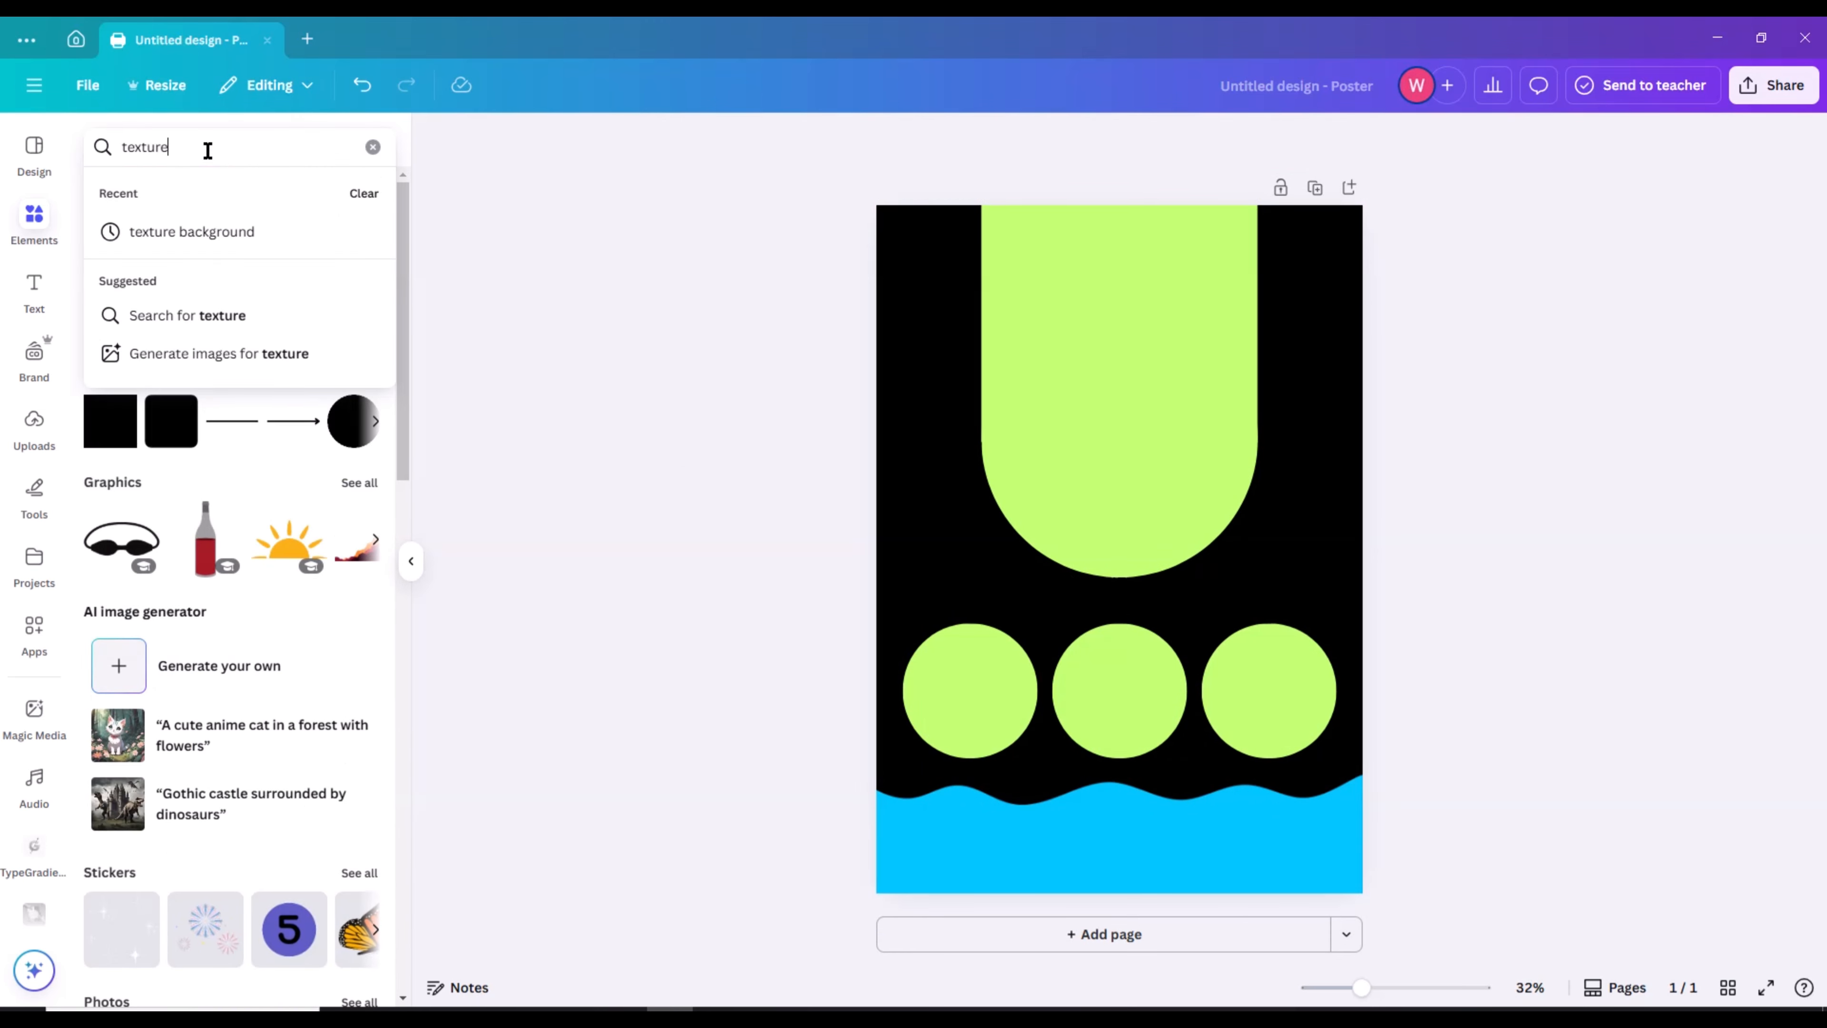
{"action": "left_click", "coordinate": [249, 230]}
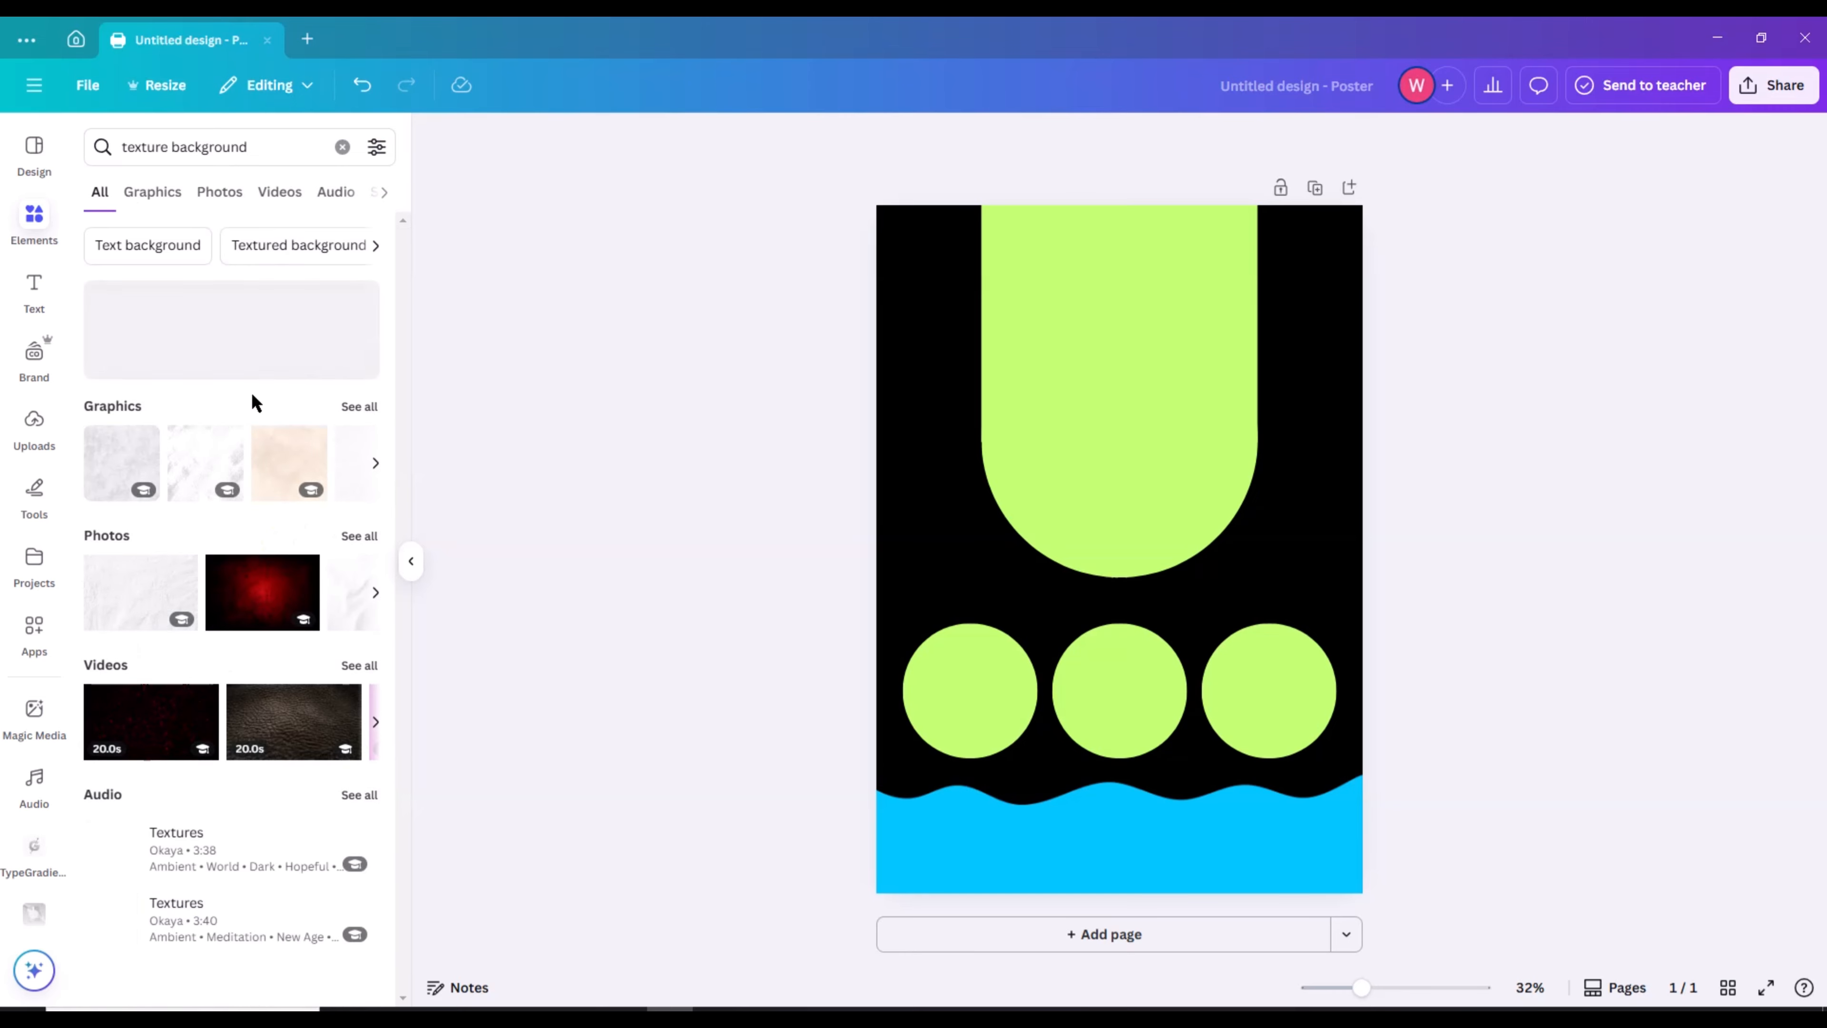
{"action": "left_click", "coordinate": [360, 407]}
{"action": "scroll", "coordinate": [245, 518], "scroll_direction": "down", "scroll_amount": 6}
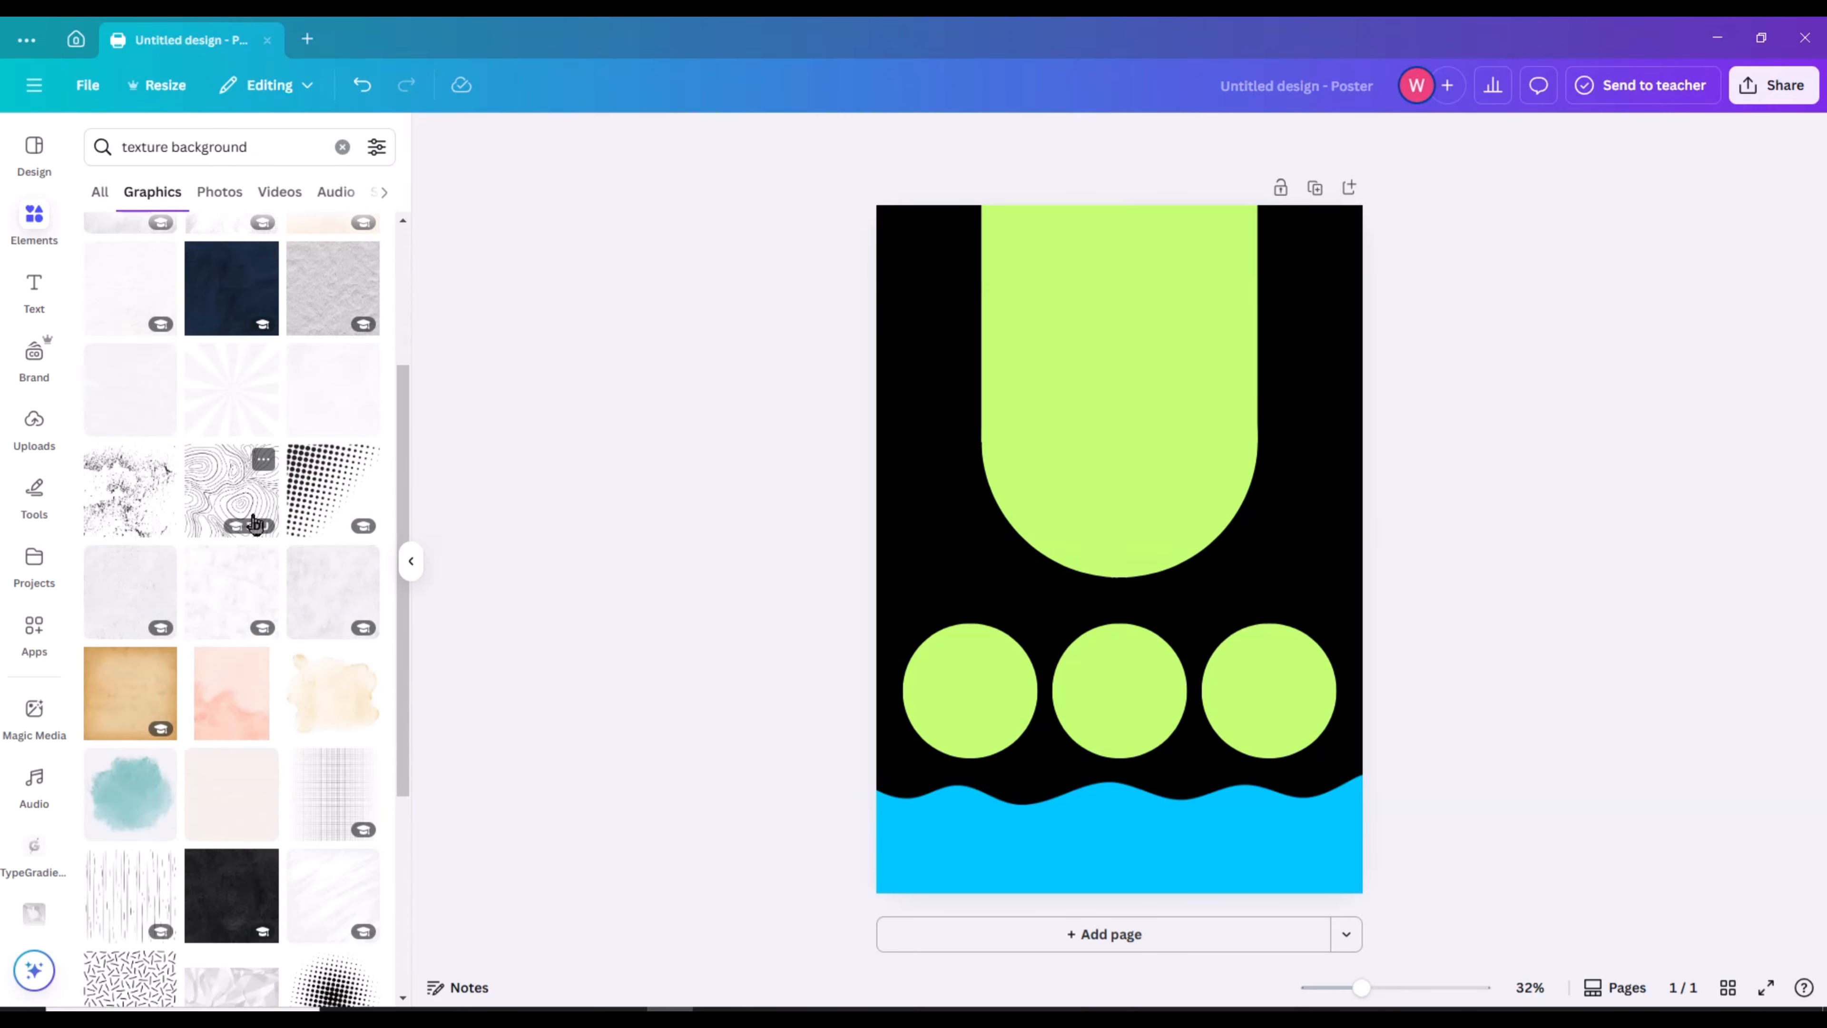
{"action": "scroll", "coordinate": [273, 518], "scroll_direction": "up", "scroll_amount": 2}
{"action": "left_click", "coordinate": [326, 498]}
Enlarge the texture to 69.38 cm so it covers the page, send it to the back and shift it left
{"action": "left_click_drag", "start_coordinate": [1076, 588], "coordinate": [1030, 431]}
{"action": "left_click_drag", "start_coordinate": [1266, 594], "coordinate": [1630, 959]}
{"action": "left_click", "coordinate": [1411, 139]}
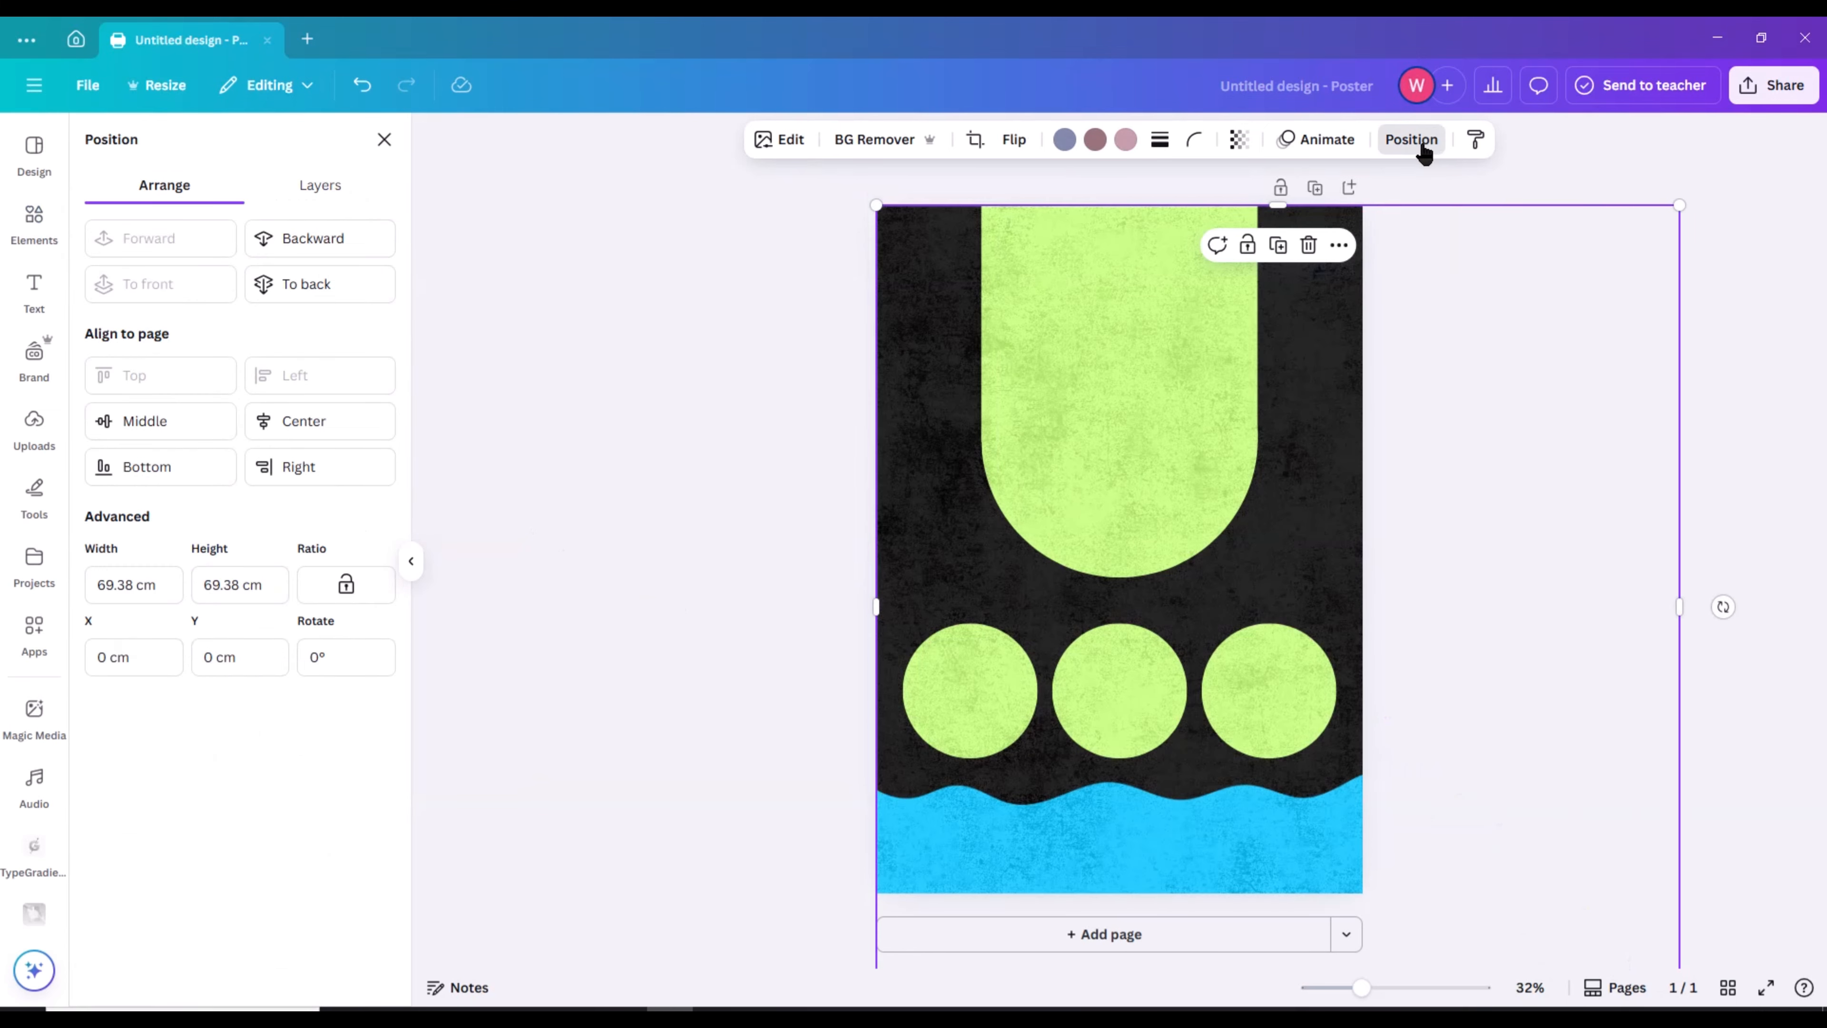
{"action": "left_click", "coordinate": [335, 288]}
{"action": "left_click_drag", "start_coordinate": [1344, 524], "coordinate": [1264, 518]}
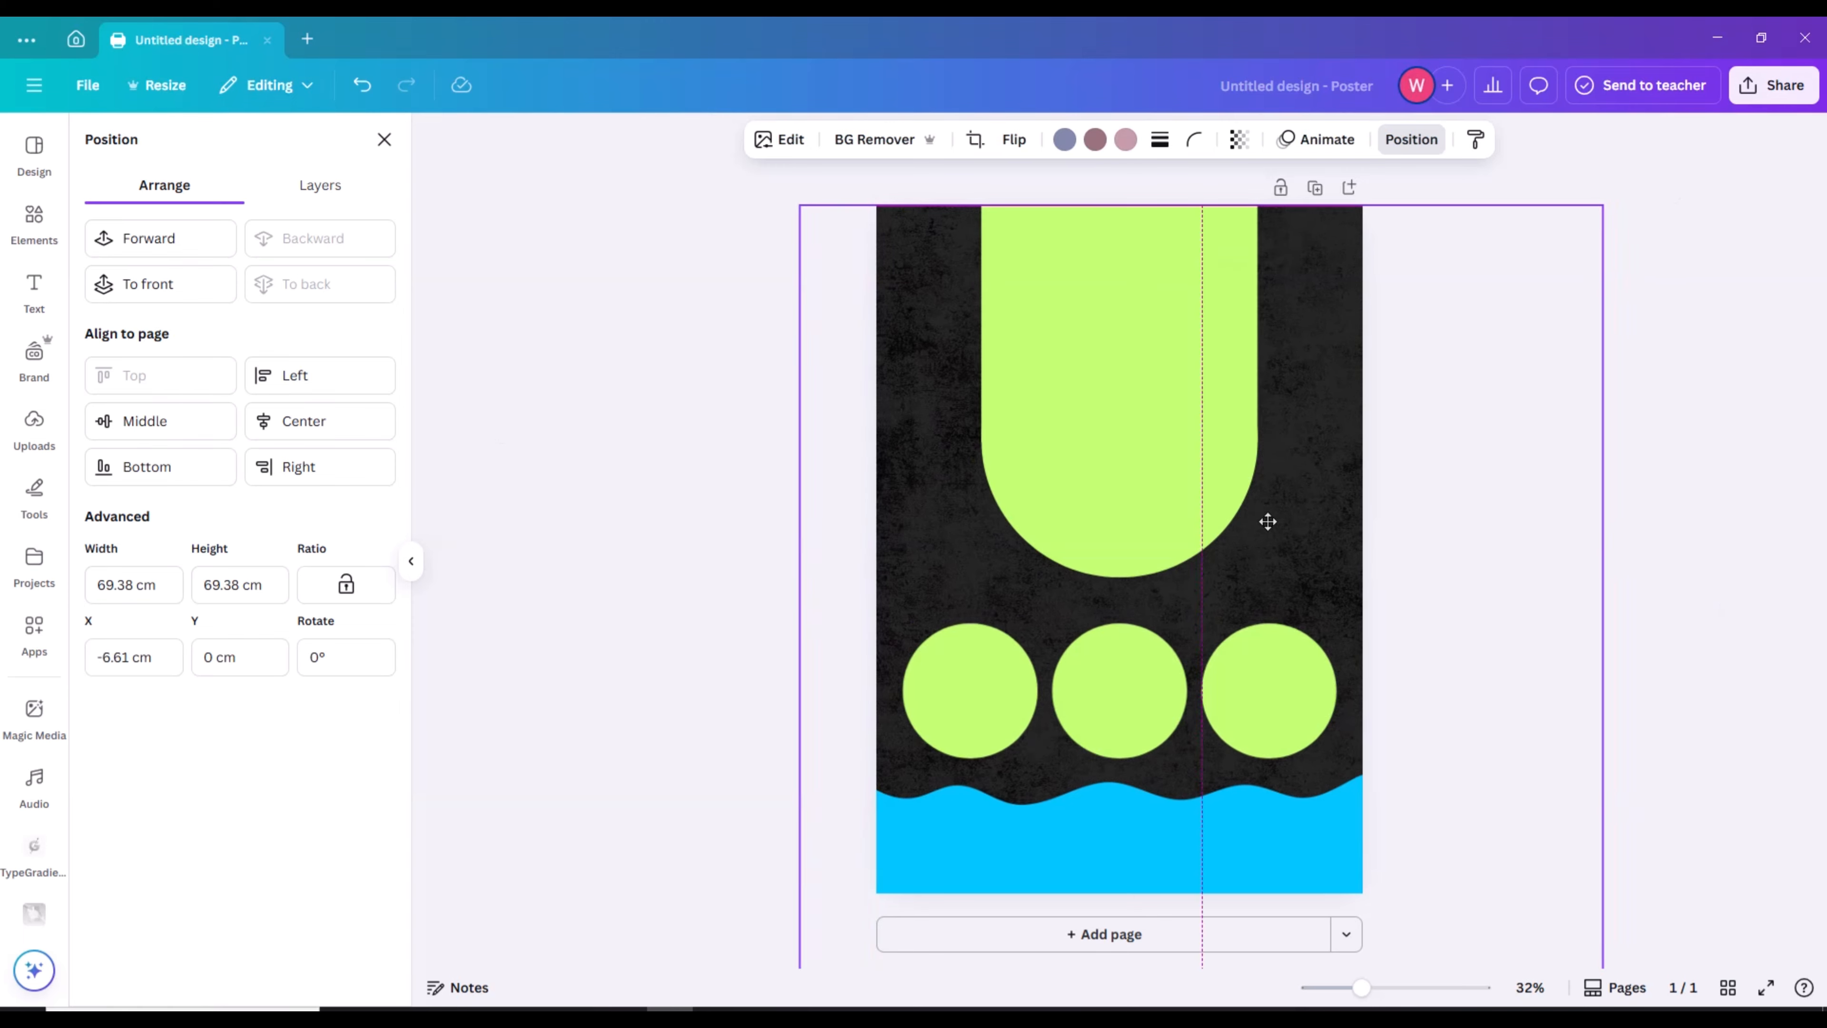
{"action": "left_click", "coordinate": [1708, 398]}
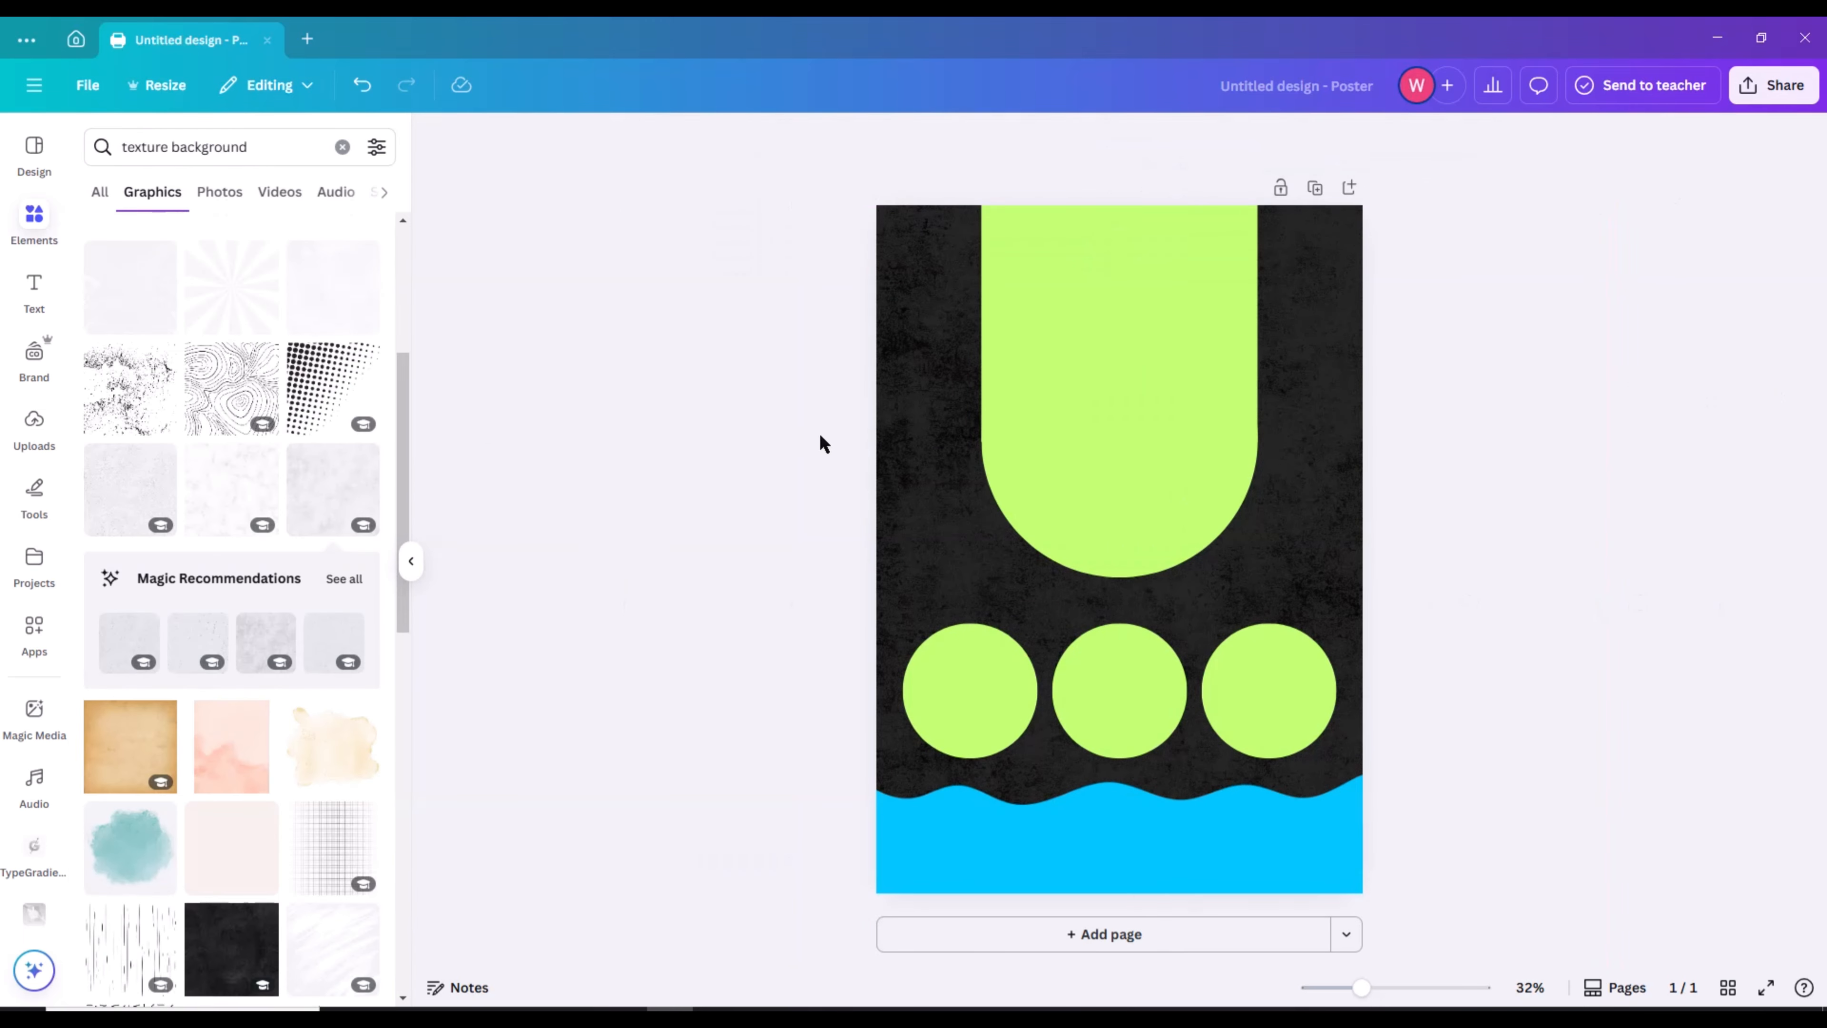
Search the photos for "pizza" and insert the round whole pizza cutout on a wooden board
{"action": "left_click", "coordinate": [343, 147]}
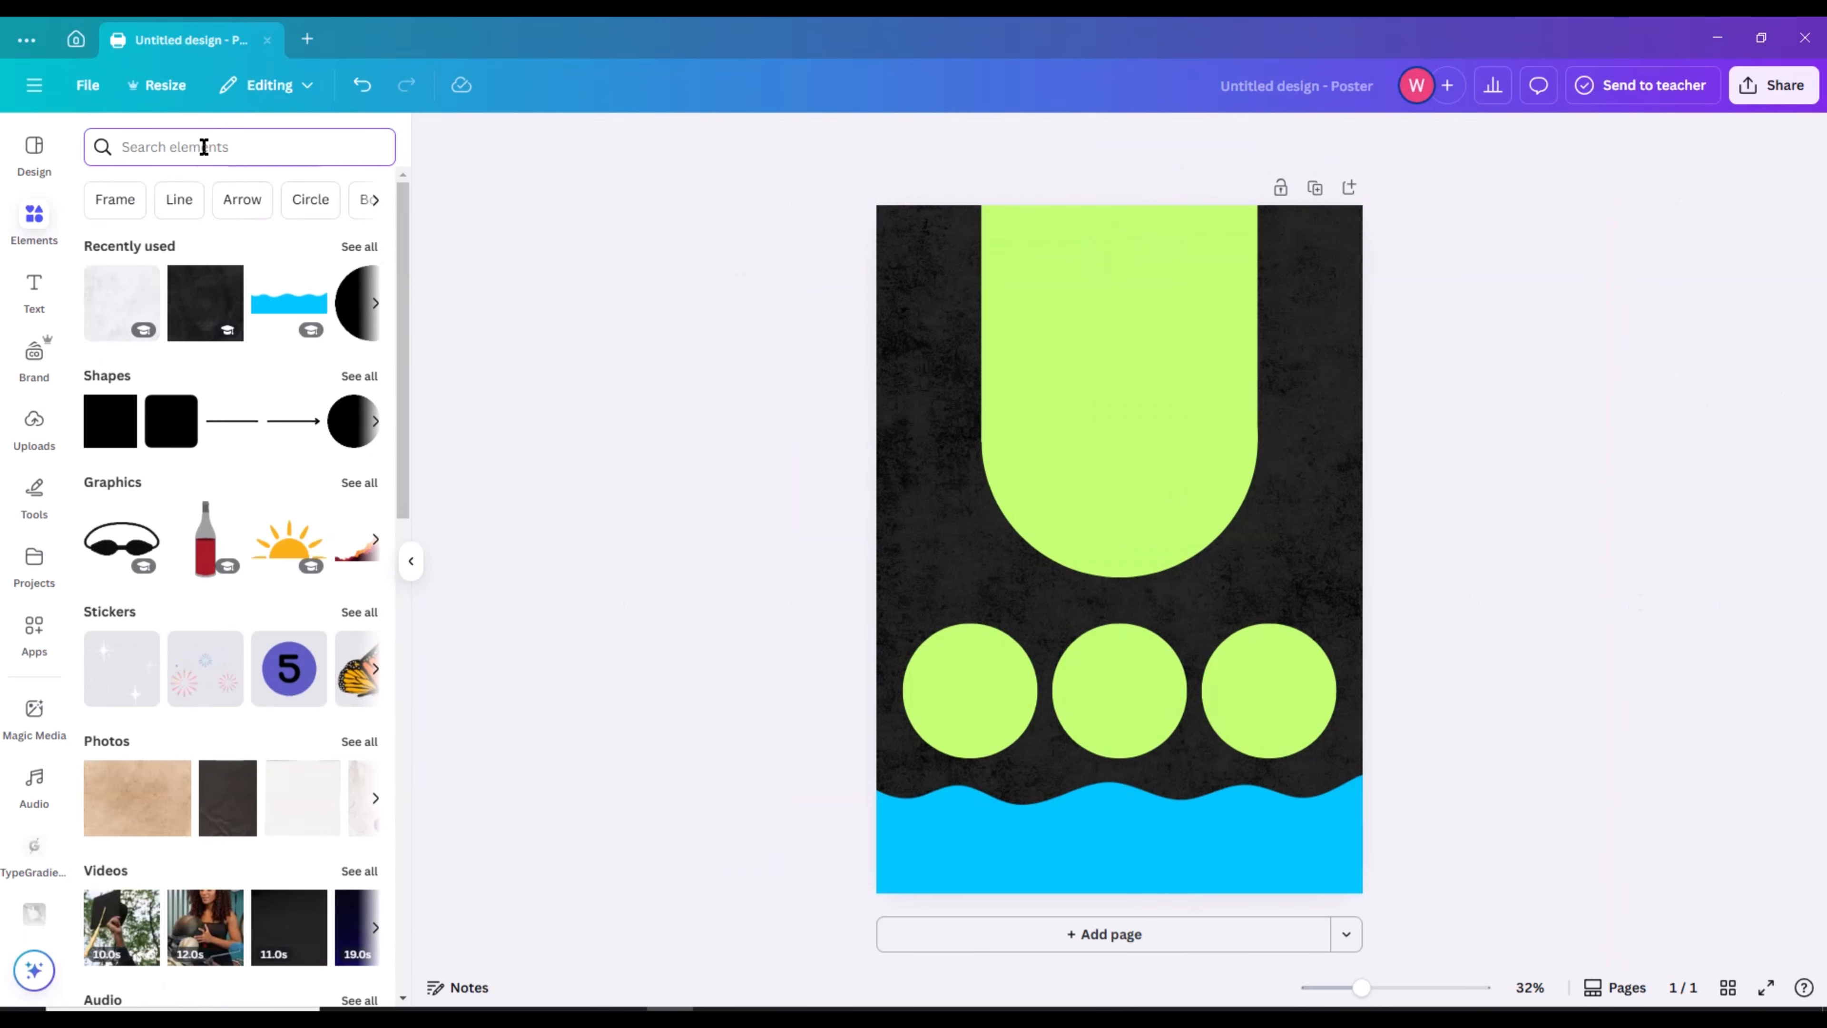
{"action": "type", "text": "pizza"}
{"action": "key", "text": "Return"}
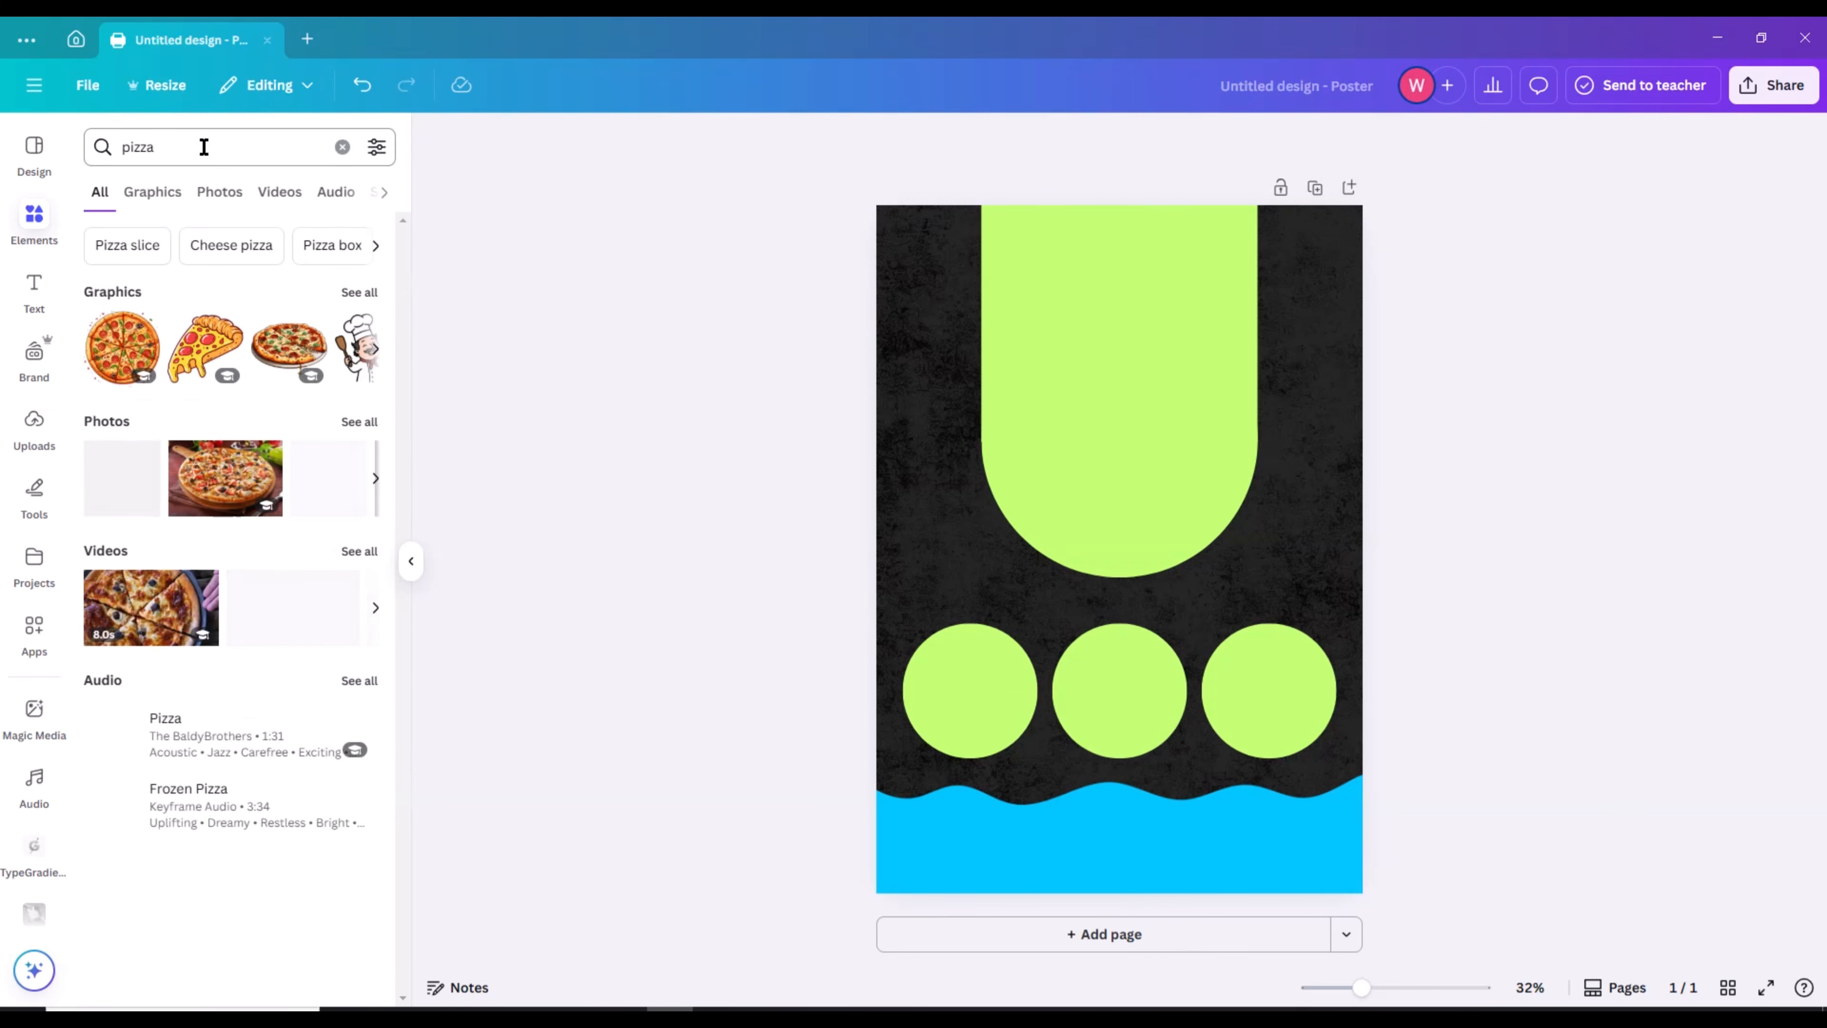
{"action": "left_click", "coordinate": [359, 422]}
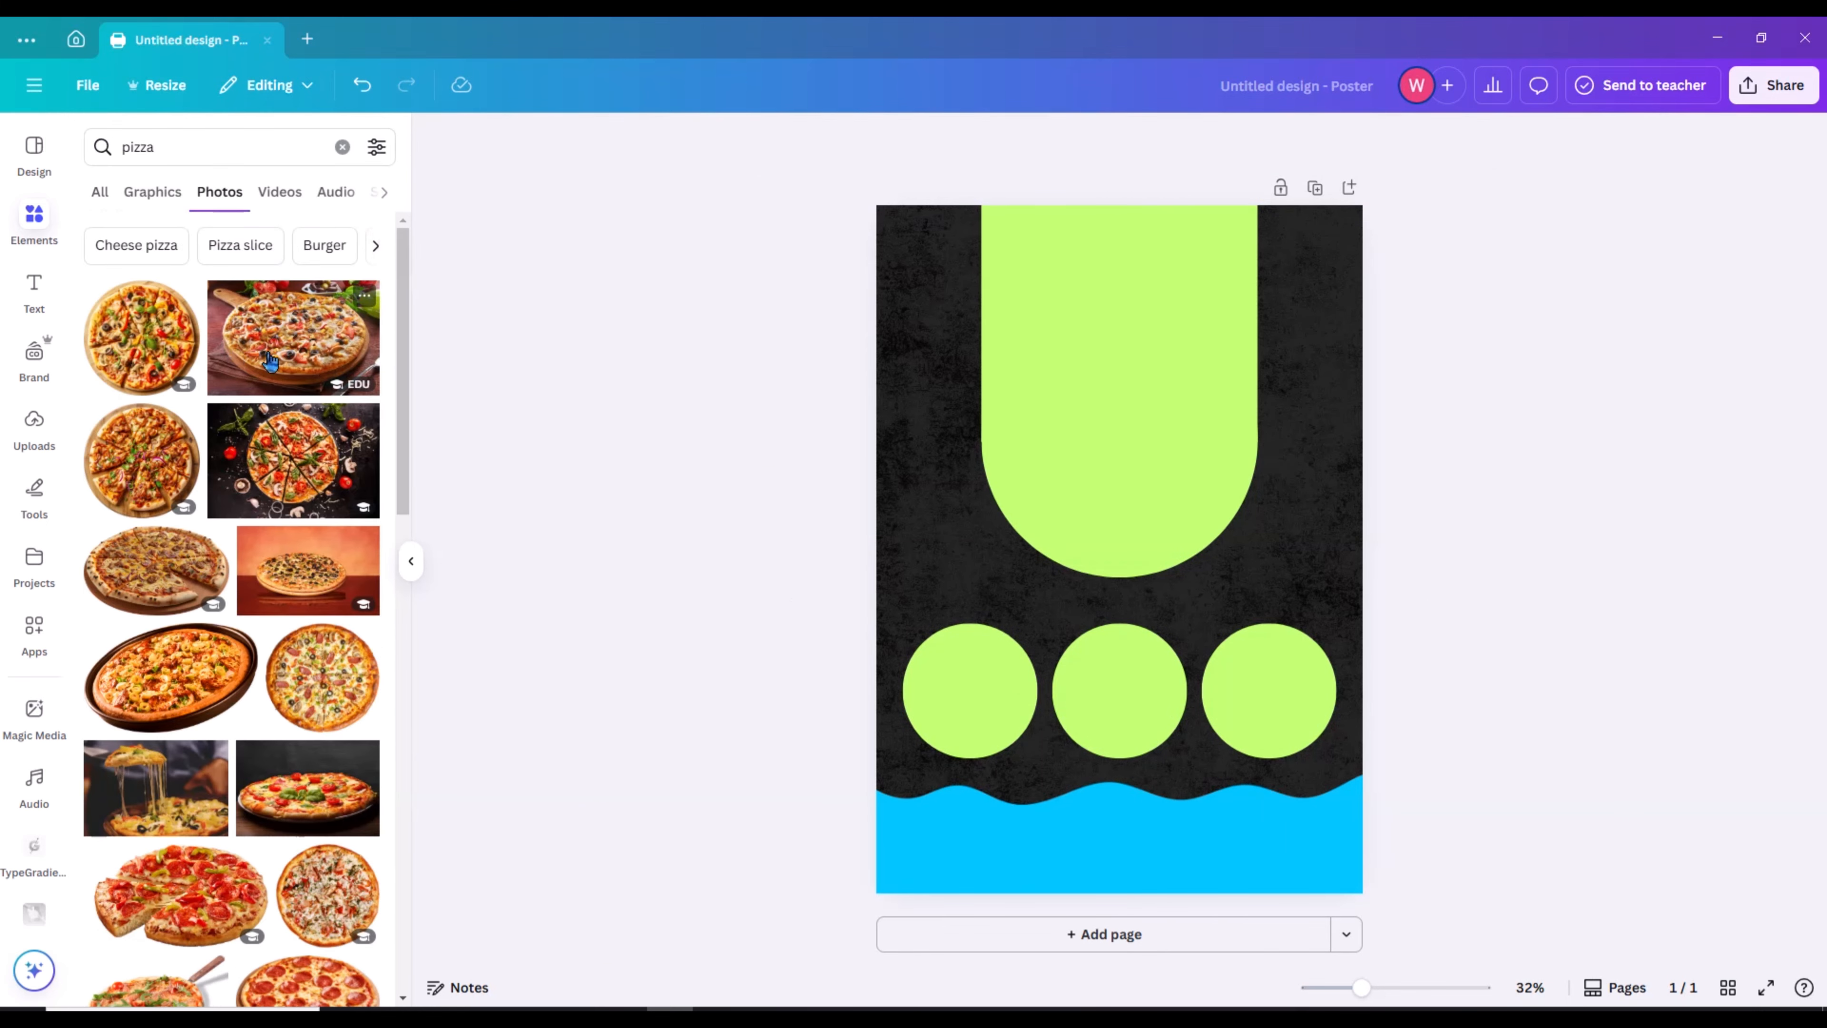
{"action": "left_click", "coordinate": [149, 342]}
Resize the pizza photo to nearly the rounded shape's width and centre it in that shape's curved lower part
{"action": "left_click_drag", "start_coordinate": [1314, 751], "coordinate": [1174, 598]}
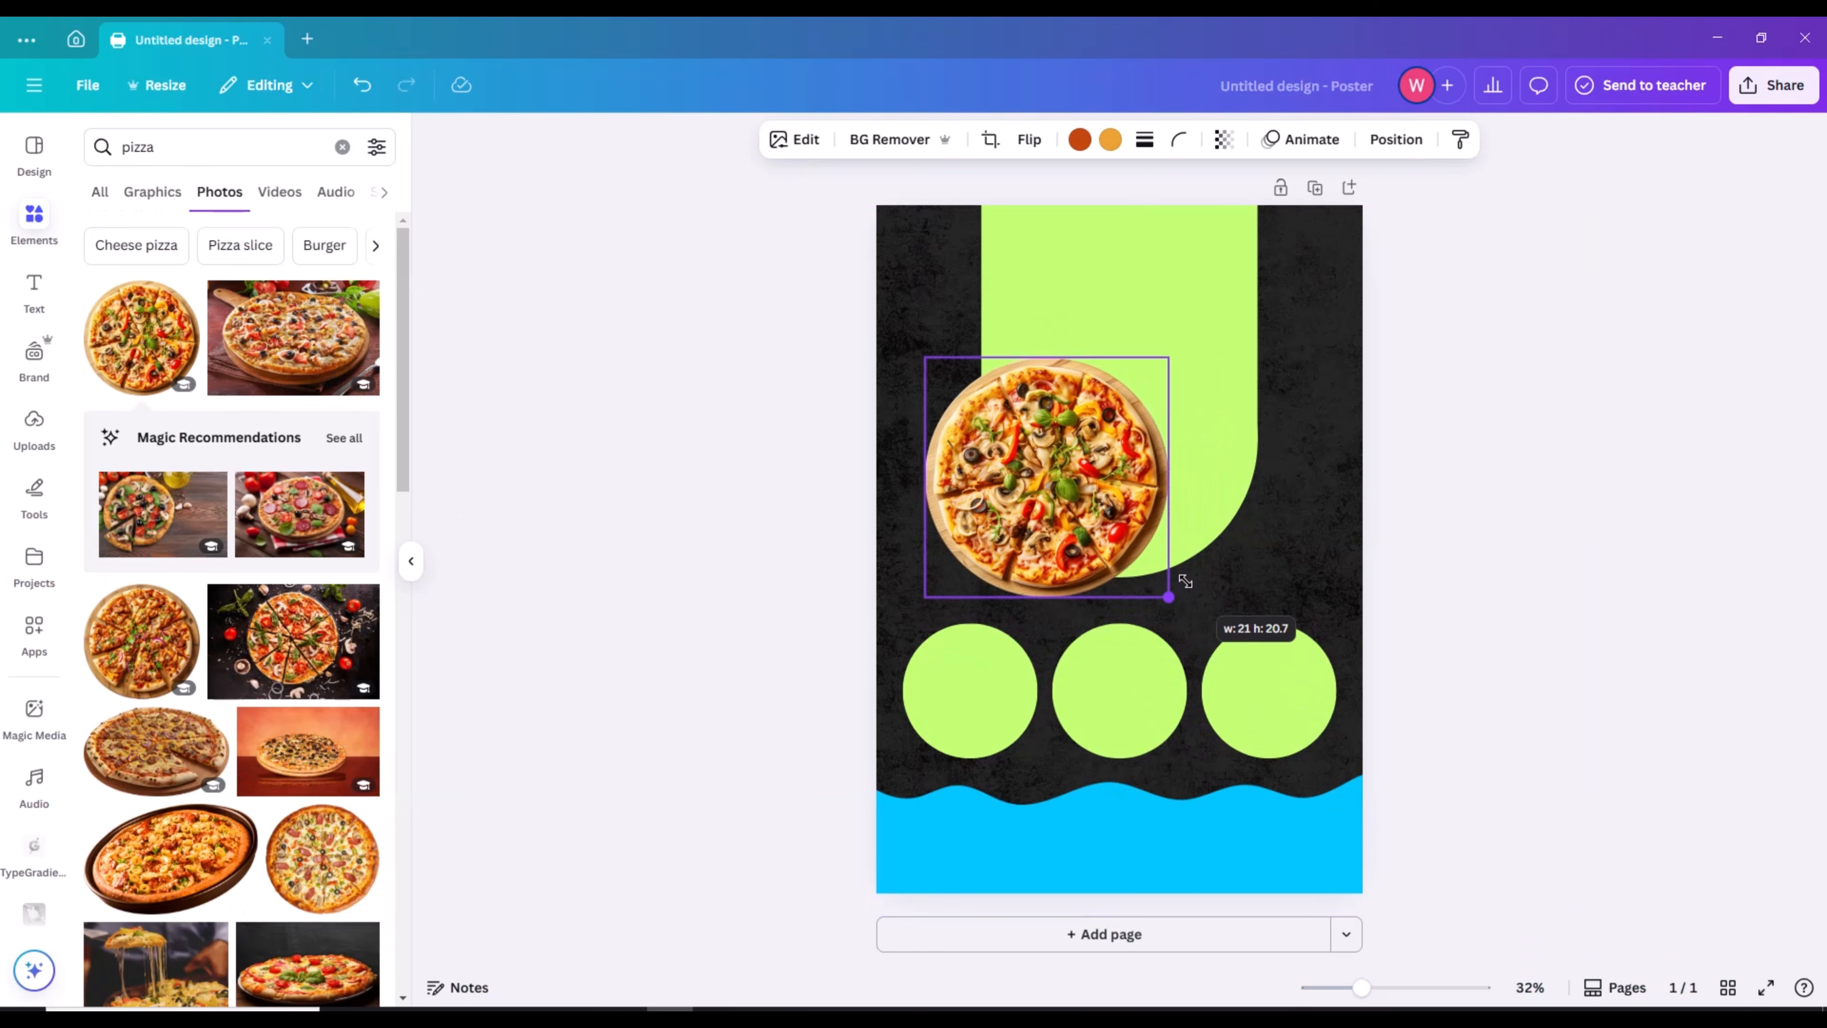
{"action": "left_click_drag", "start_coordinate": [1068, 497], "coordinate": [1125, 456]}
{"action": "left_click_drag", "start_coordinate": [1225, 558], "coordinate": [1253, 578]}
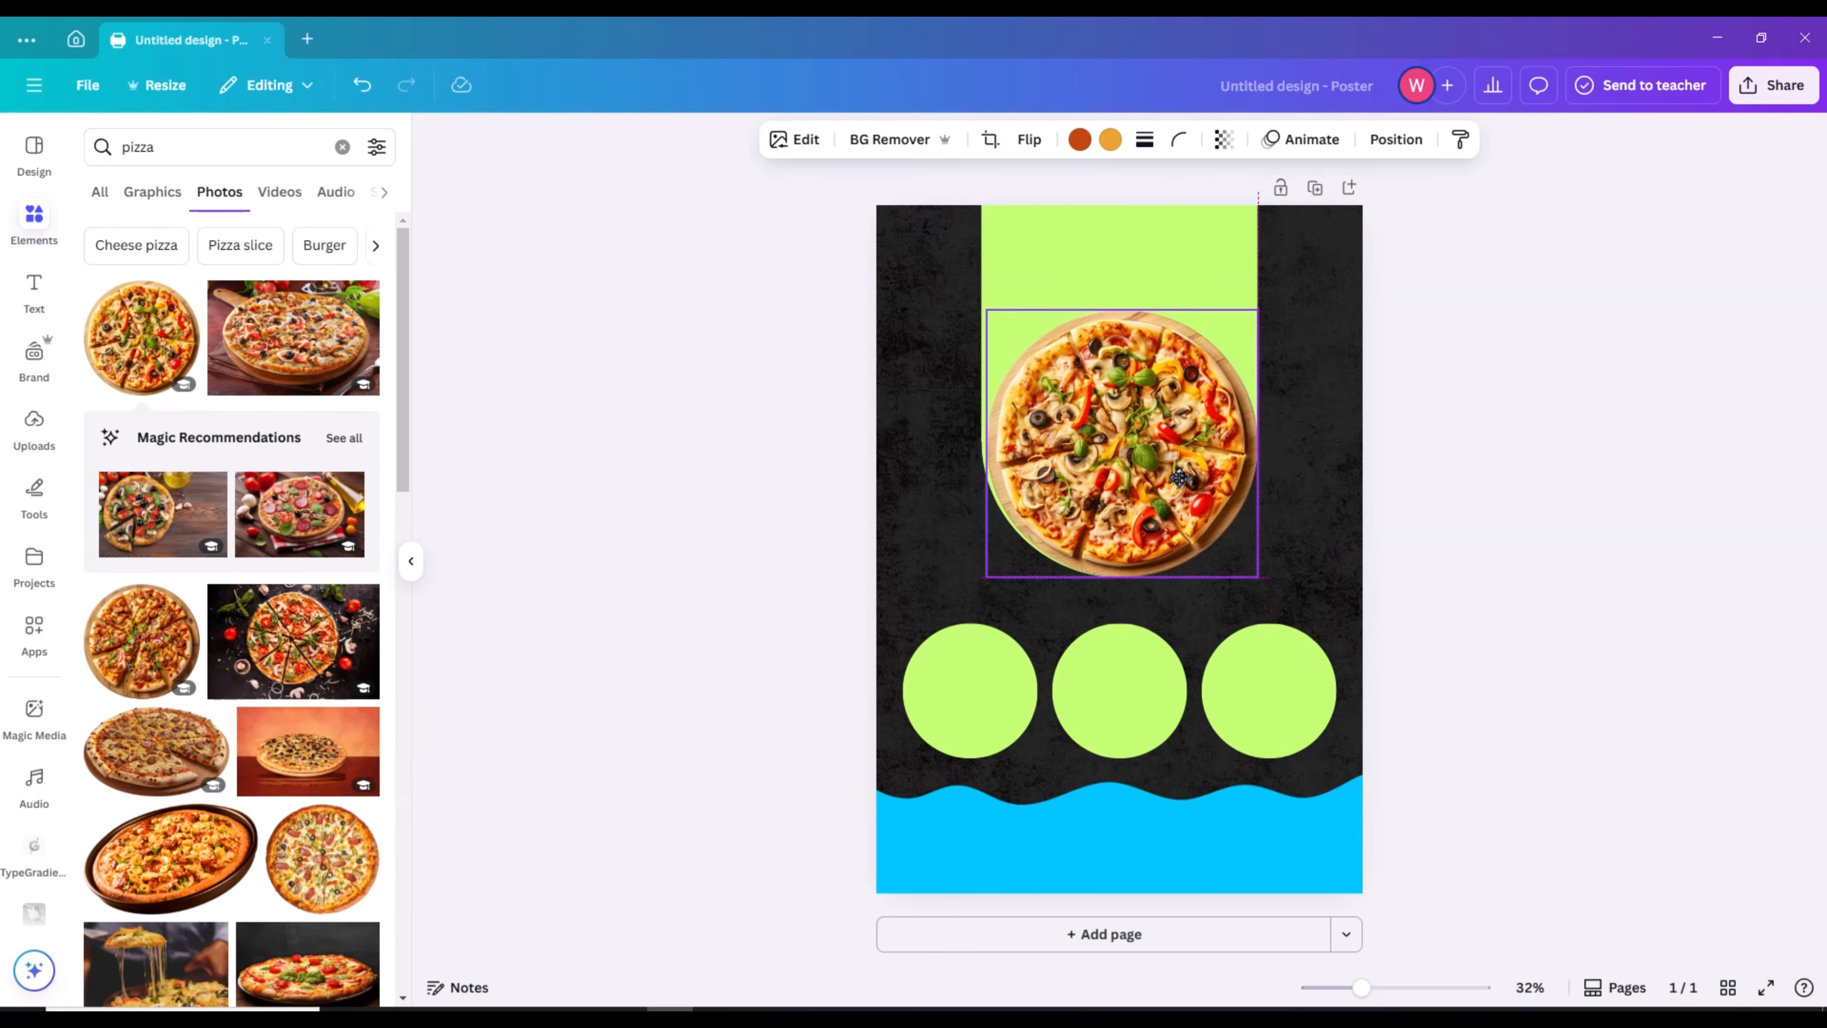
{"action": "left_click_drag", "start_coordinate": [1173, 472], "coordinate": [1175, 464]}
{"action": "left_click", "coordinate": [1798, 542]}
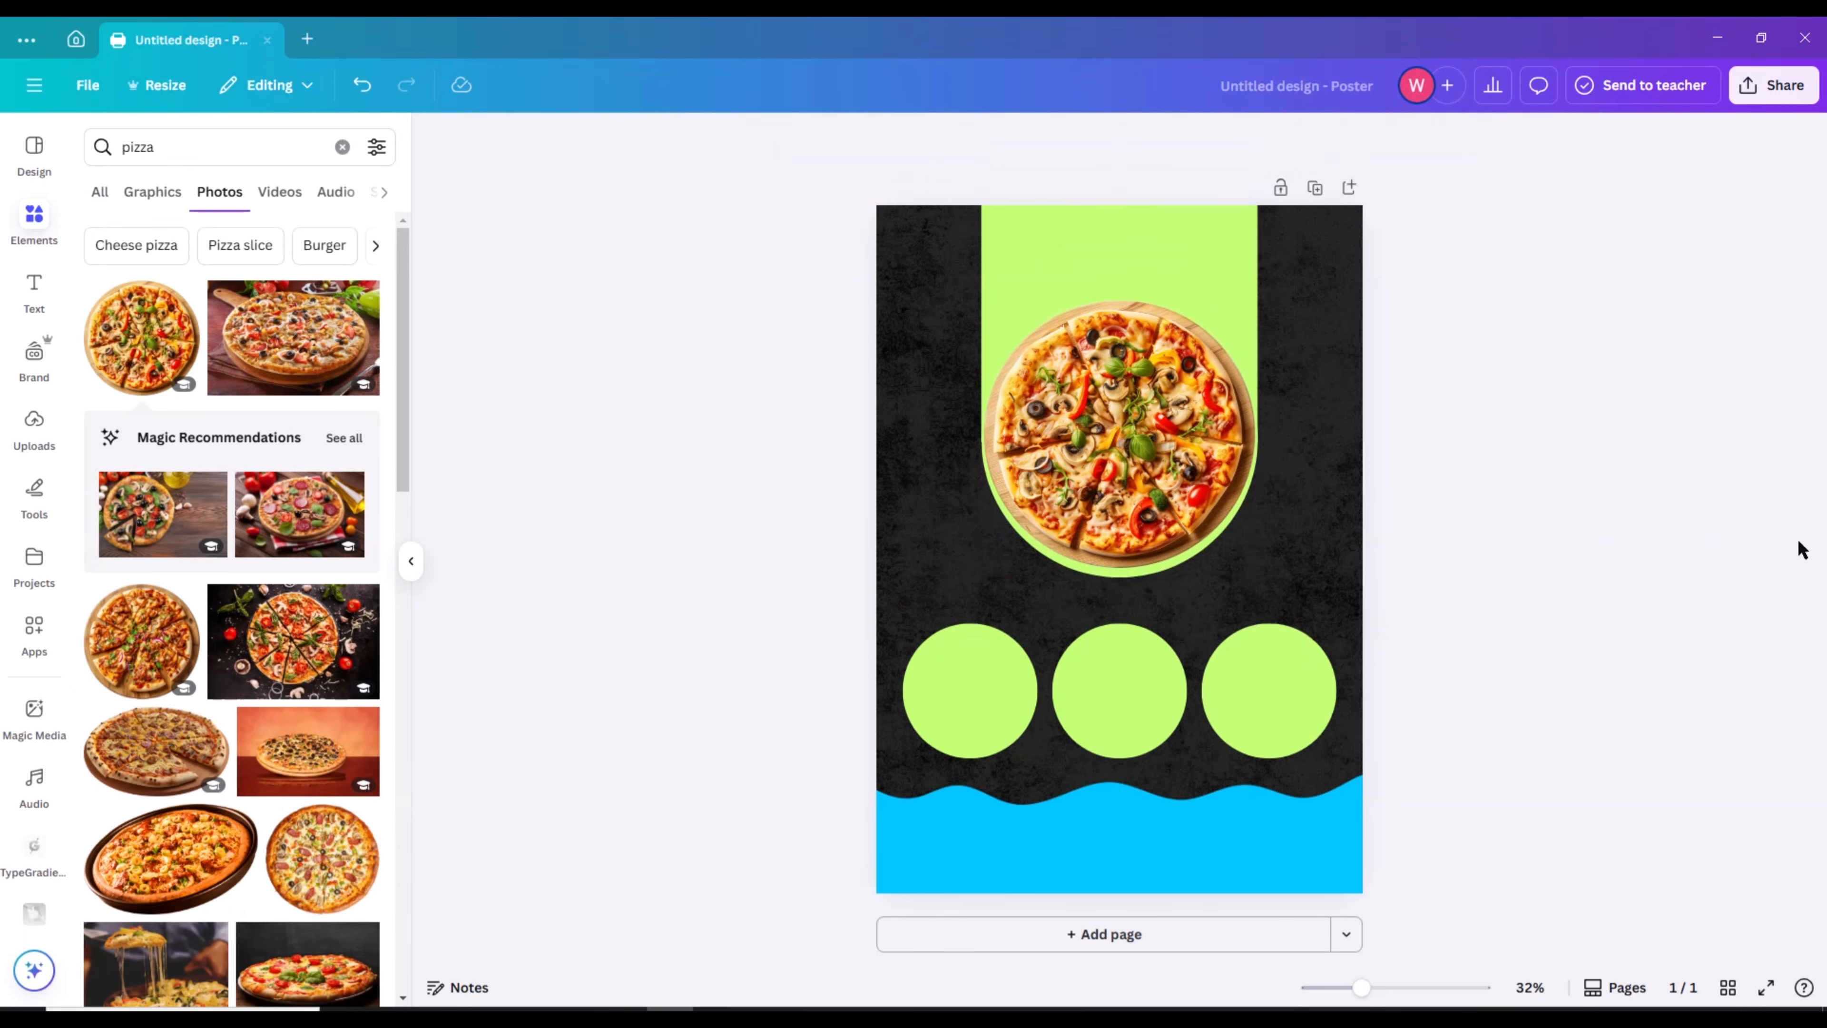
Recolour the square and circle of the rounded shape with the orange from the pizza photo's colours
{"action": "left_click", "coordinate": [1186, 271]}
{"action": "left_click", "coordinate": [1068, 482]}
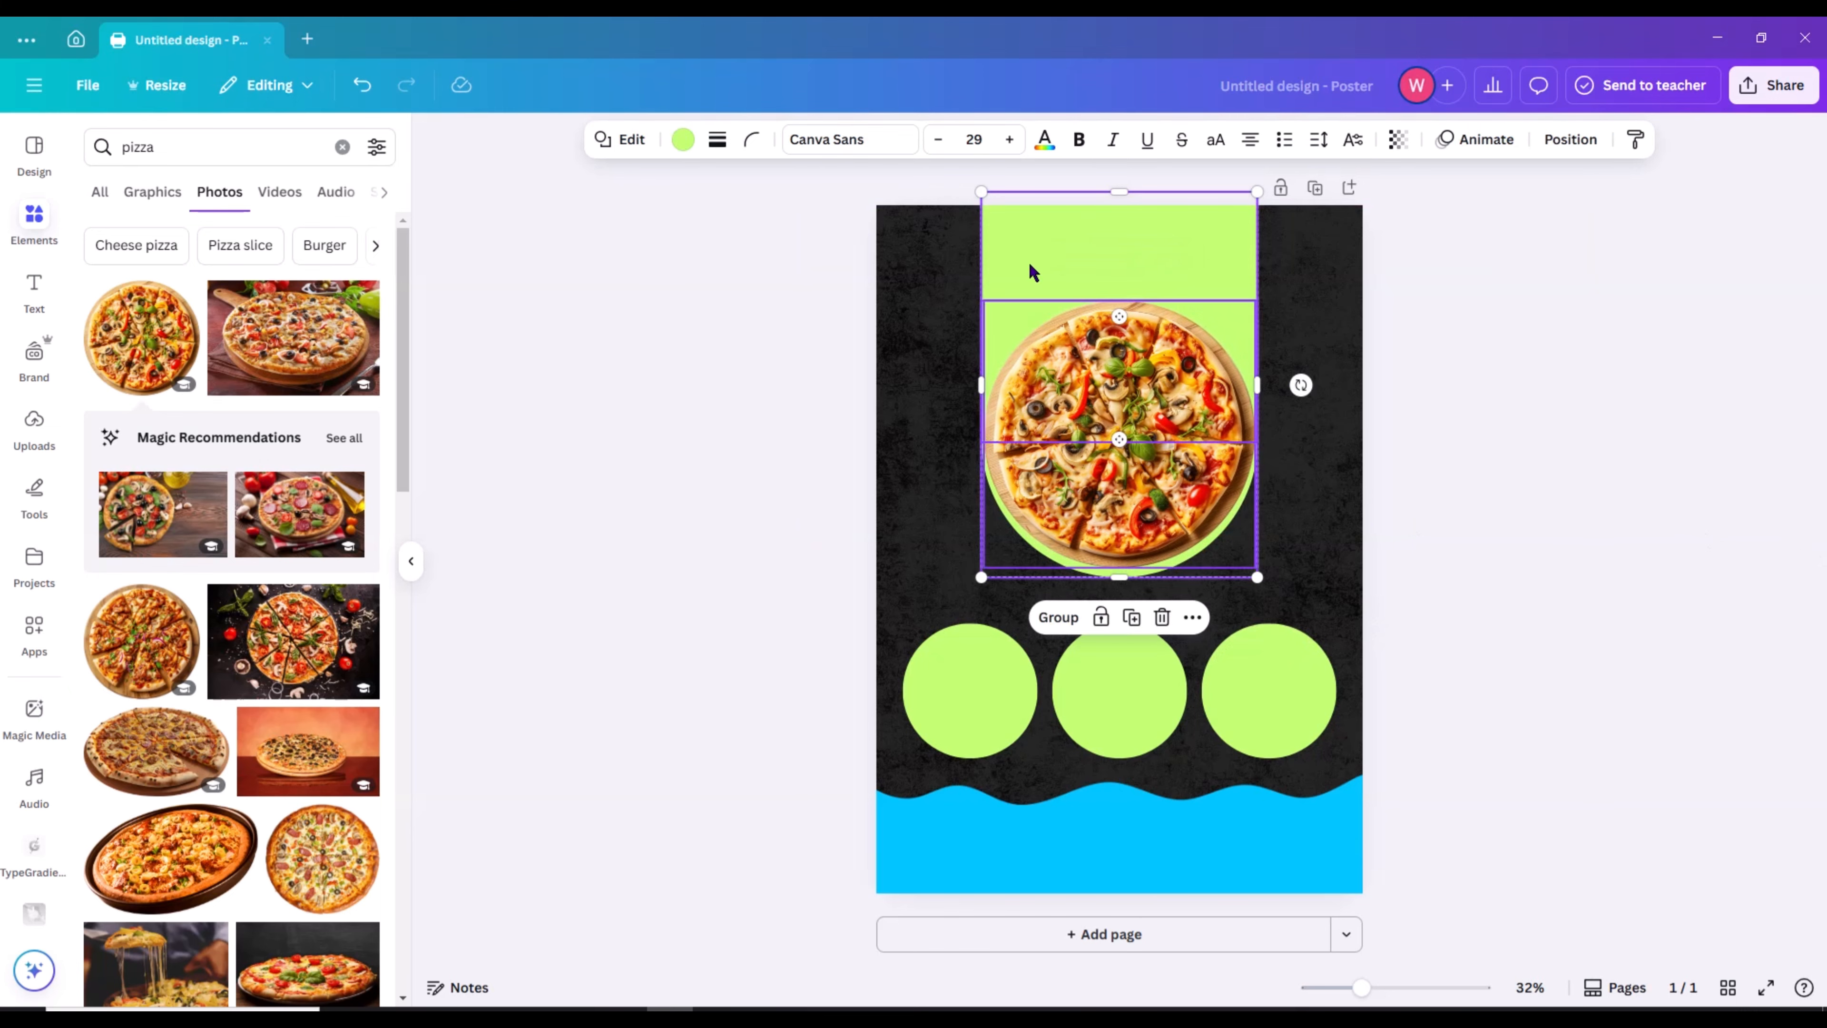
{"action": "left_click", "coordinate": [683, 139]}
{"action": "left_click", "coordinate": [256, 526]}
{"action": "left_click", "coordinate": [607, 403]}
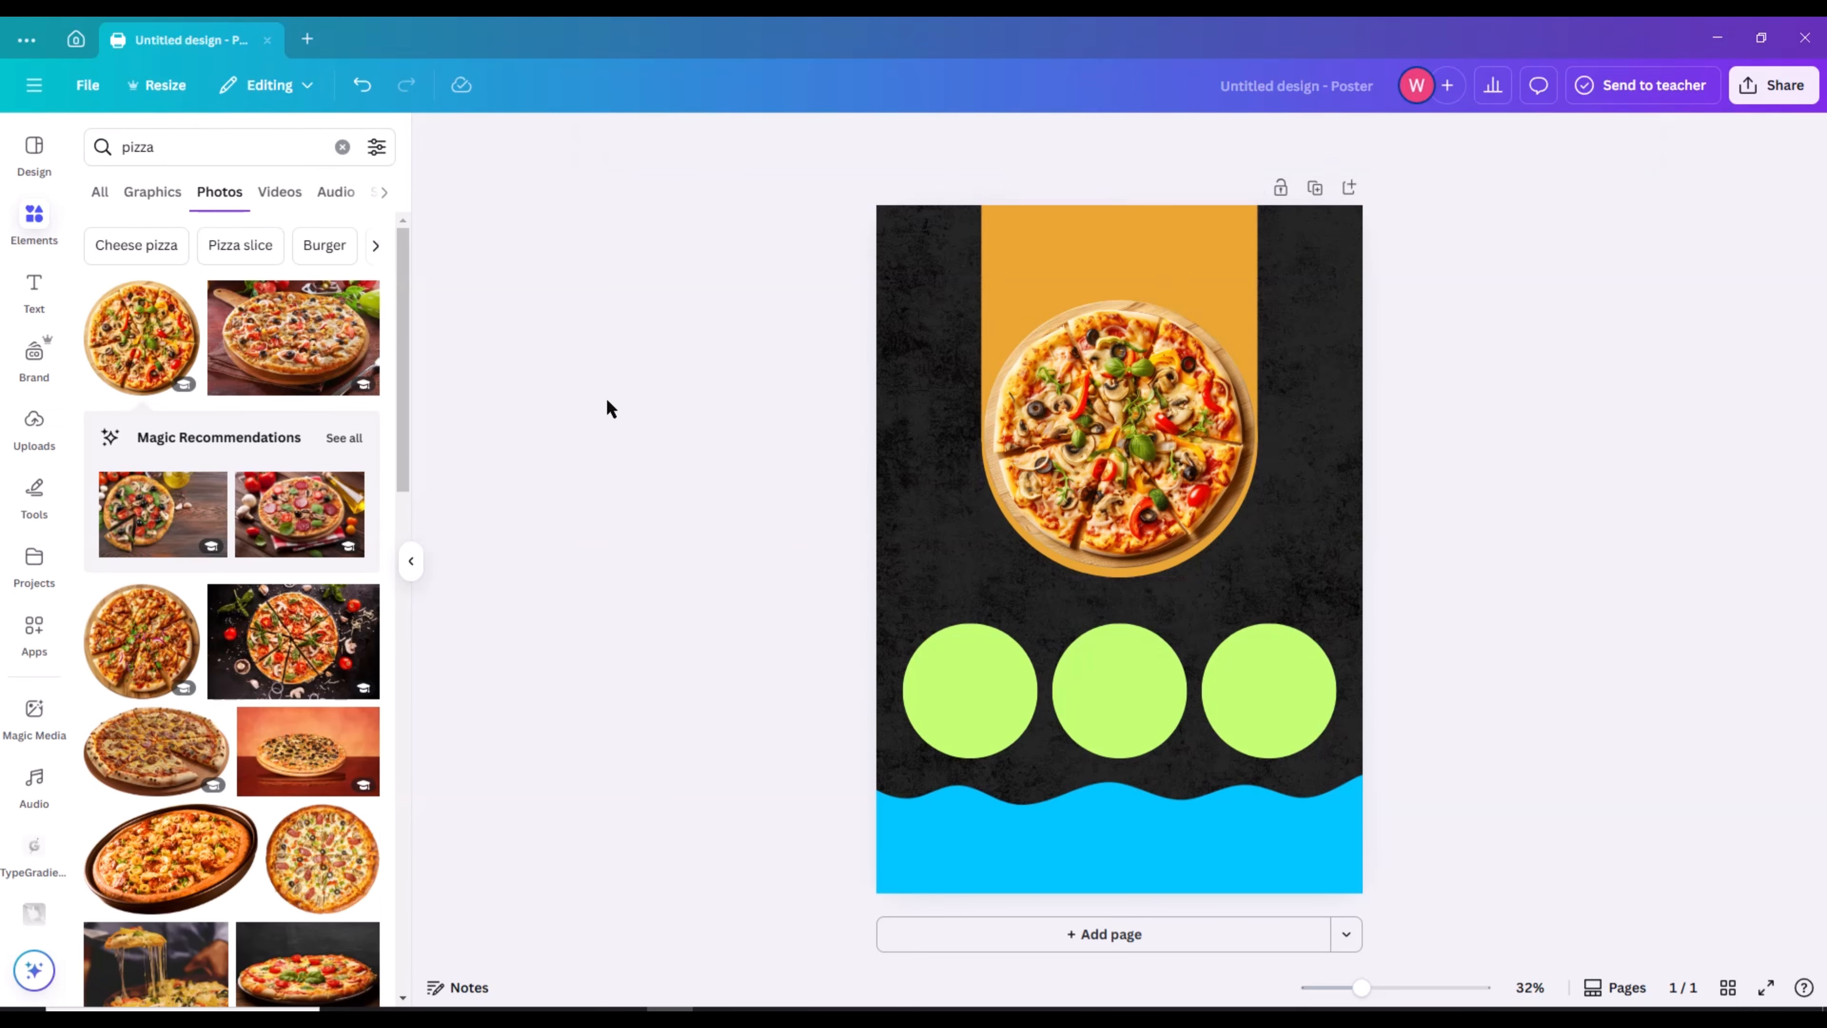
Recolour the blue wave at the page bottom with the same orange
{"action": "left_click", "coordinate": [979, 828]}
{"action": "left_click", "coordinate": [1027, 141]}
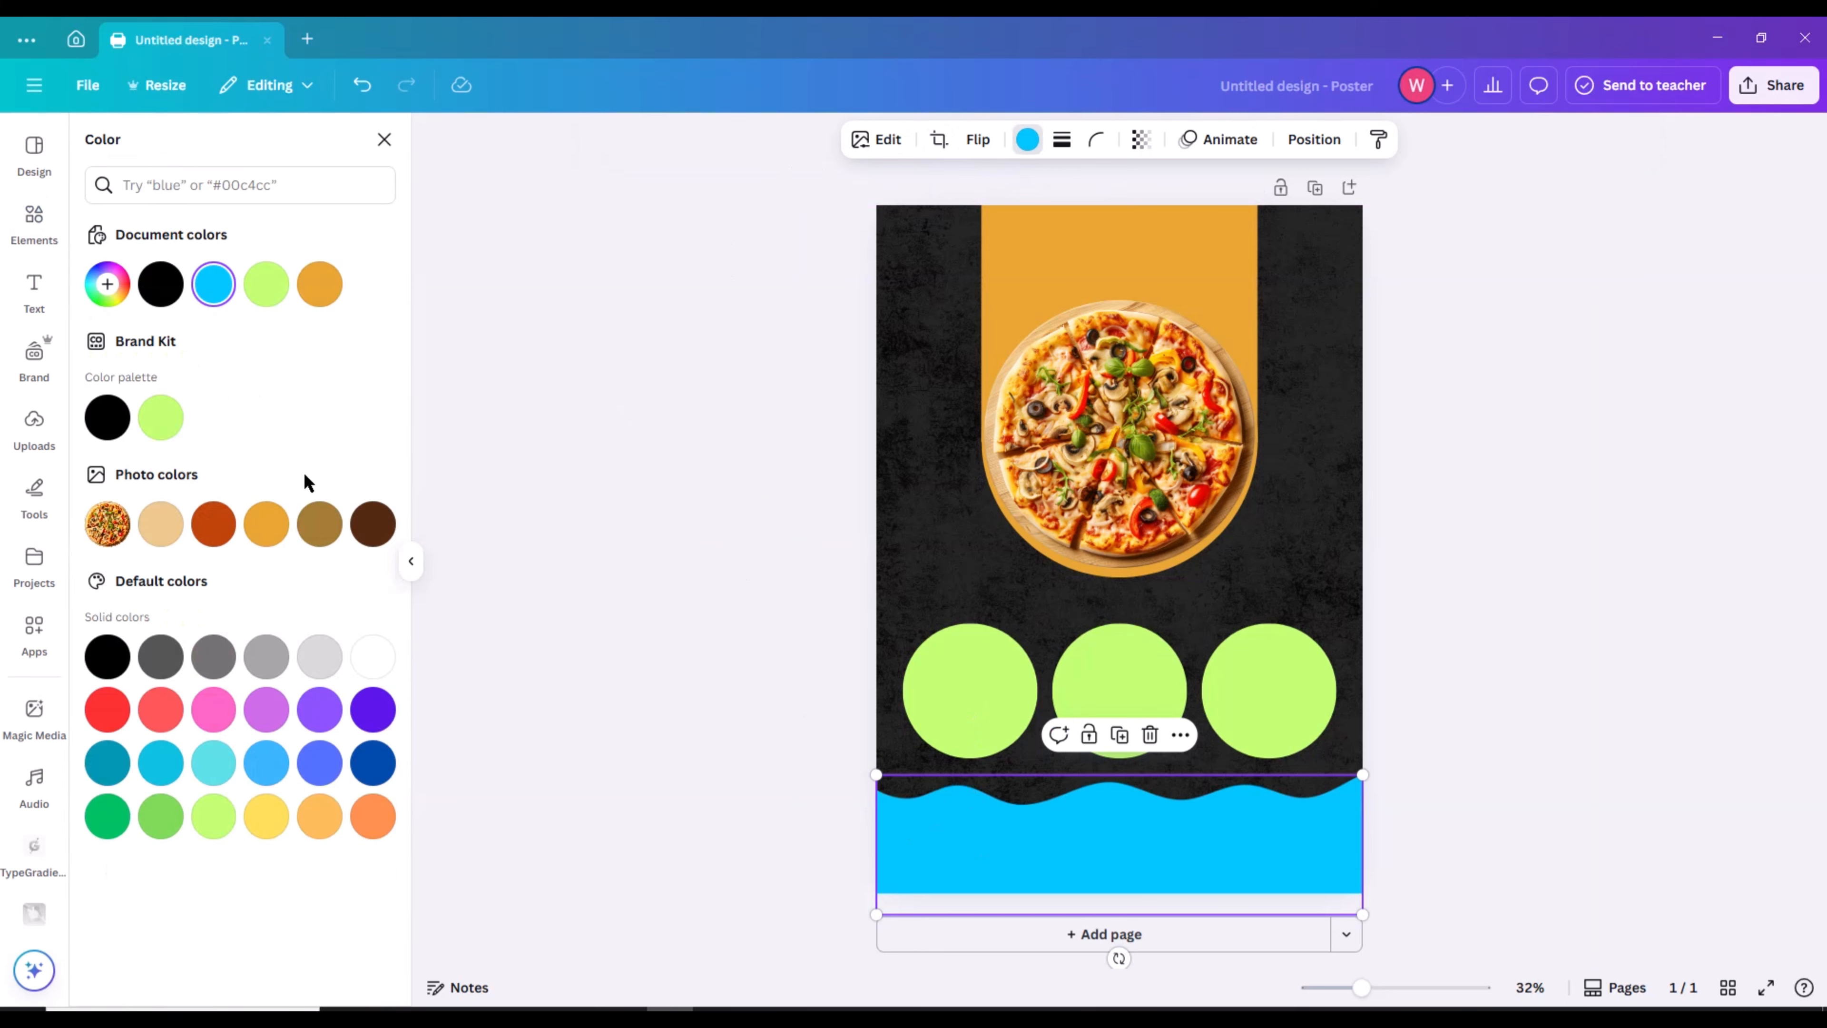
{"action": "left_click", "coordinate": [595, 563]}
Recolour all three circles in the row above the wave white
{"action": "left_click", "coordinate": [939, 687]}
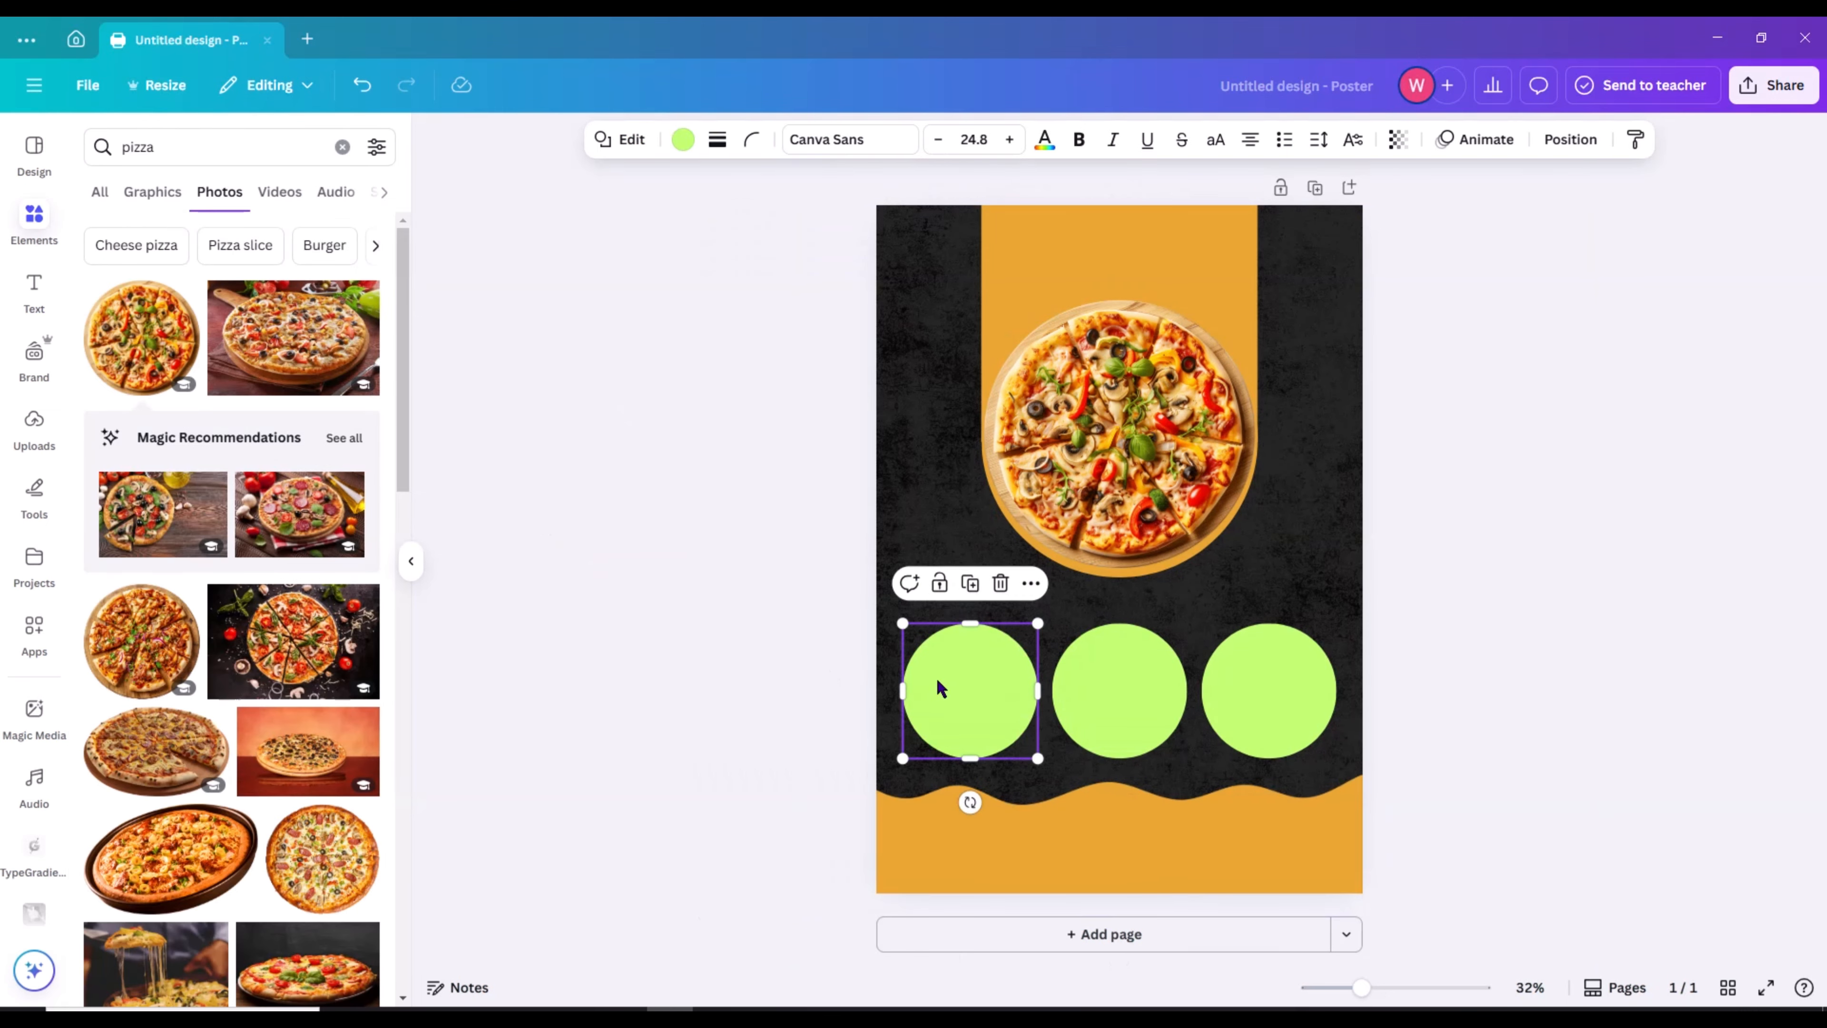
{"action": "left_click", "coordinate": [683, 140]}
{"action": "left_click", "coordinate": [367, 651]}
{"action": "left_click", "coordinate": [1107, 692]}
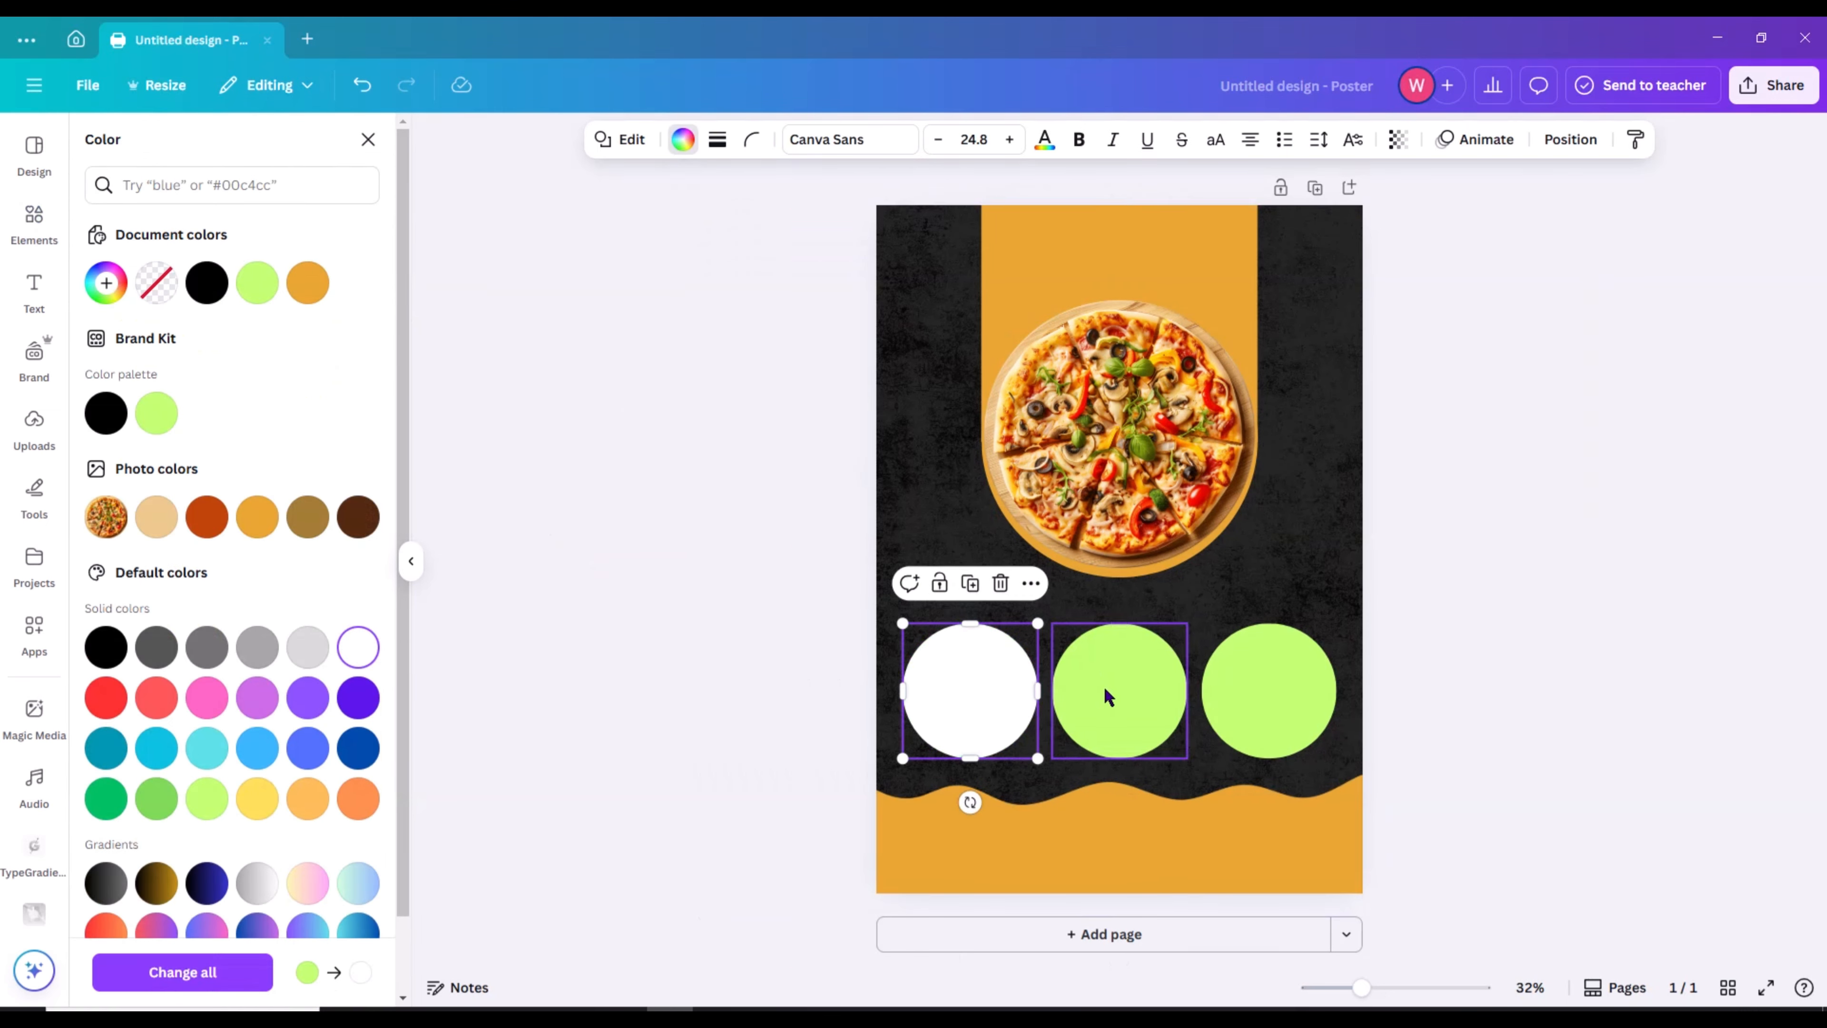
{"action": "left_click", "coordinate": [362, 646]}
{"action": "left_click", "coordinate": [1274, 696]}
{"action": "left_click", "coordinate": [357, 646]}
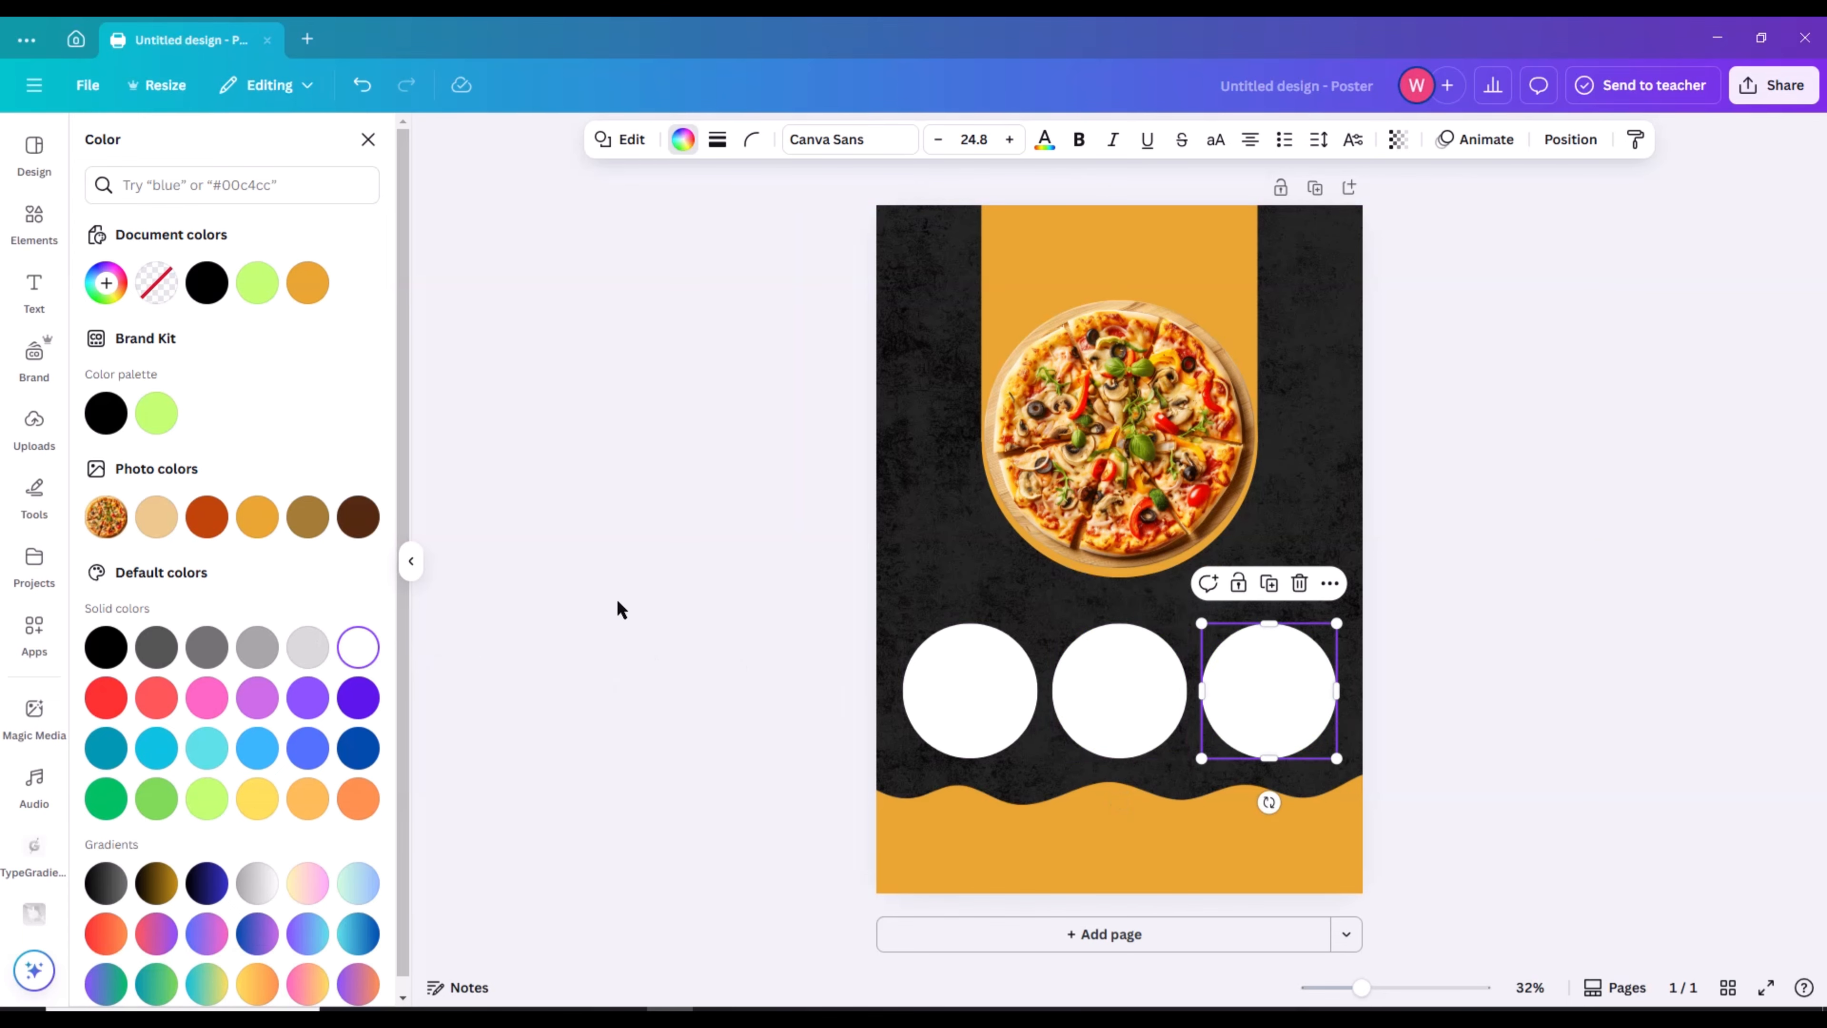
{"action": "left_click", "coordinate": [620, 605]}
Insert a round whole pizza cutout and size and centre it inside the left white circle, leaving a thin white rim
{"action": "scroll", "coordinate": [266, 497], "scroll_direction": "down", "scroll_amount": 5}
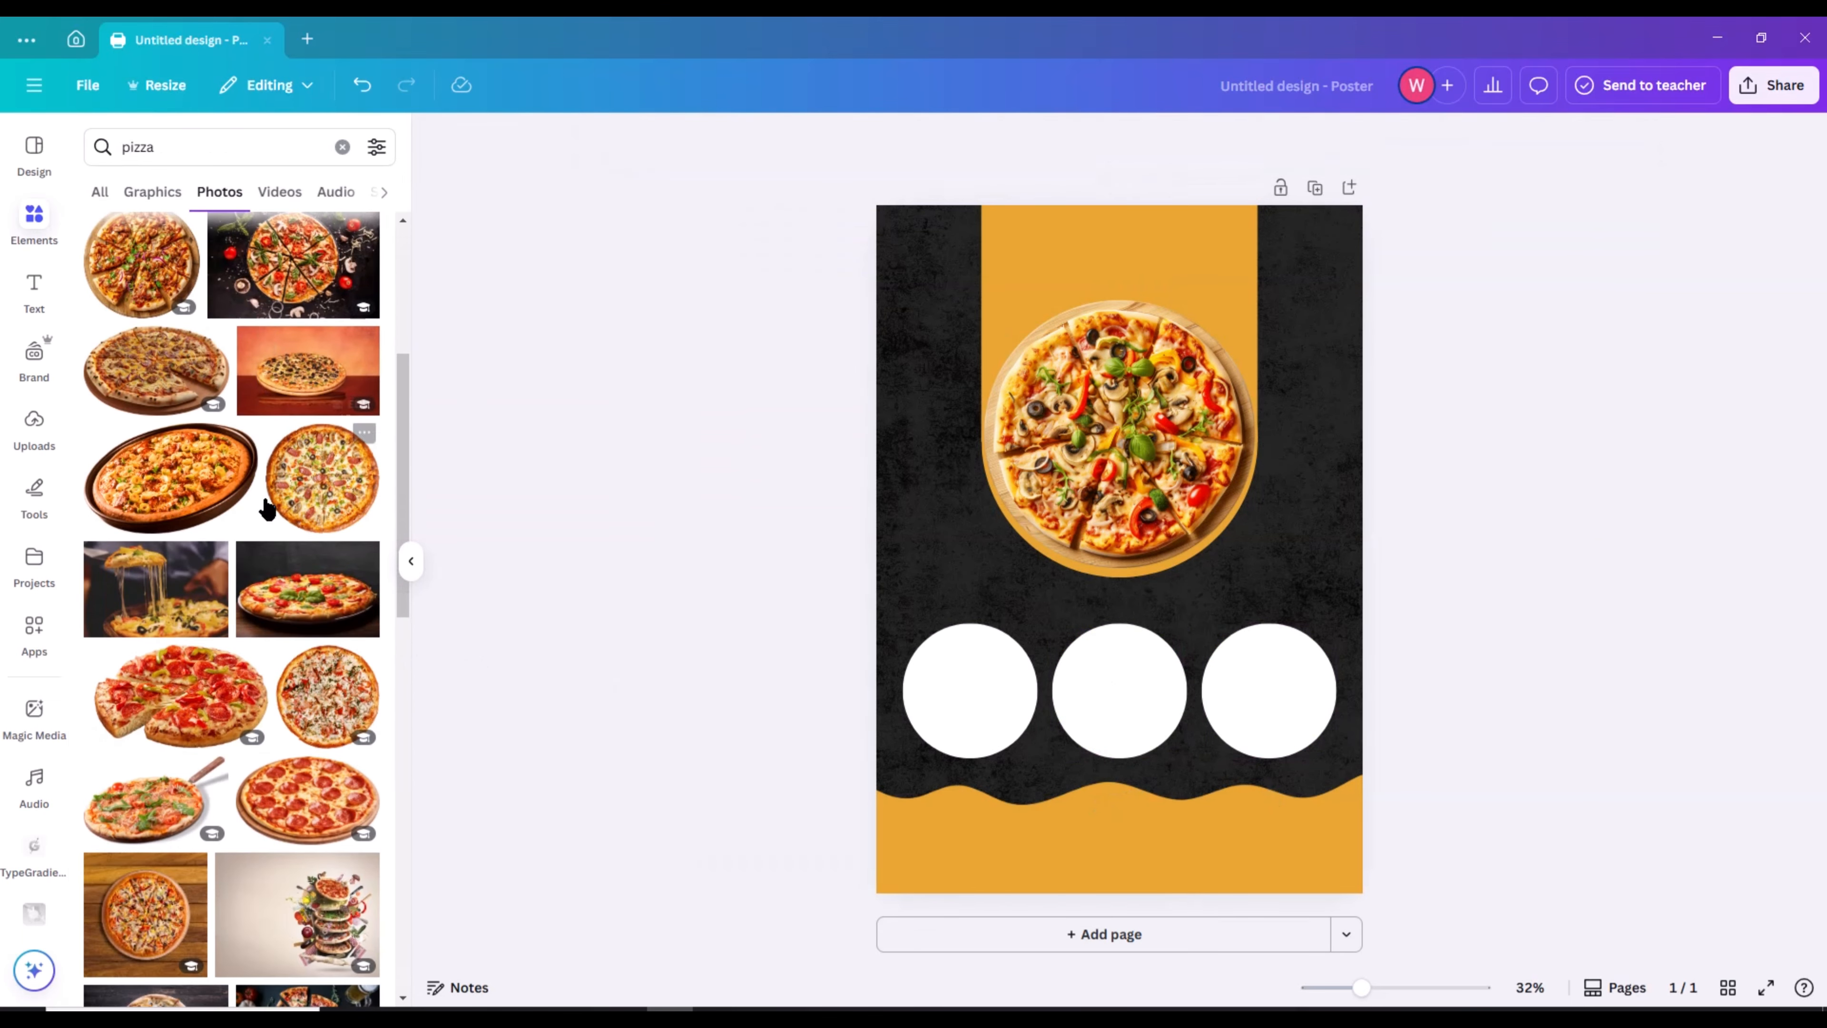
{"action": "left_click", "coordinate": [322, 477]}
{"action": "left_click_drag", "start_coordinate": [1314, 363], "coordinate": [1040, 618]}
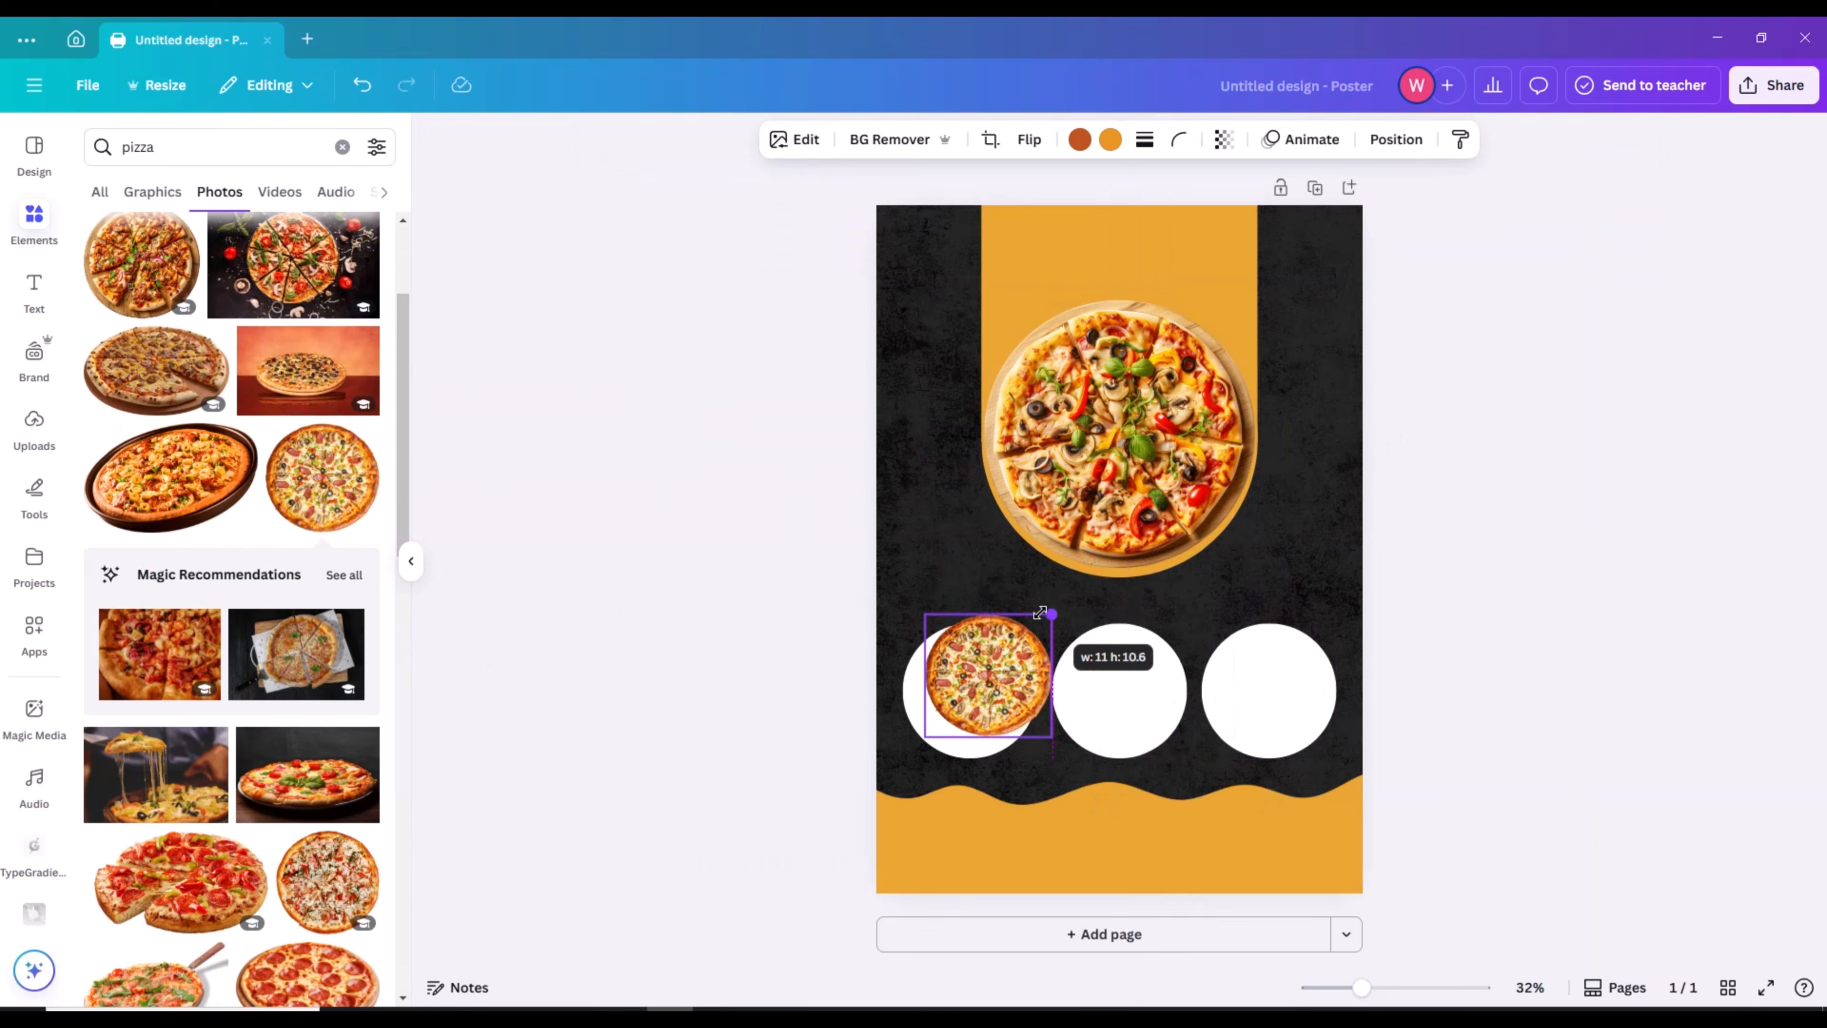
{"action": "left_click_drag", "start_coordinate": [1032, 719], "coordinate": [1034, 752]}
{"action": "left_click", "coordinate": [777, 646]}
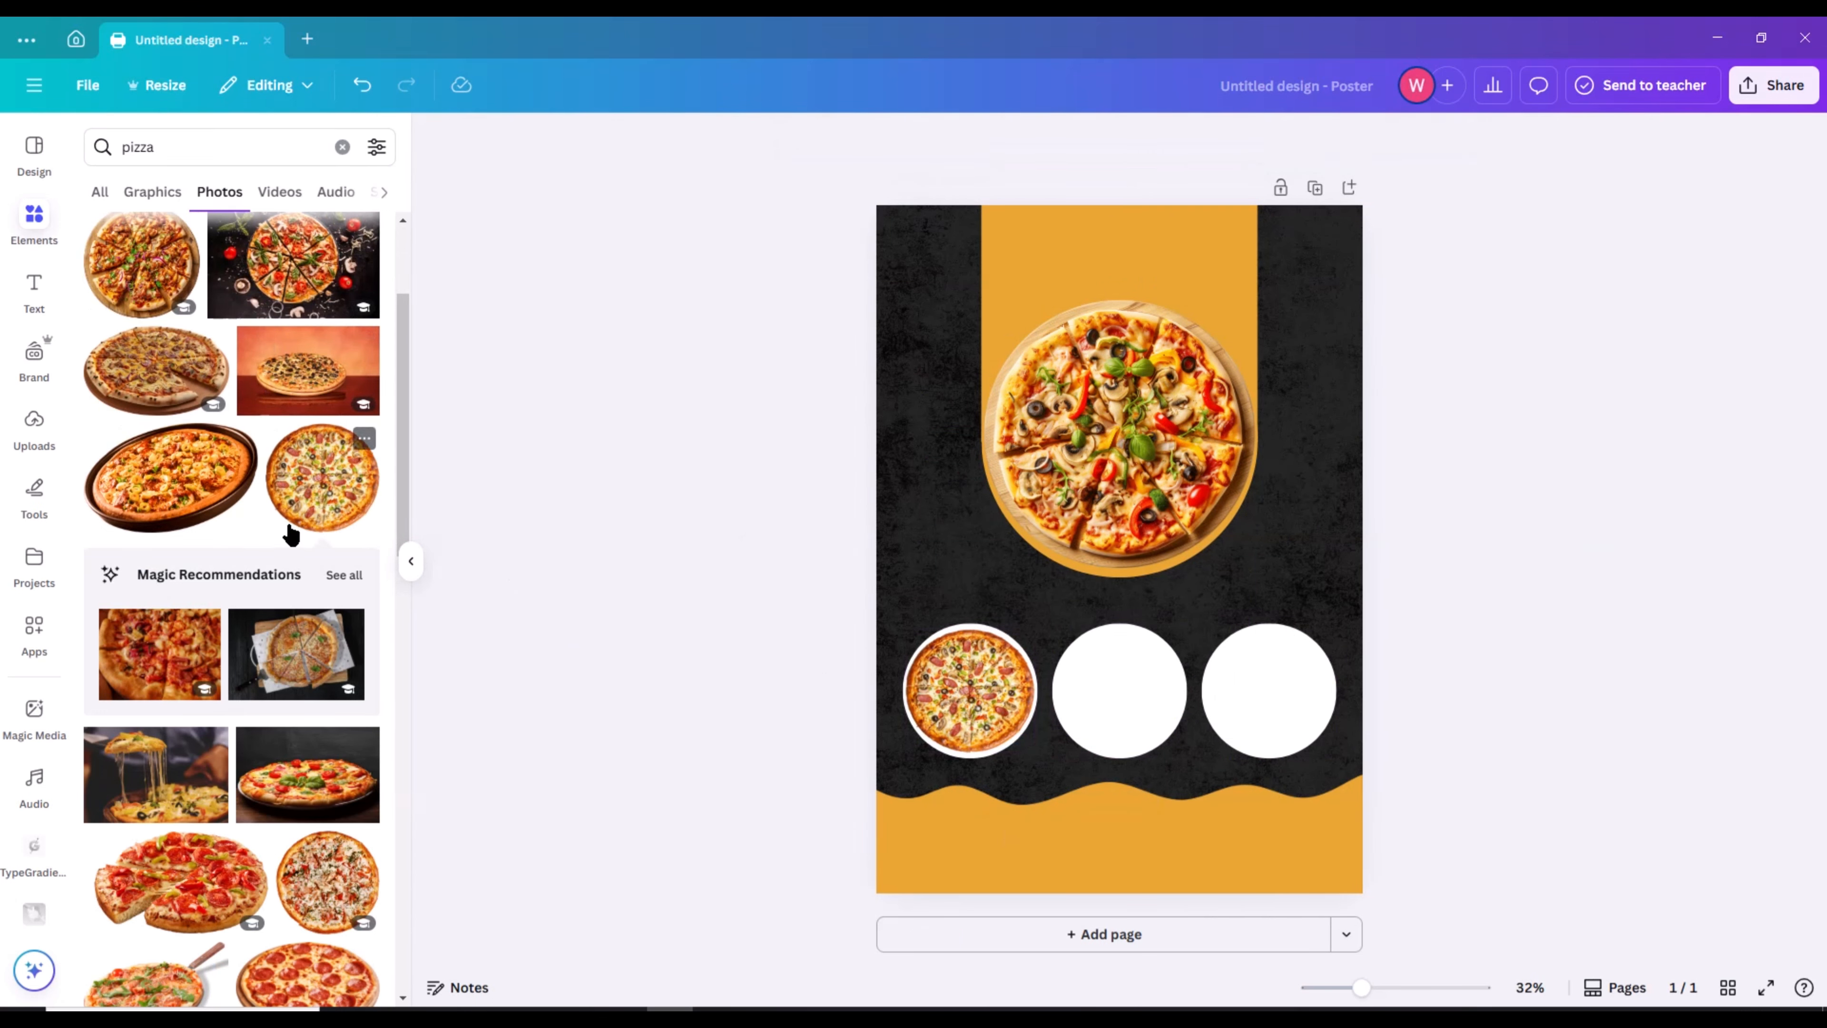
Insert a different round pizza cutout and fit it centred inside the middle white circle
{"action": "scroll", "coordinate": [291, 534], "scroll_direction": "down", "scroll_amount": 5}
{"action": "left_click", "coordinate": [328, 496]}
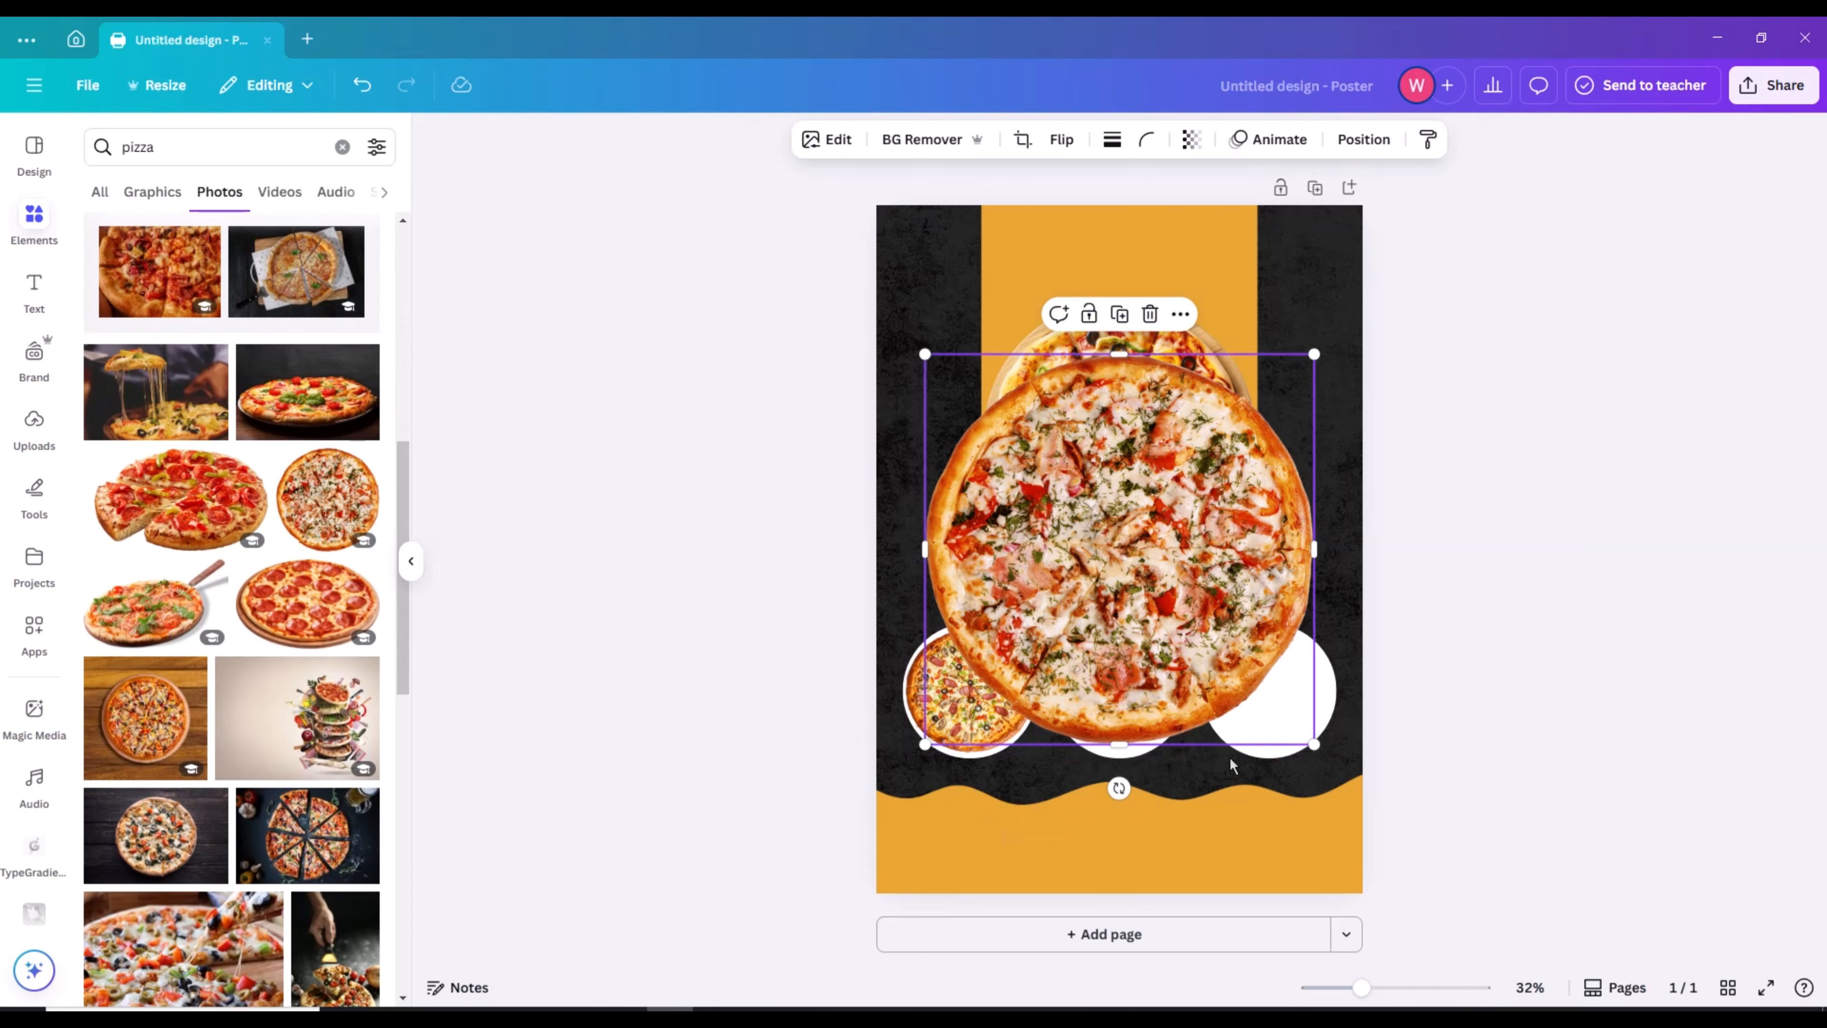
{"action": "left_click_drag", "start_coordinate": [1314, 744], "coordinate": [1036, 467]}
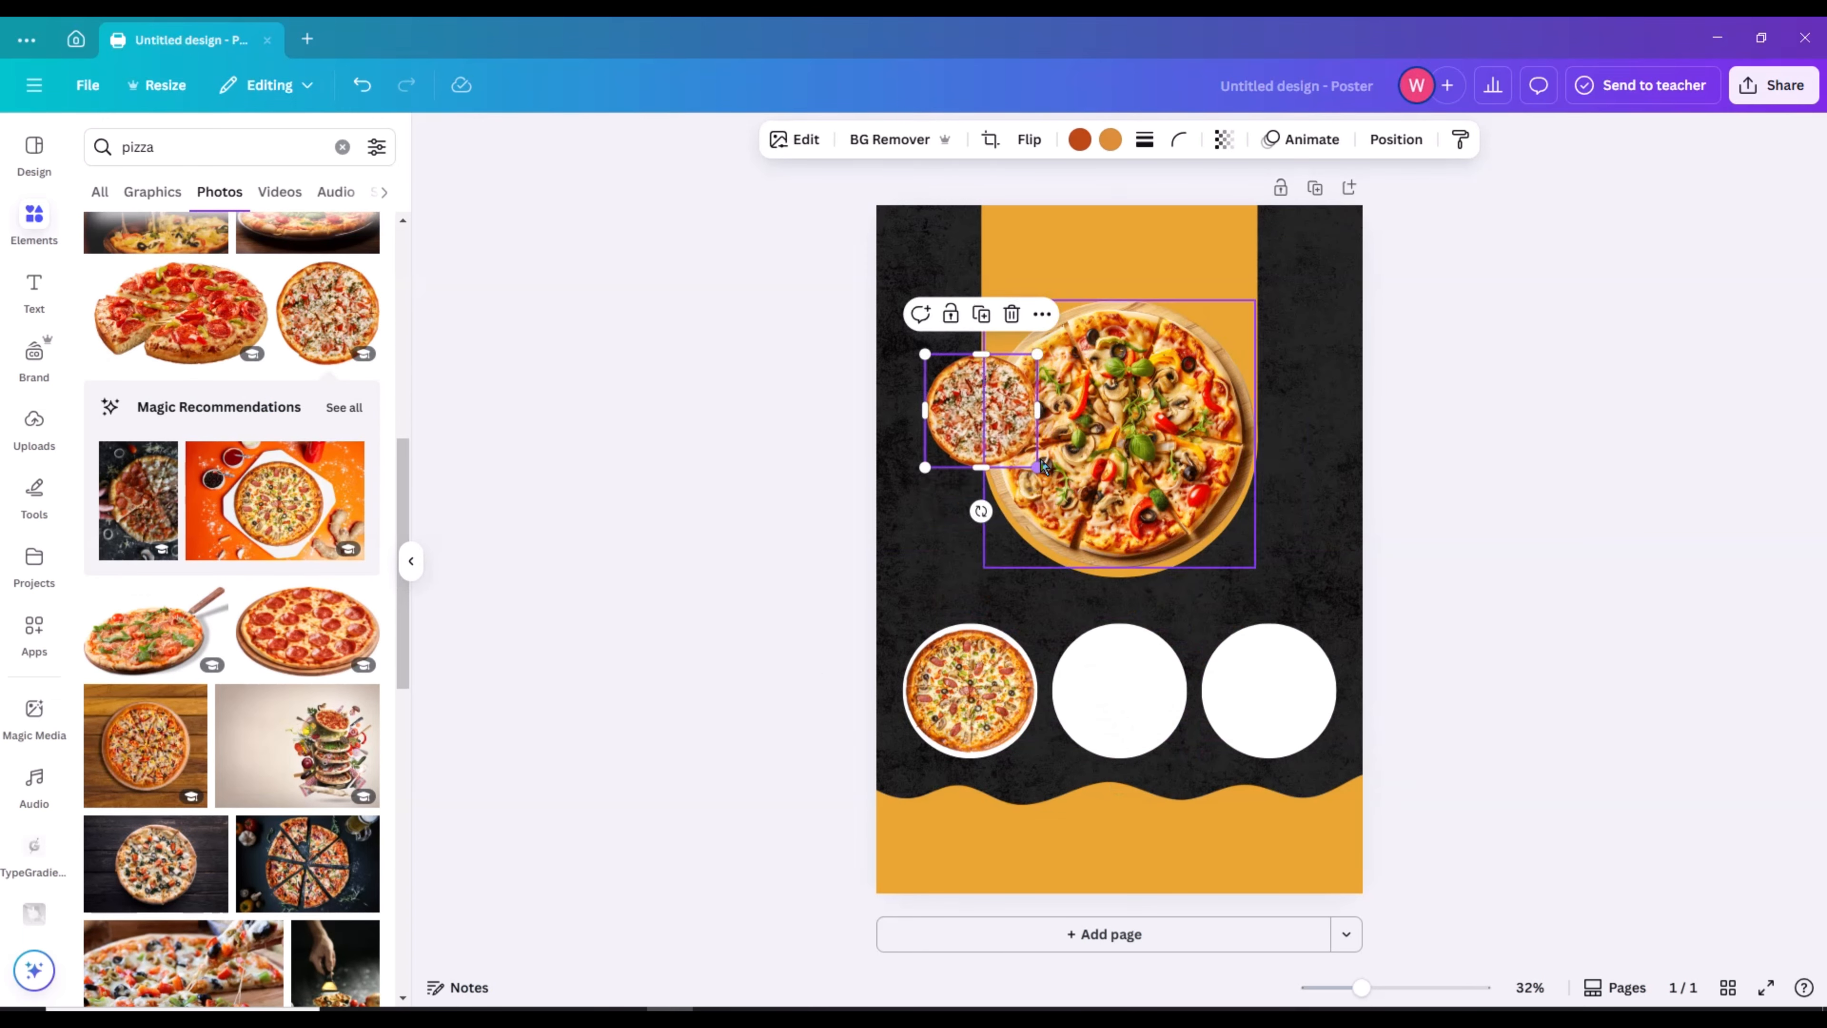
{"action": "left_click_drag", "start_coordinate": [998, 404], "coordinate": [1185, 755]}
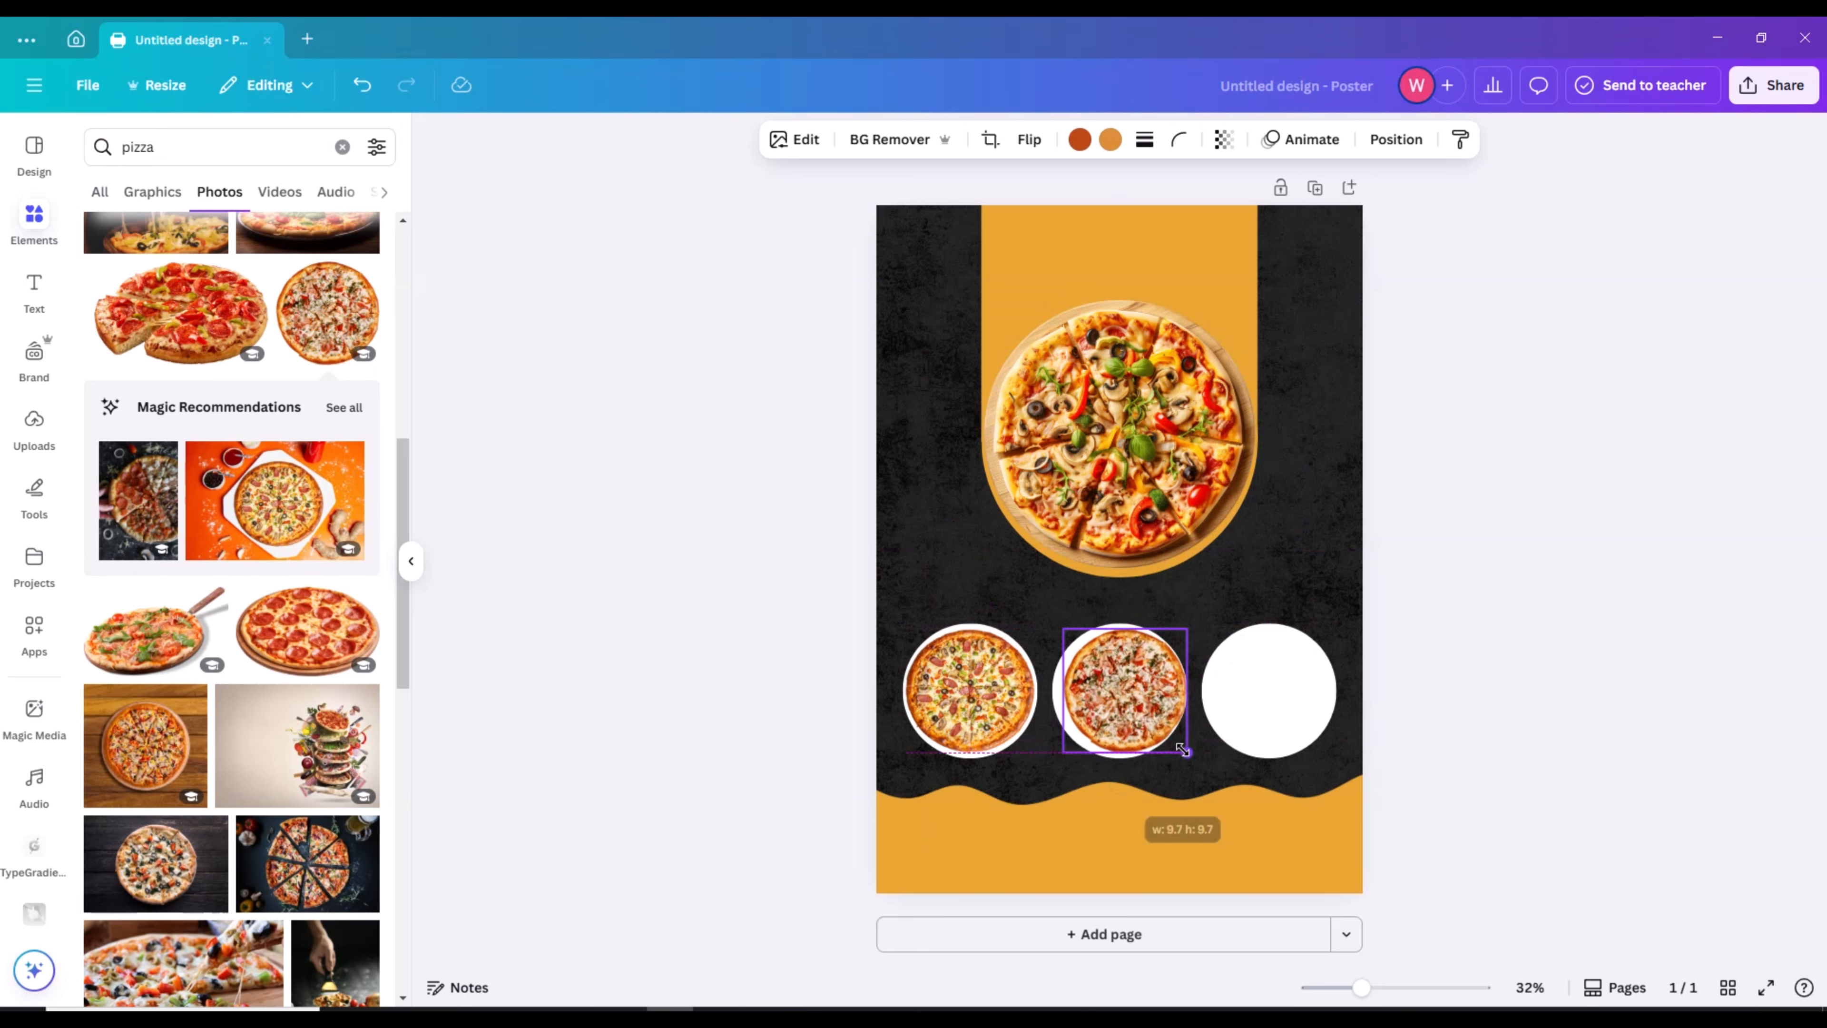
{"action": "left_click_drag", "start_coordinate": [1122, 691], "coordinate": [1127, 695]}
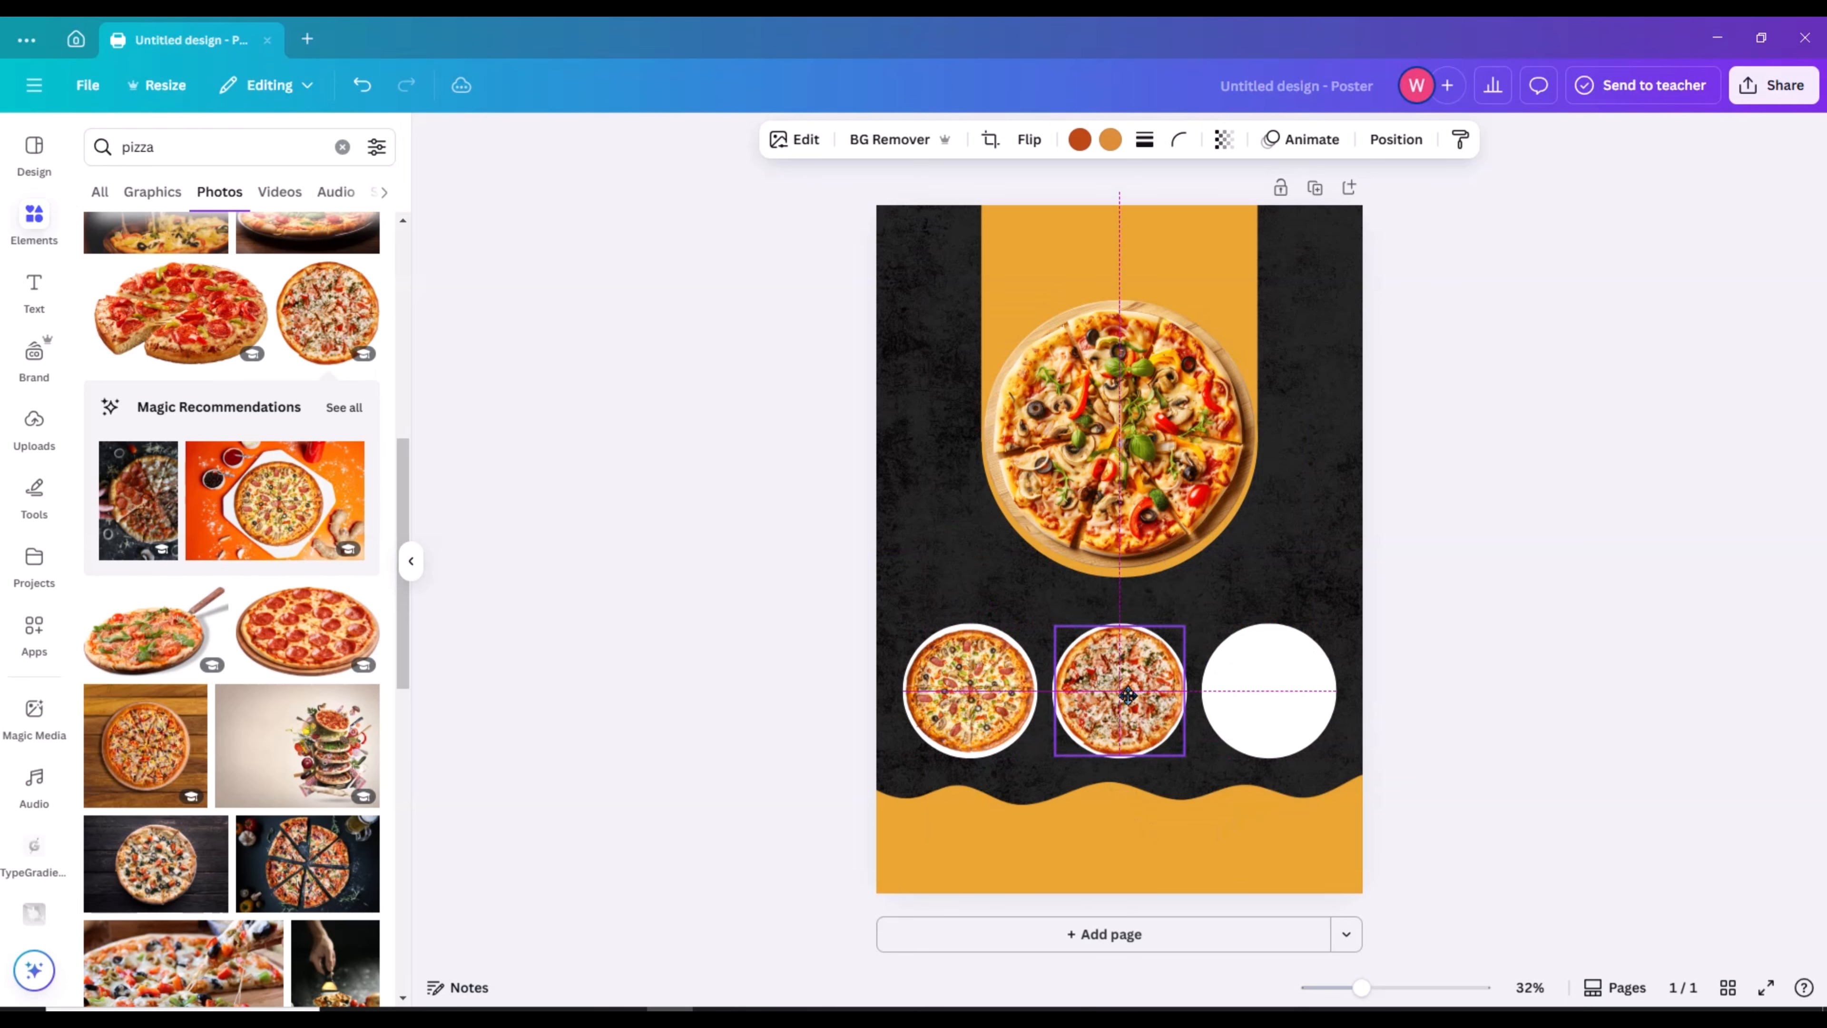
{"action": "left_click", "coordinate": [1558, 688]}
Find a third round pizza cutout further down the photo results and fit it inside the right white circle
{"action": "scroll", "coordinate": [303, 637], "scroll_direction": "down", "scroll_amount": 10}
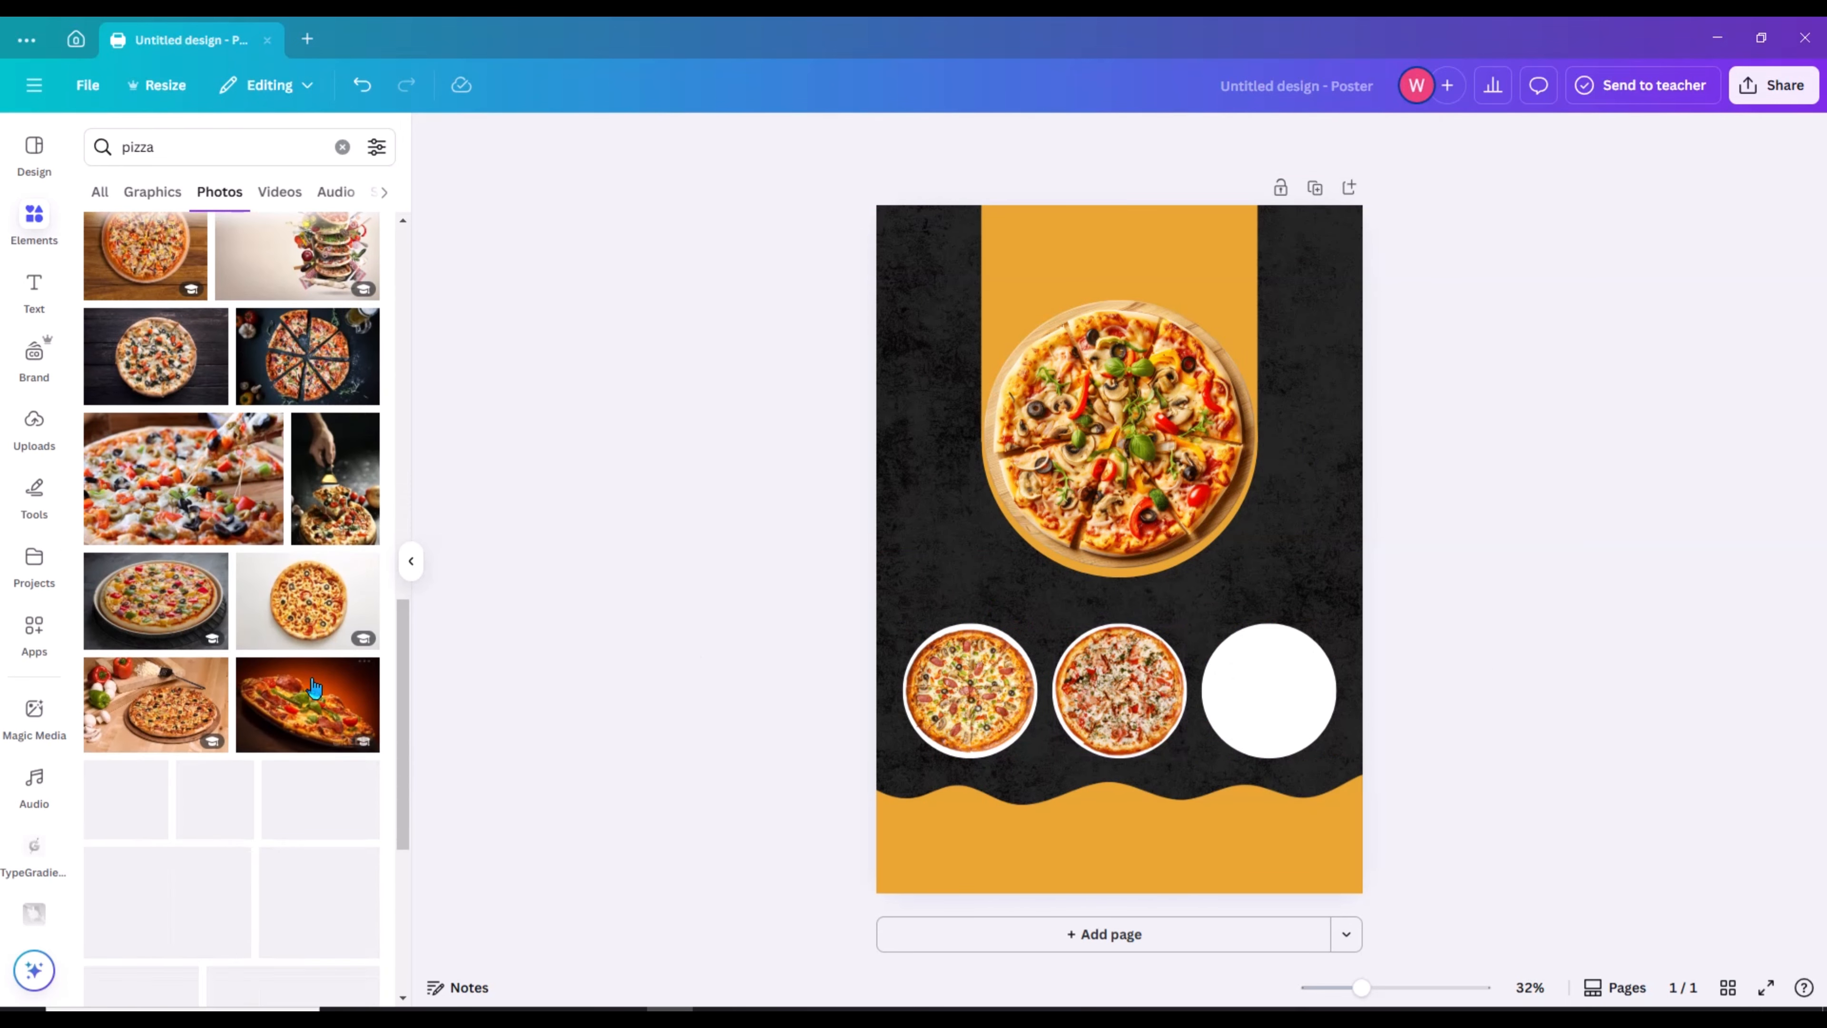
{"action": "scroll", "coordinate": [315, 687], "scroll_direction": "down", "scroll_amount": 2}
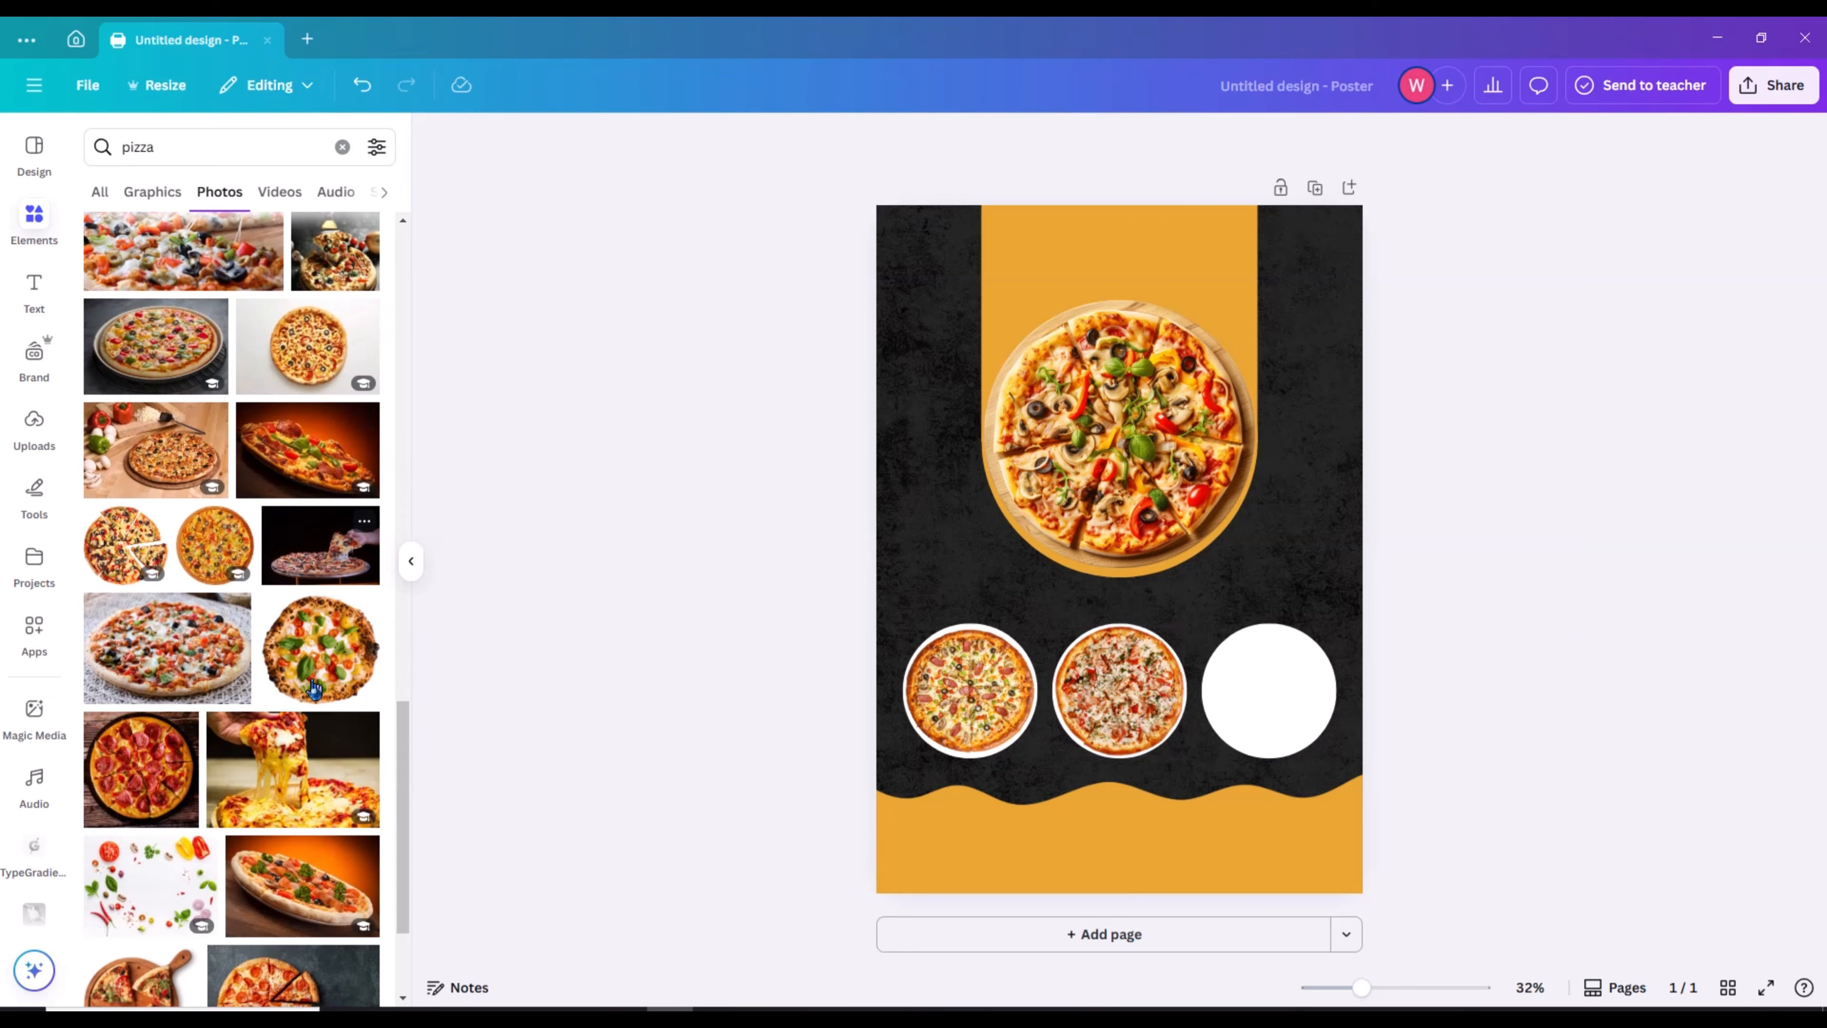
{"action": "left_click", "coordinate": [200, 534]}
{"action": "left_click_drag", "start_coordinate": [1321, 750], "coordinate": [1101, 532]}
{"action": "left_click_drag", "start_coordinate": [1014, 442], "coordinate": [1190, 638]}
{"action": "left_click_drag", "start_coordinate": [1285, 735], "coordinate": [1244, 699]}
{"action": "left_click_drag", "start_coordinate": [1183, 616], "coordinate": [1255, 697]}
{"action": "left_click_drag", "start_coordinate": [1328, 767], "coordinate": [1303, 741]}
{"action": "left_click_drag", "start_coordinate": [1240, 680], "coordinate": [1307, 701]}
{"action": "left_click", "coordinate": [1460, 674]}
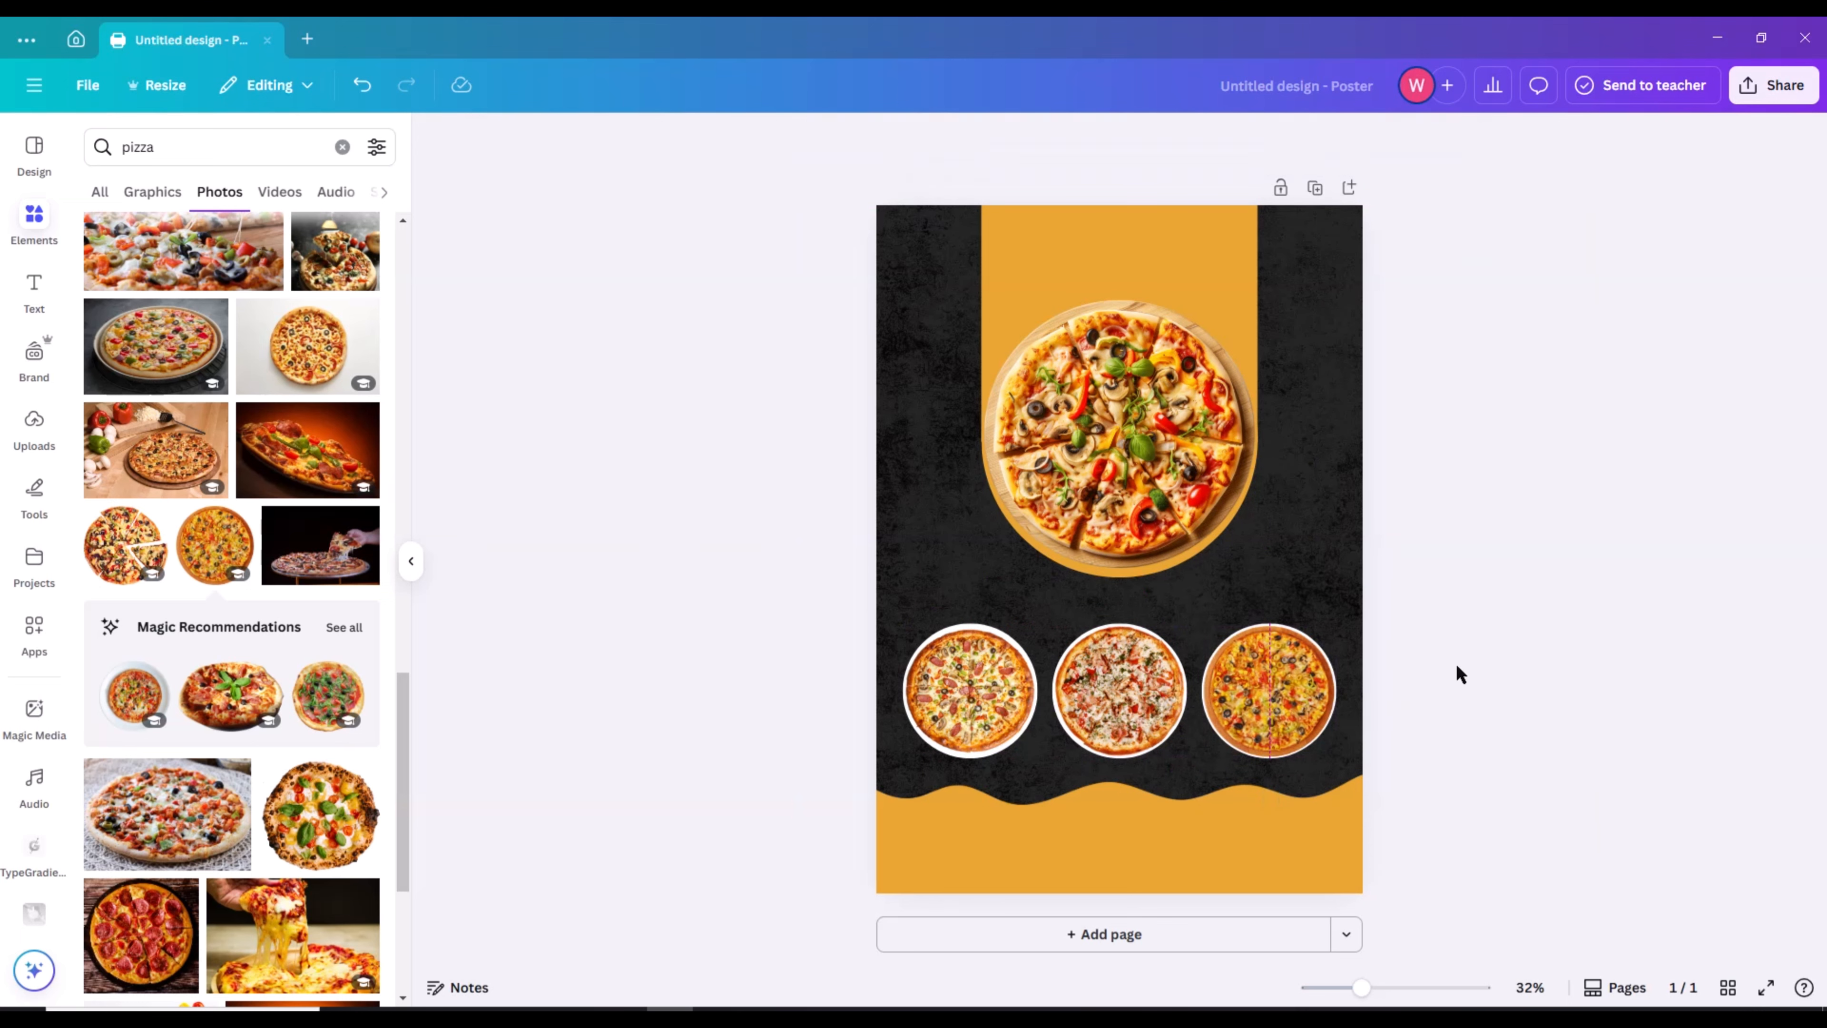
Shrink the right and middle pizza cutouts slightly and centre them so their circles show an even white rim
{"action": "left_click", "coordinate": [1329, 751]}
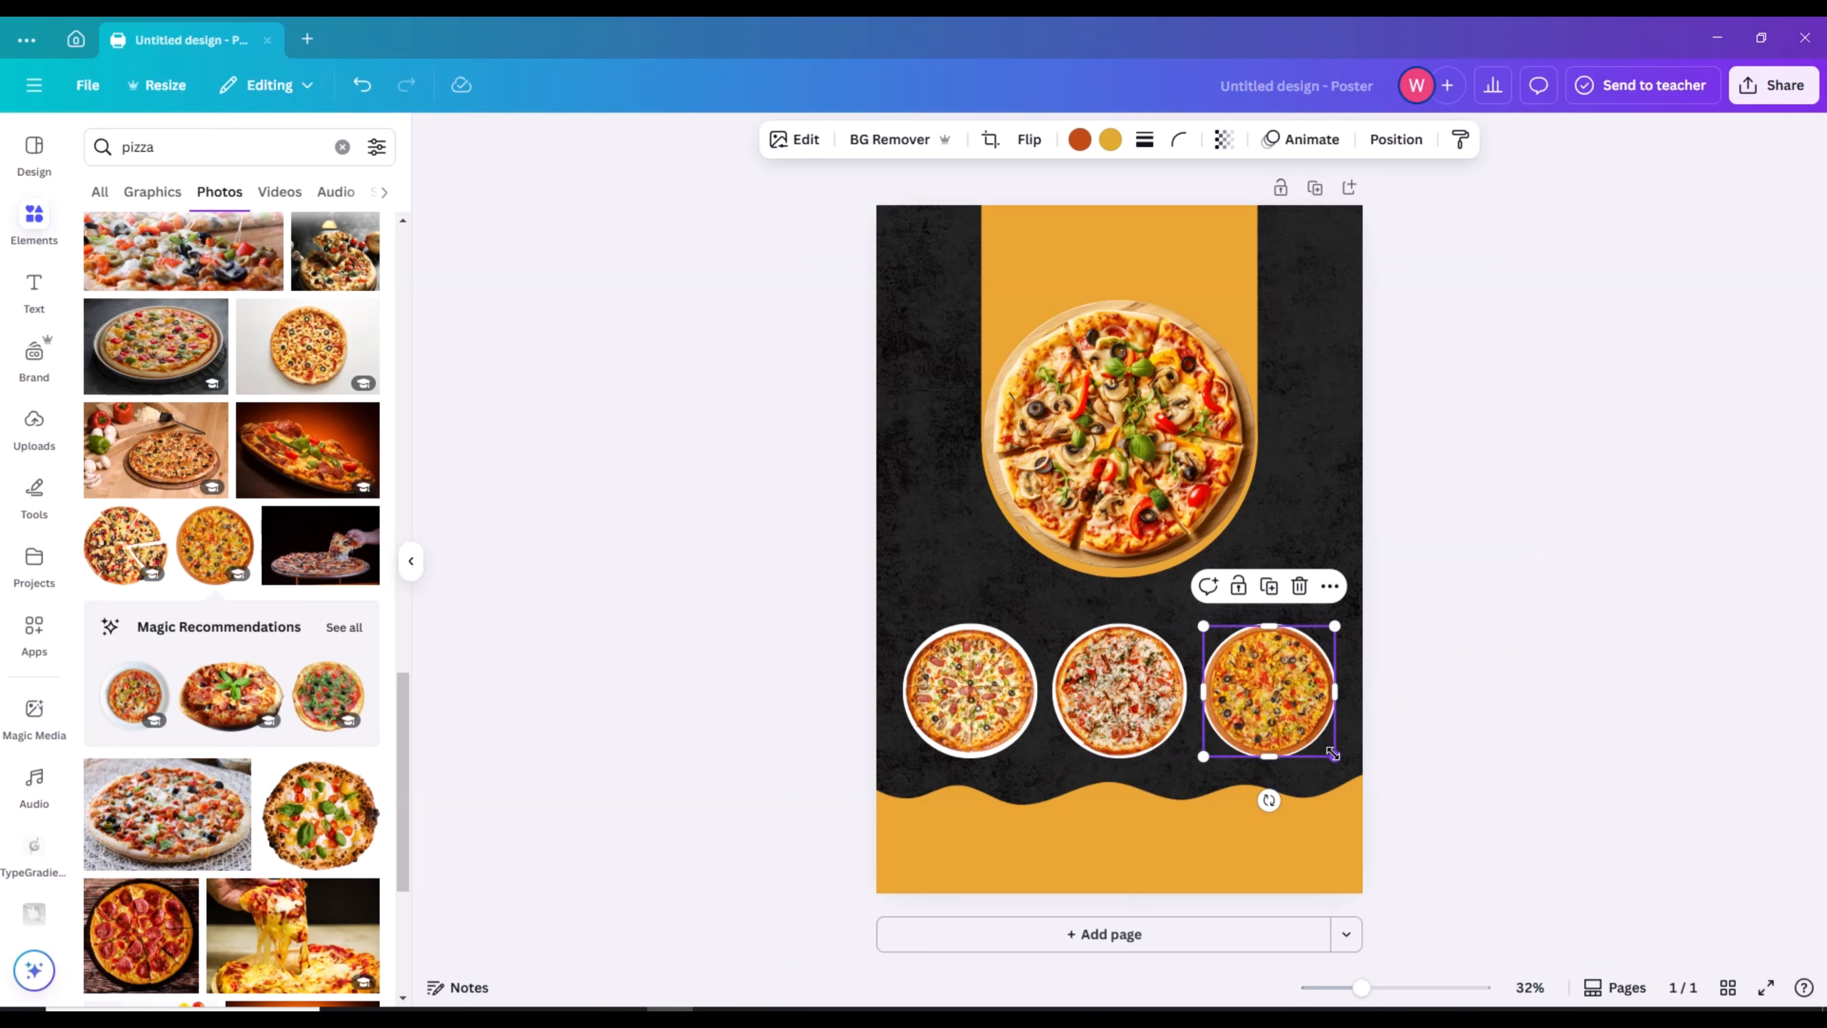
{"action": "left_click", "coordinate": [1424, 730]}
{"action": "left_click_drag", "start_coordinate": [1287, 688], "coordinate": [1291, 689]}
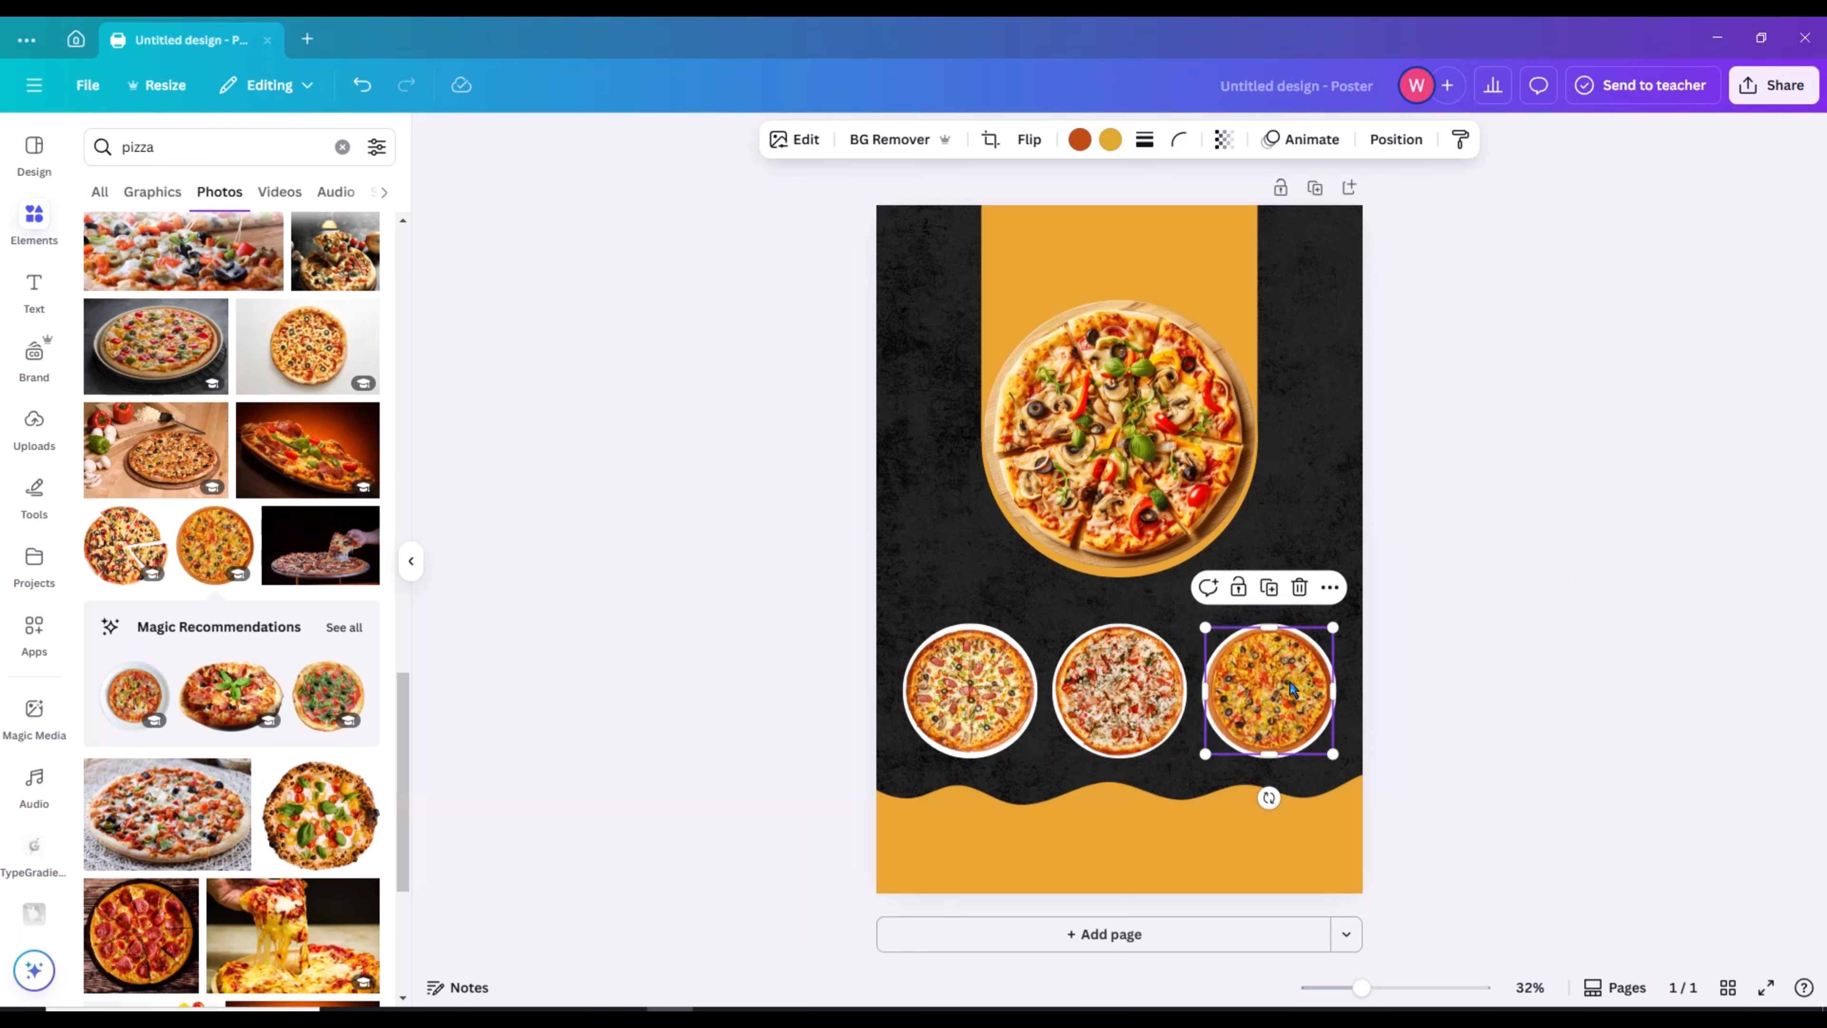
{"action": "left_click", "coordinate": [1501, 642]}
{"action": "left_click", "coordinate": [1158, 751]}
{"action": "left_click_drag", "start_coordinate": [1182, 756], "coordinate": [1181, 756]}
{"action": "left_click", "coordinate": [1343, 680]}
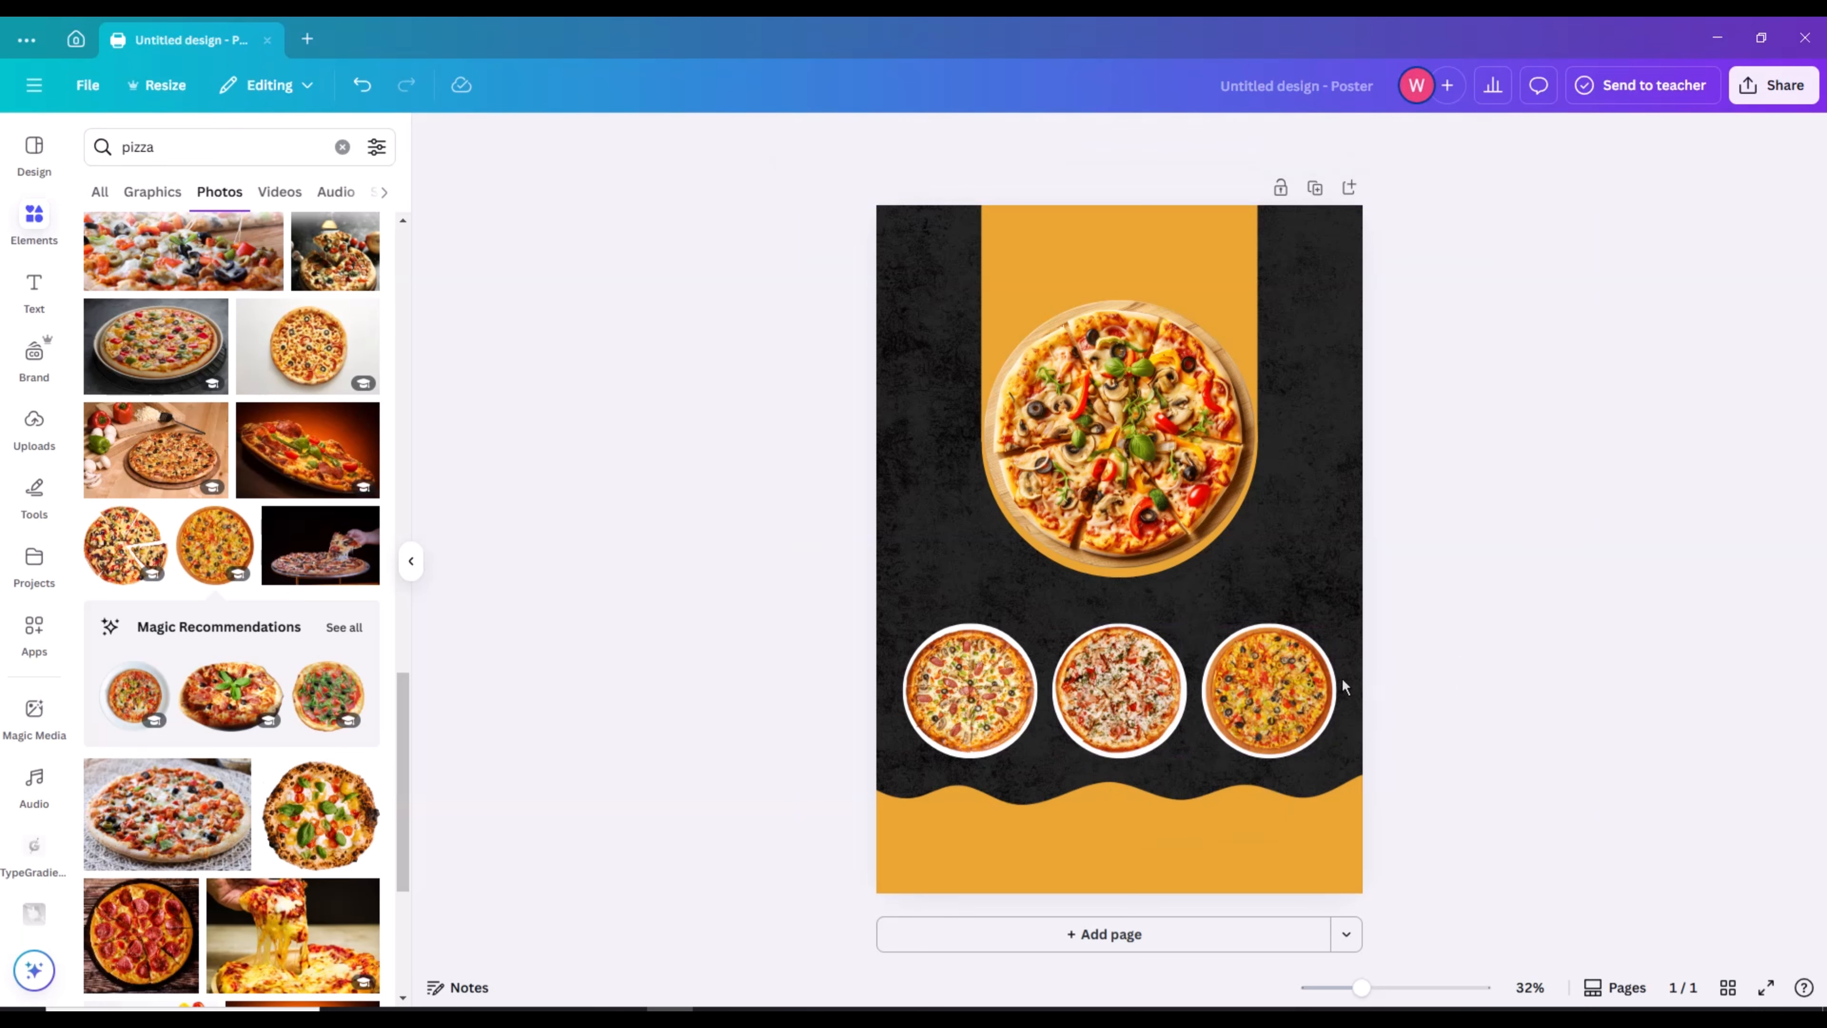
{"action": "left_click_drag", "start_coordinate": [1147, 690], "coordinate": [1146, 691]}
{"action": "left_click", "coordinate": [1538, 594]}
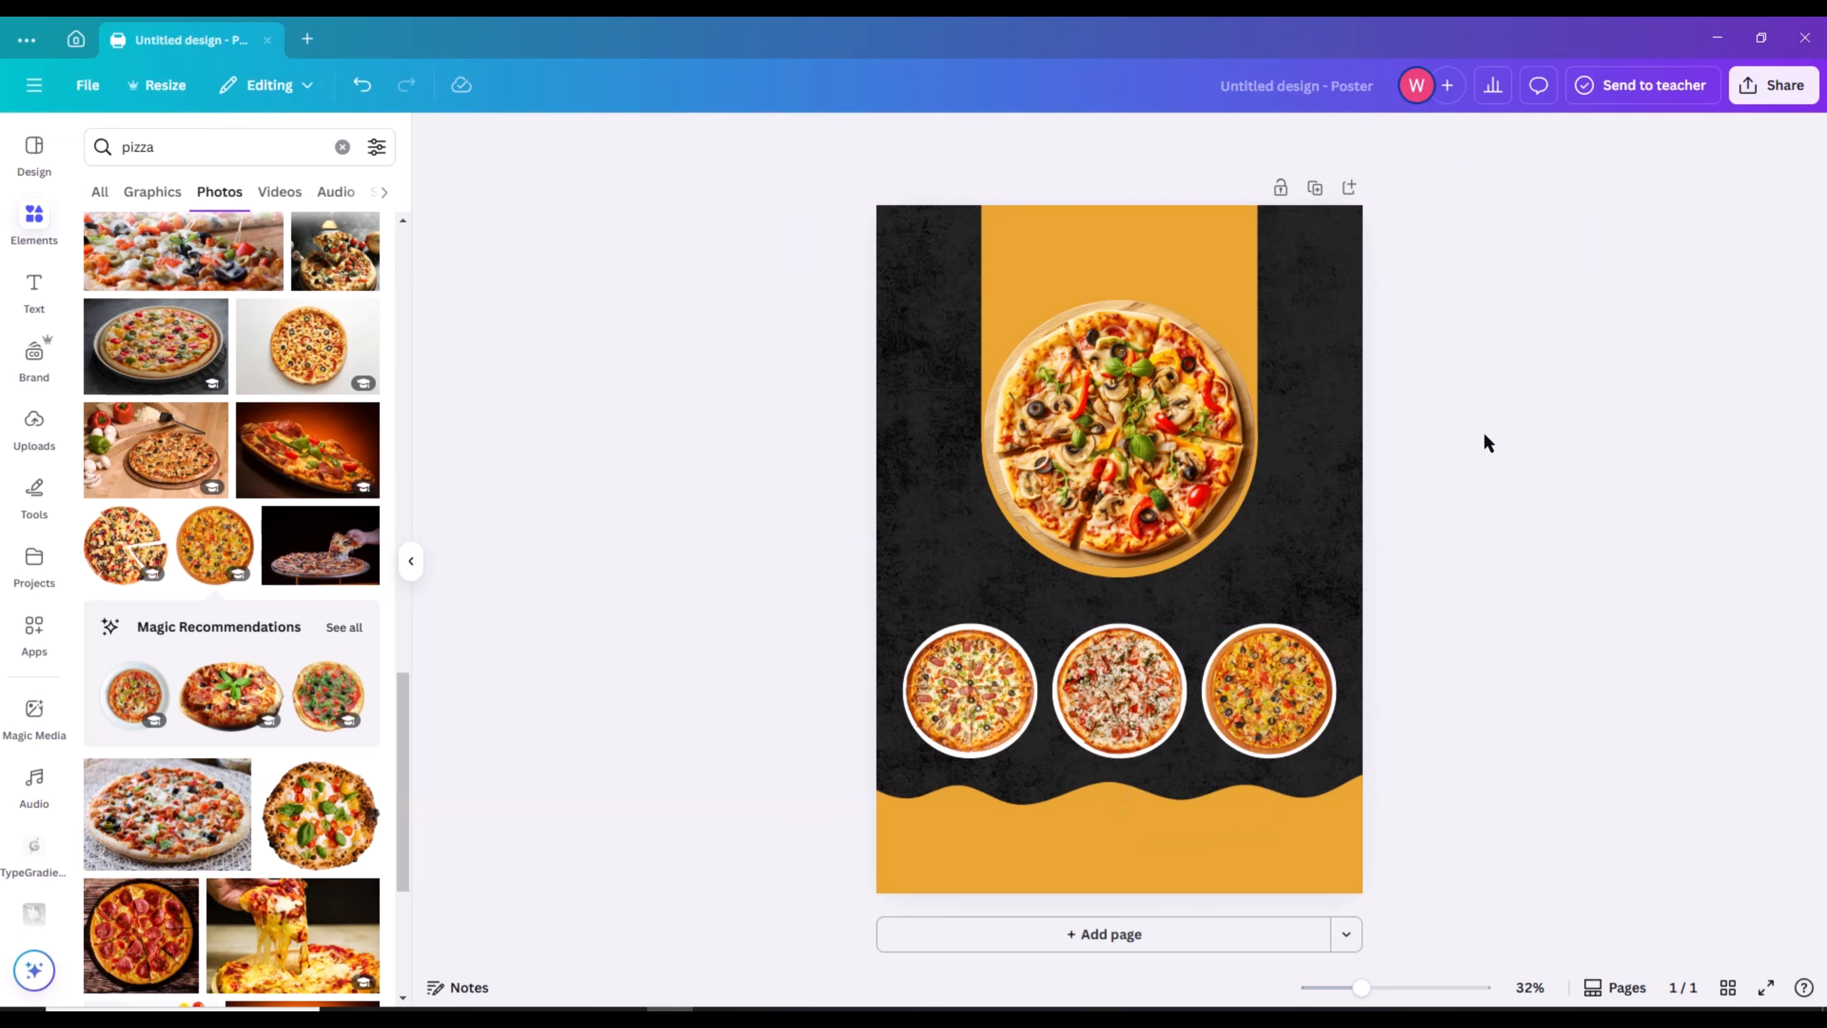
Add a heading reading "Pizza", enlarge it to font size 239 and place it on the orange shape above the pizza
{"action": "left_click", "coordinate": [337, 148]}
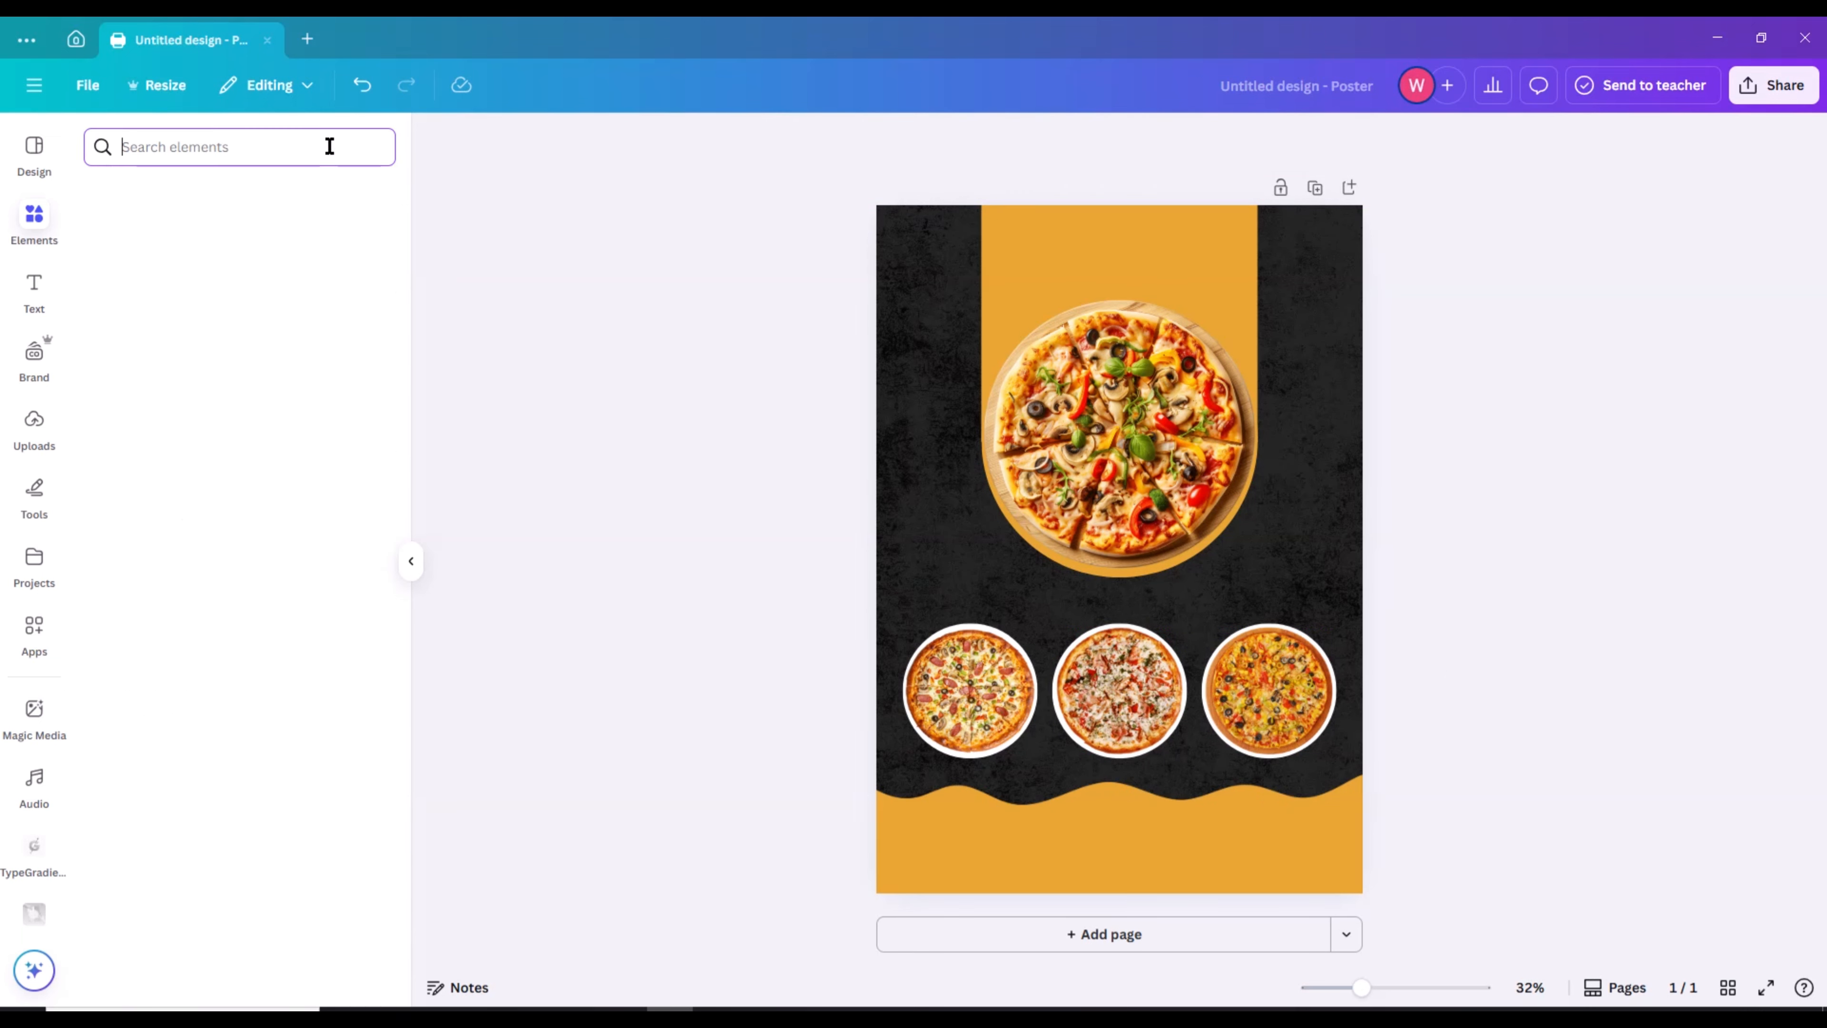
{"action": "left_click", "coordinate": [34, 288]}
{"action": "left_click", "coordinate": [250, 398]}
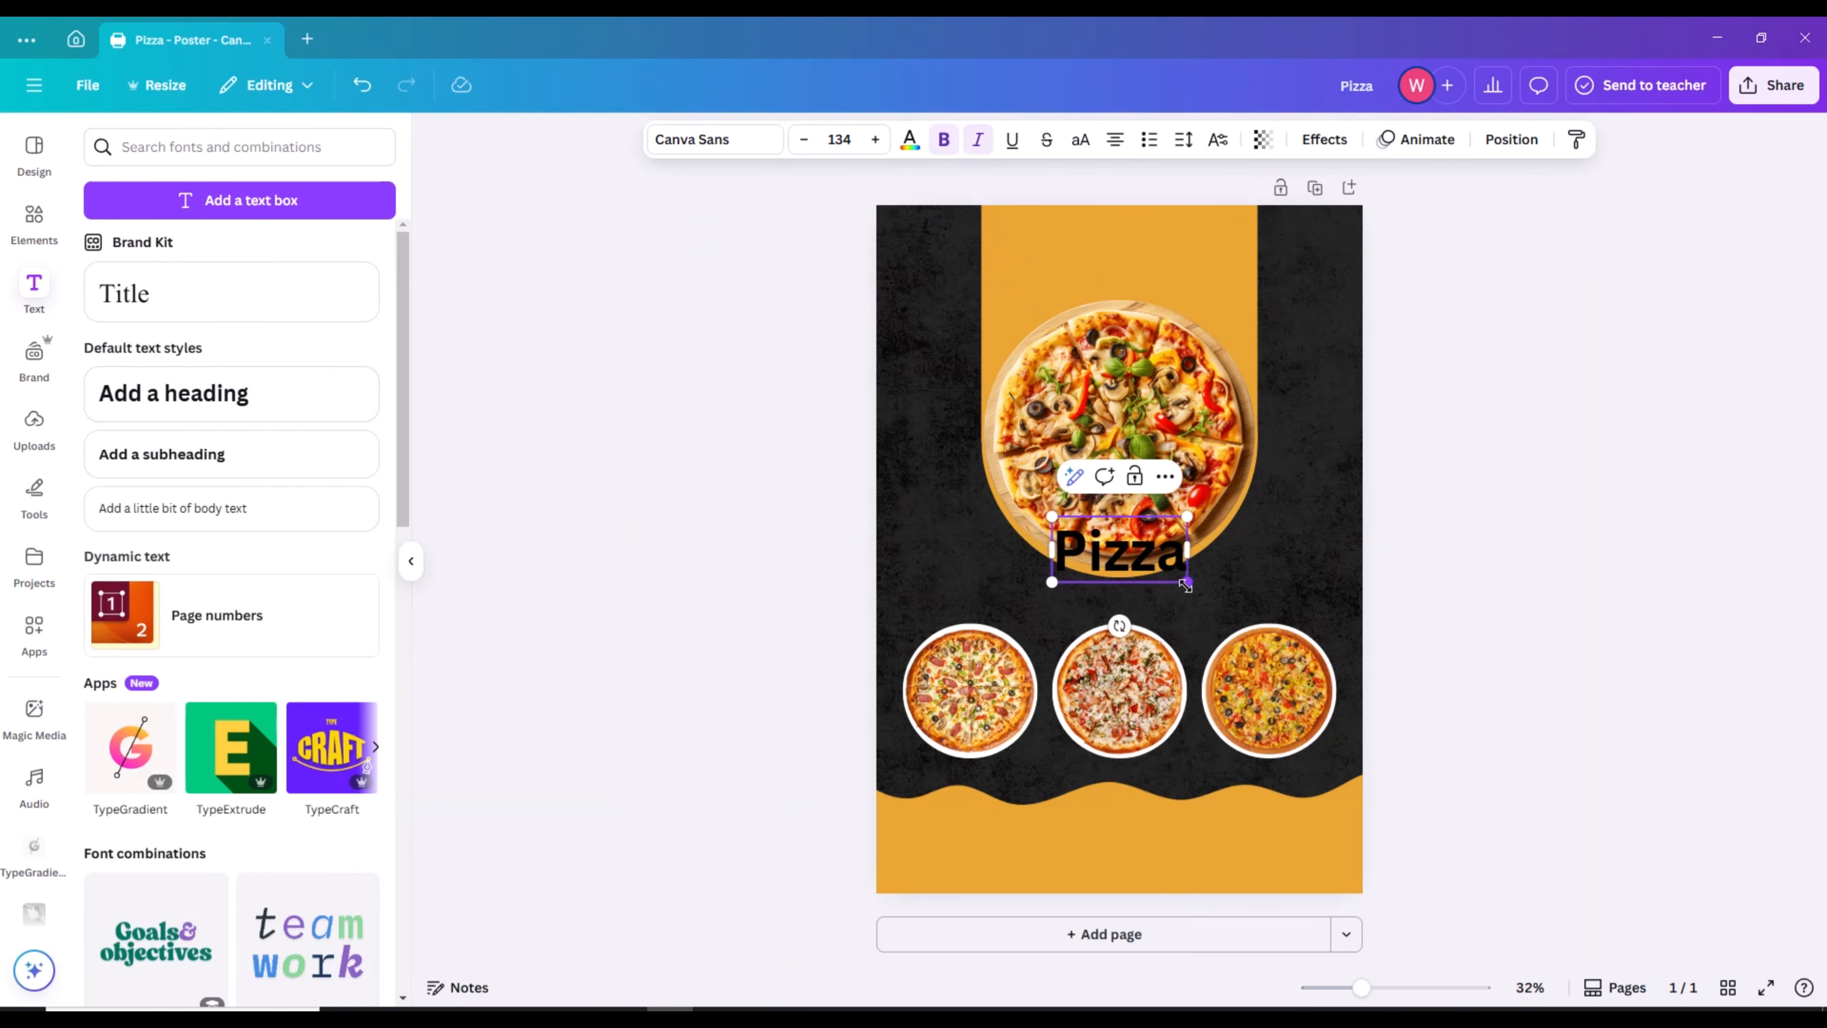
{"action": "left_click_drag", "start_coordinate": [1186, 581], "coordinate": [1111, 281]}
{"action": "left_click_drag", "start_coordinate": [1245, 325], "coordinate": [1214, 308]}
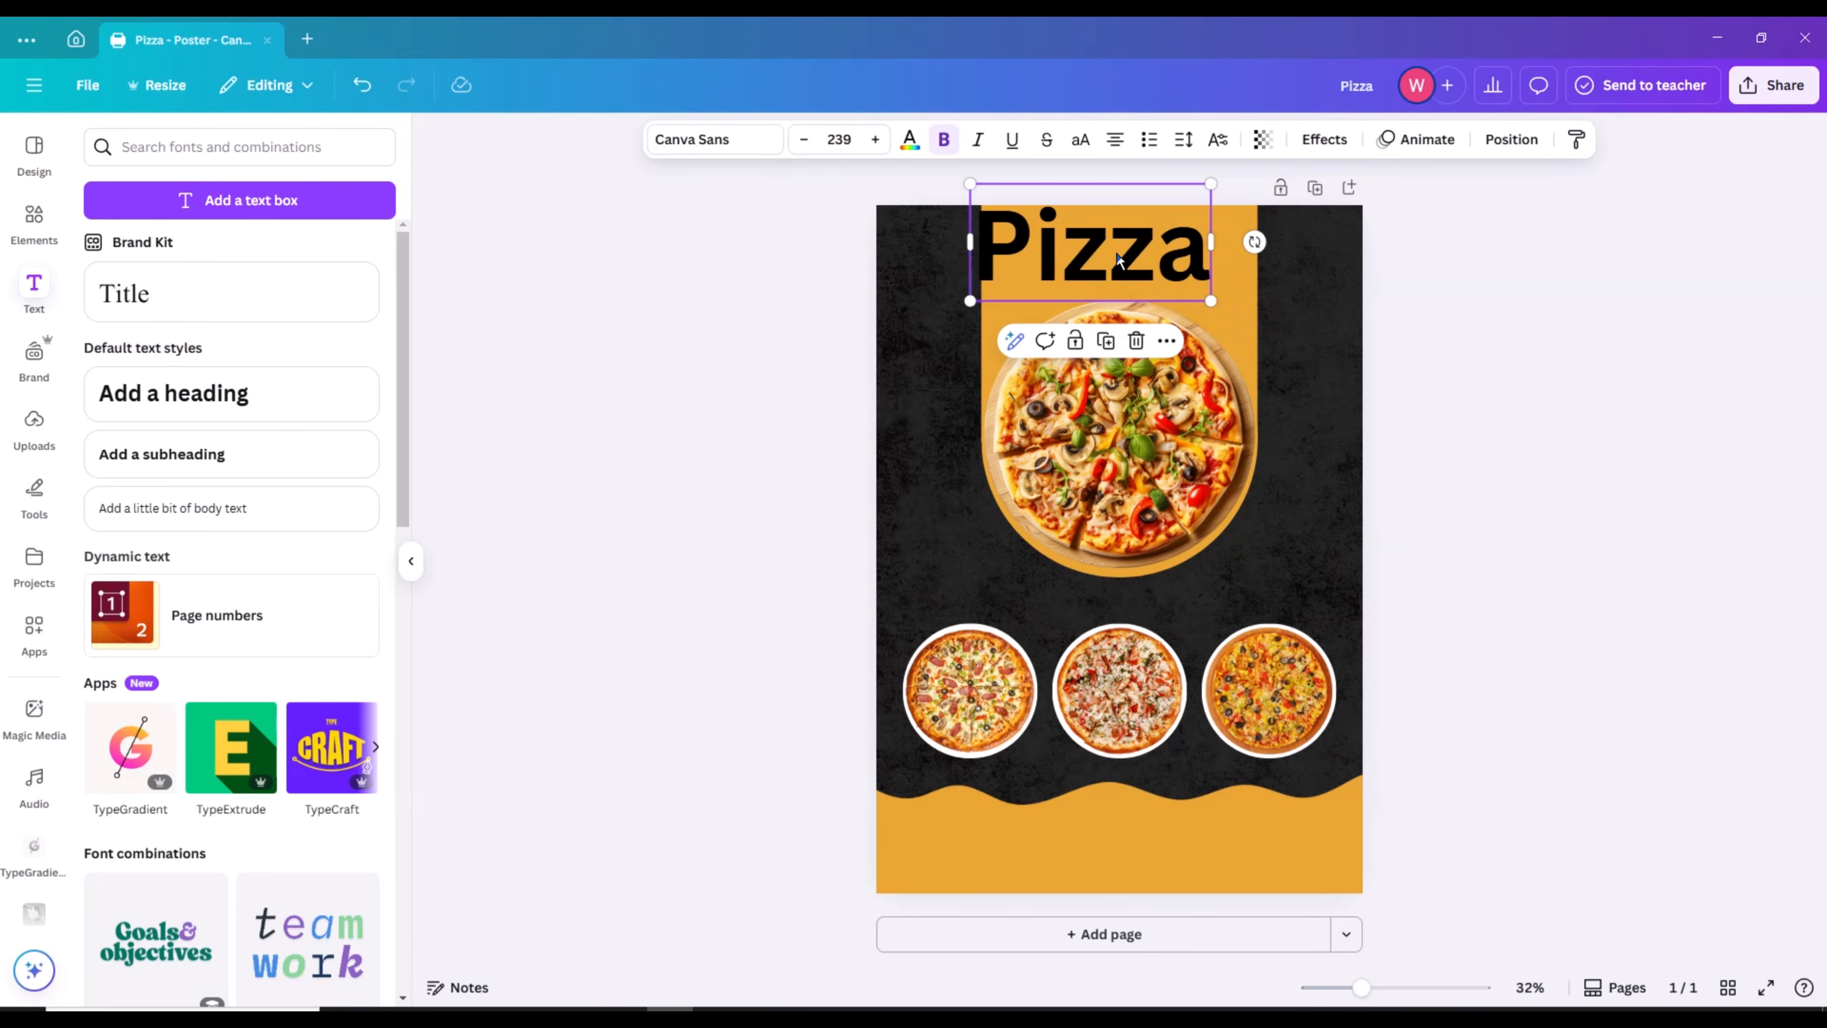
{"action": "left_click_drag", "start_coordinate": [1093, 252], "coordinate": [1116, 267]}
Make the "Pizza" heading italic and white, and centre it at the top of the orange shape
{"action": "left_click", "coordinate": [979, 139]}
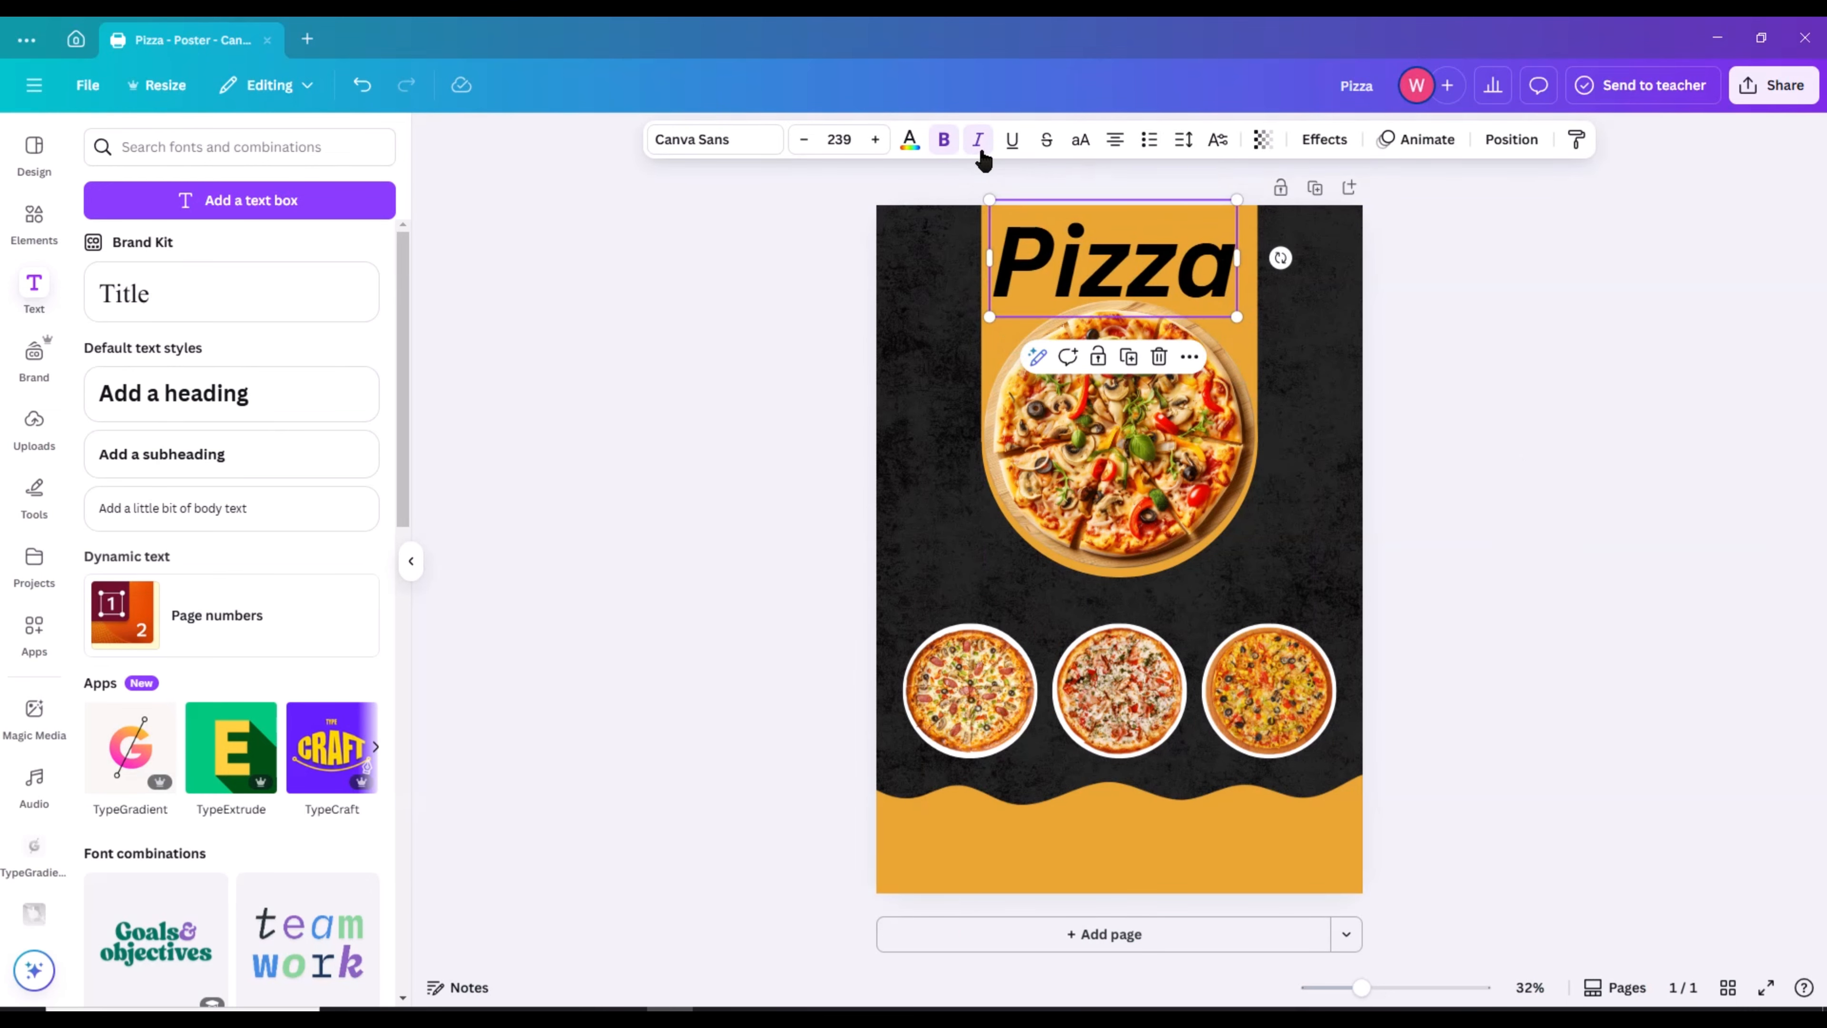
{"action": "left_click", "coordinate": [910, 139]}
{"action": "left_click", "coordinate": [273, 291]}
{"action": "left_click", "coordinate": [603, 375]}
{"action": "left_click", "coordinate": [1156, 275]}
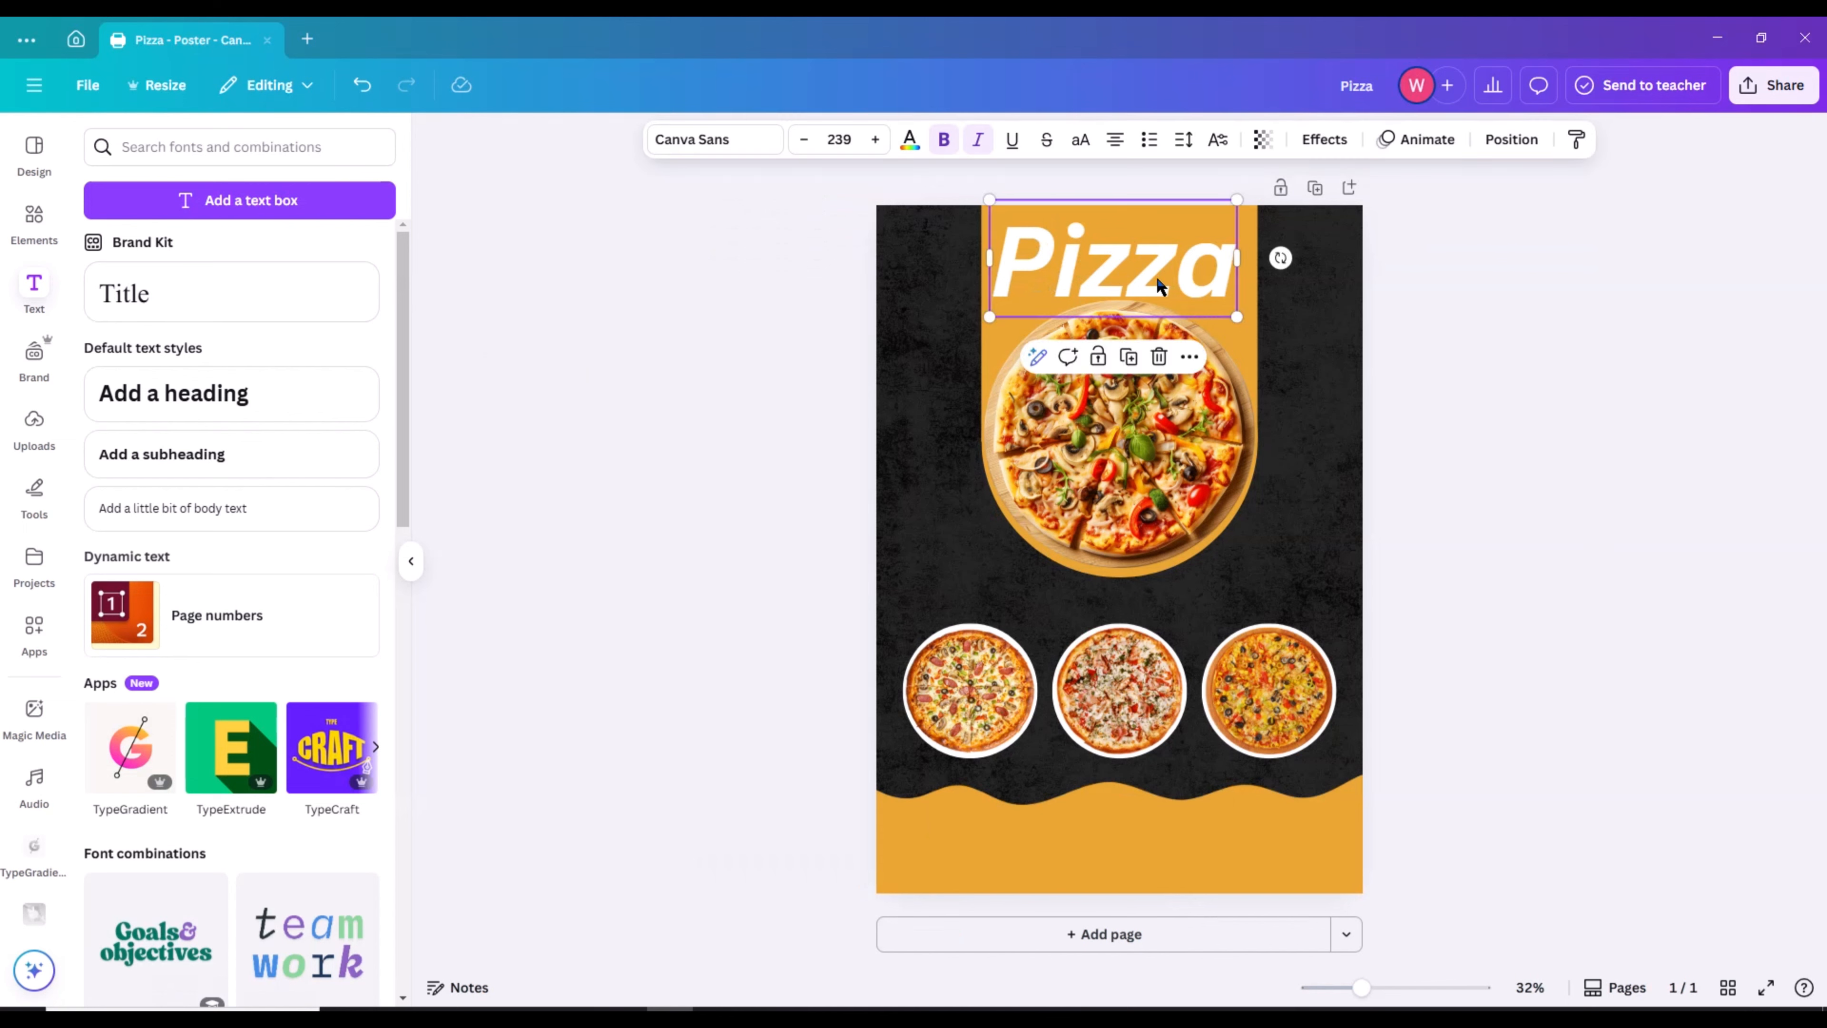
{"action": "left_click_drag", "start_coordinate": [1156, 276], "coordinate": [1155, 281]}
{"action": "left_click", "coordinate": [1487, 359]}
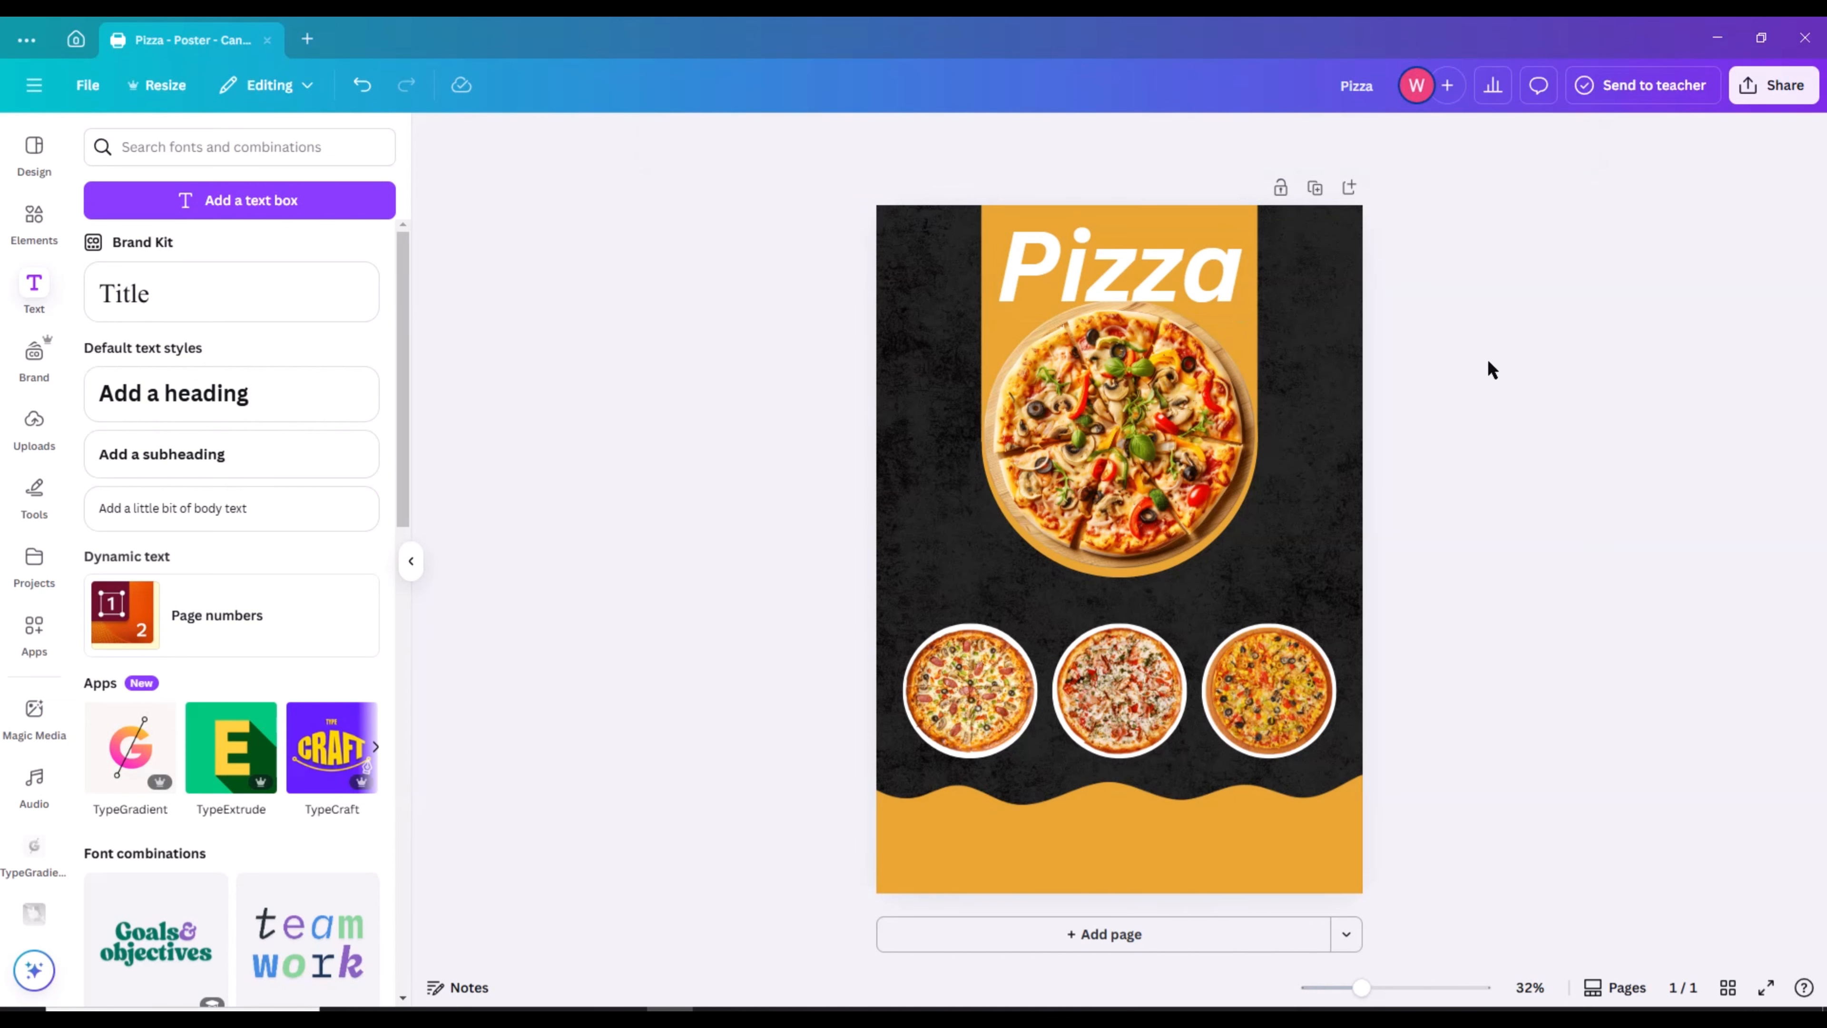
{"action": "left_click", "coordinate": [1114, 284]}
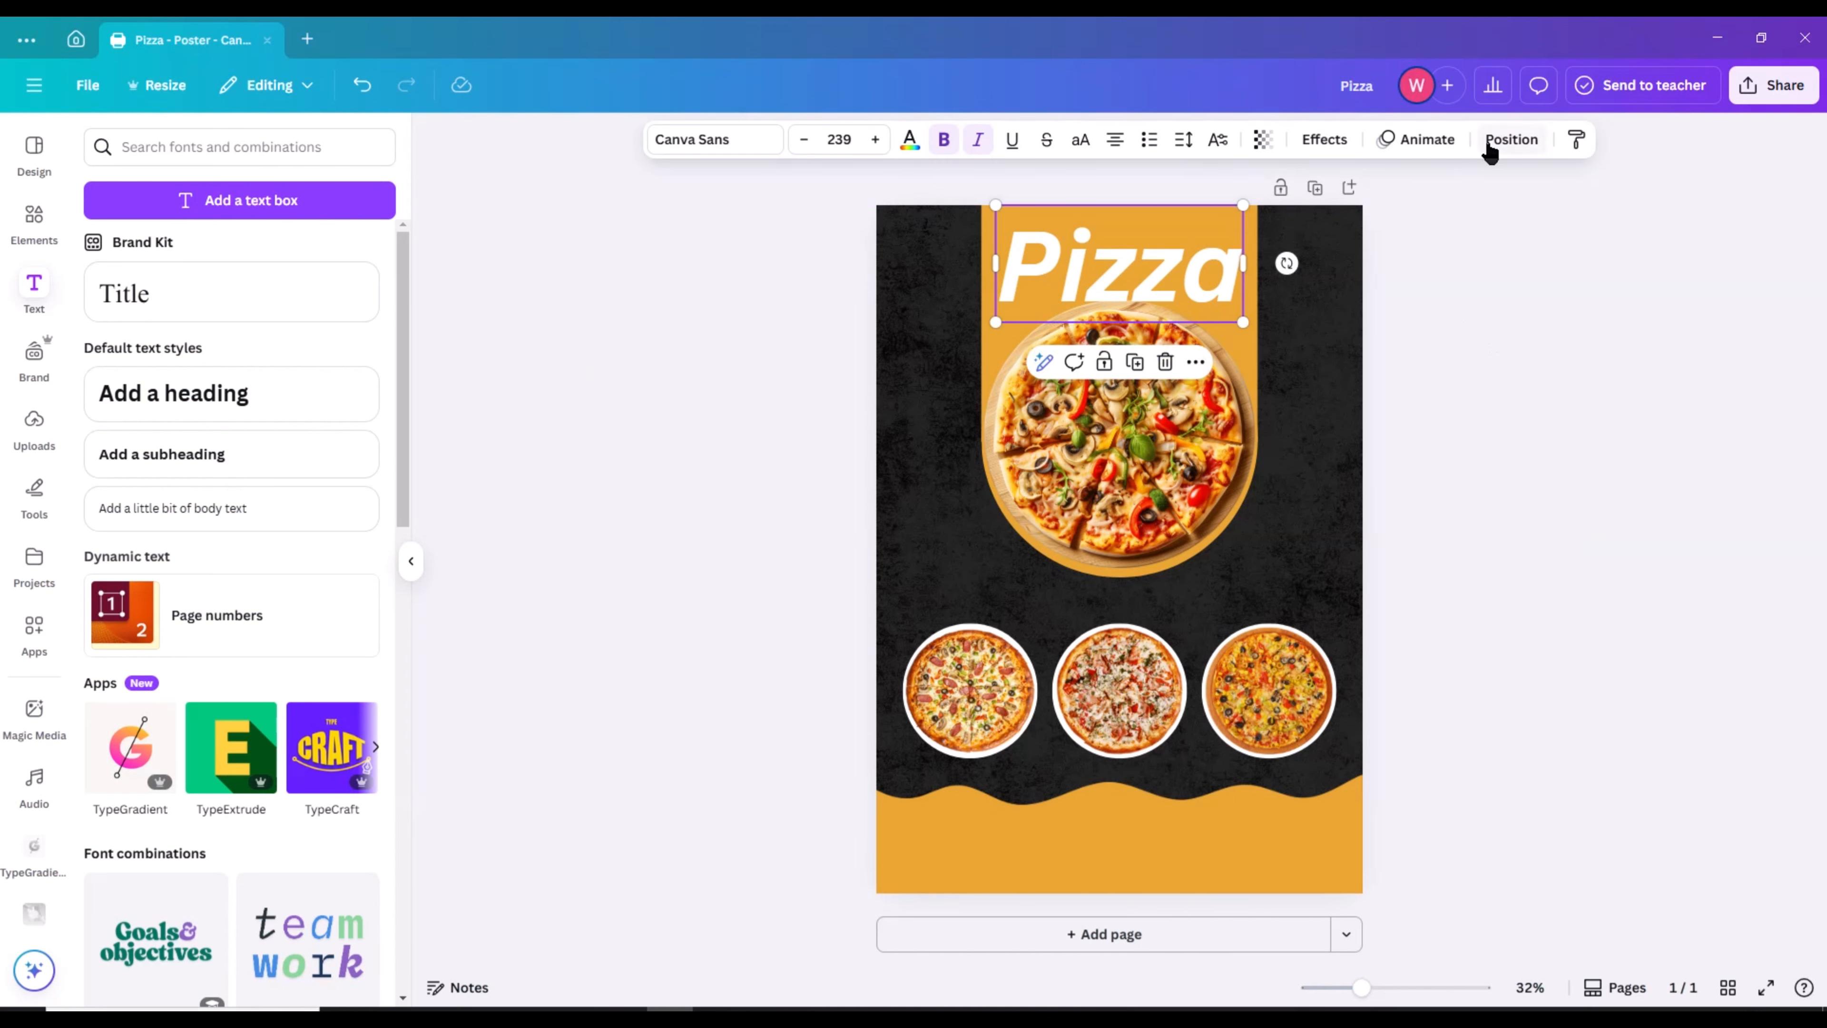
{"action": "left_click", "coordinate": [1509, 140]}
{"action": "left_click", "coordinate": [758, 353]}
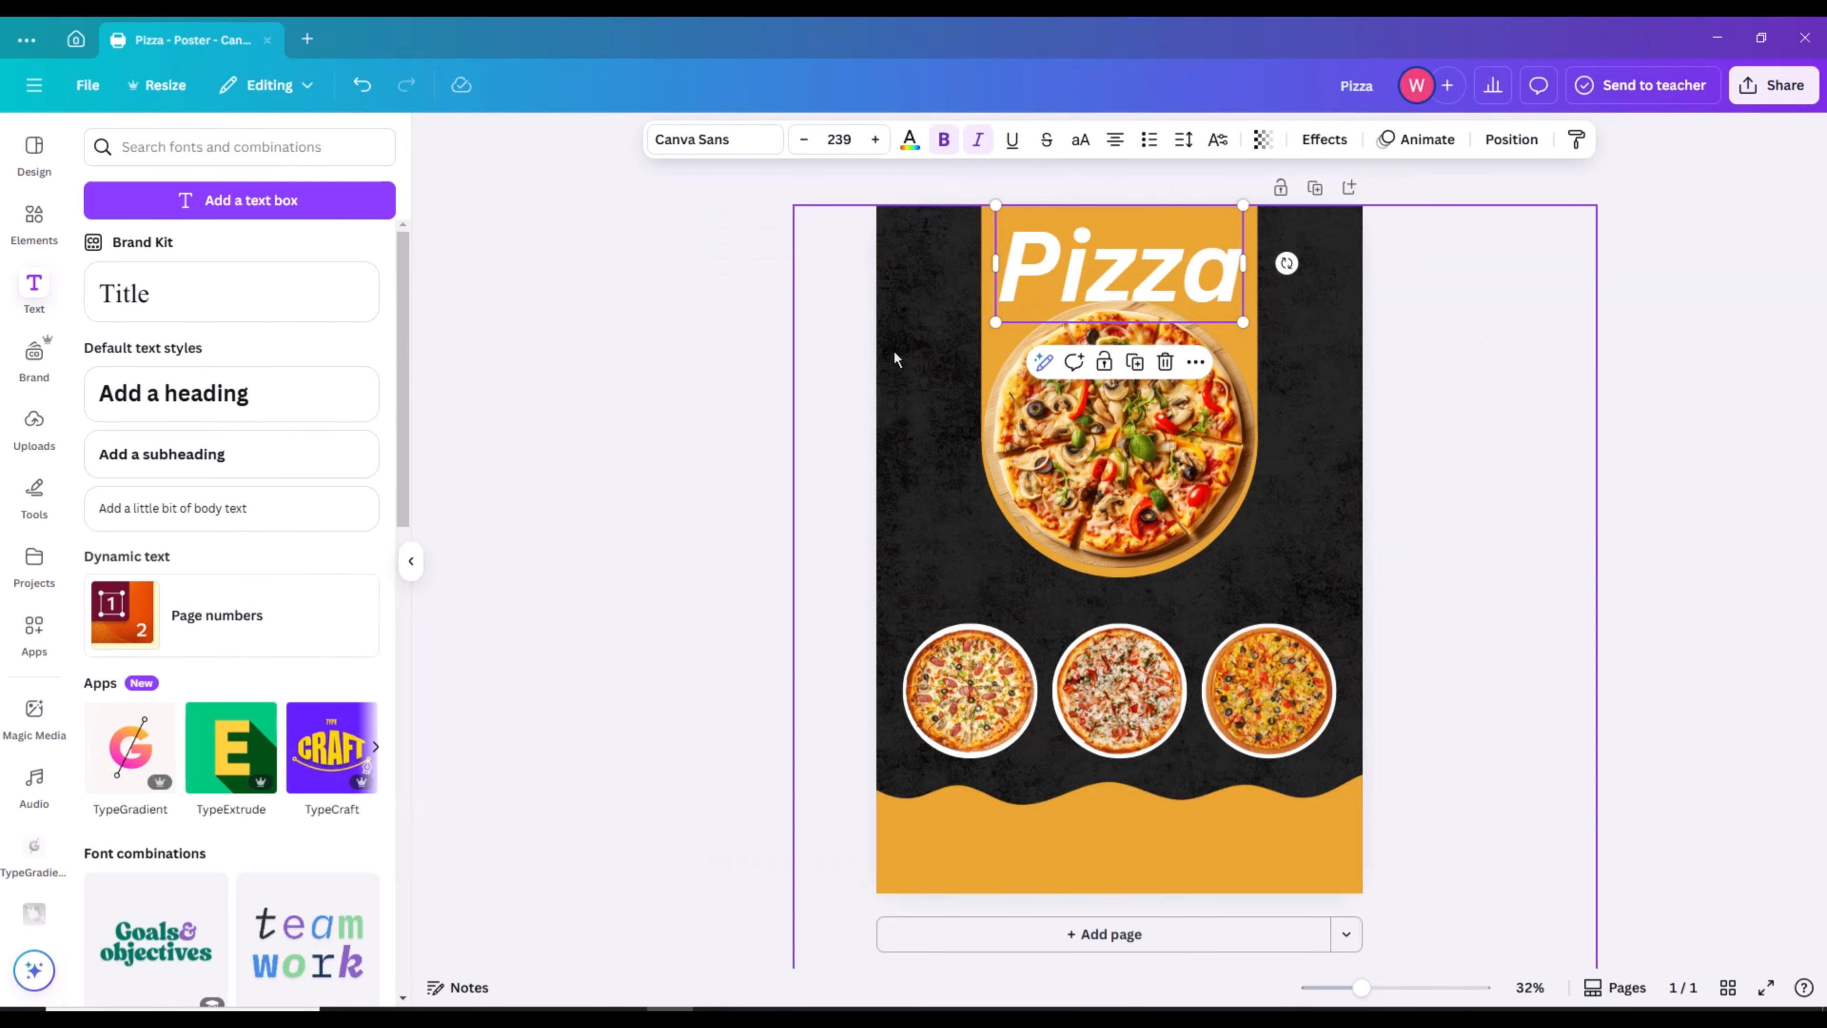
Duplicate the "Pizza" heading, give the copy a Hollow effect with thickness 50, and align it exactly over the original
{"action": "left_click", "coordinate": [1078, 295]}
{"action": "left_click", "coordinate": [1406, 139]}
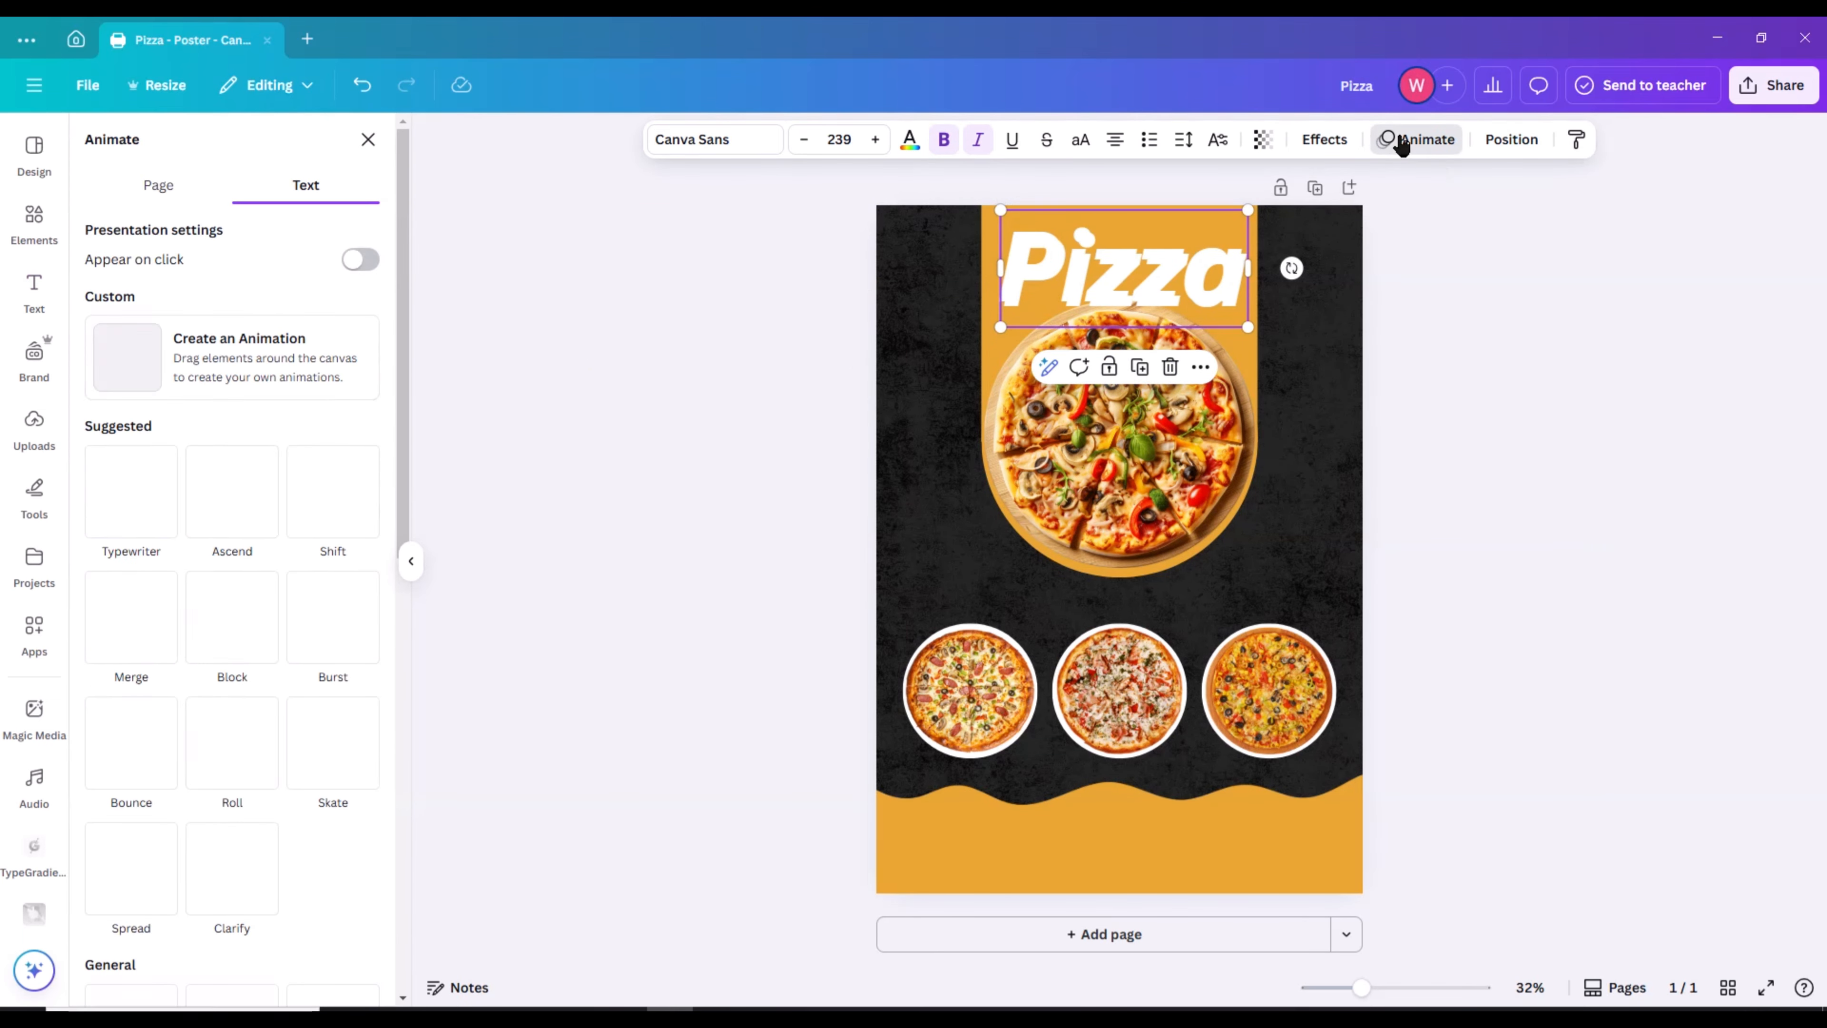
{"action": "left_click", "coordinate": [1324, 140]}
{"action": "left_click", "coordinate": [139, 394]}
{"action": "left_click_drag", "start_coordinate": [1160, 298], "coordinate": [1155, 294]}
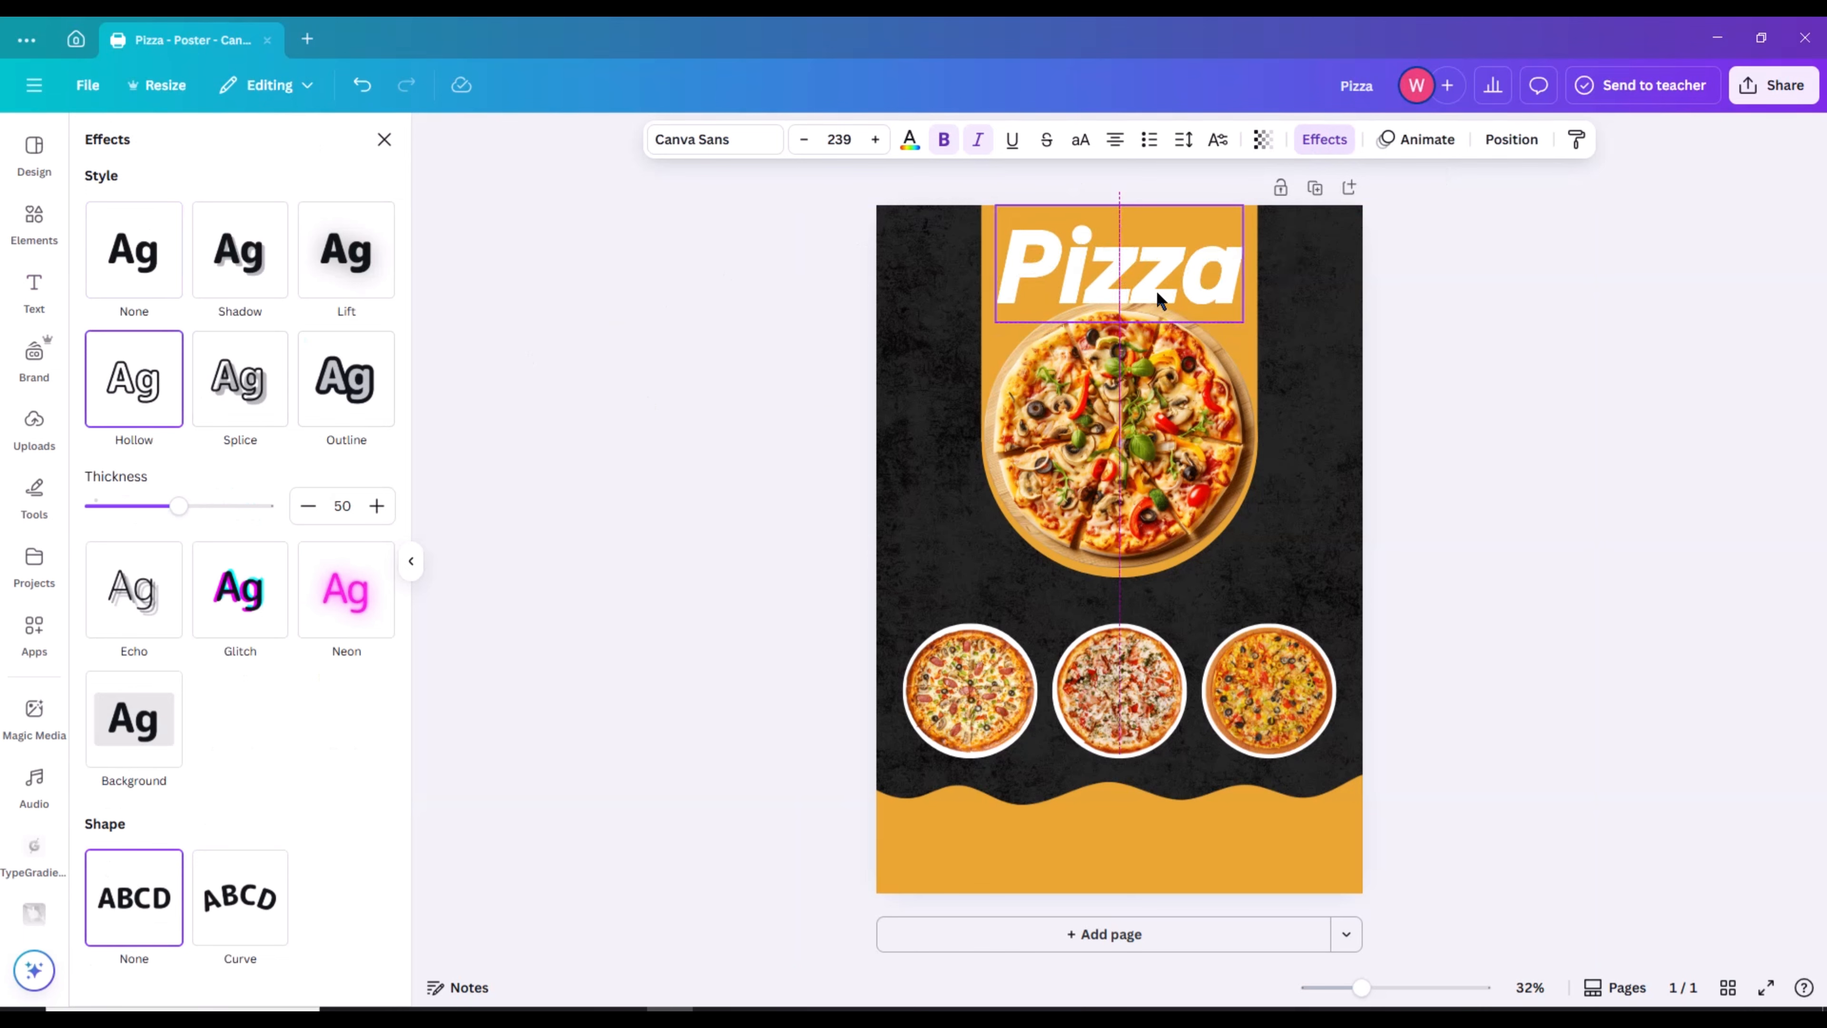
{"action": "left_click", "coordinate": [653, 410]}
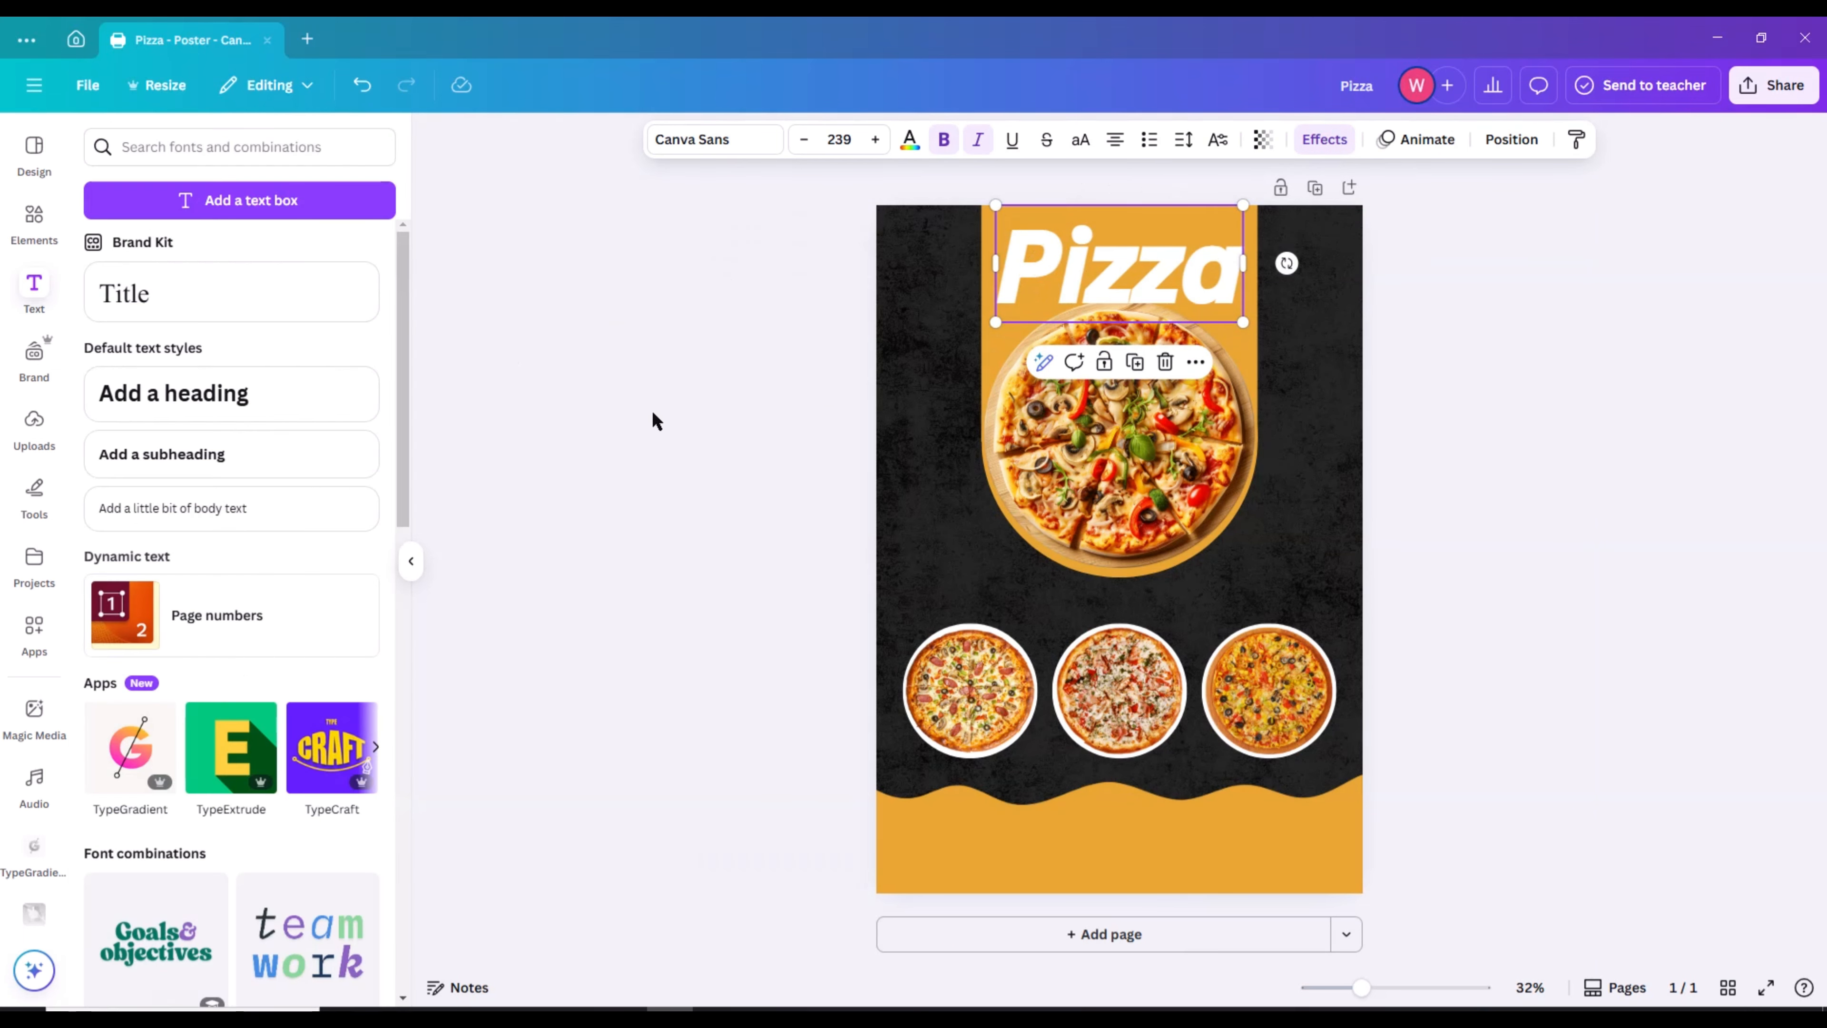
Add body text "Hot & Spicy" in the handwriting font Canva Student Font, at size 67.1 over the heading's upper part
{"action": "left_click", "coordinate": [254, 518]}
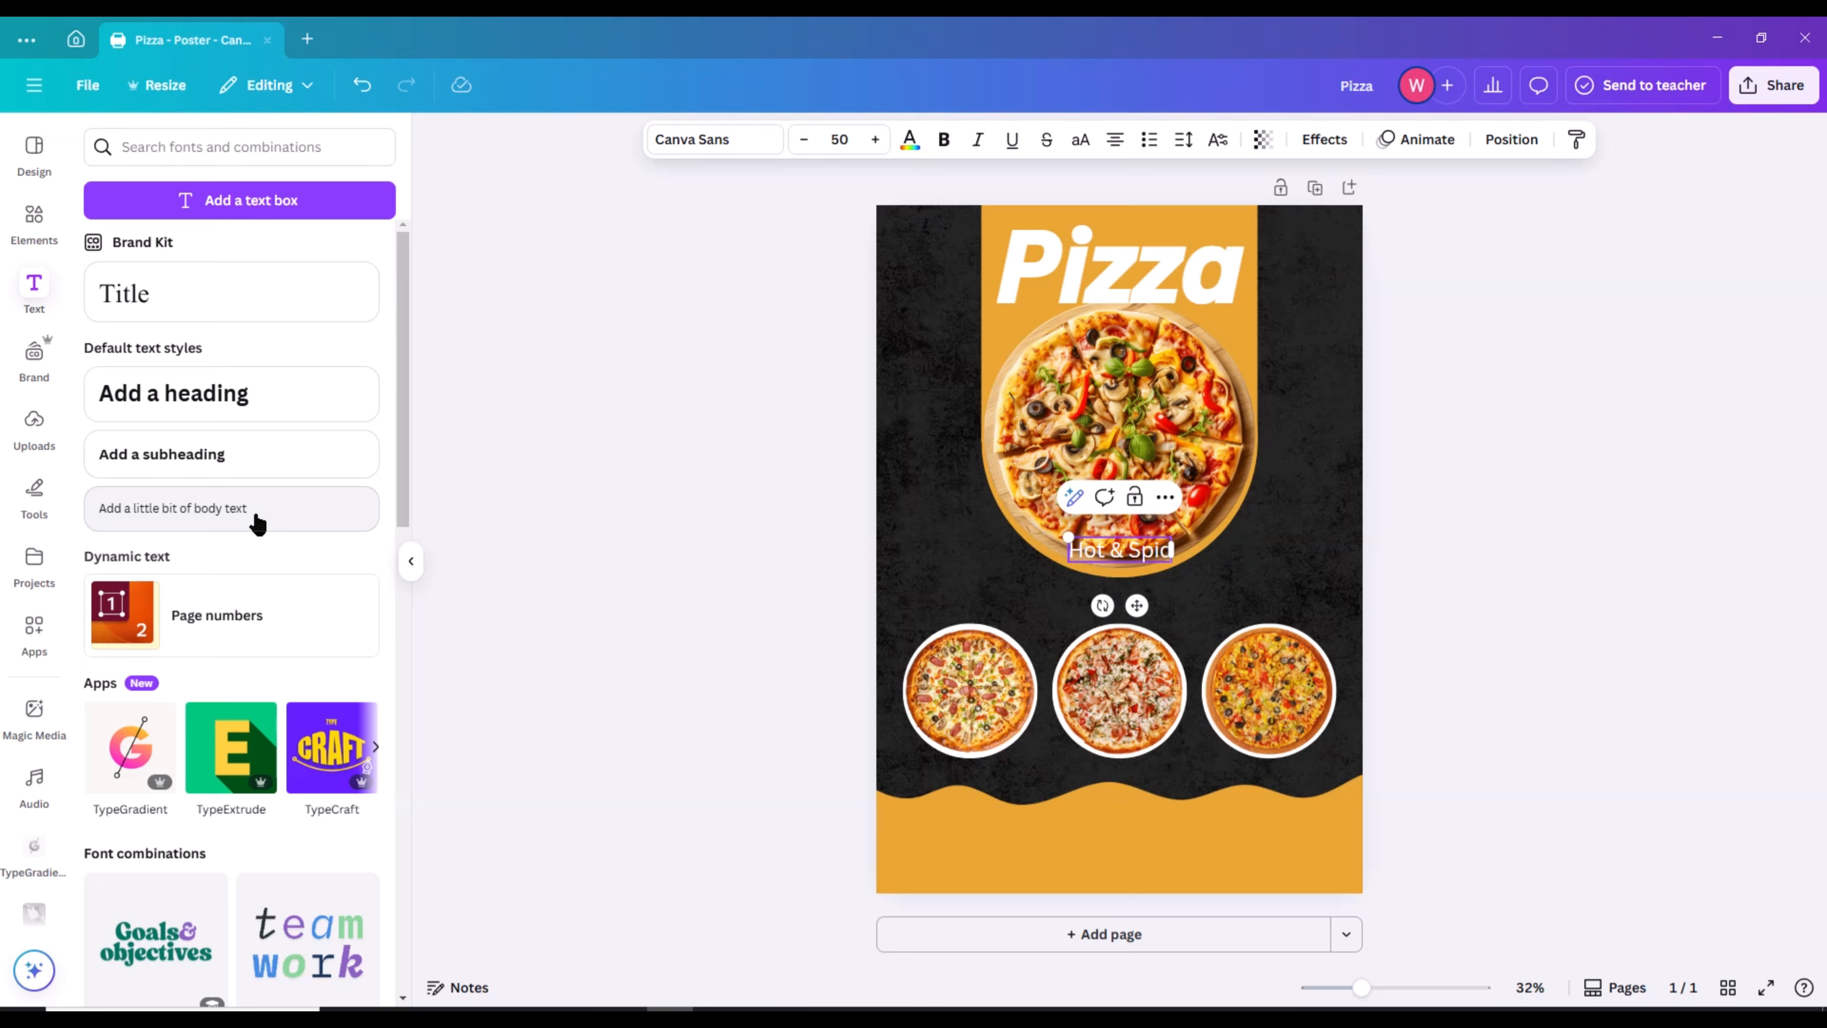
{"action": "left_click", "coordinate": [660, 139]}
{"action": "left_click", "coordinate": [125, 264]}
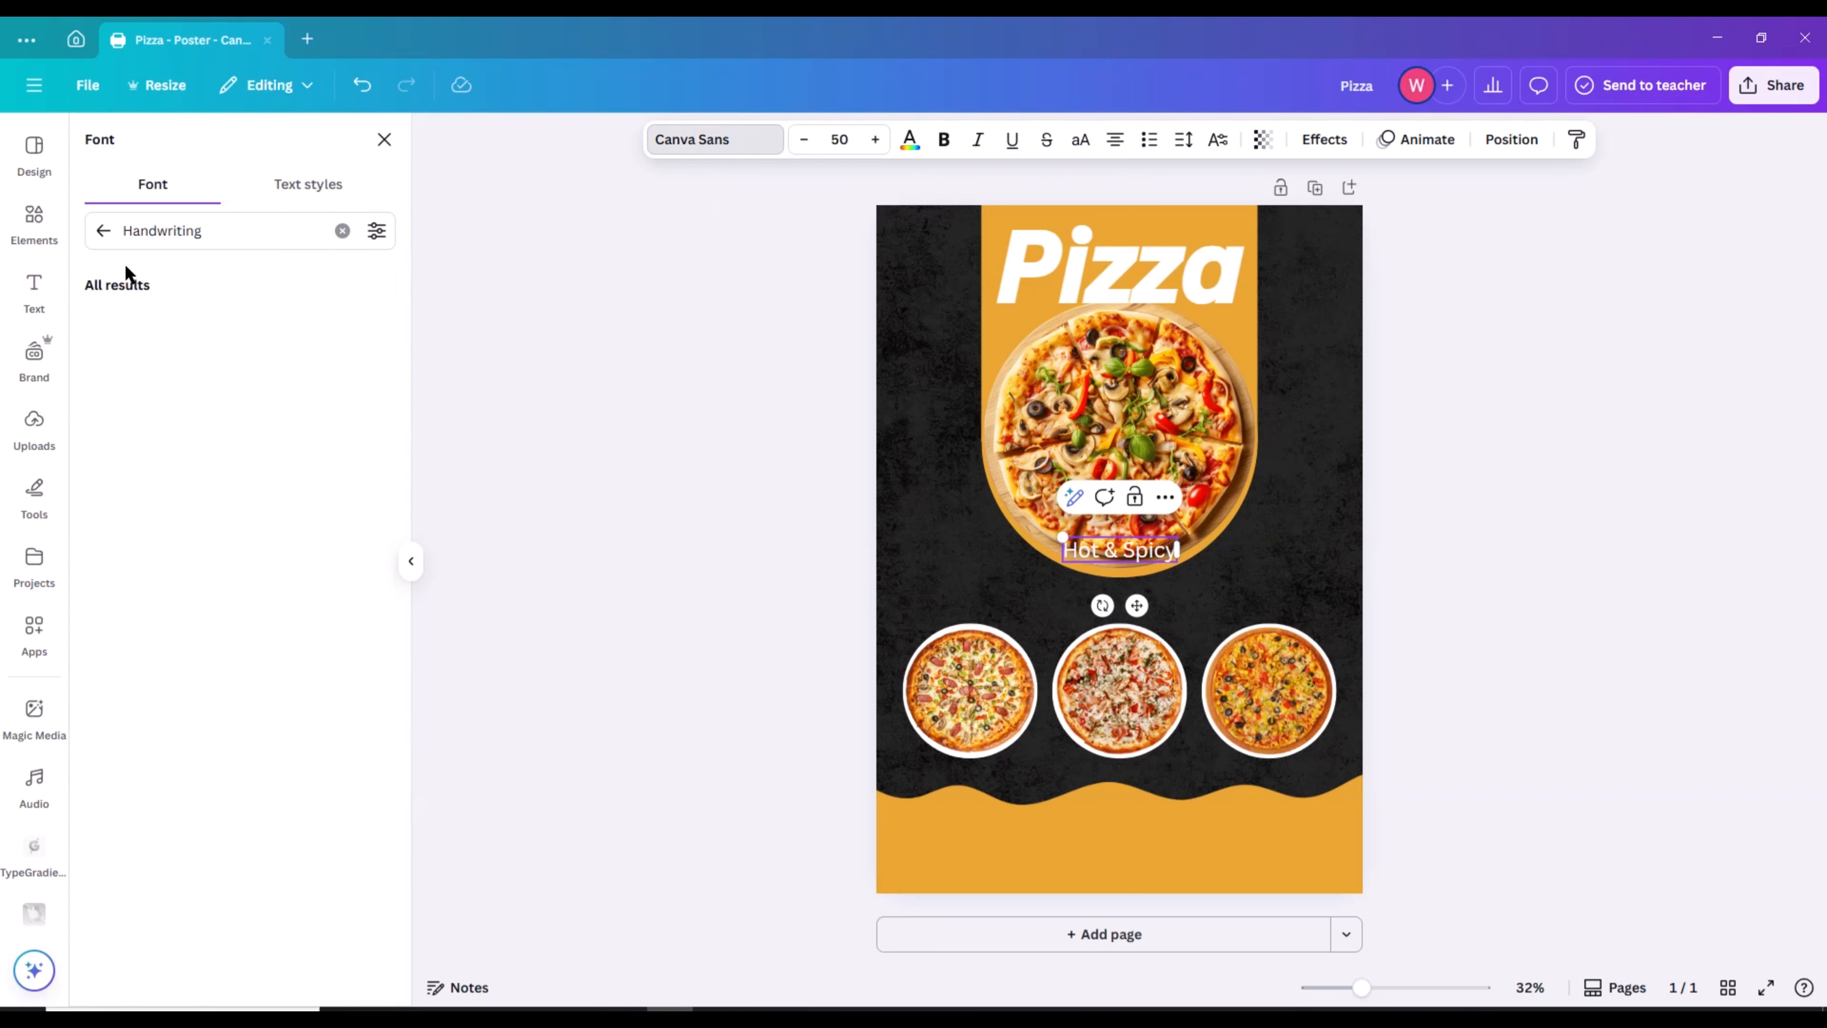
{"action": "left_click", "coordinate": [173, 358]}
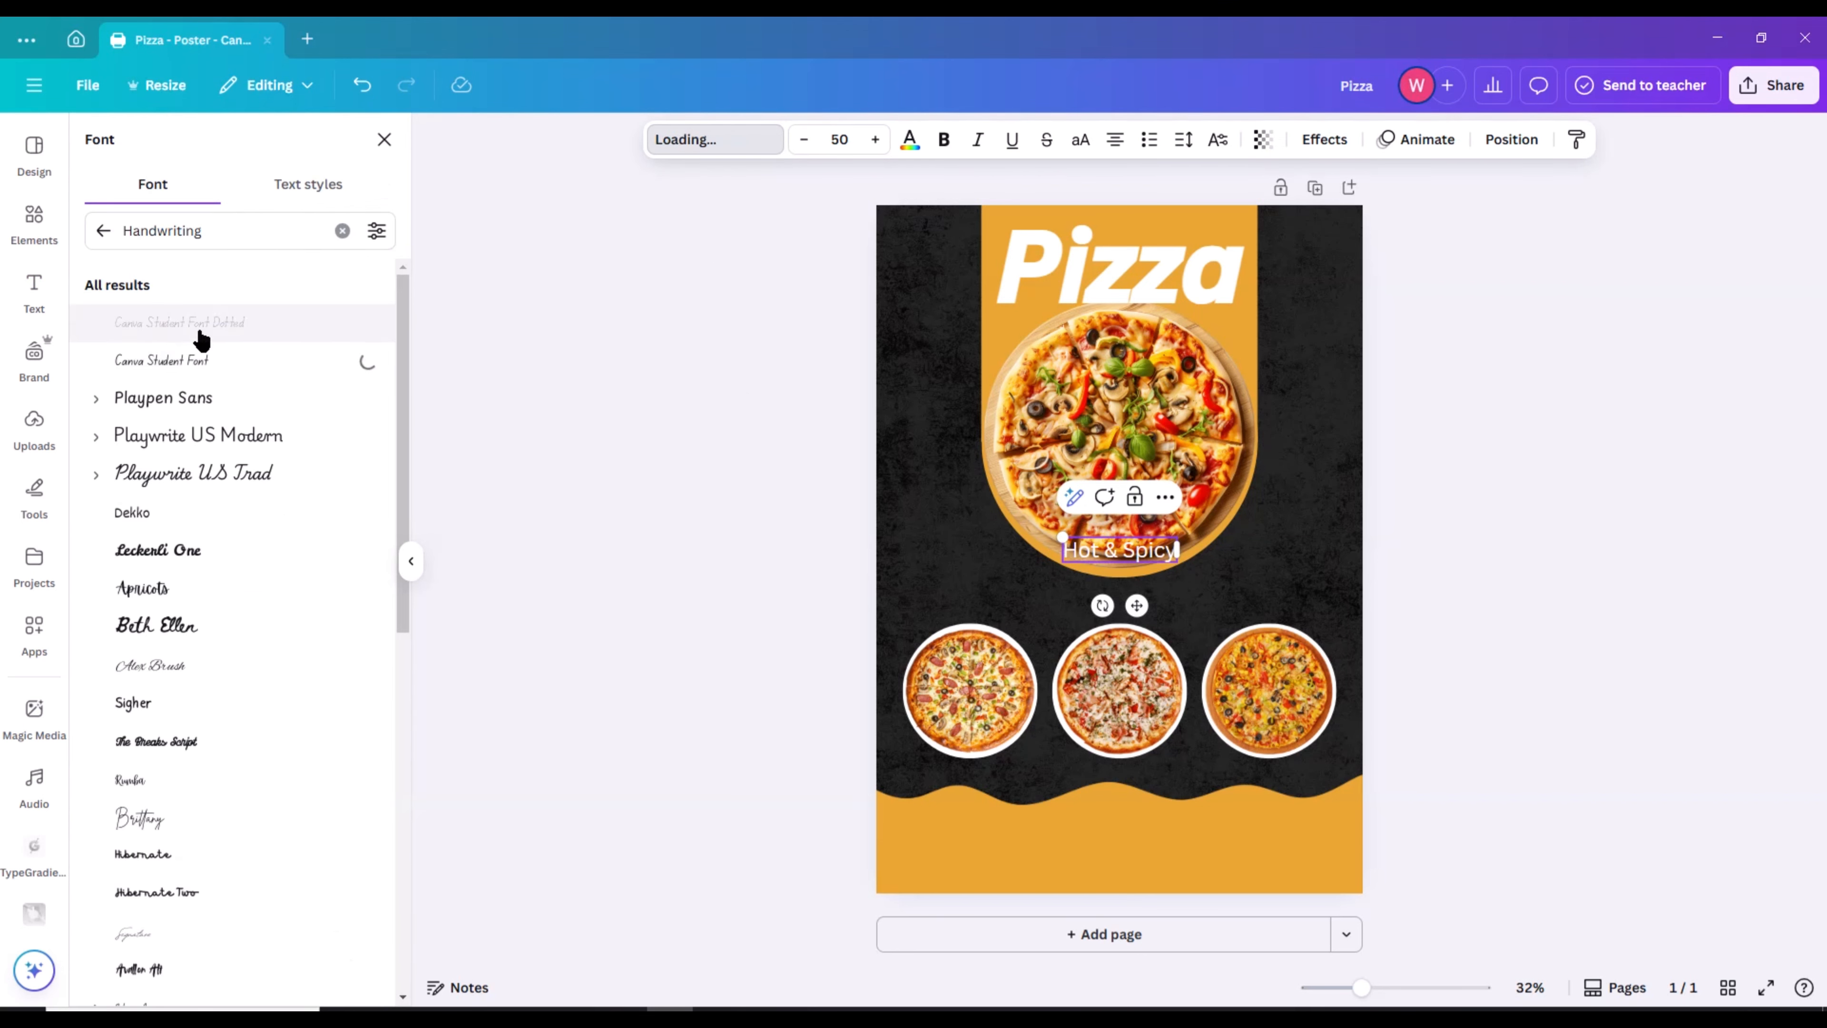
{"action": "left_click_drag", "start_coordinate": [1138, 555], "coordinate": [1151, 419]}
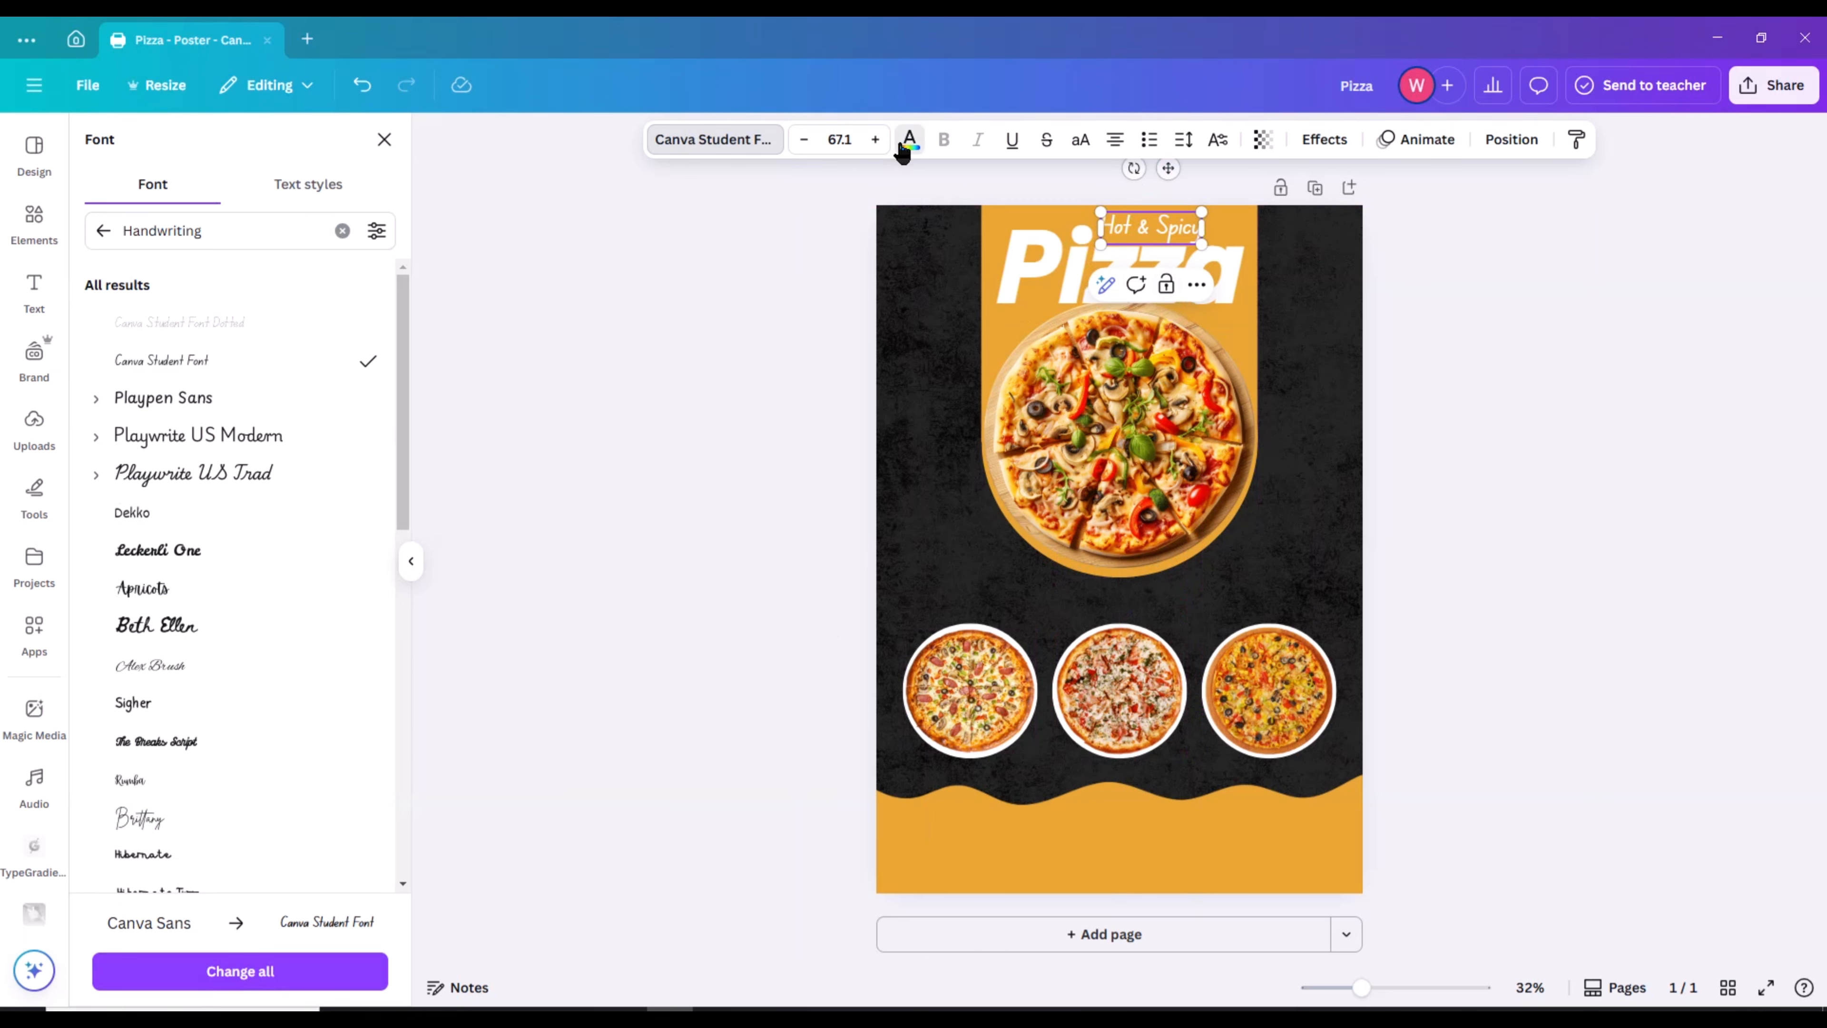
Recolour the "Hot & Spicy" text black
{"action": "left_click", "coordinate": [907, 141]}
{"action": "left_click", "coordinate": [410, 561]}
{"action": "left_click", "coordinate": [665, 449]}
{"action": "left_click", "coordinate": [1192, 221]}
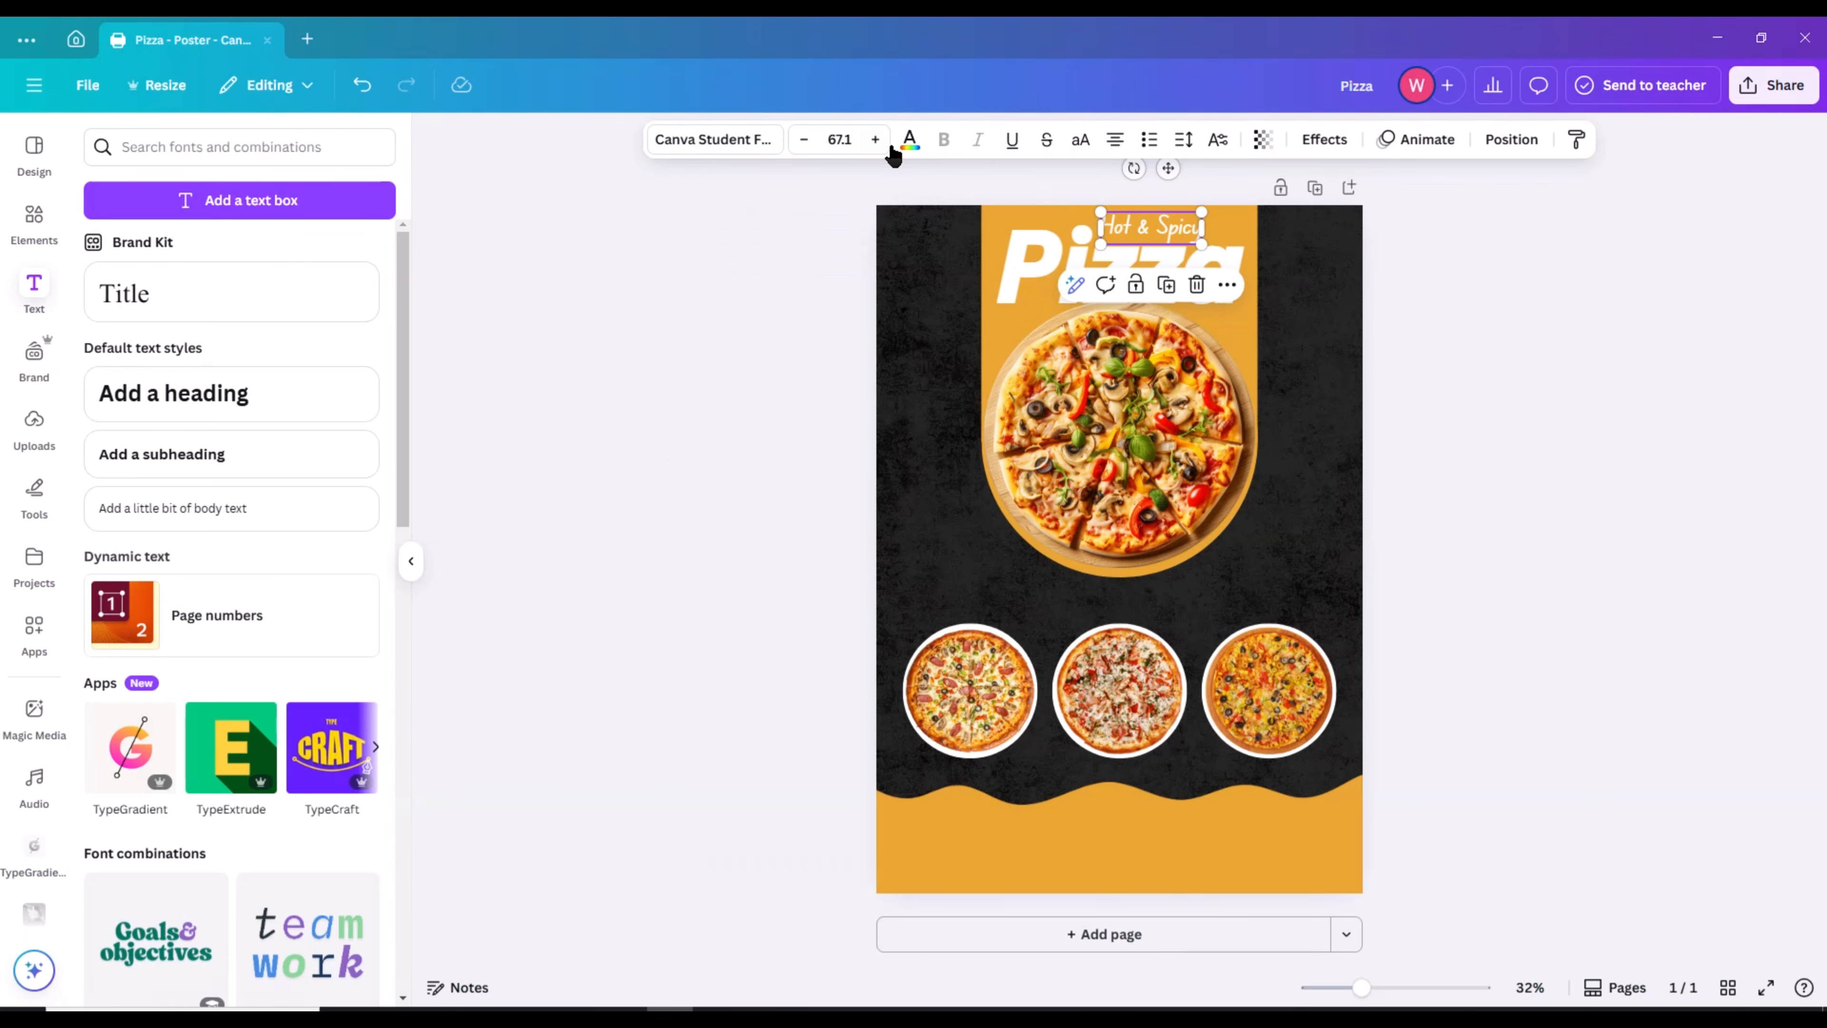
{"action": "left_click", "coordinate": [910, 141]}
{"action": "left_click", "coordinate": [213, 525]}
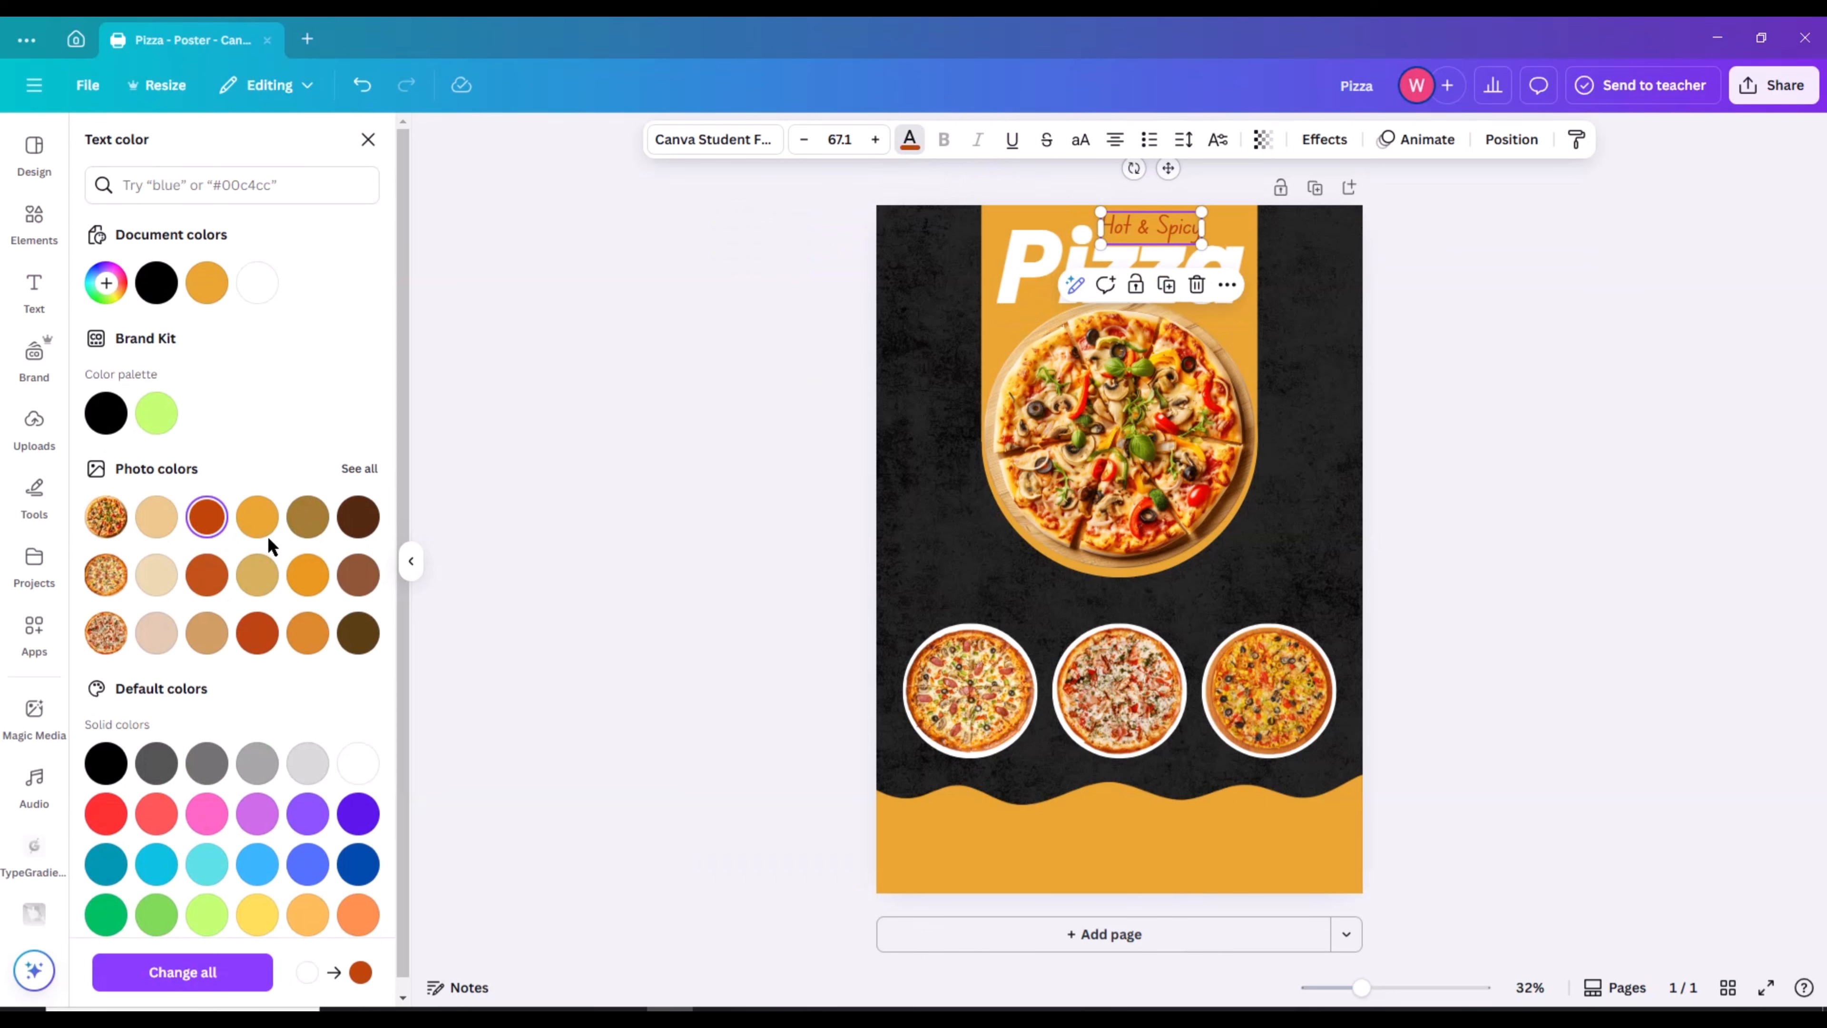
{"action": "left_click", "coordinate": [147, 291]}
{"action": "left_click", "coordinate": [452, 400]}
{"action": "left_click", "coordinate": [1196, 235]}
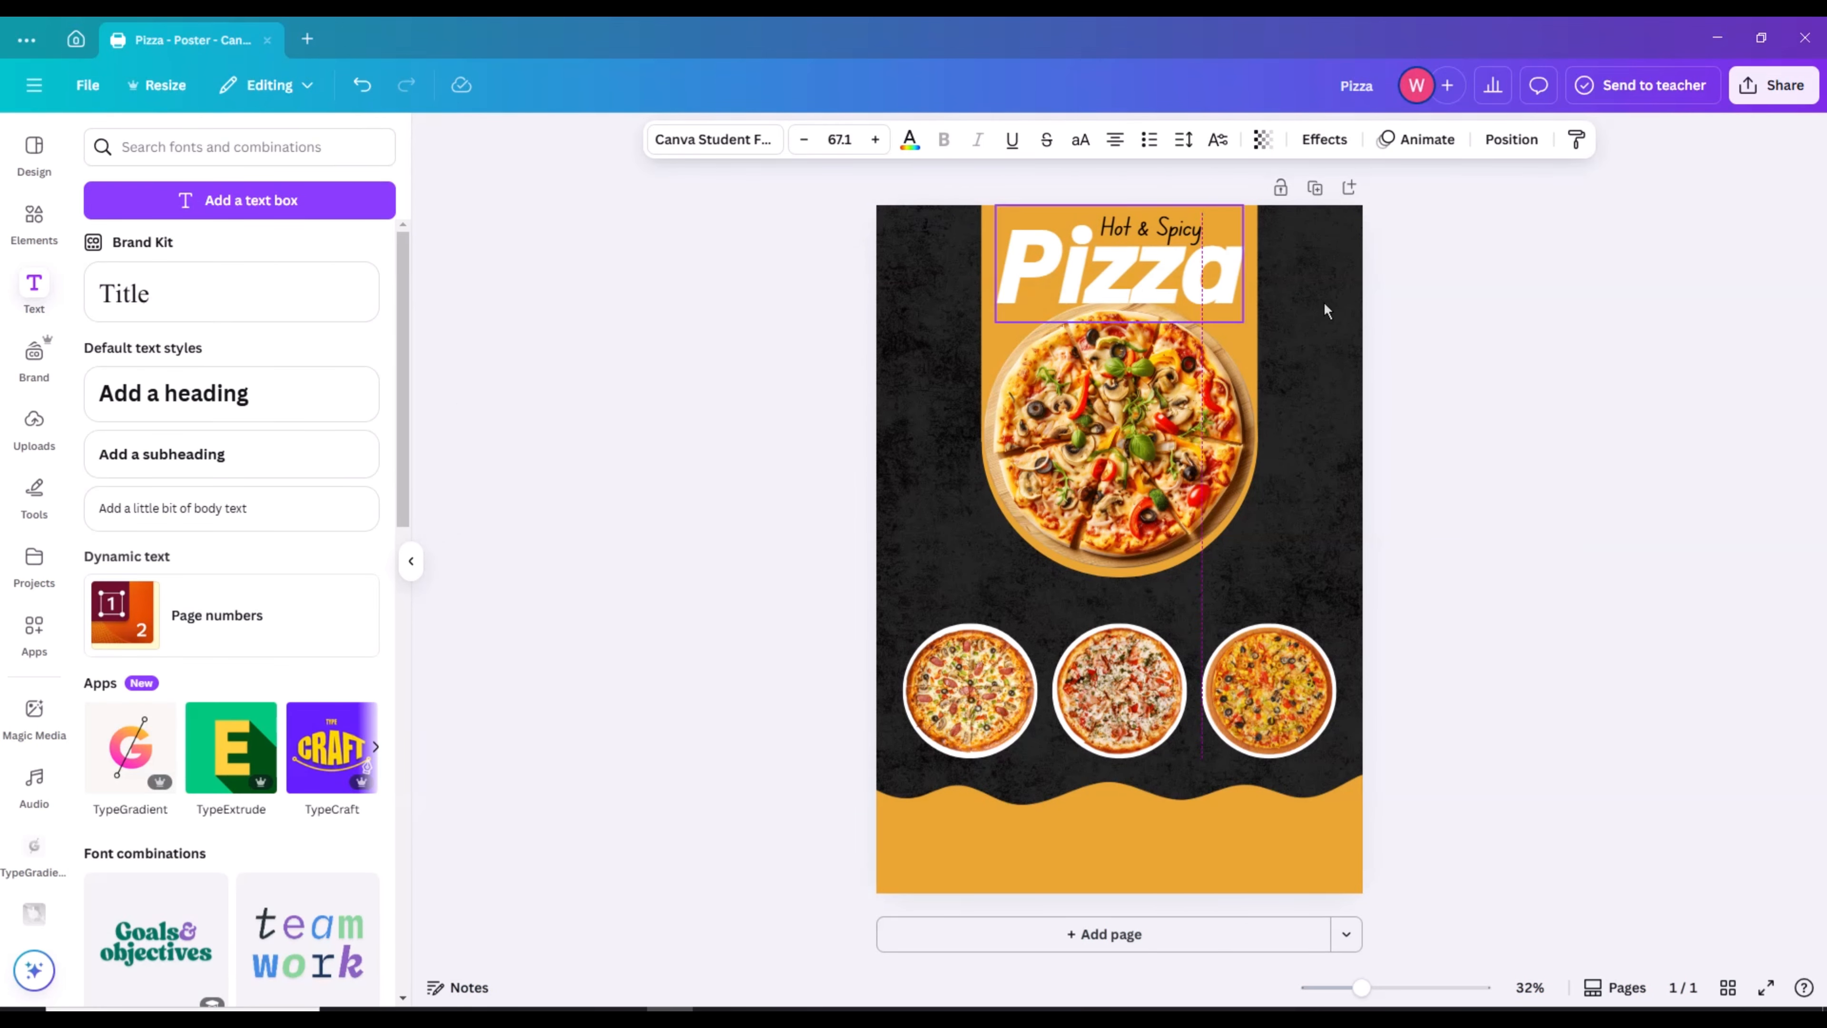
Search the graphics for "pizza logo" and add the black triangular "PIZZA" slice logo to the poster
{"action": "left_click", "coordinate": [1509, 338]}
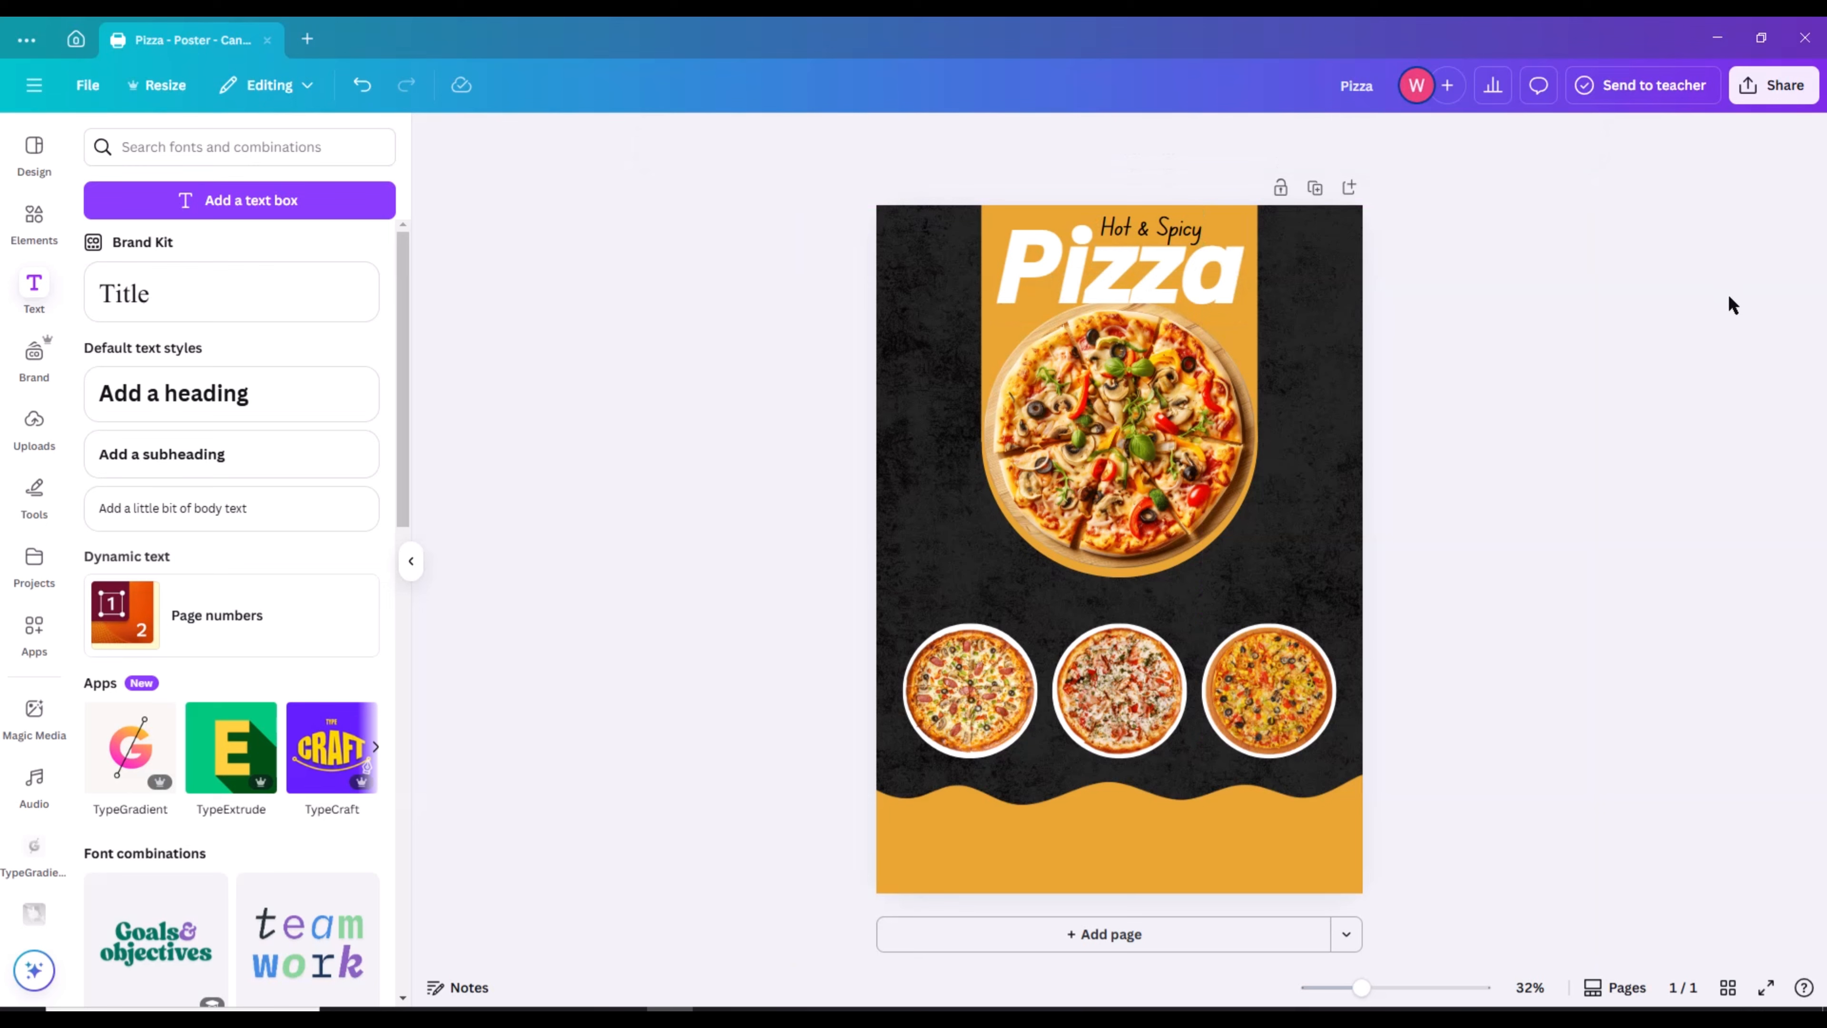
{"action": "left_click", "coordinate": [34, 216]}
{"action": "left_click", "coordinate": [193, 144]}
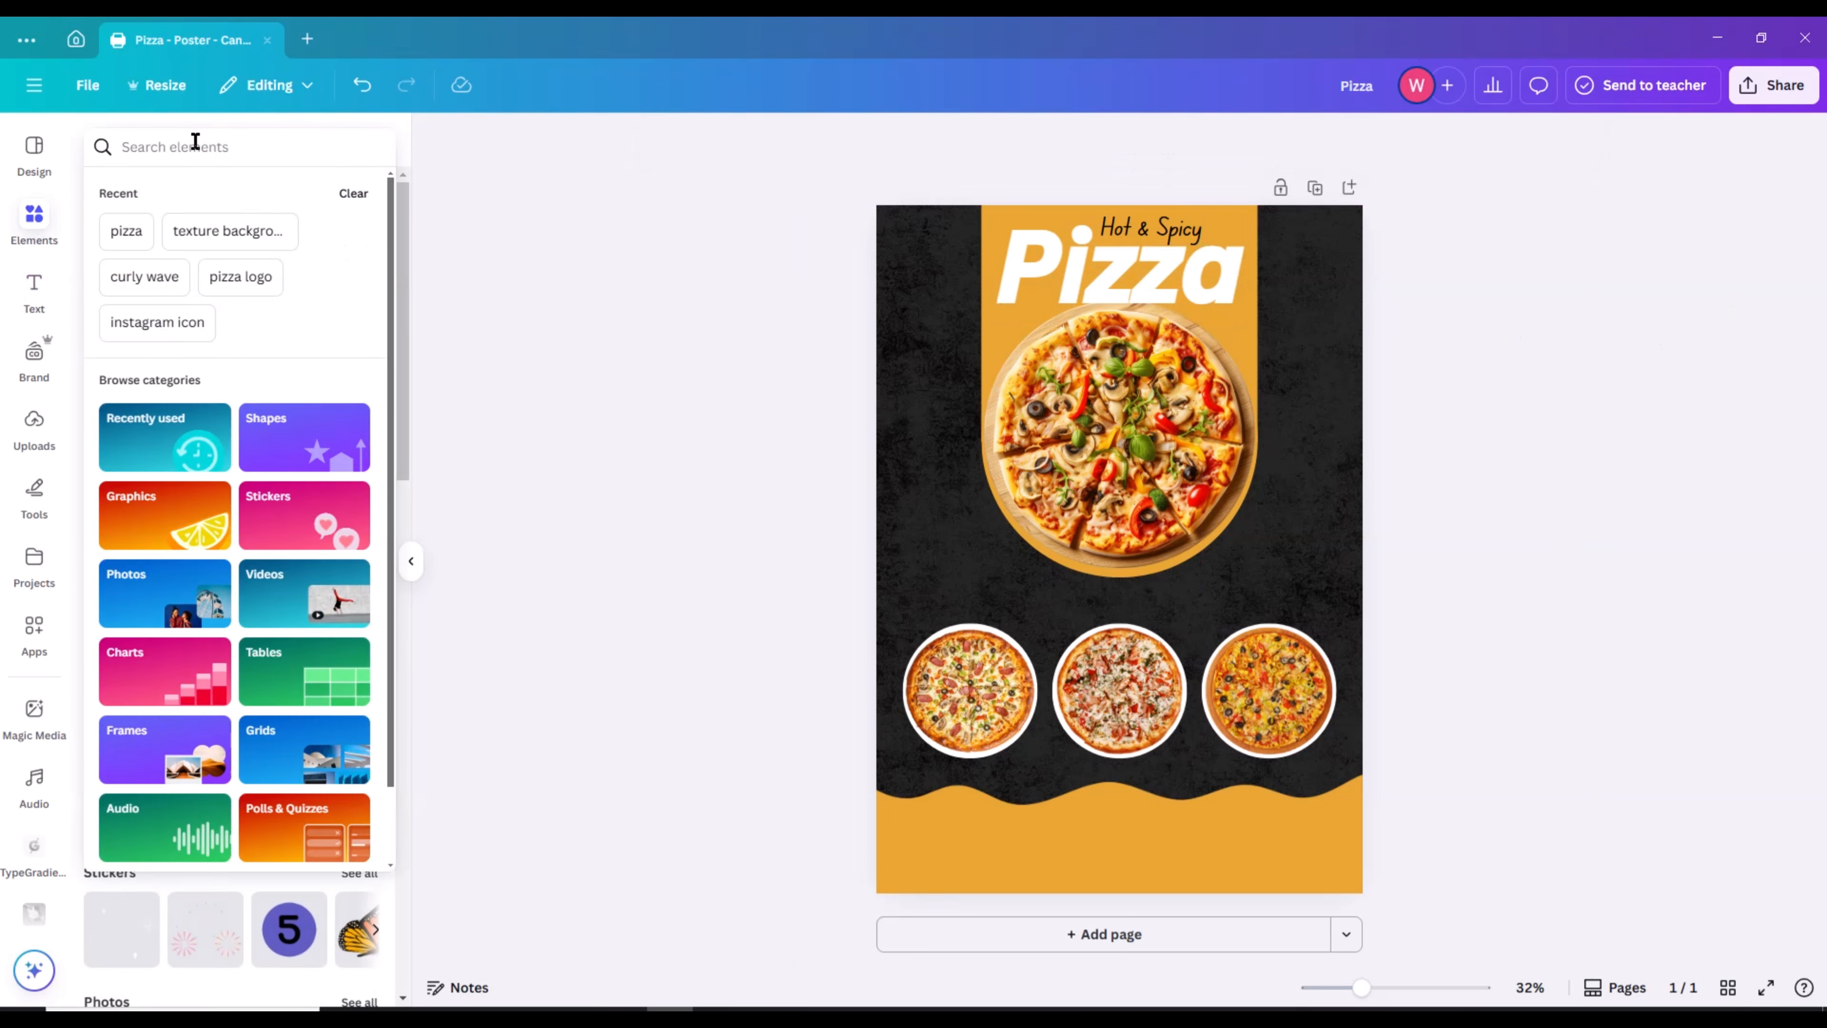
{"action": "type", "text": "pizza logo"}
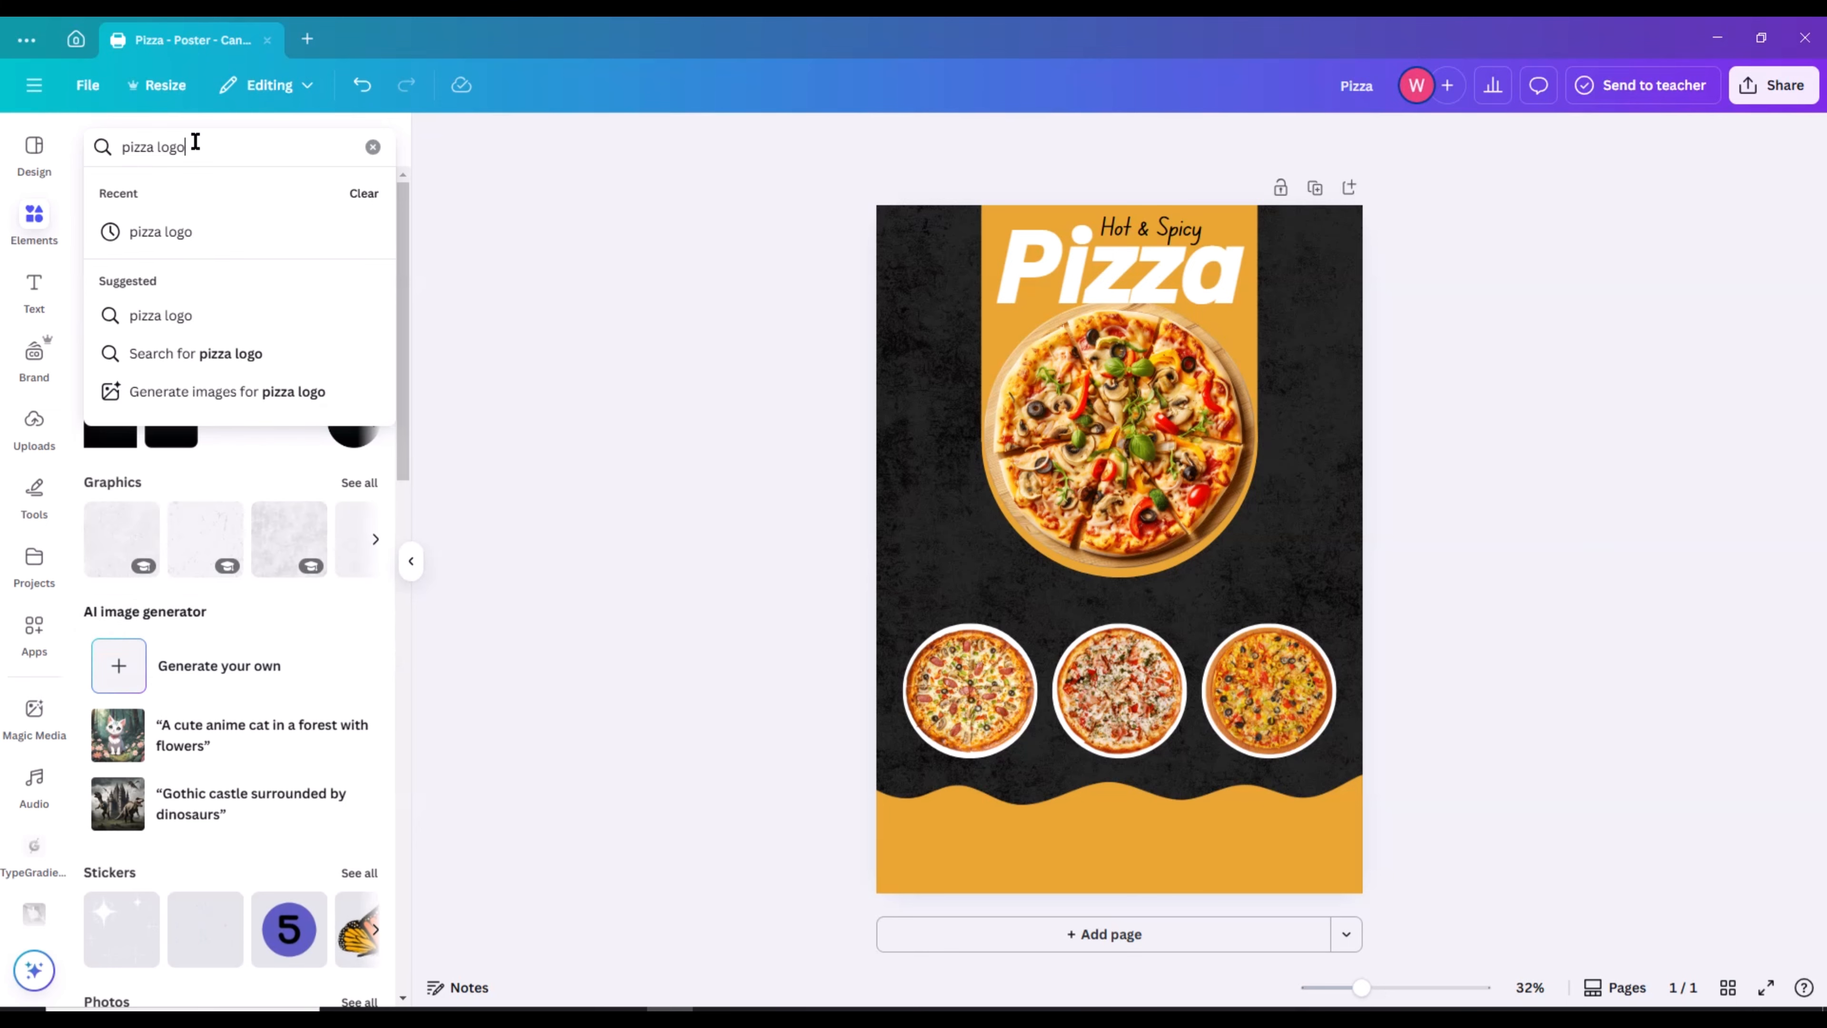
{"action": "key", "text": "Return"}
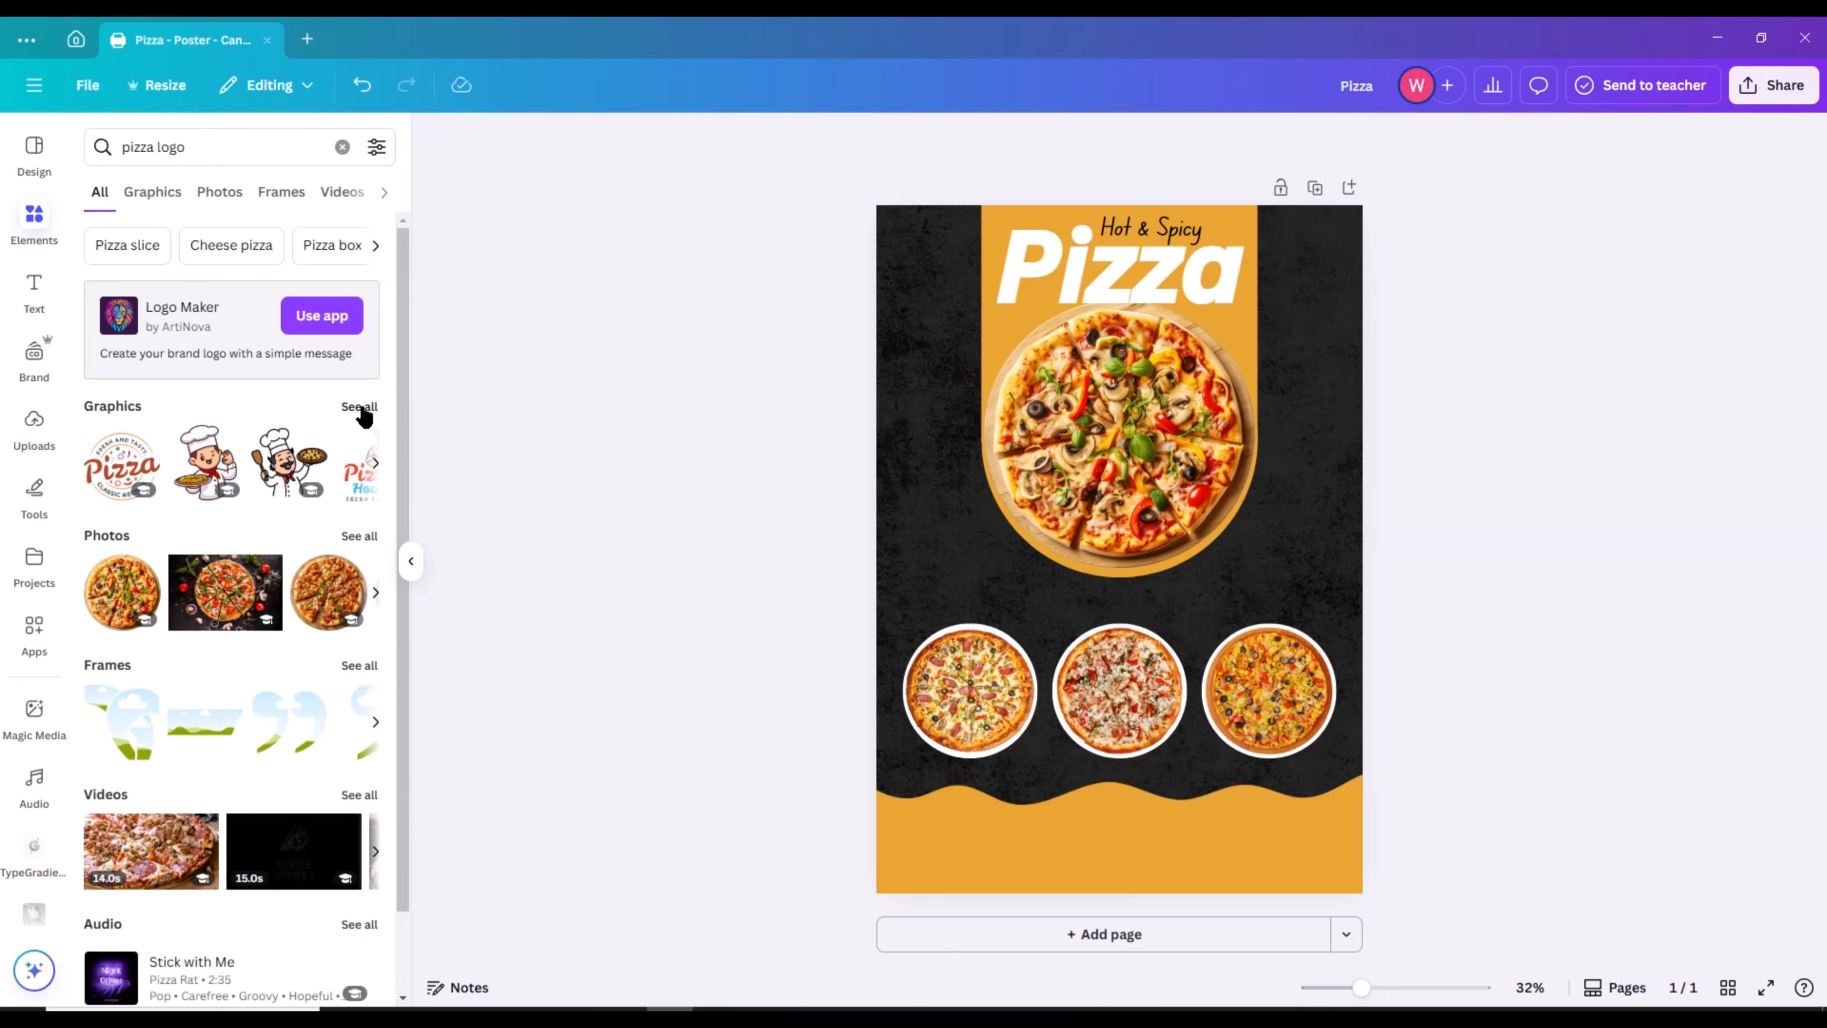
{"action": "left_click", "coordinate": [360, 406]}
{"action": "scroll", "coordinate": [332, 387], "scroll_direction": "down", "scroll_amount": 3}
{"action": "left_click", "coordinate": [129, 389]}
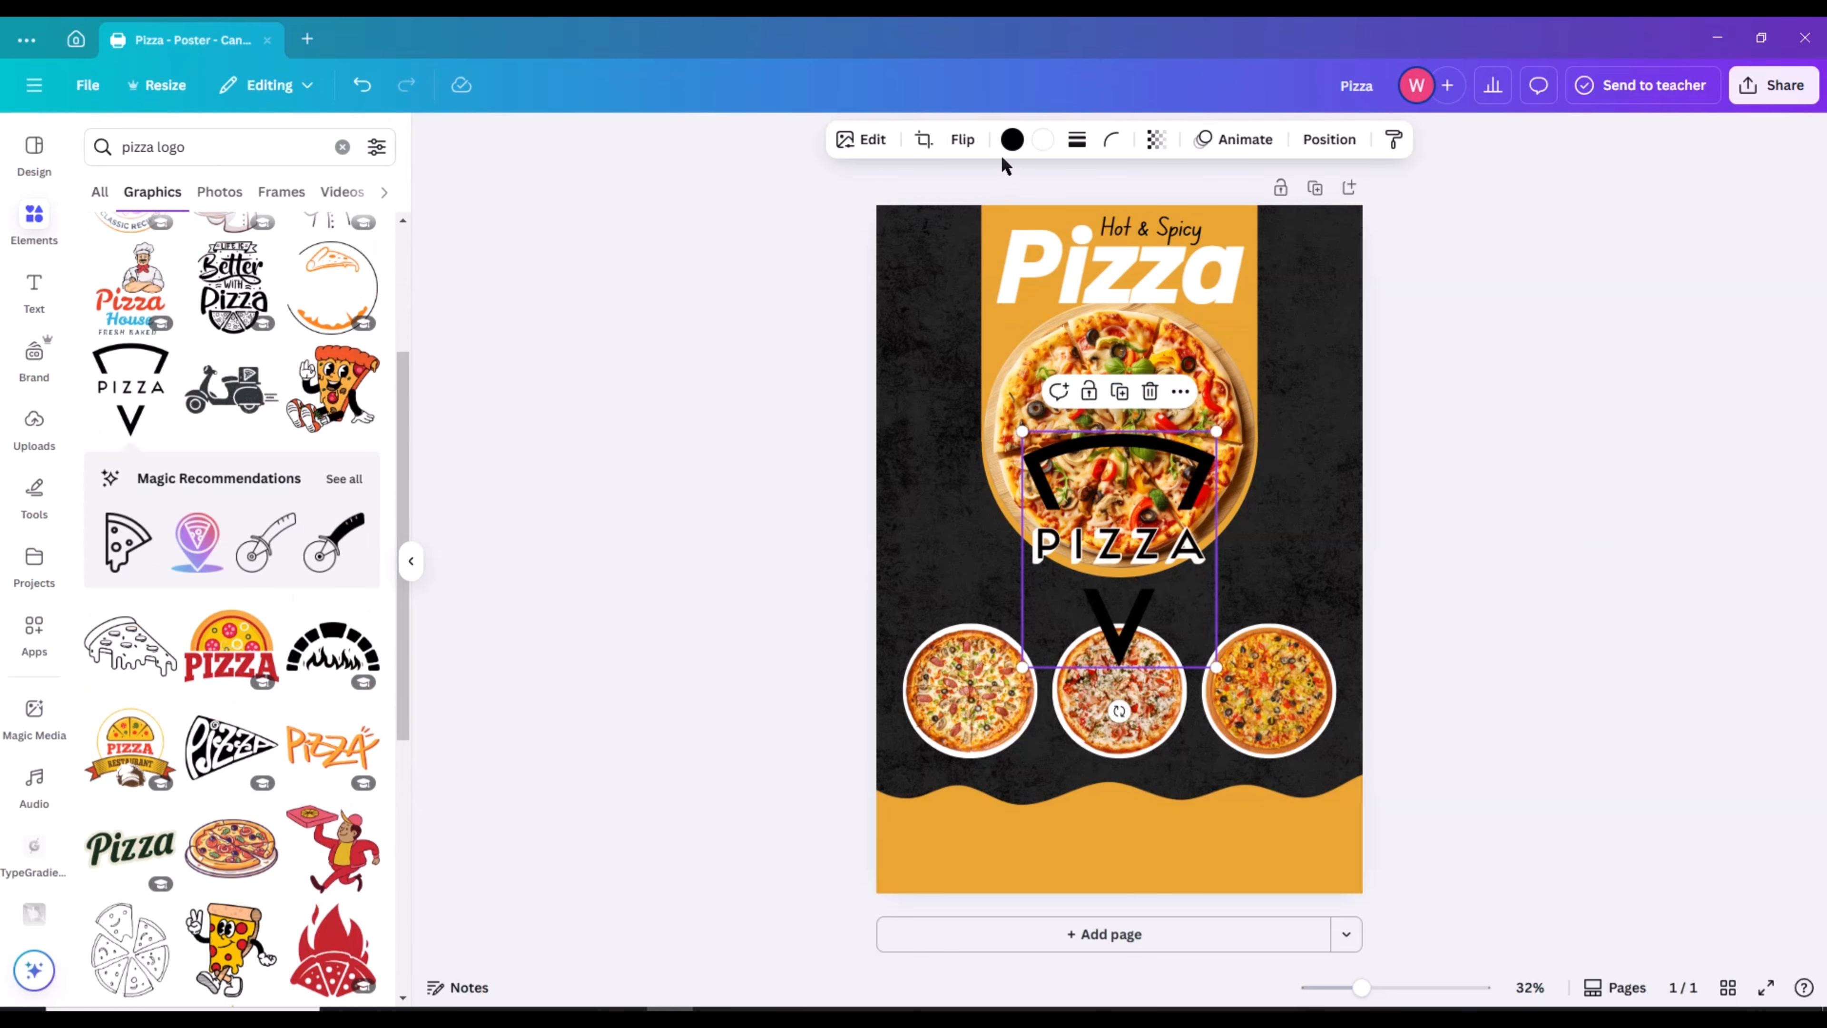
Recolour the logo's black parts orange, shrink it and place it in the poster's upper-left corner beside the orange shape
{"action": "left_click", "coordinate": [1010, 139]}
{"action": "left_click", "coordinate": [266, 523]}
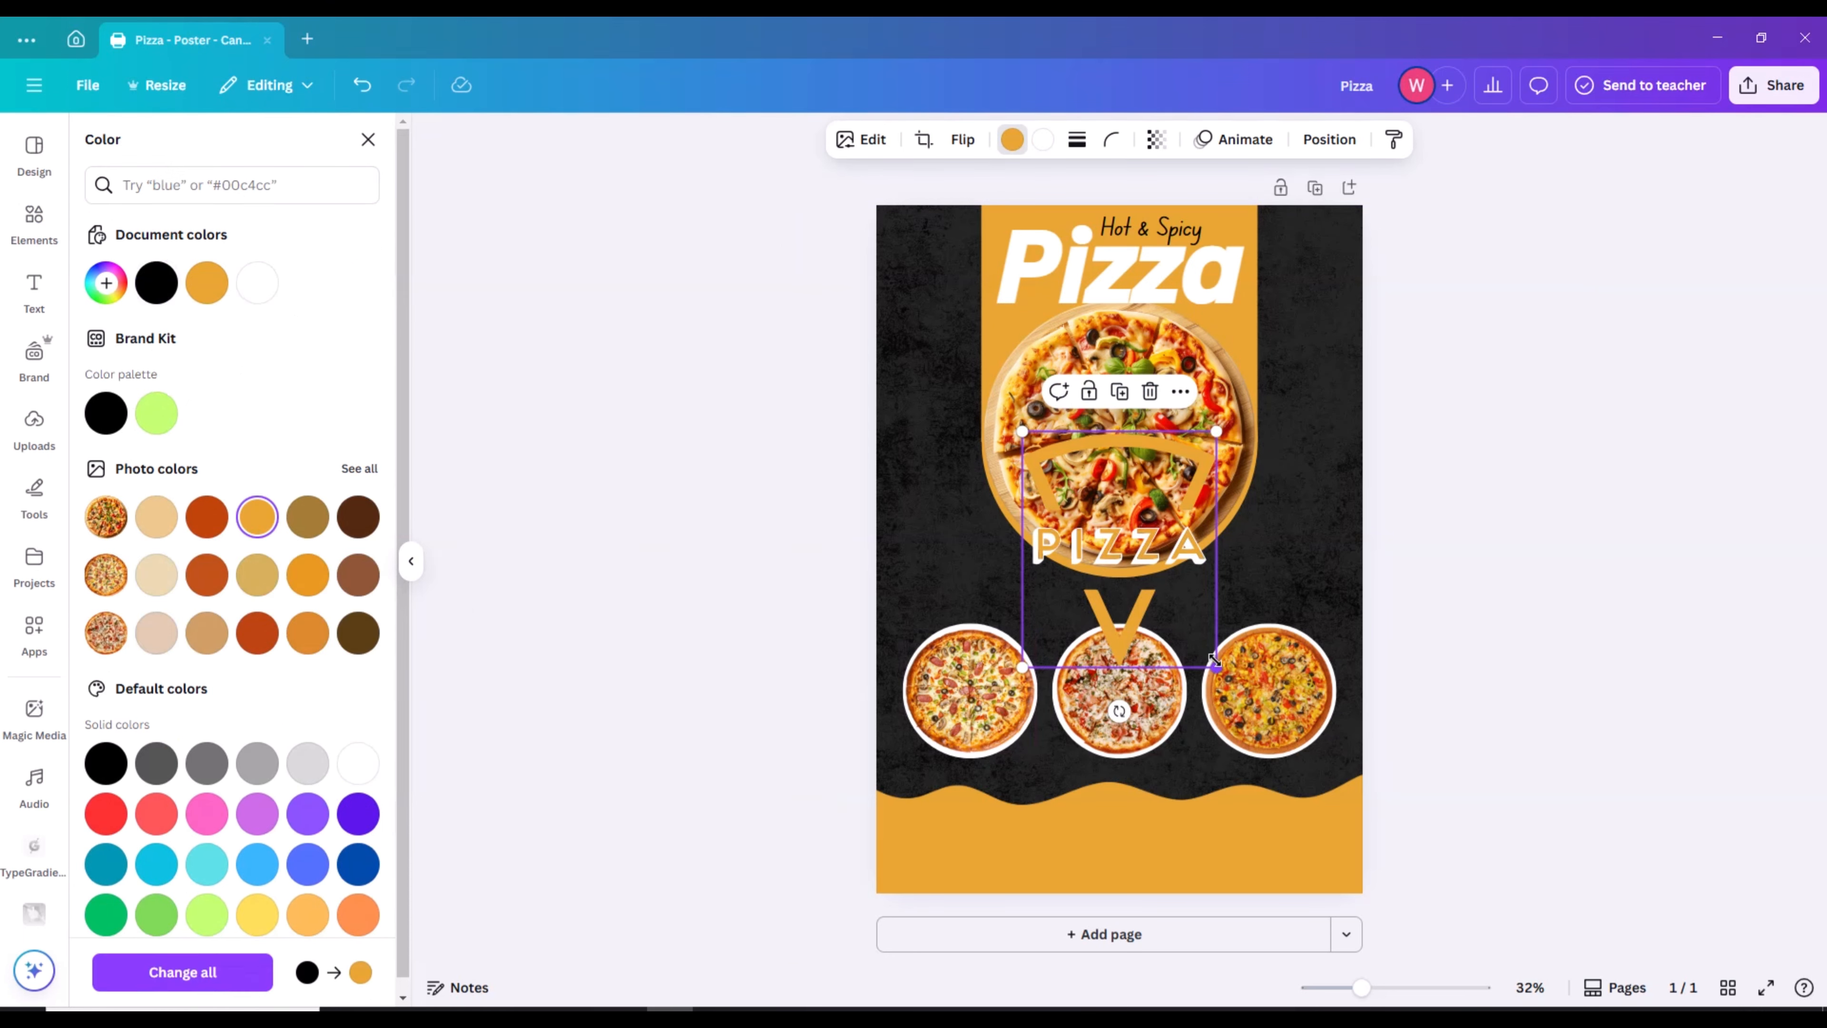
{"action": "left_click_drag", "start_coordinate": [1216, 667], "coordinate": [945, 352]}
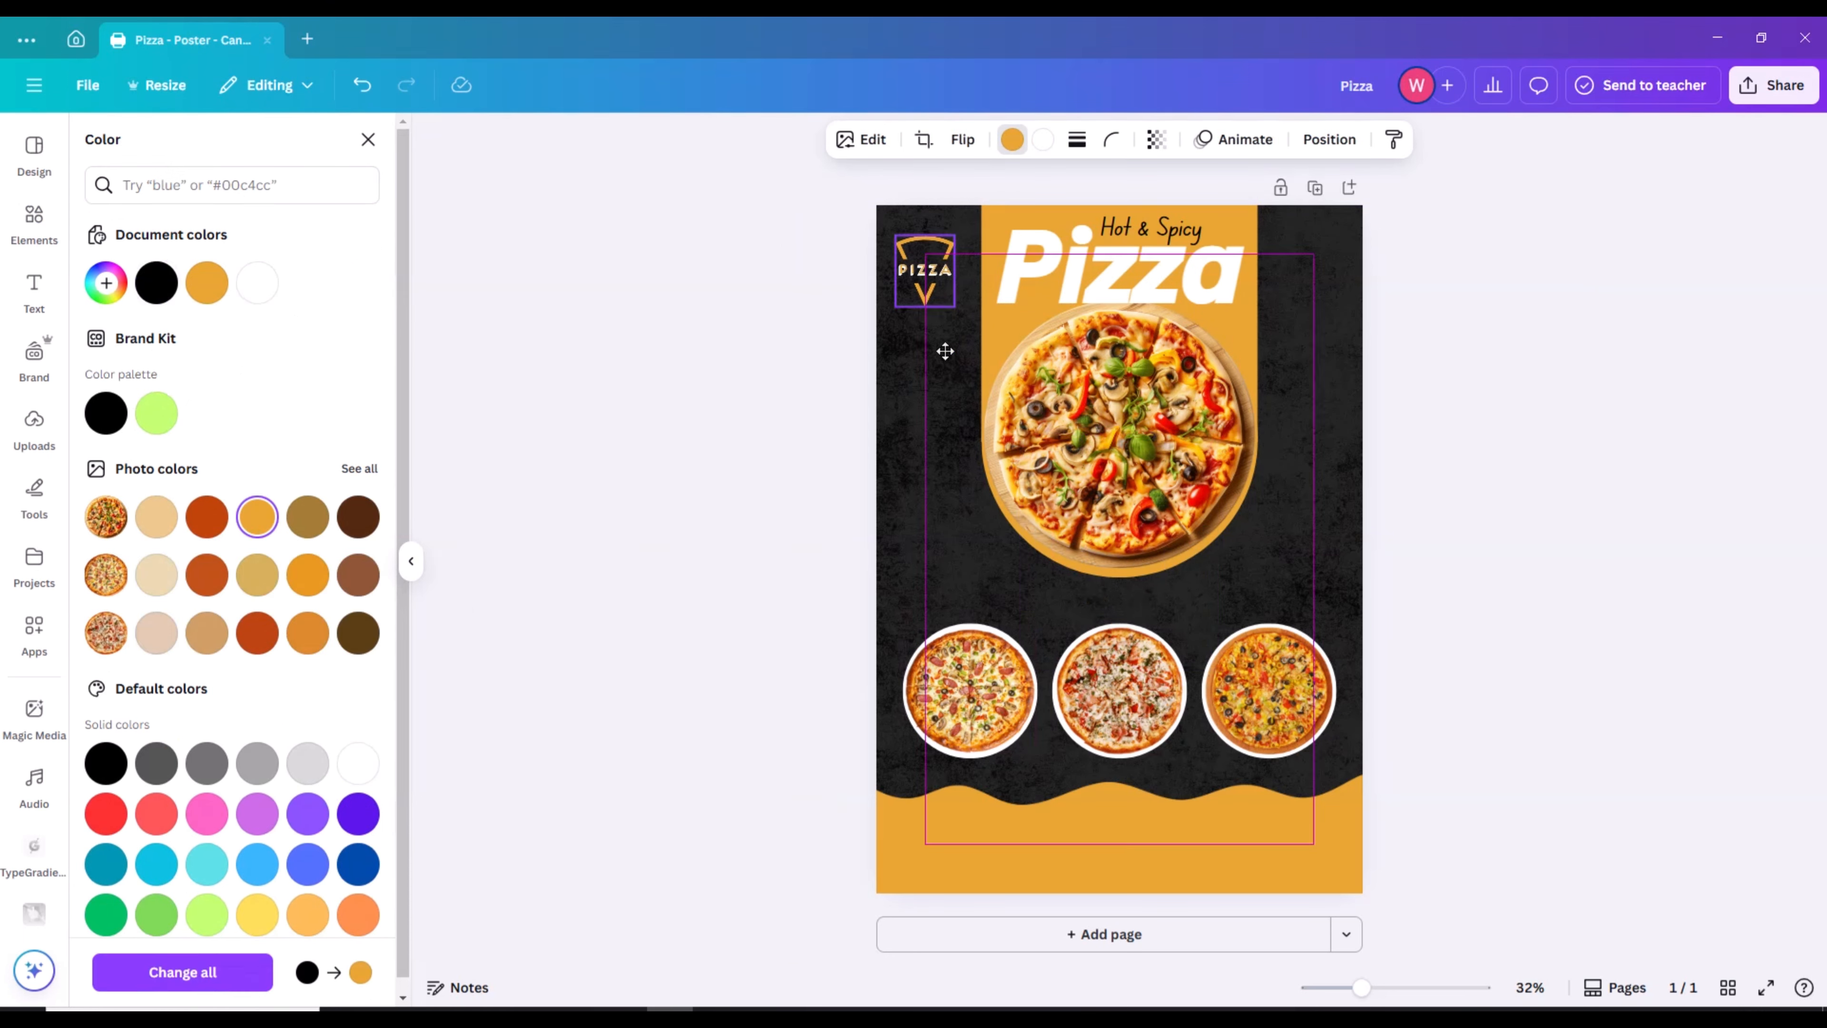
{"action": "left_click", "coordinate": [748, 353]}
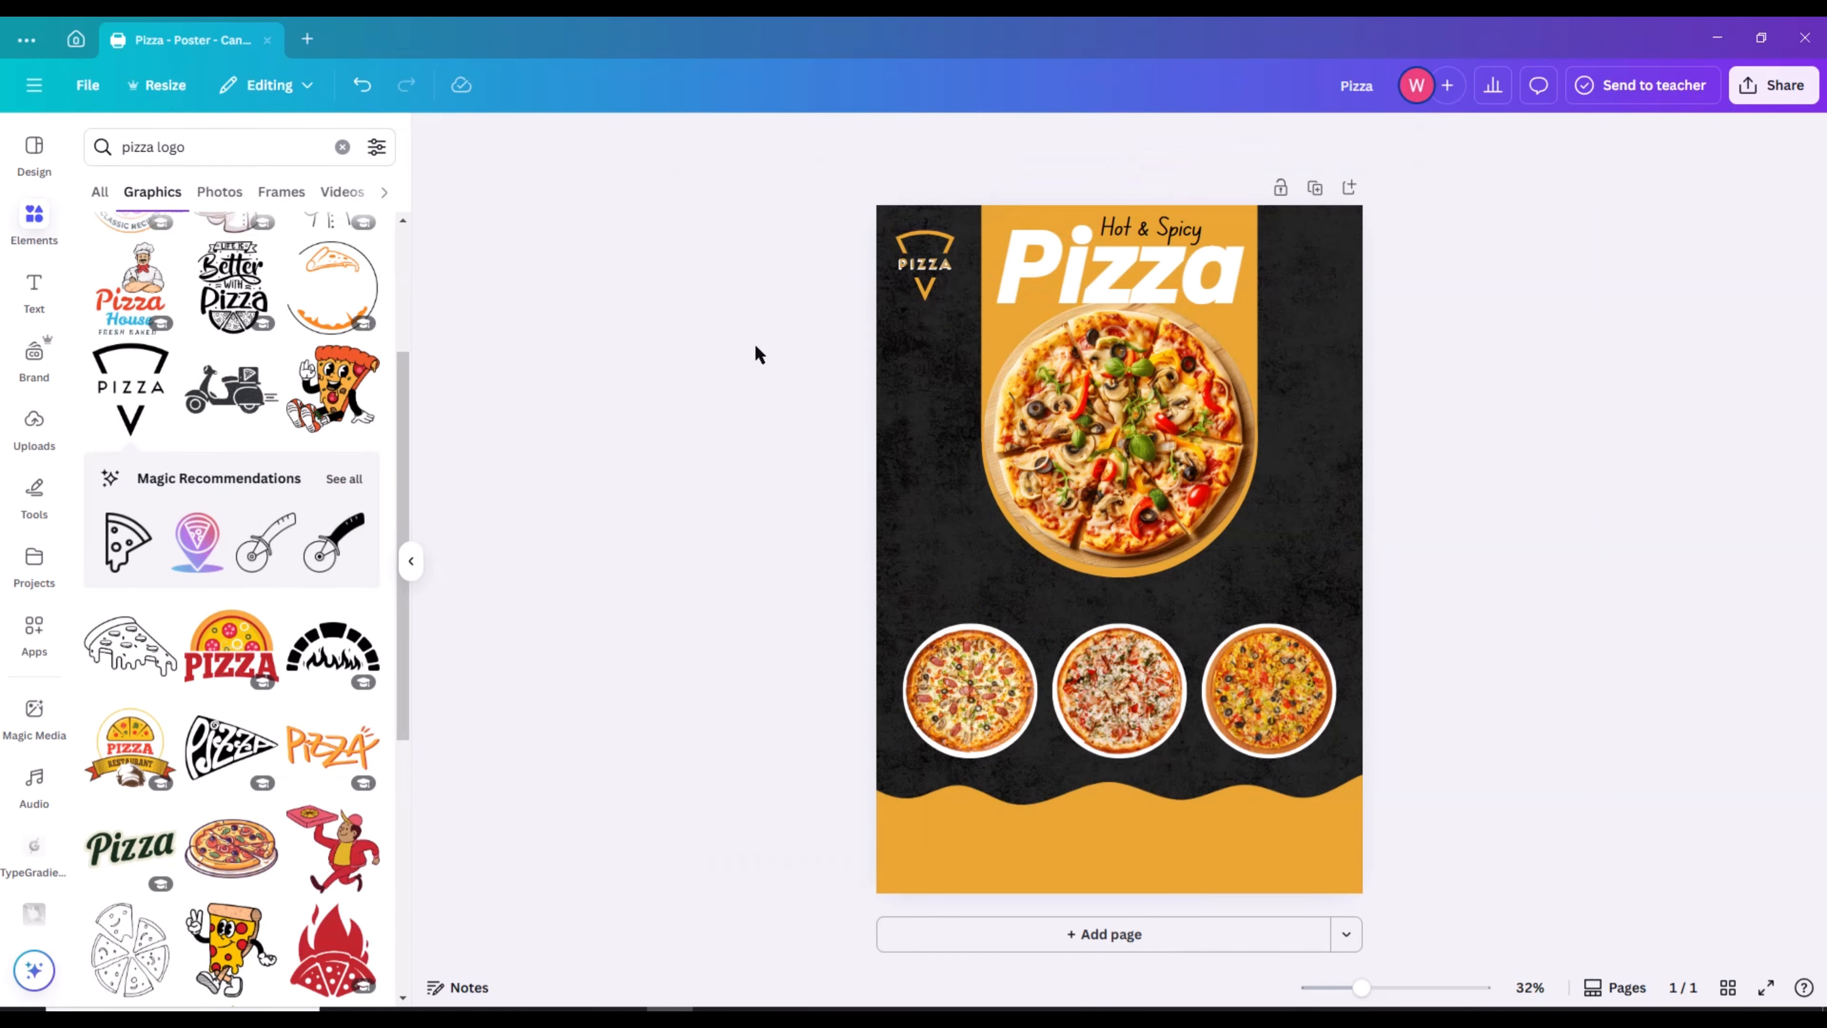
{"action": "left_click", "coordinate": [920, 288]}
{"action": "left_click_drag", "start_coordinate": [918, 298], "coordinate": [925, 286]}
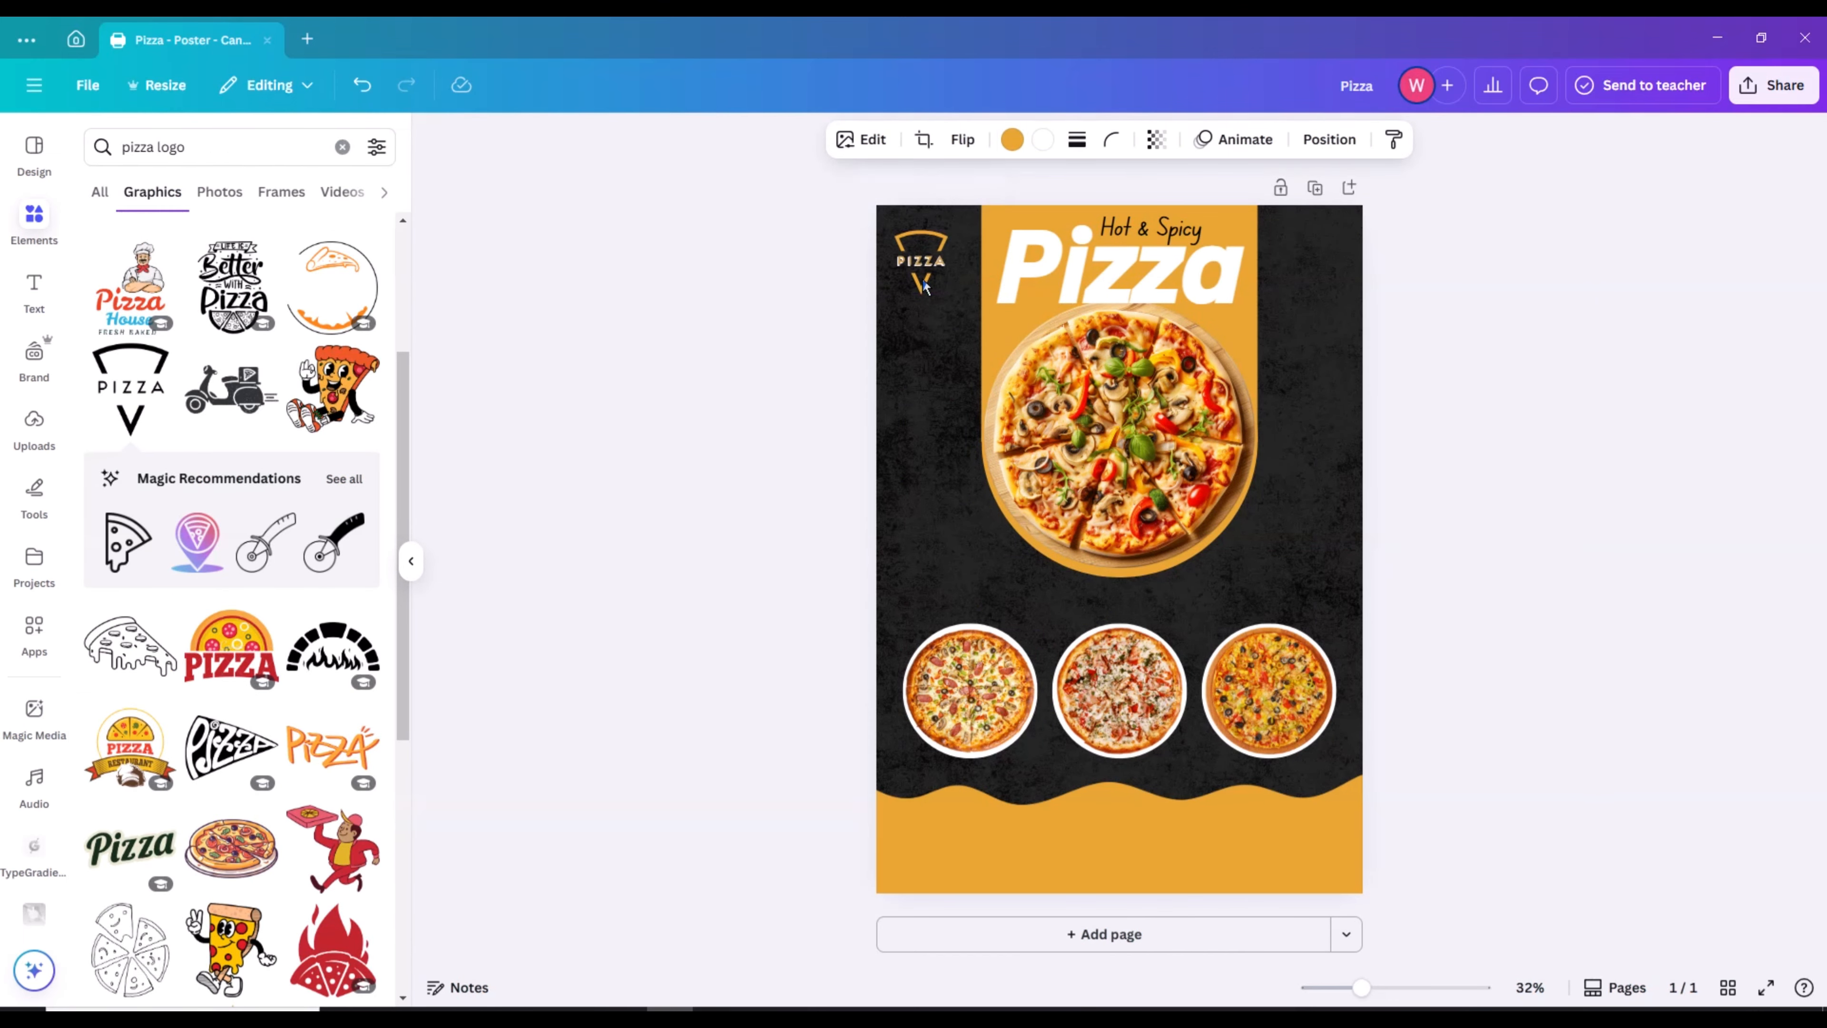
{"action": "left_click", "coordinate": [791, 322]}
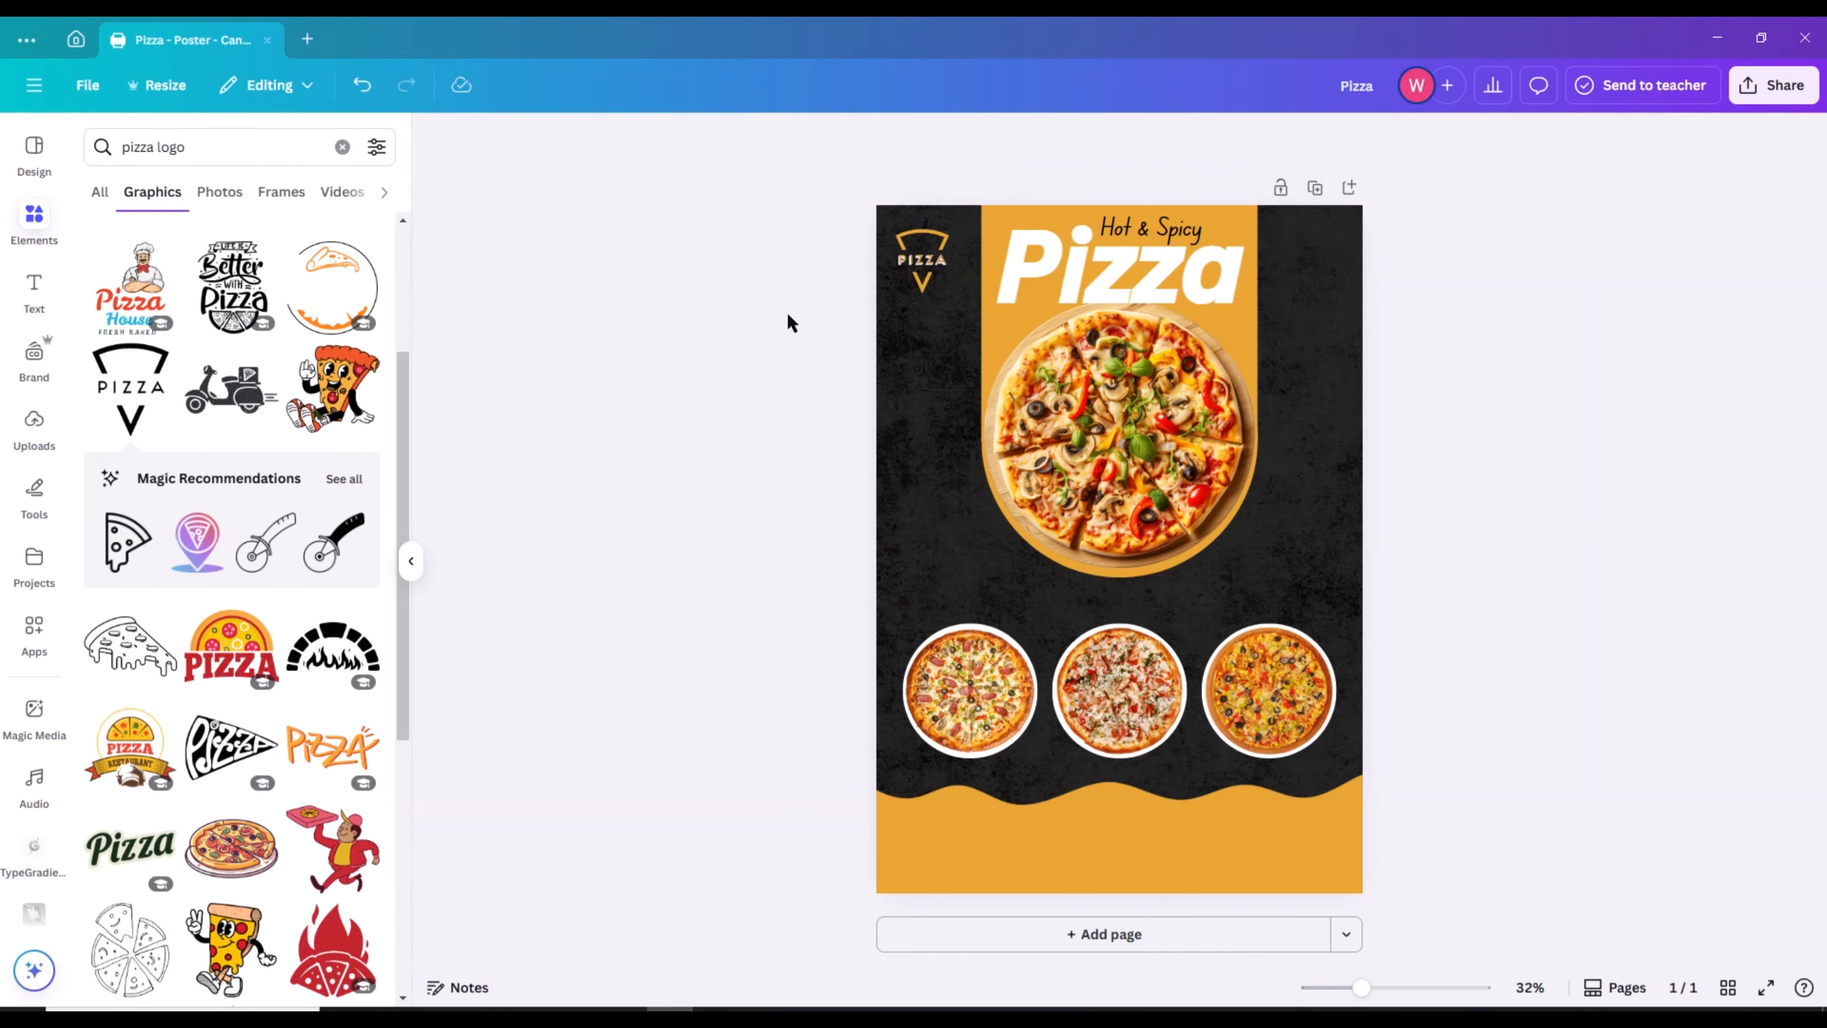
Find a "phone icon" graphic, add the round black one, and place it small at the left end of the orange wave
{"action": "left_click", "coordinate": [342, 147]}
{"action": "left_click", "coordinate": [236, 147]}
{"action": "type", "text": "phone icon"}
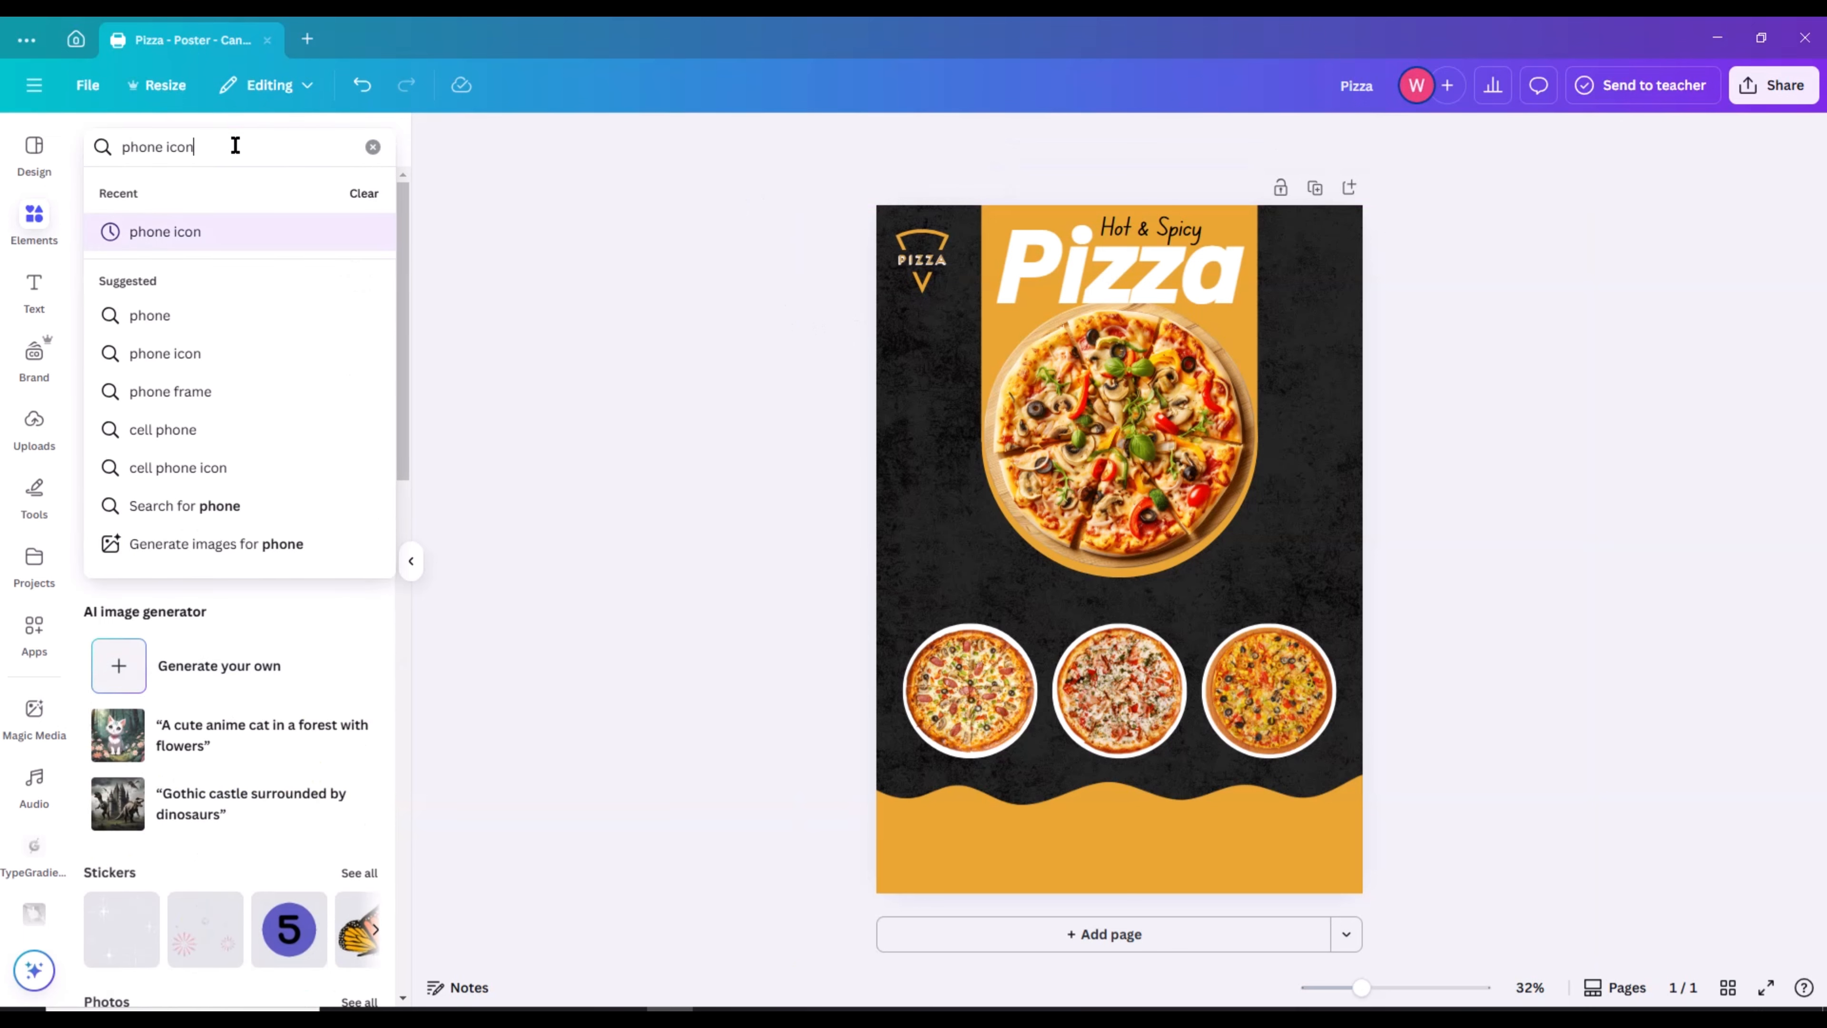
{"action": "key", "text": "Return"}
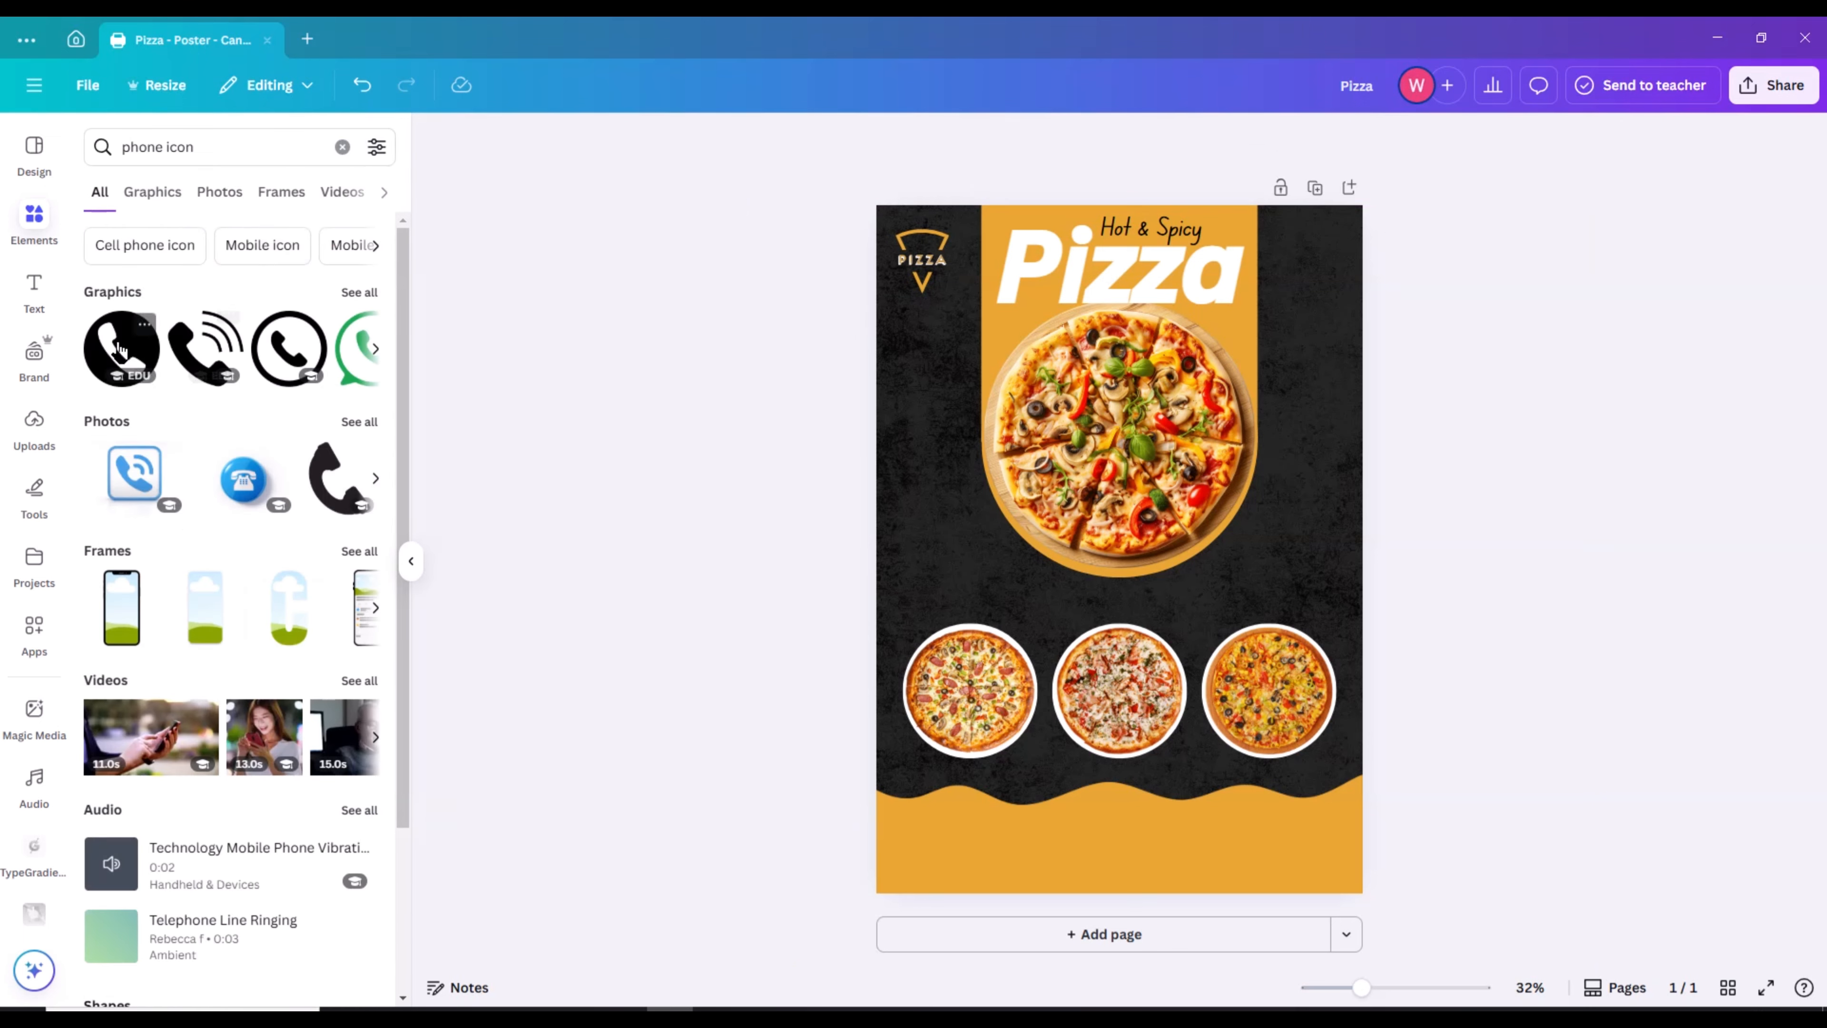
{"action": "left_click", "coordinate": [120, 351]}
{"action": "left_click_drag", "start_coordinate": [1225, 654], "coordinate": [919, 884]}
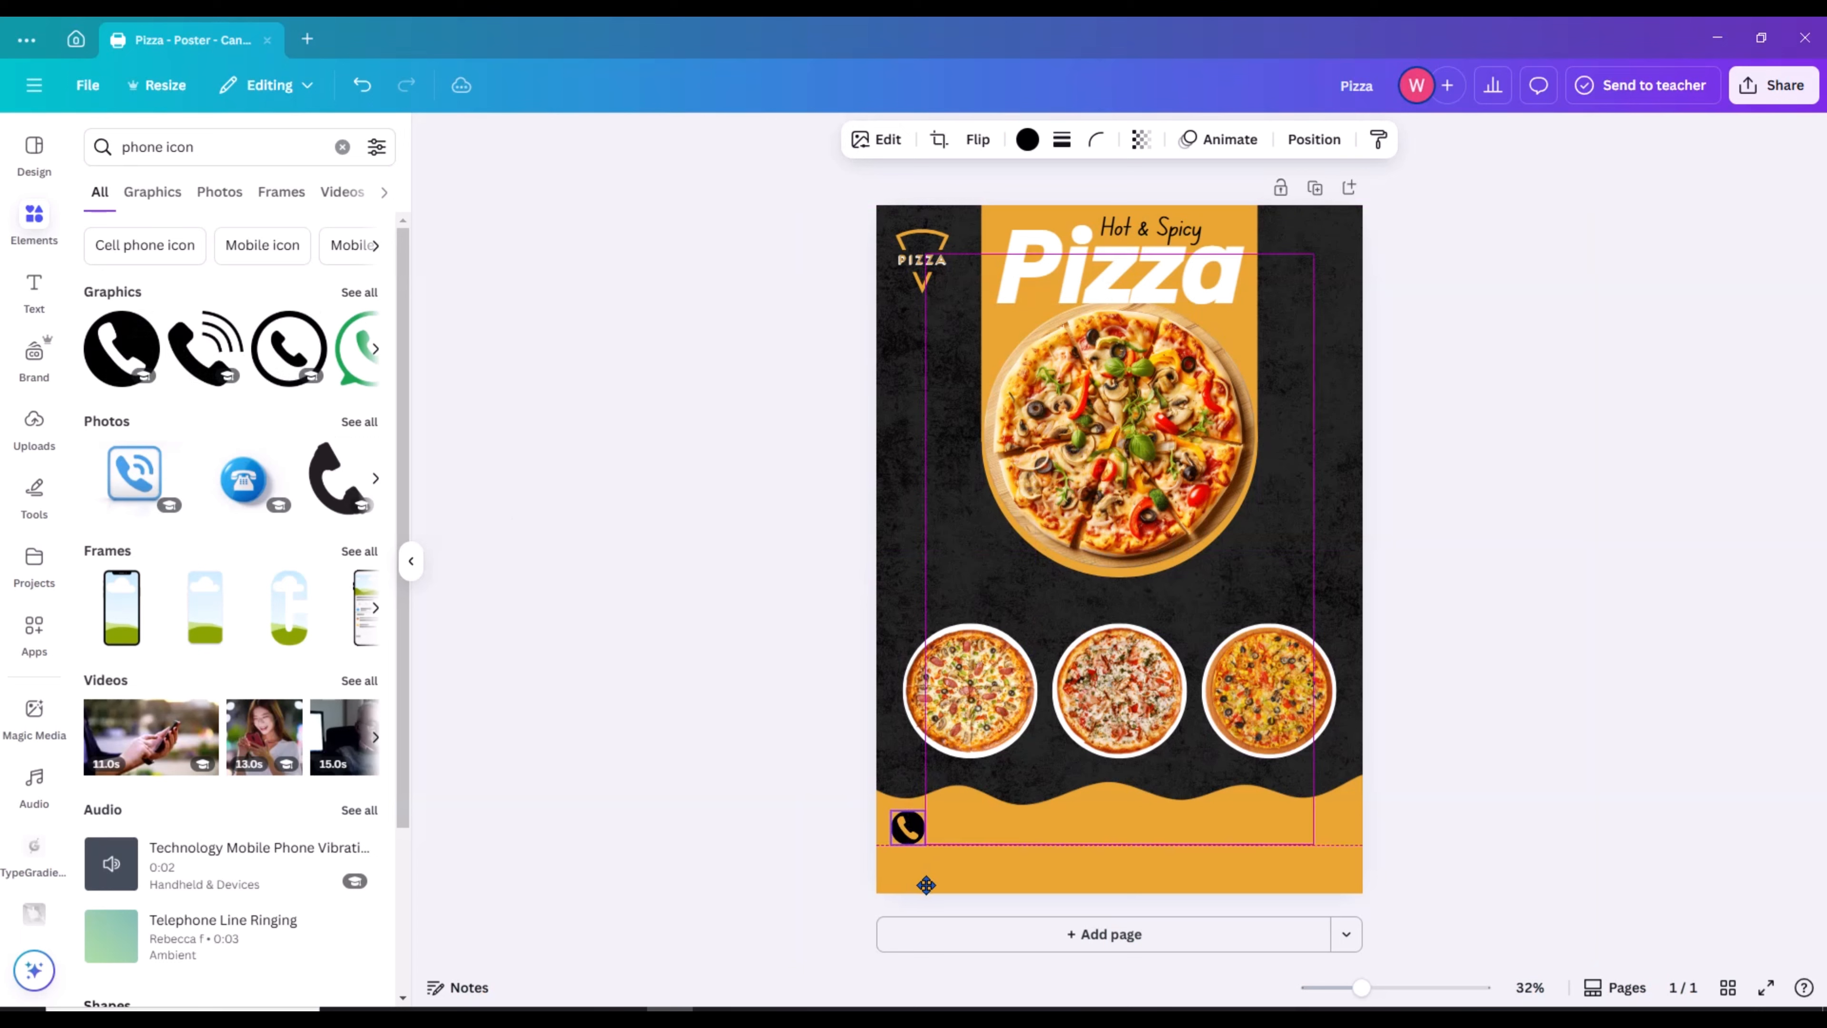
{"action": "left_click", "coordinate": [560, 581]}
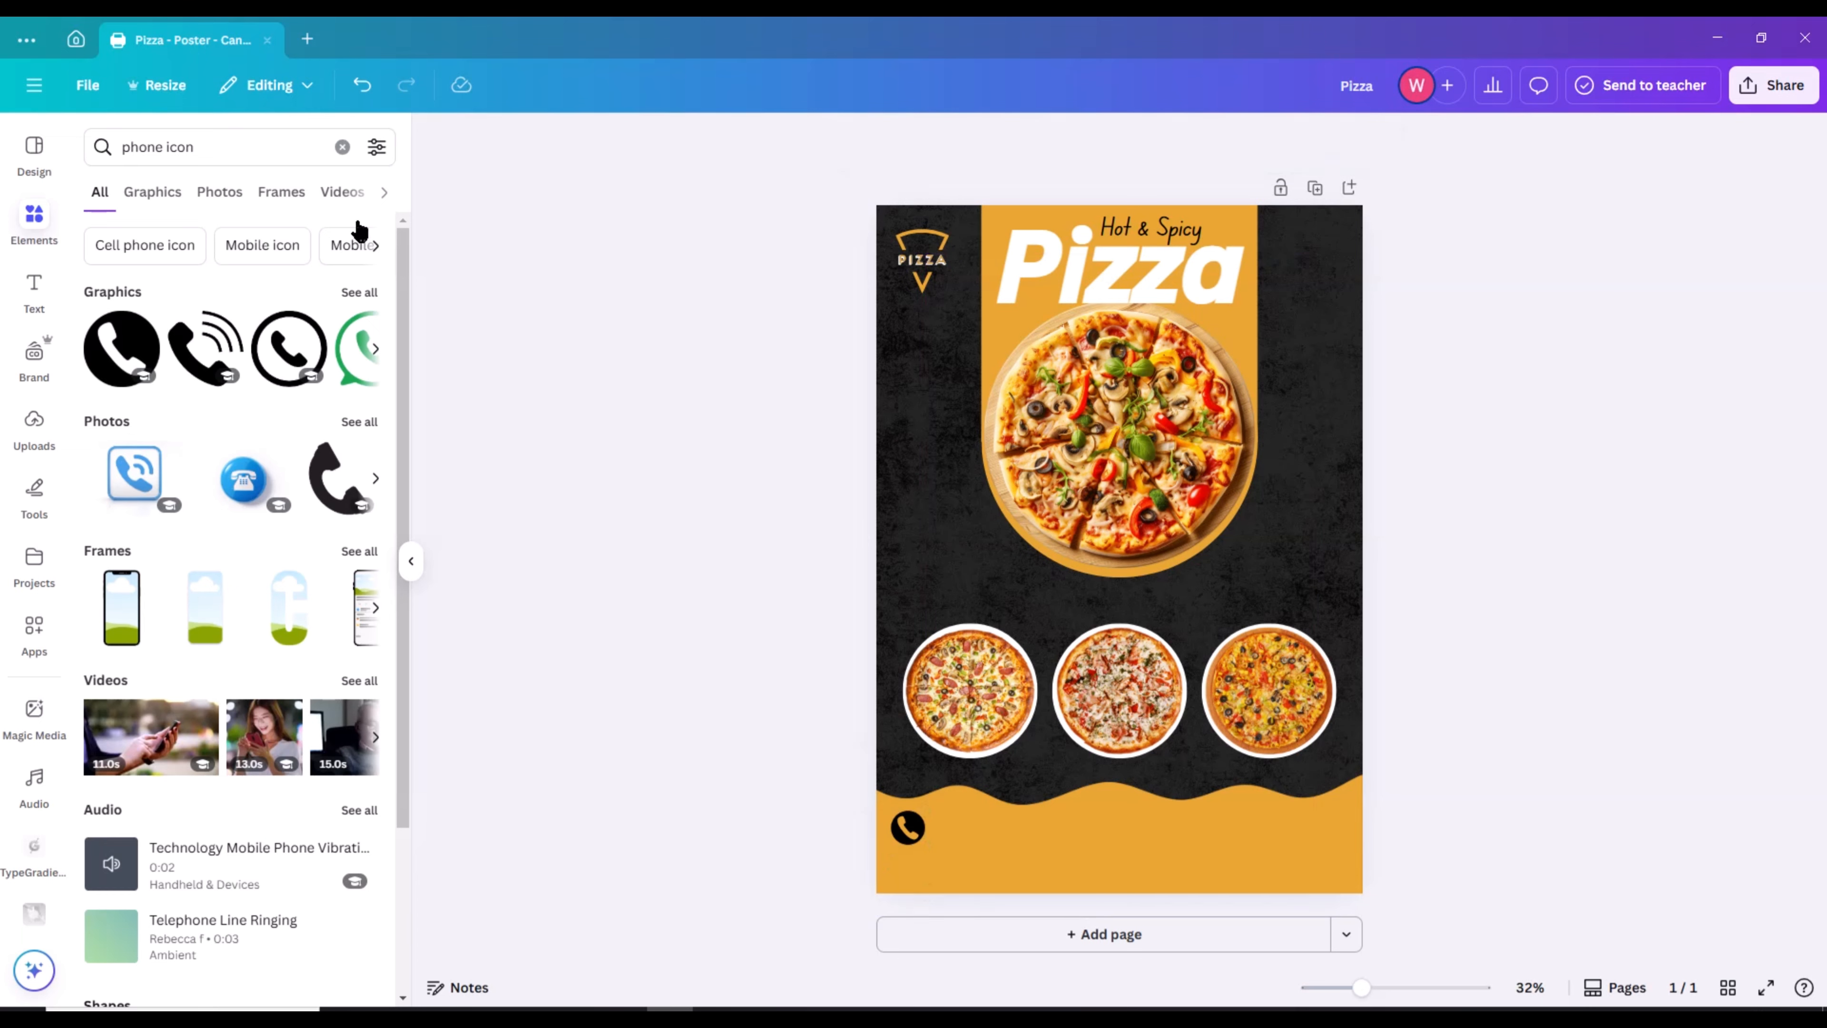
Find a "website icon" graphic, add the round black globe, and place it small directly below the phone icon
{"action": "left_click", "coordinate": [342, 147]}
{"action": "type", "text": "webs"}
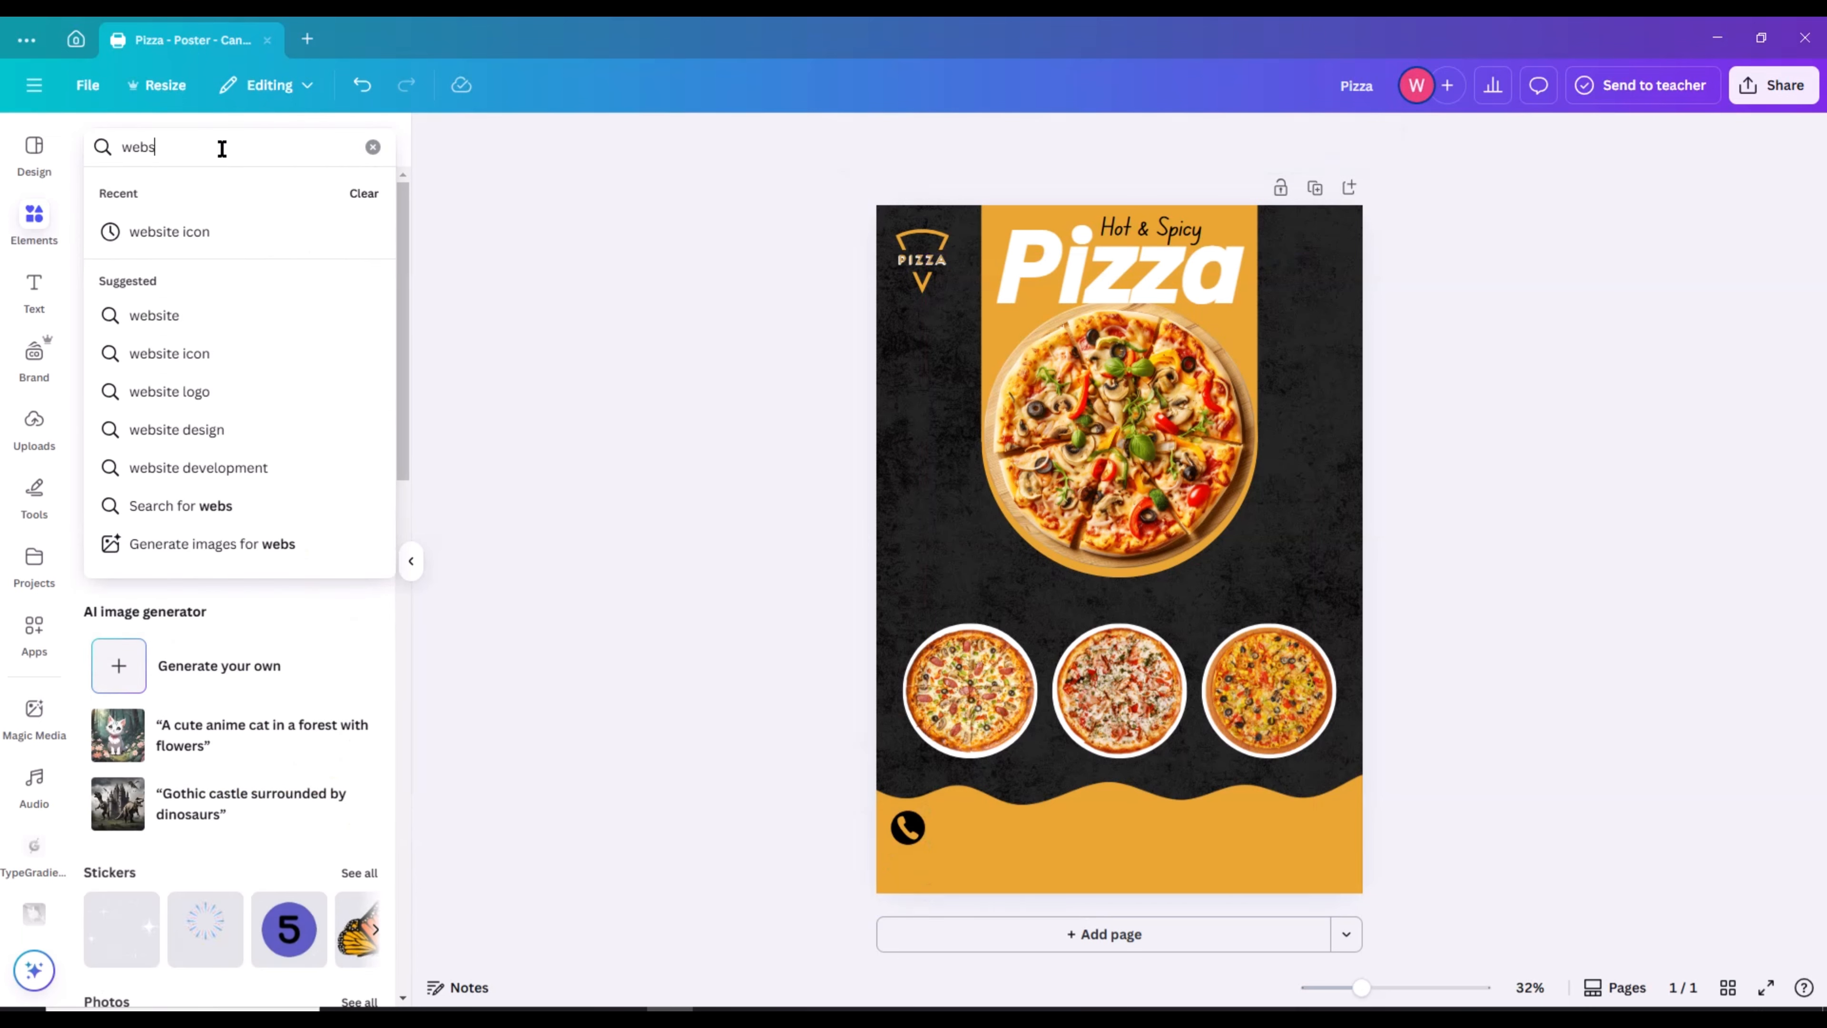
{"action": "left_click", "coordinate": [216, 230]}
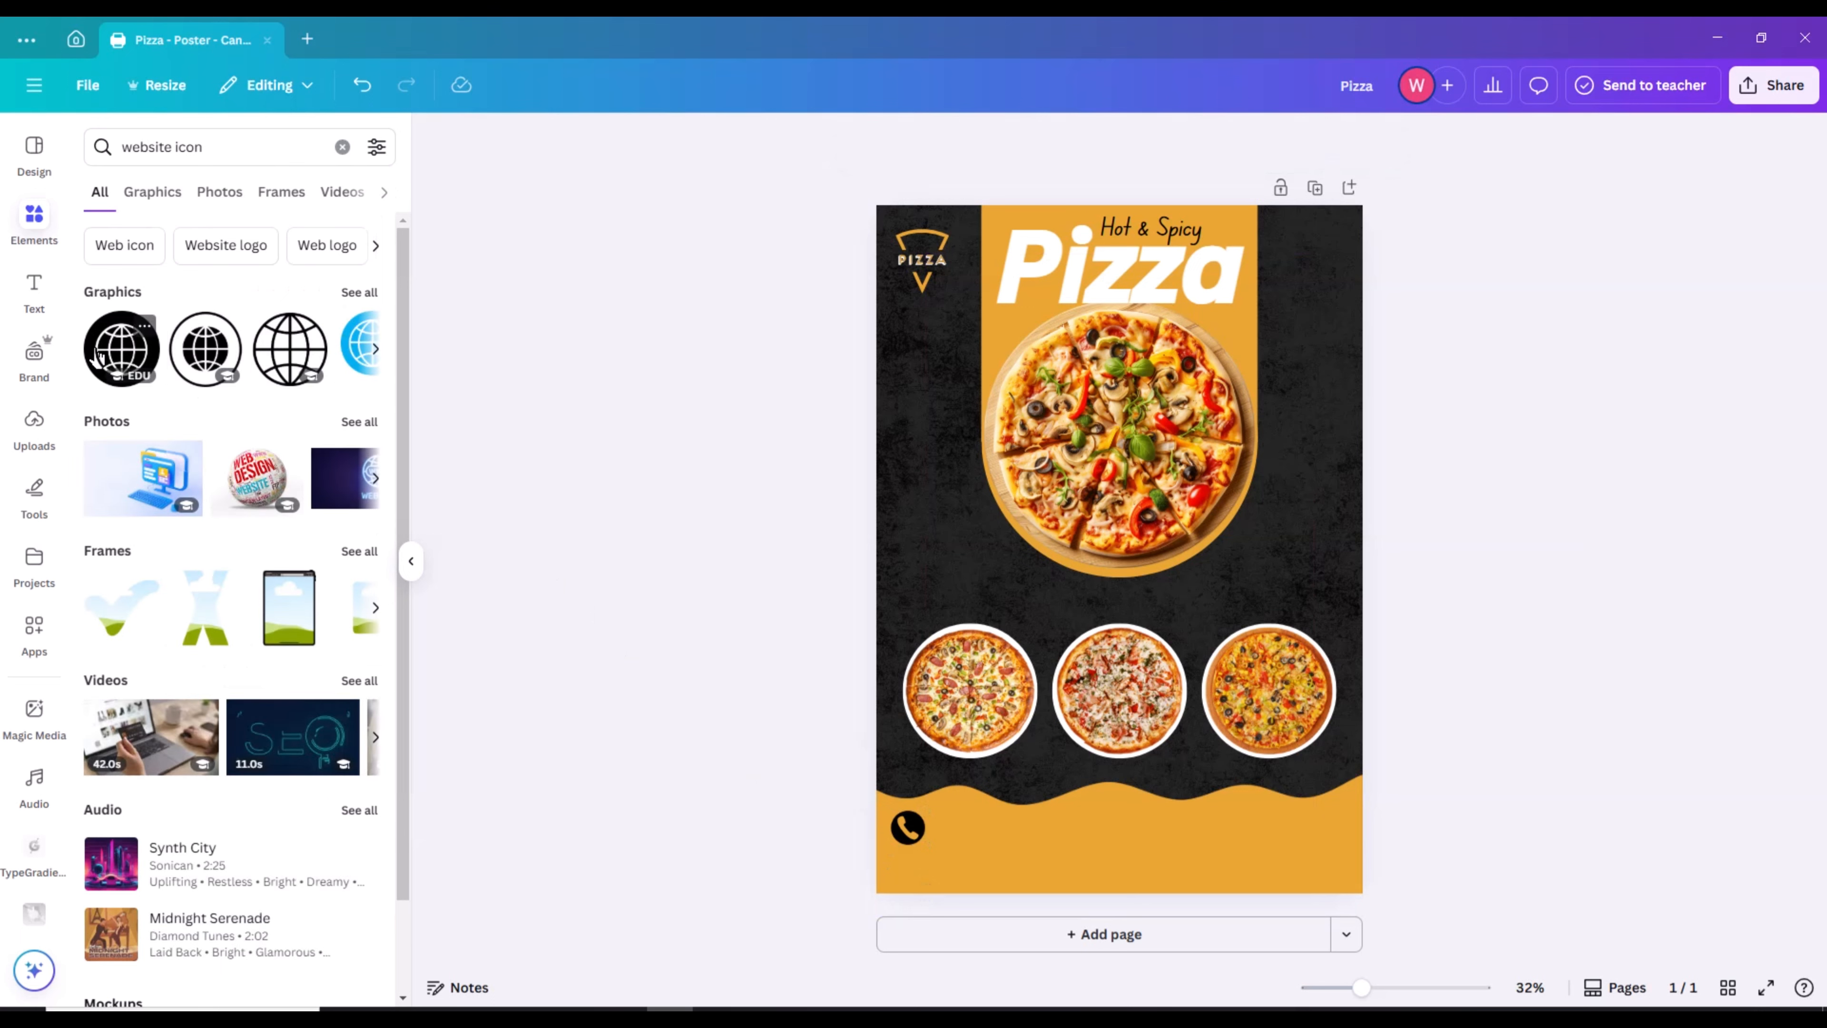
{"action": "left_click", "coordinate": [121, 348]}
{"action": "left_click_drag", "start_coordinate": [1215, 649], "coordinate": [933, 927]}
{"action": "left_click", "coordinate": [692, 727]}
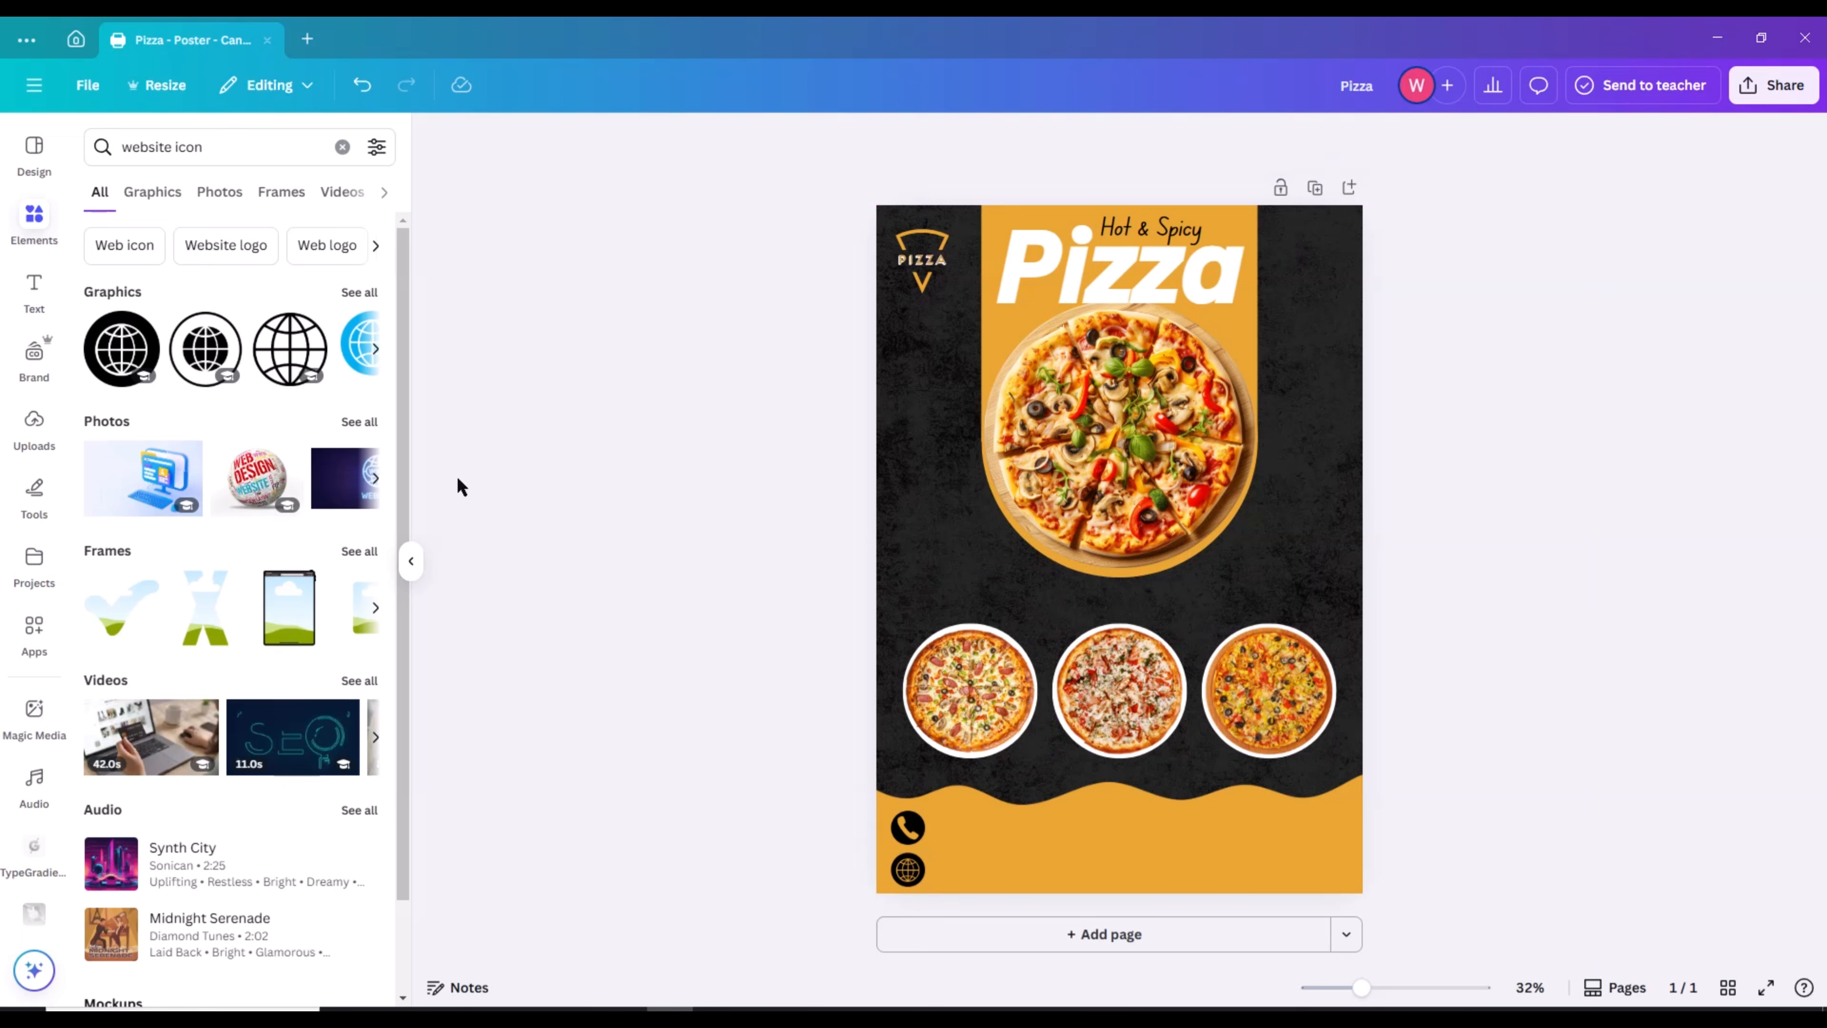
Search for "location", add the black pin with a ring, and place it small on the right half of the orange wave
{"action": "left_click", "coordinate": [343, 147]}
{"action": "left_click", "coordinate": [269, 144]}
{"action": "type", "text": "location"}
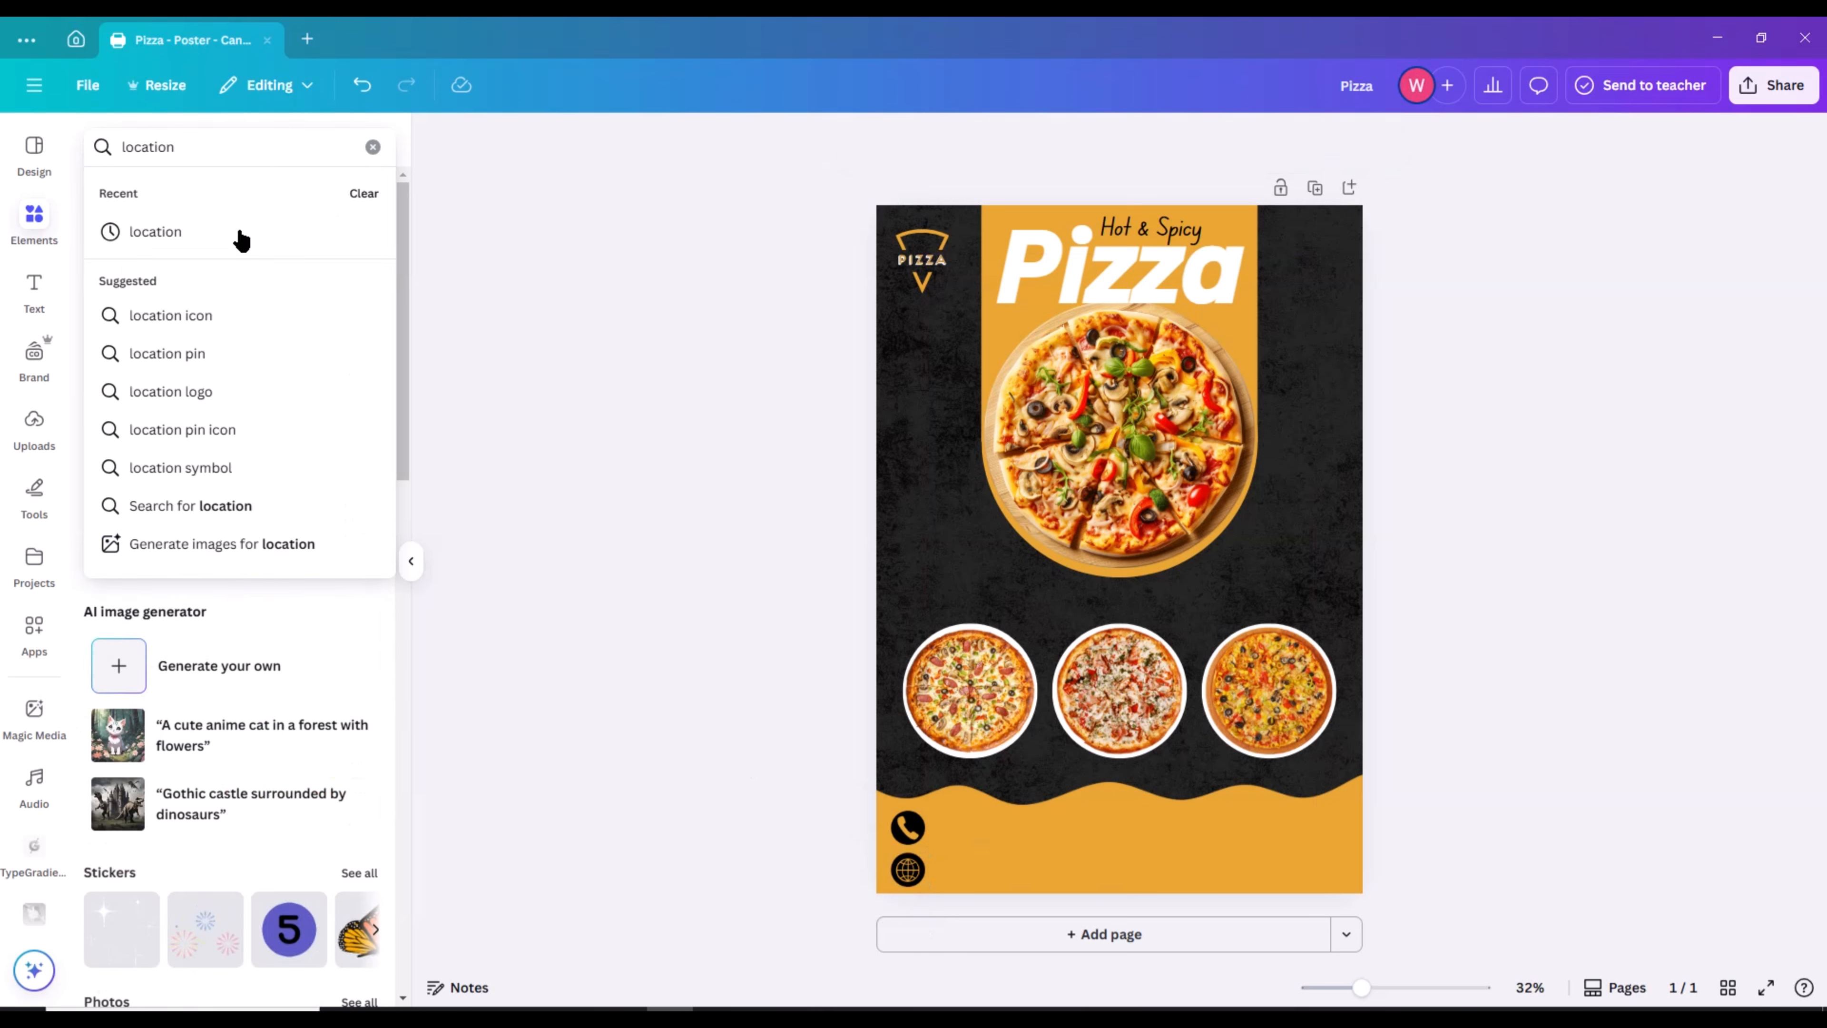
{"action": "left_click", "coordinate": [242, 232]}
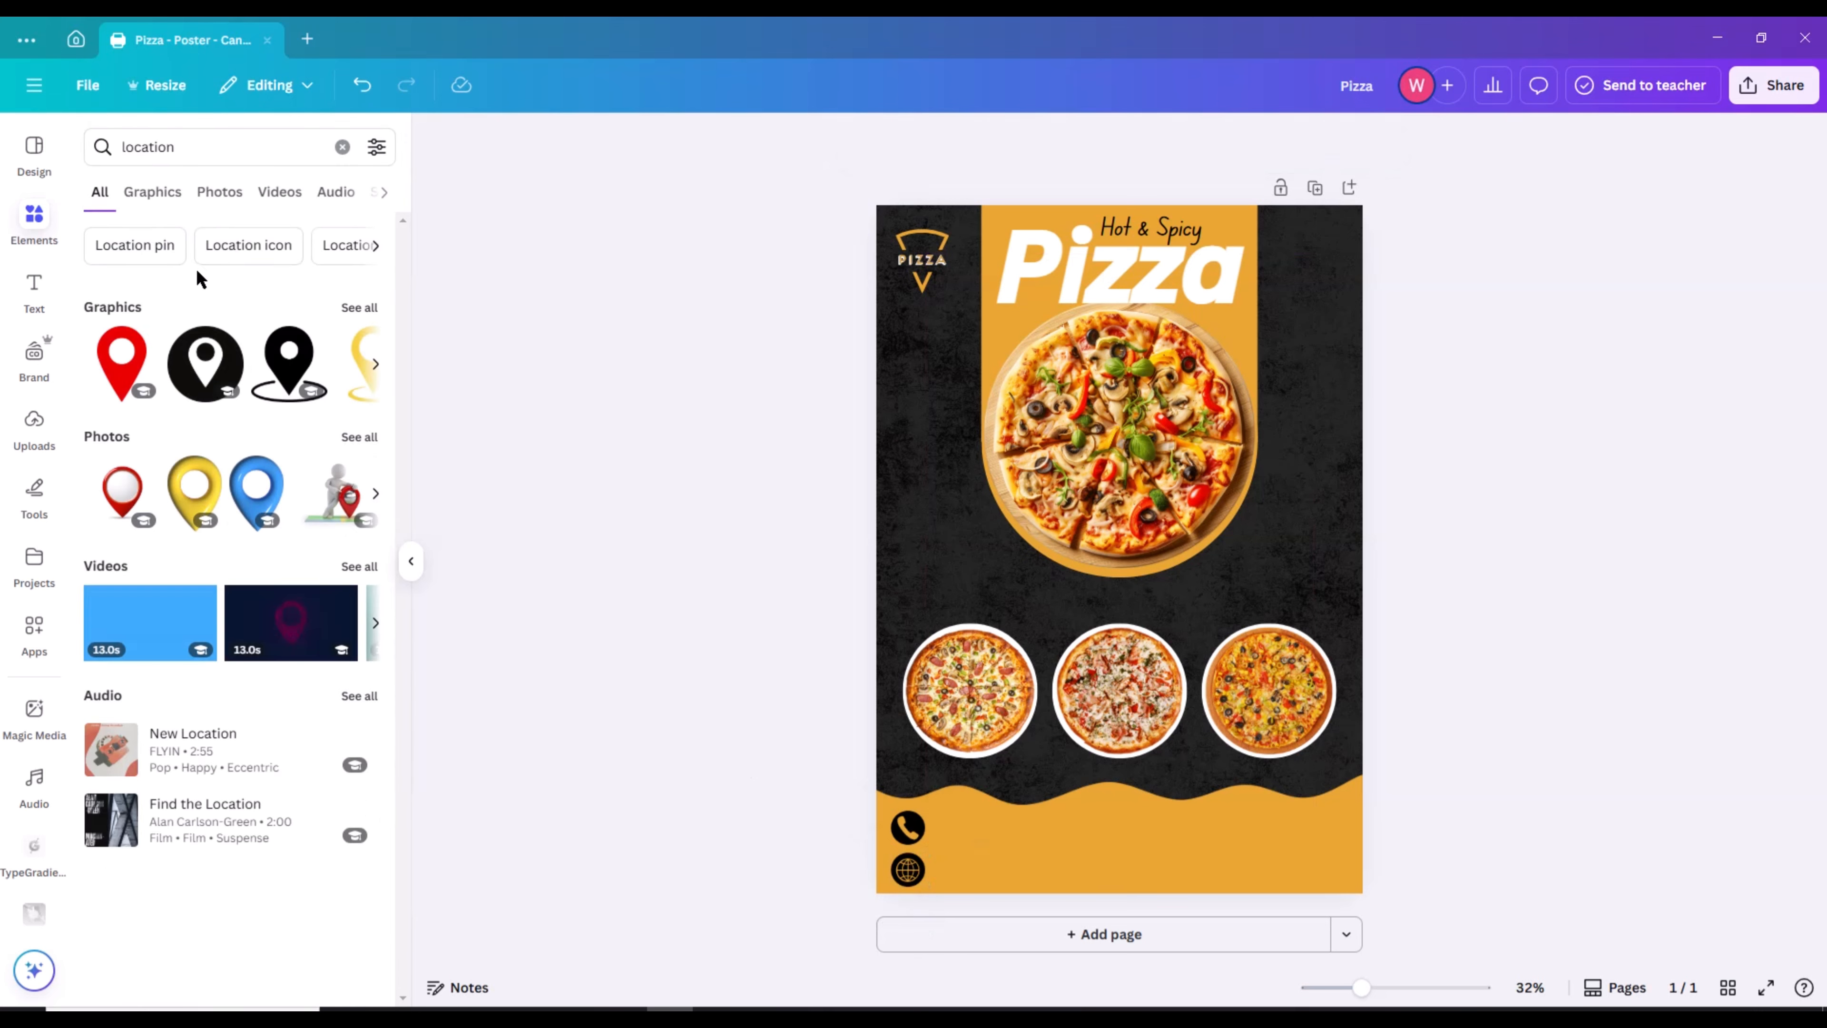
{"action": "left_click", "coordinate": [268, 381]}
{"action": "left_click_drag", "start_coordinate": [1208, 651], "coordinate": [1173, 855]}
{"action": "left_click", "coordinate": [1574, 763]}
{"action": "left_click", "coordinate": [1175, 853]}
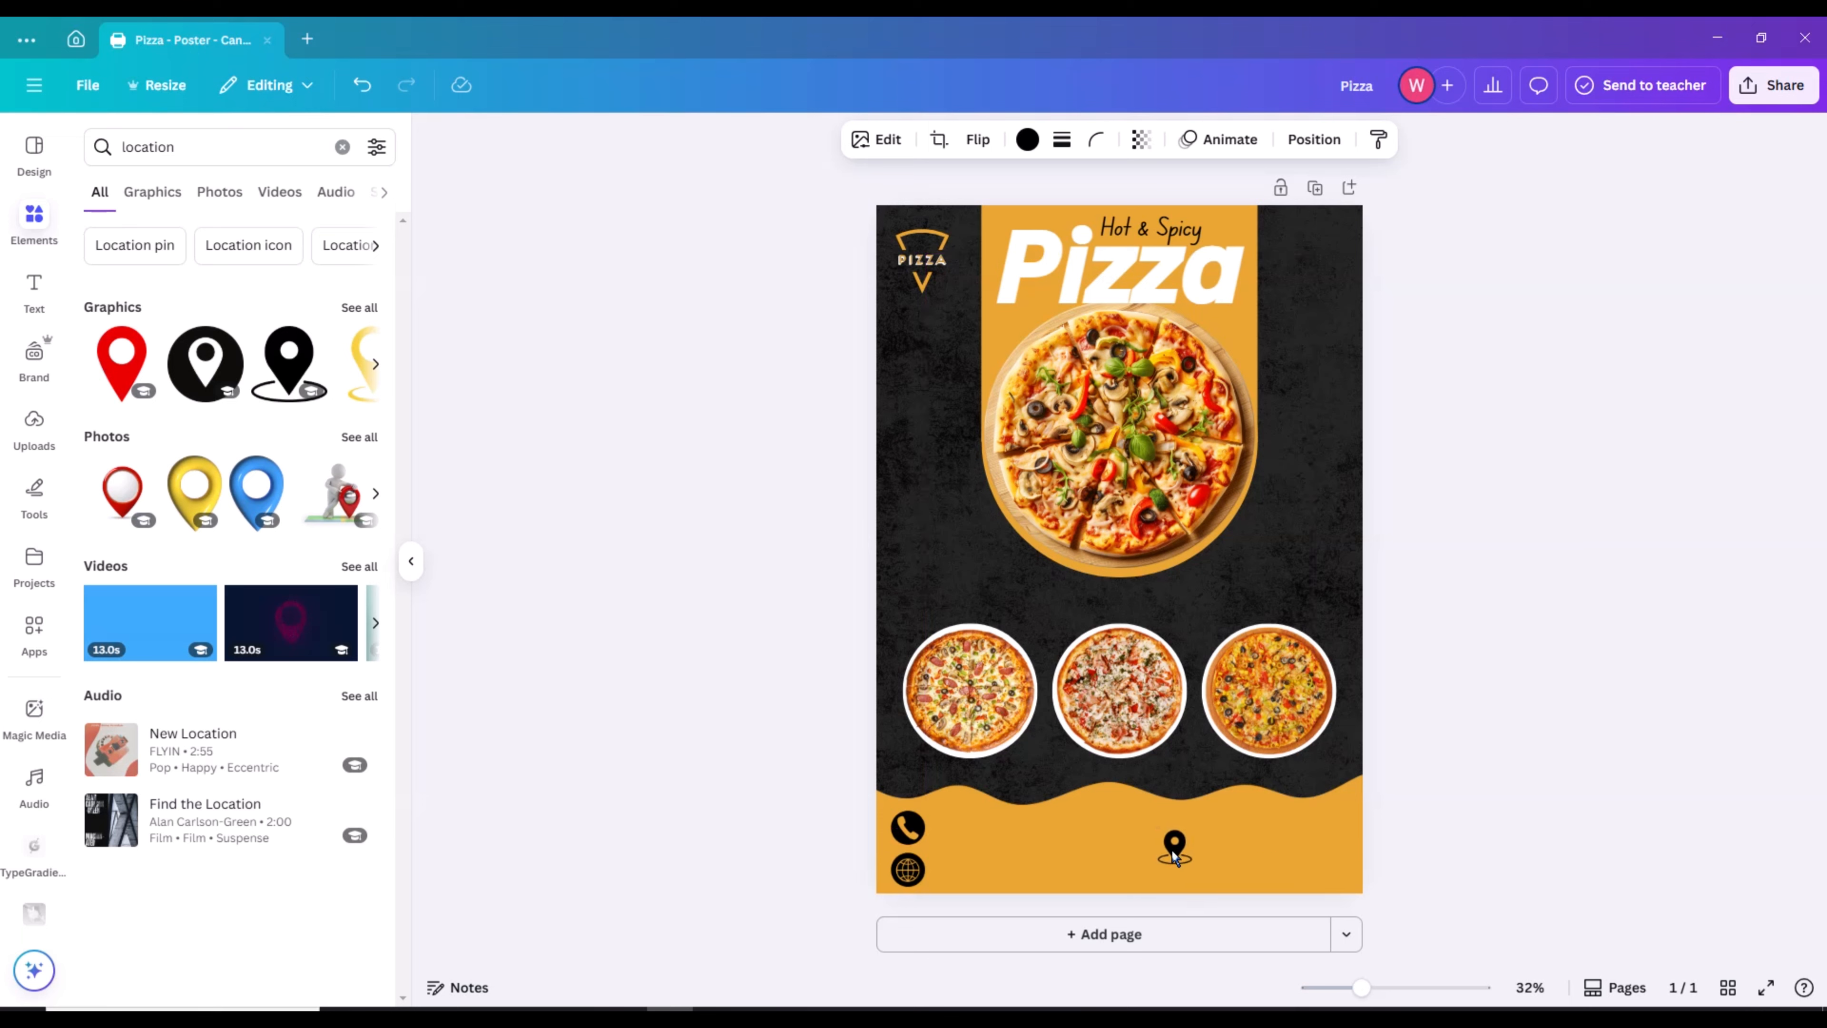
Add a bold subheading of dashes "---------" as the phone placeholder, at size 65.7 beside the phone icon
{"action": "left_click", "coordinate": [34, 288]}
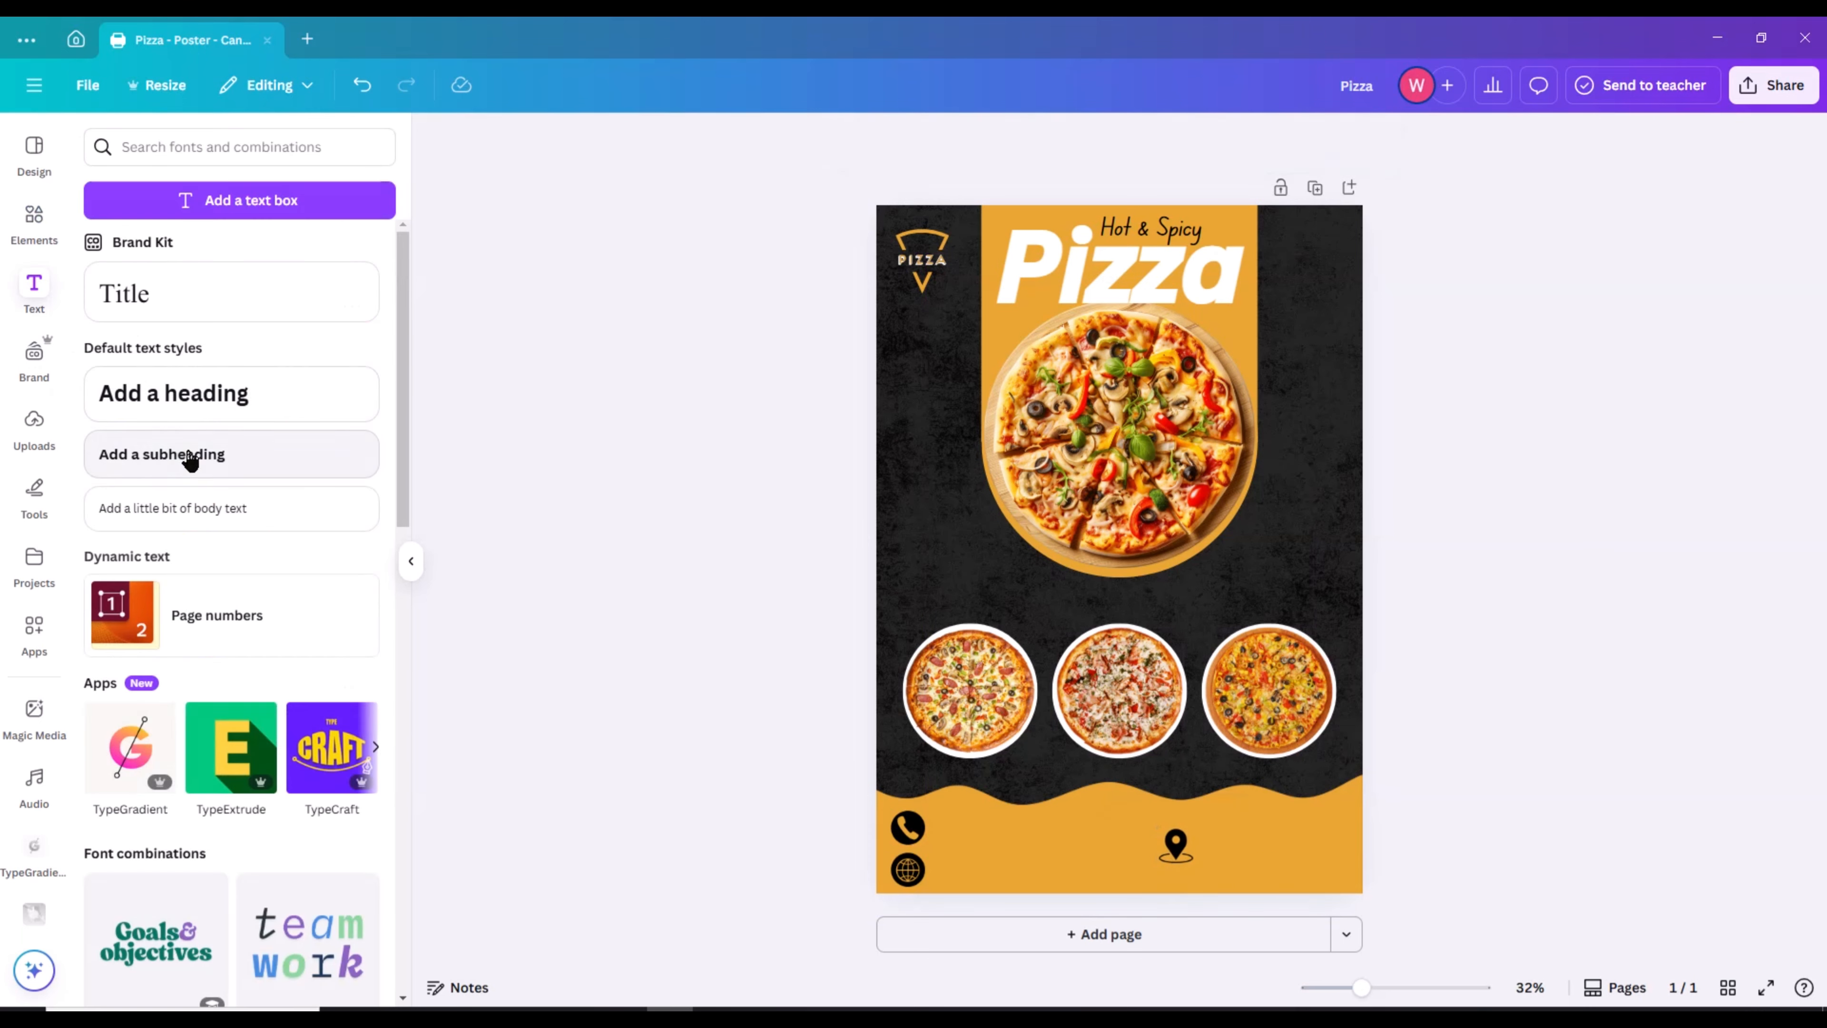
{"action": "left_click", "coordinate": [190, 457]}
{"action": "key", "text": "BackSpace"}
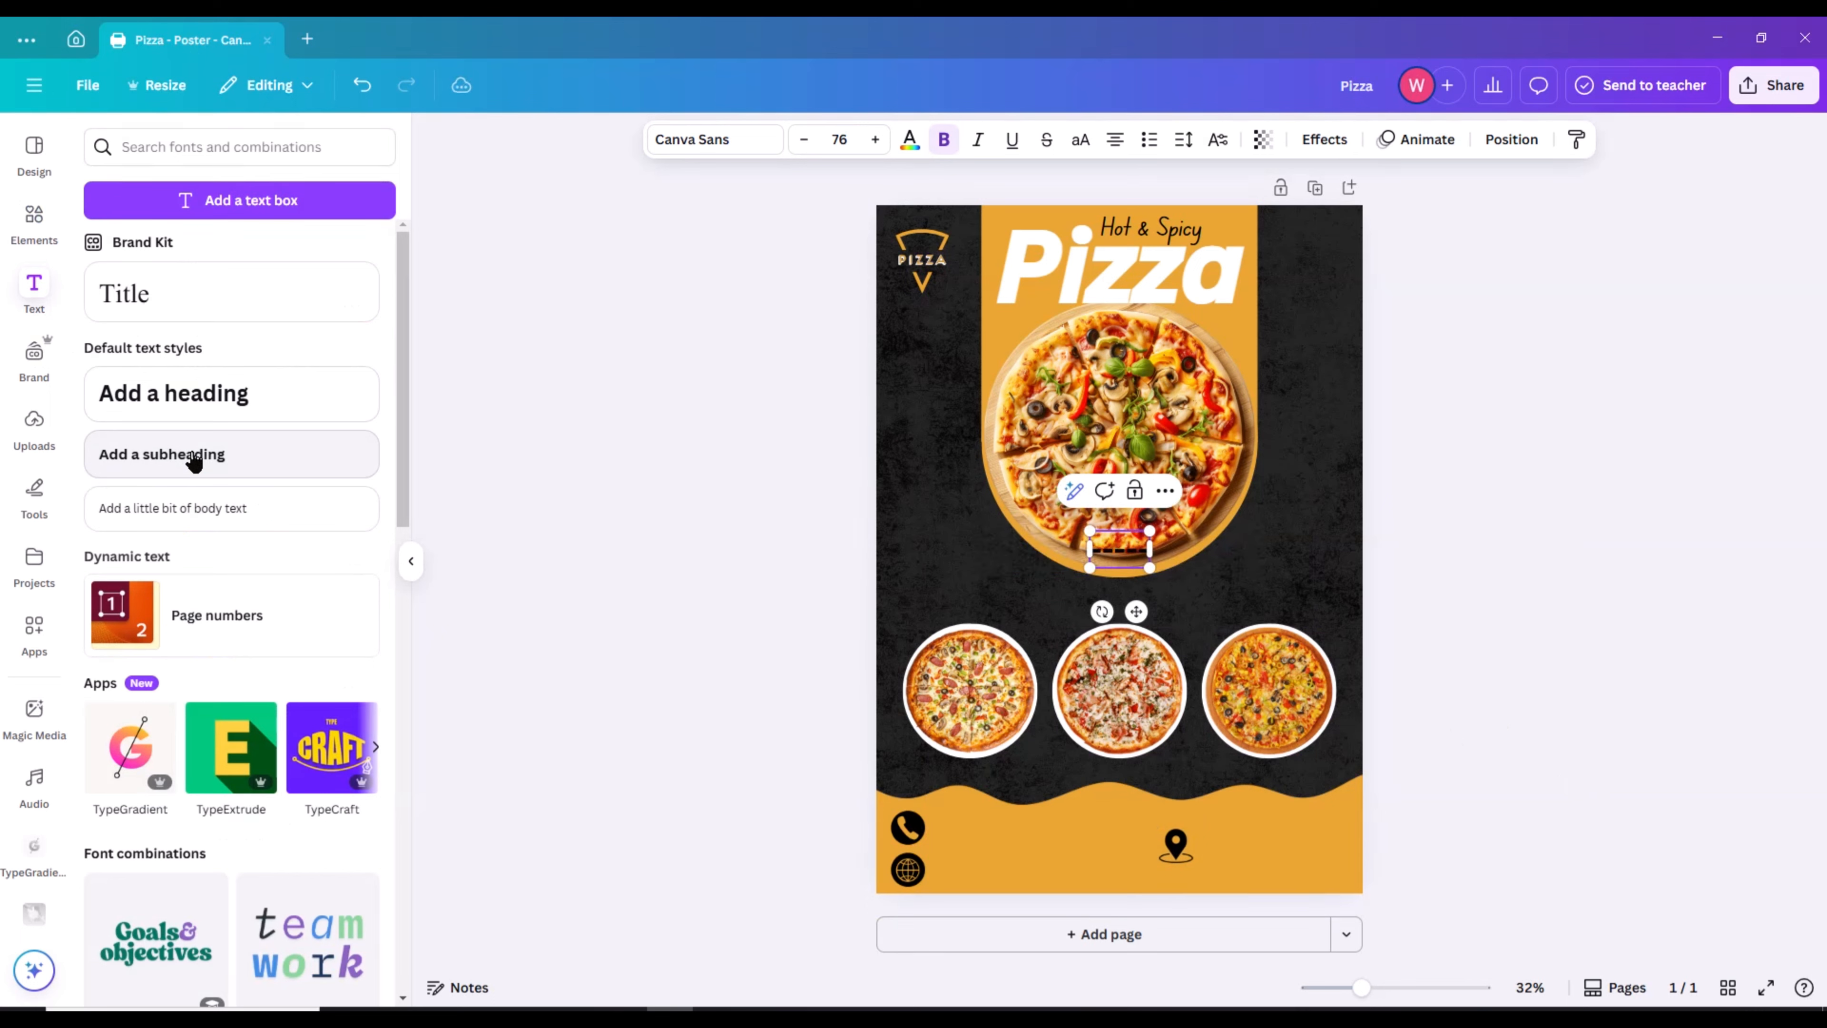
{"action": "left_click_drag", "start_coordinate": [1136, 610], "coordinate": [1012, 891]}
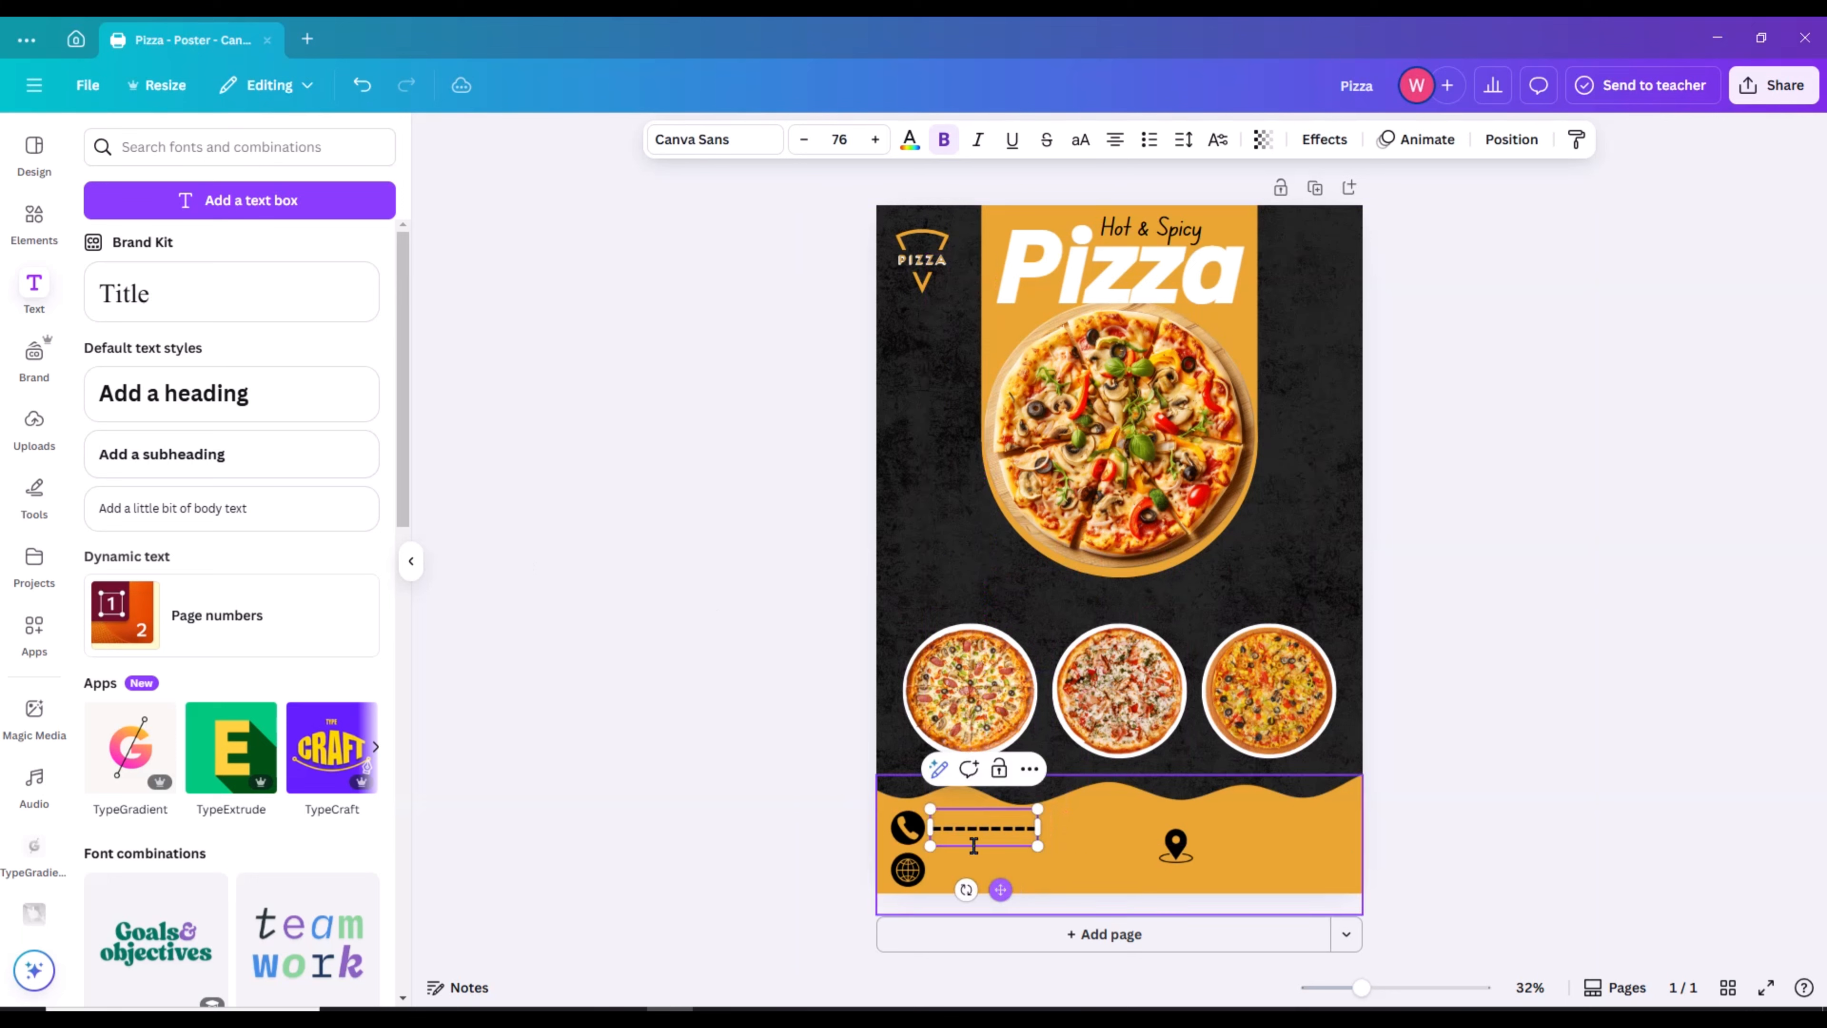
{"action": "left_click_drag", "start_coordinate": [930, 812], "coordinate": [995, 833]}
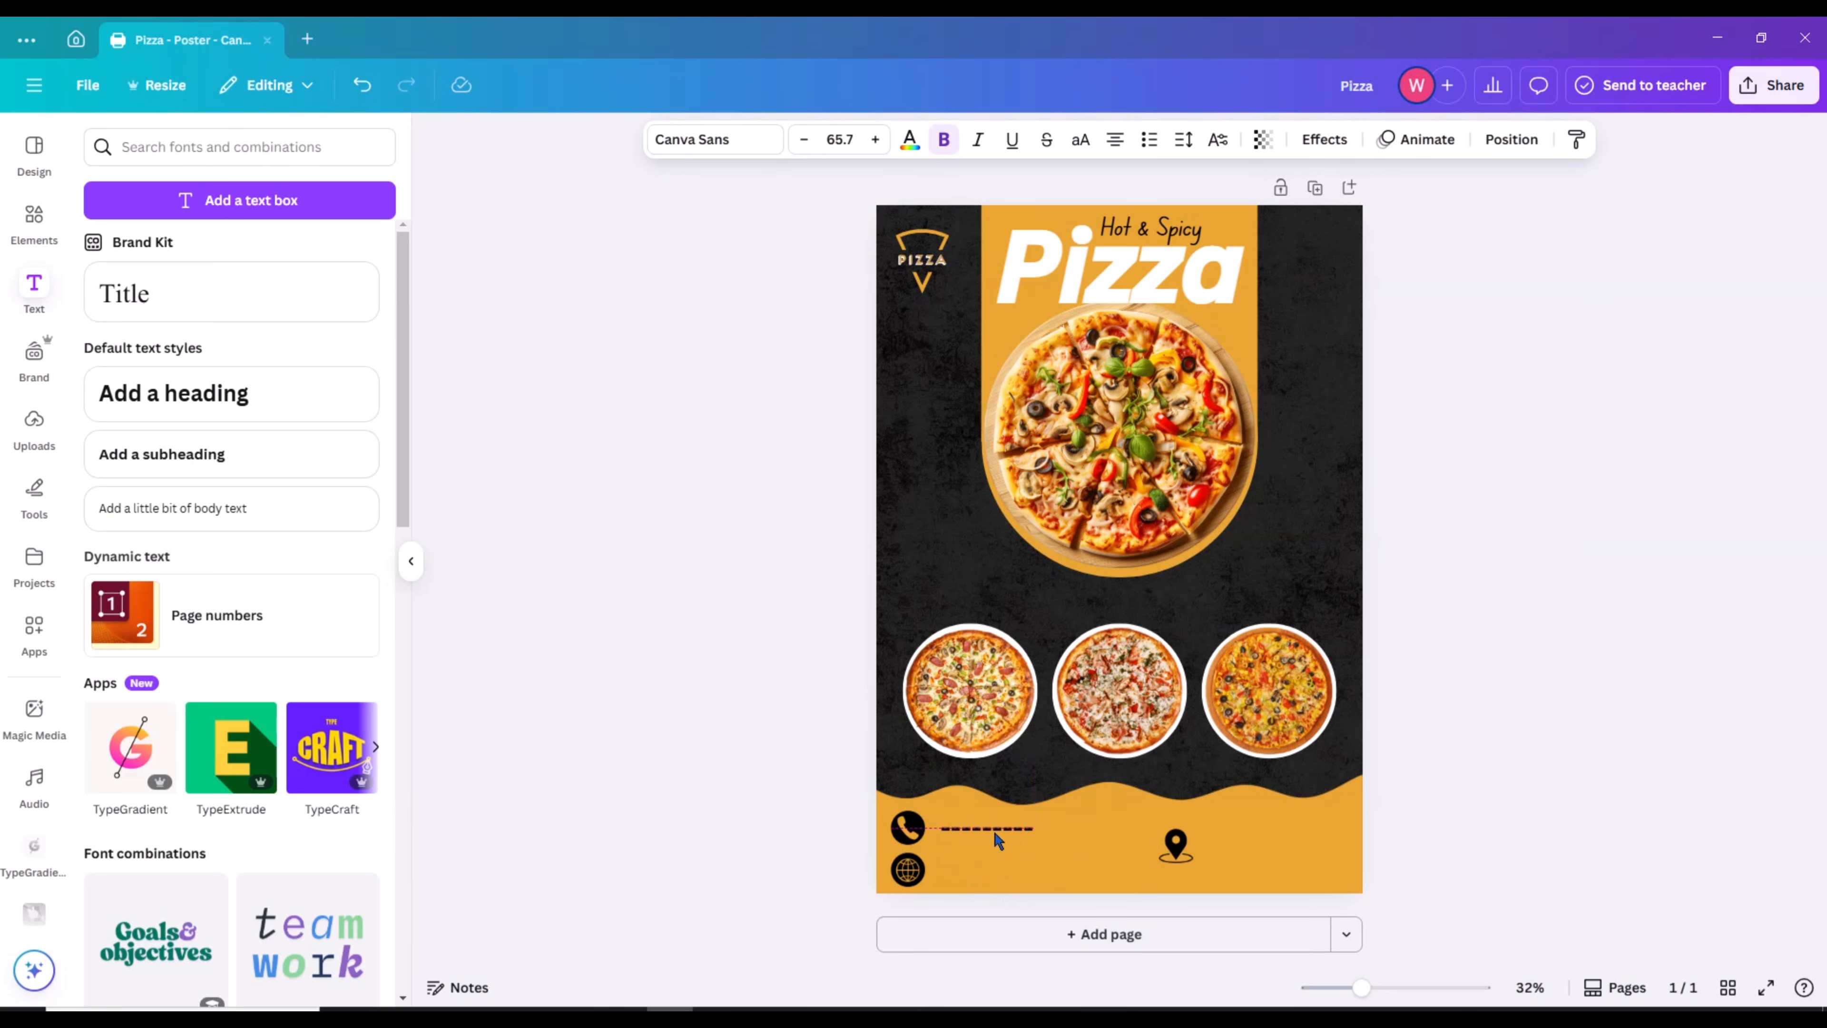
Copy the dashed placeholder text beside the website icon and again beside the location pin
{"action": "left_click_drag", "start_coordinate": [995, 835], "coordinate": [988, 875]}
{"action": "left_click_drag", "start_coordinate": [1106, 876], "coordinate": [1242, 863]}
{"action": "left_click", "coordinate": [1558, 840]}
{"action": "left_click", "coordinate": [1515, 746]}
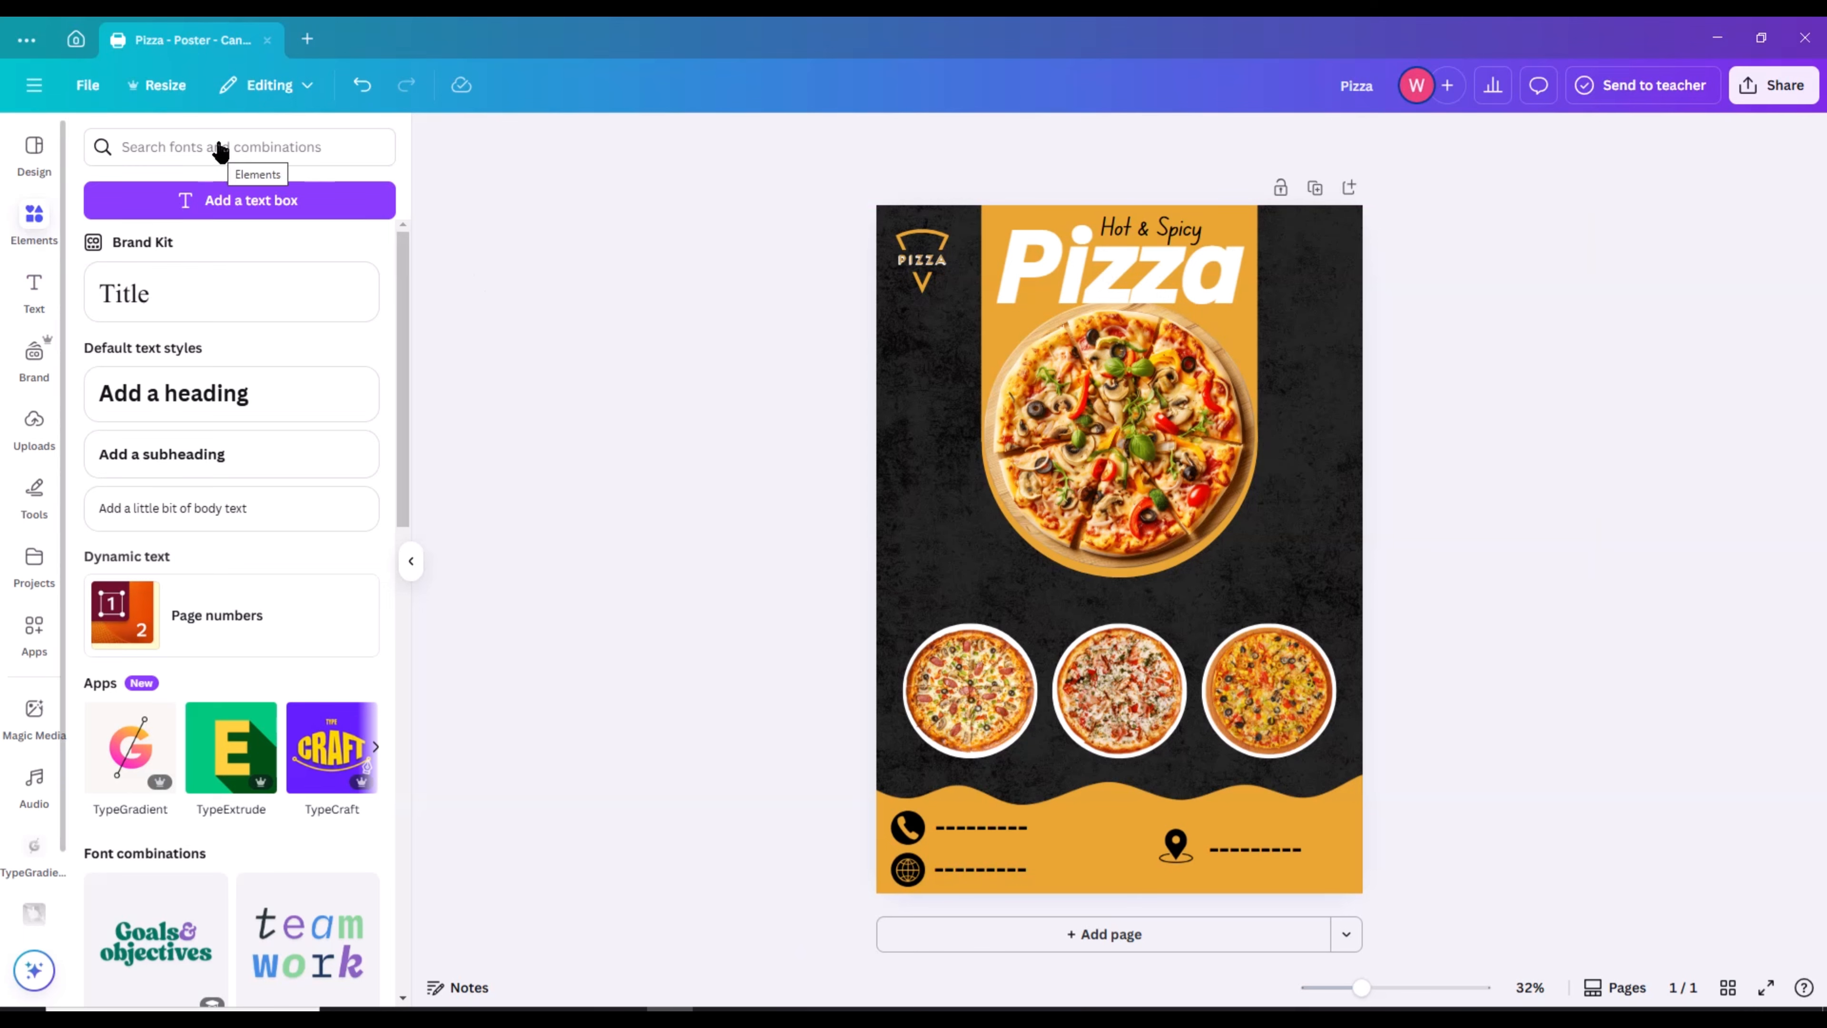
Search the elements for "facebook" and add the teal square Facebook logo to the poster
{"action": "left_click", "coordinate": [200, 152]}
{"action": "left_click", "coordinate": [342, 147]}
{"action": "type", "text": "fa"}
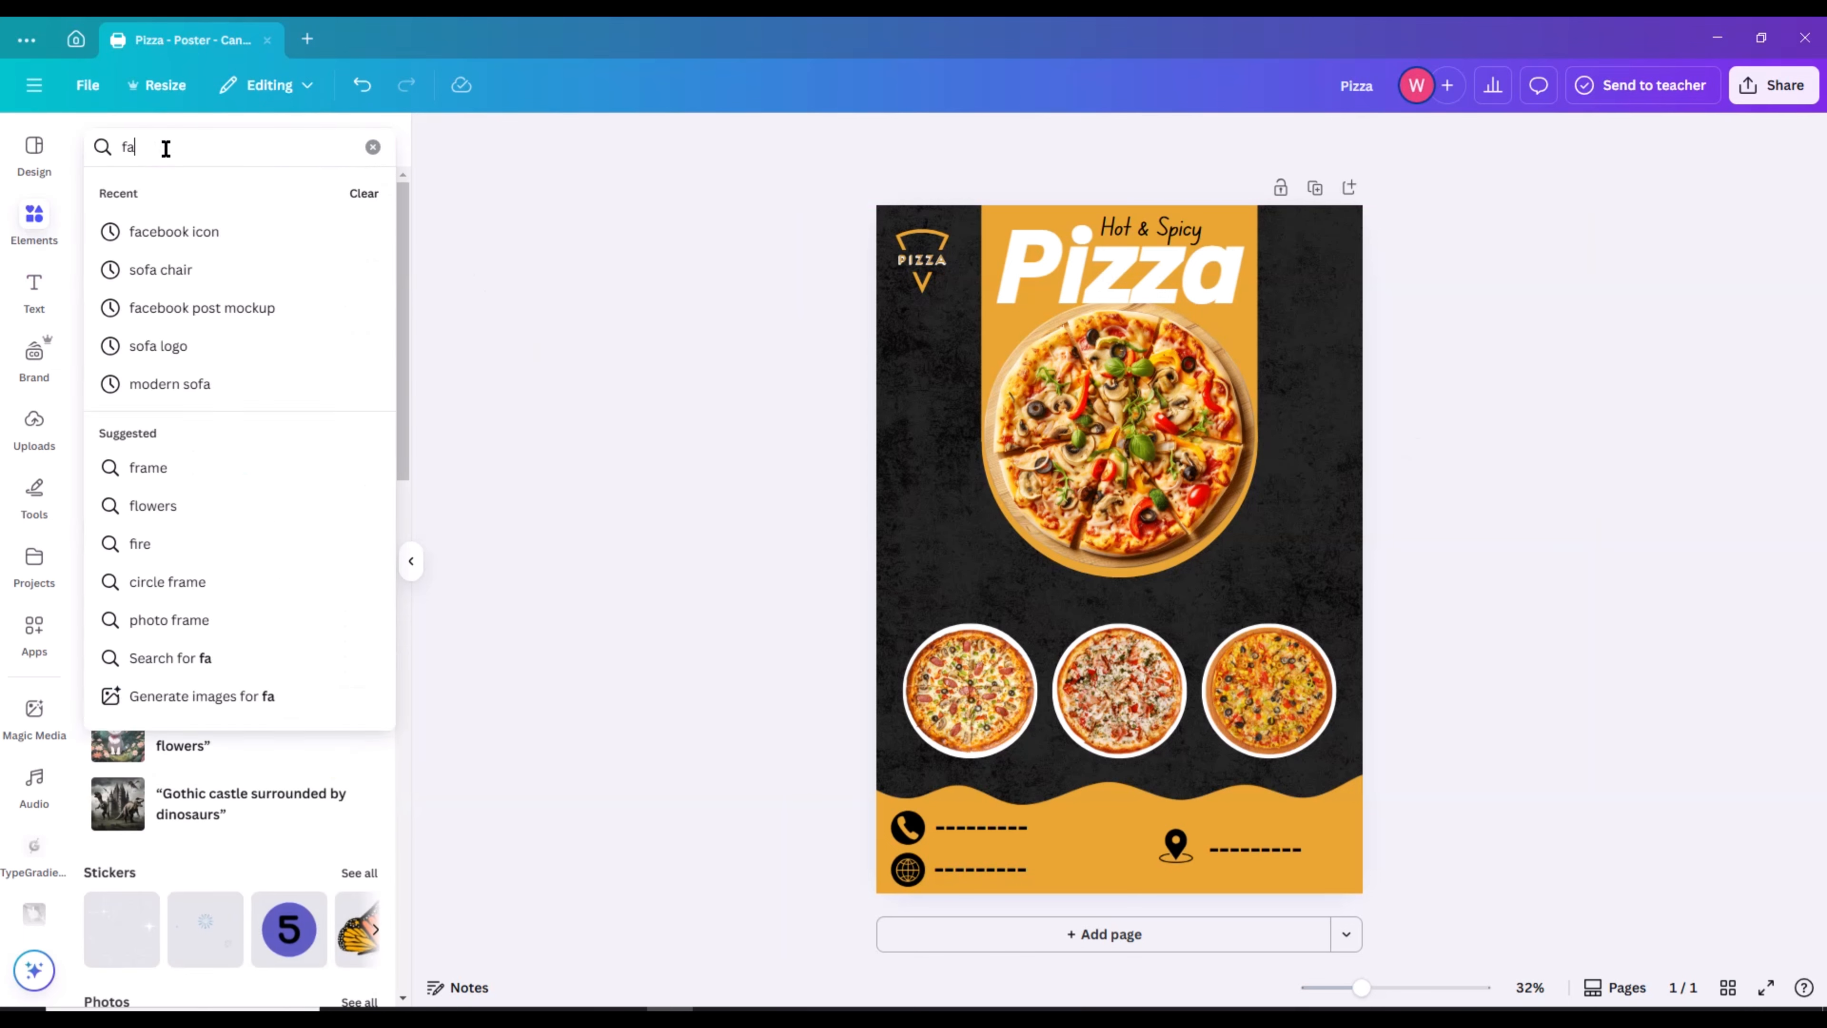
{"action": "type", "text": "cebook"}
{"action": "key", "text": "Return"}
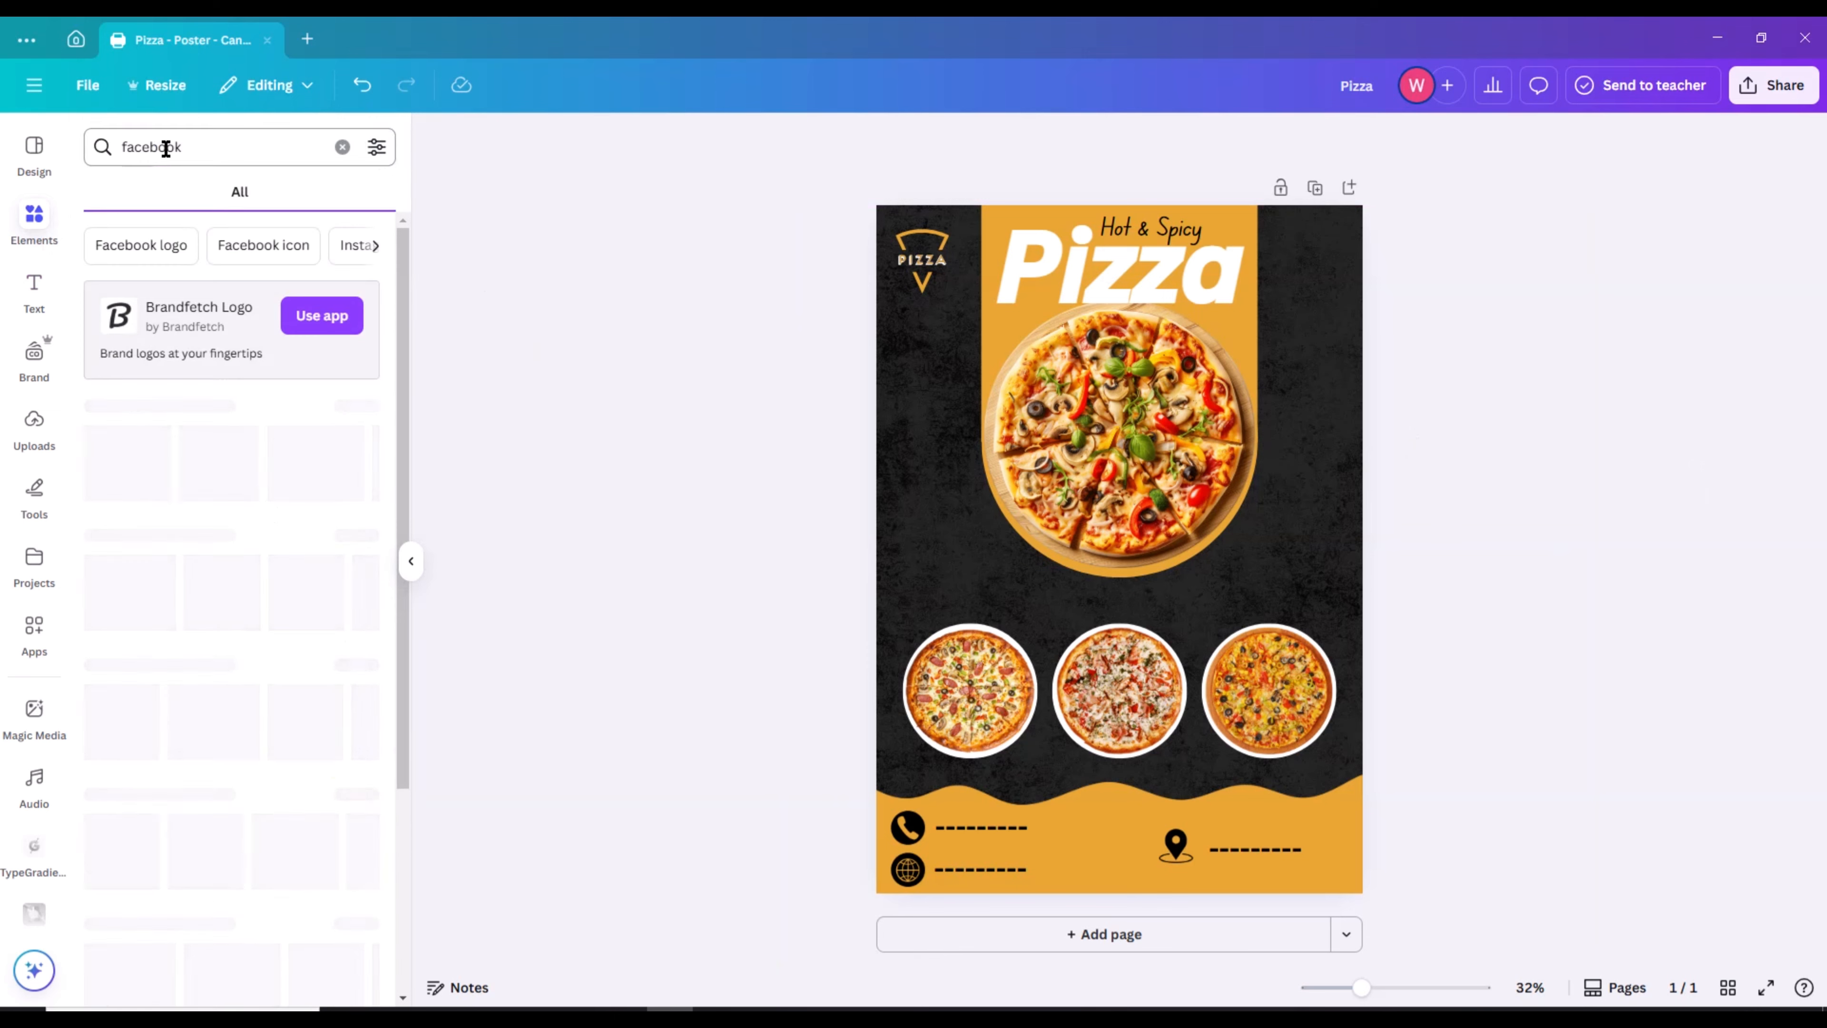
{"action": "left_click", "coordinate": [156, 465]}
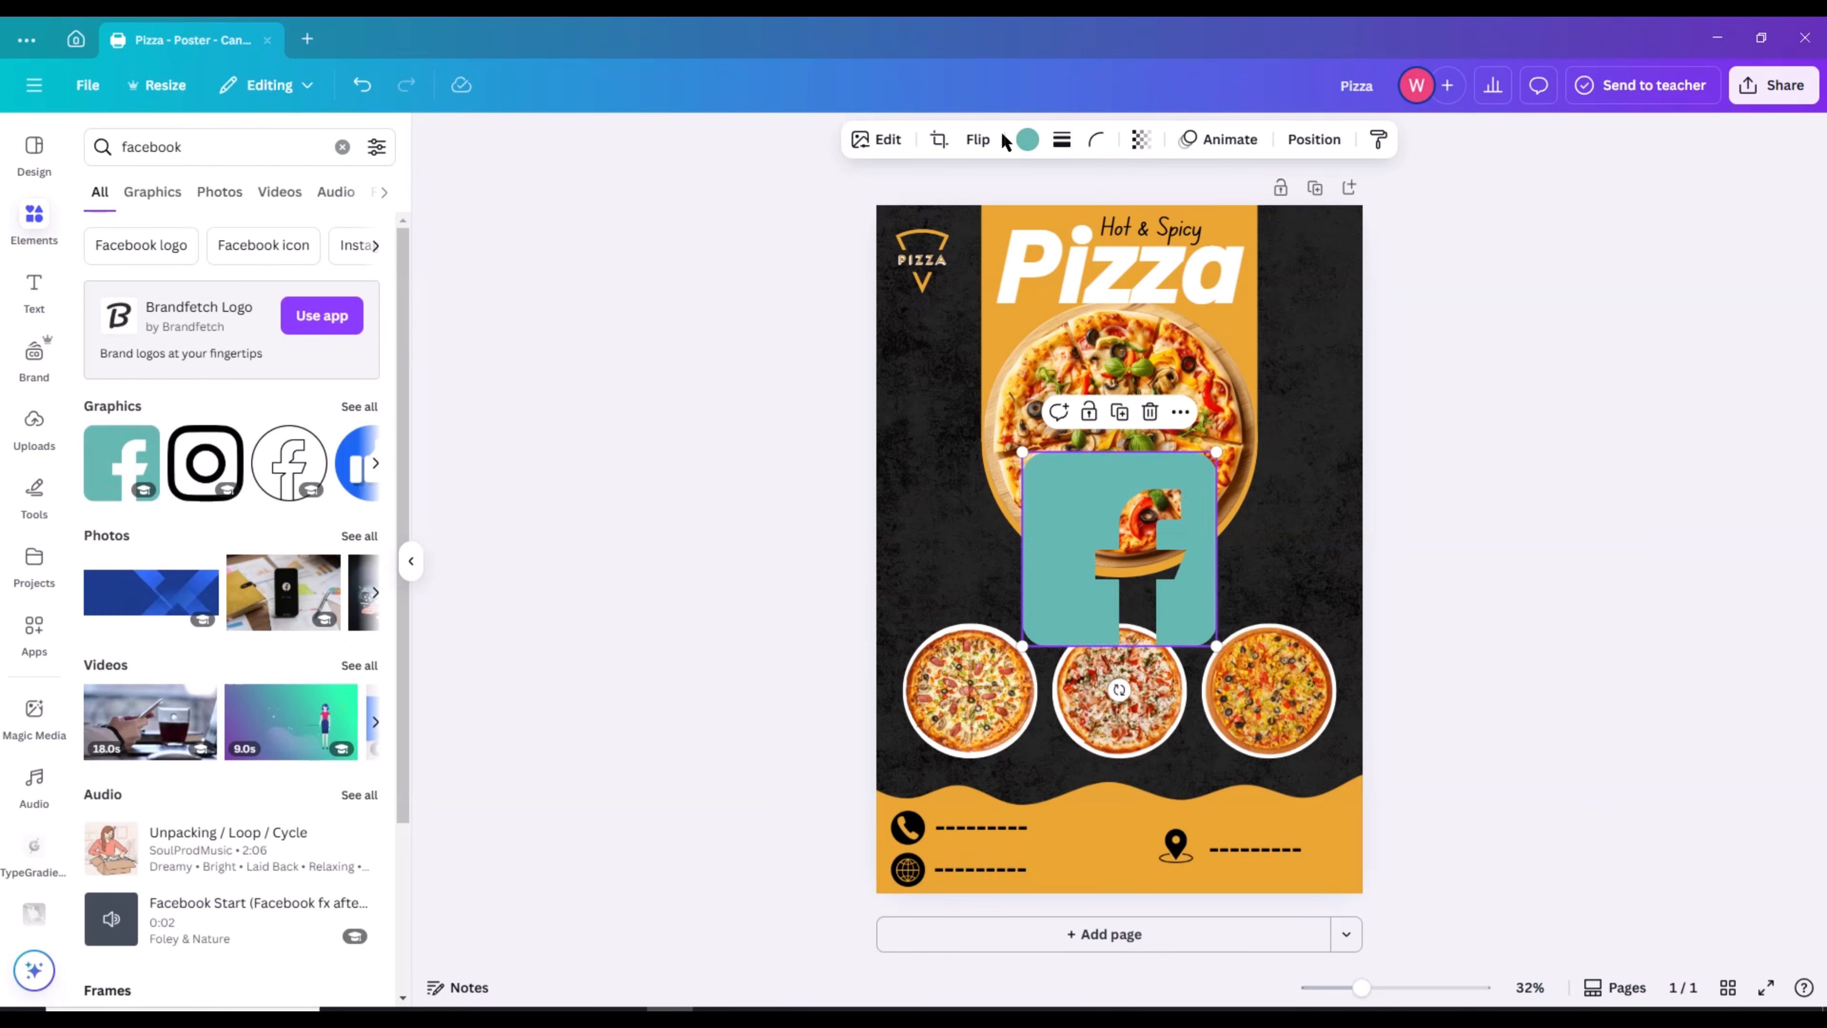
Recolour the Facebook logo white, shrink it and place it in the poster's upper-right area beside the orange shape
{"action": "left_click", "coordinate": [1026, 140]}
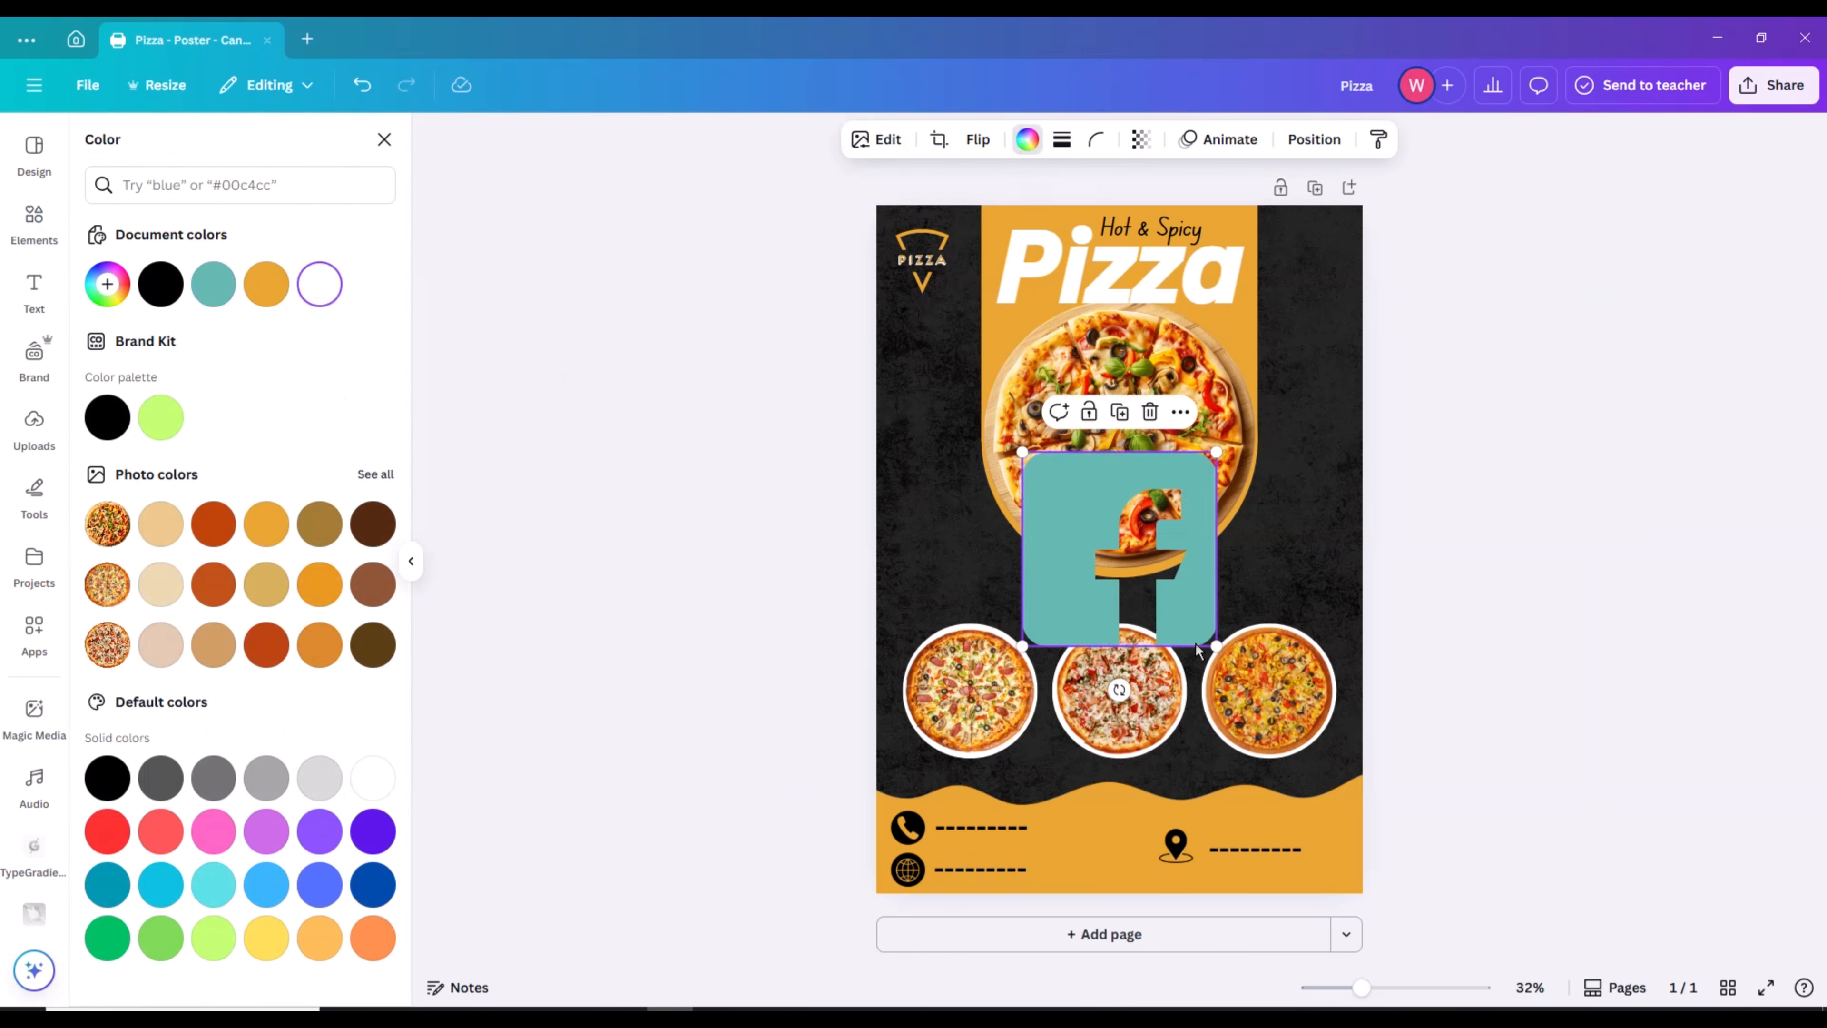
{"action": "left_click_drag", "start_coordinate": [1214, 646], "coordinate": [1299, 254]}
{"action": "left_click", "coordinate": [1419, 288]}
{"action": "left_click", "coordinate": [1291, 242]}
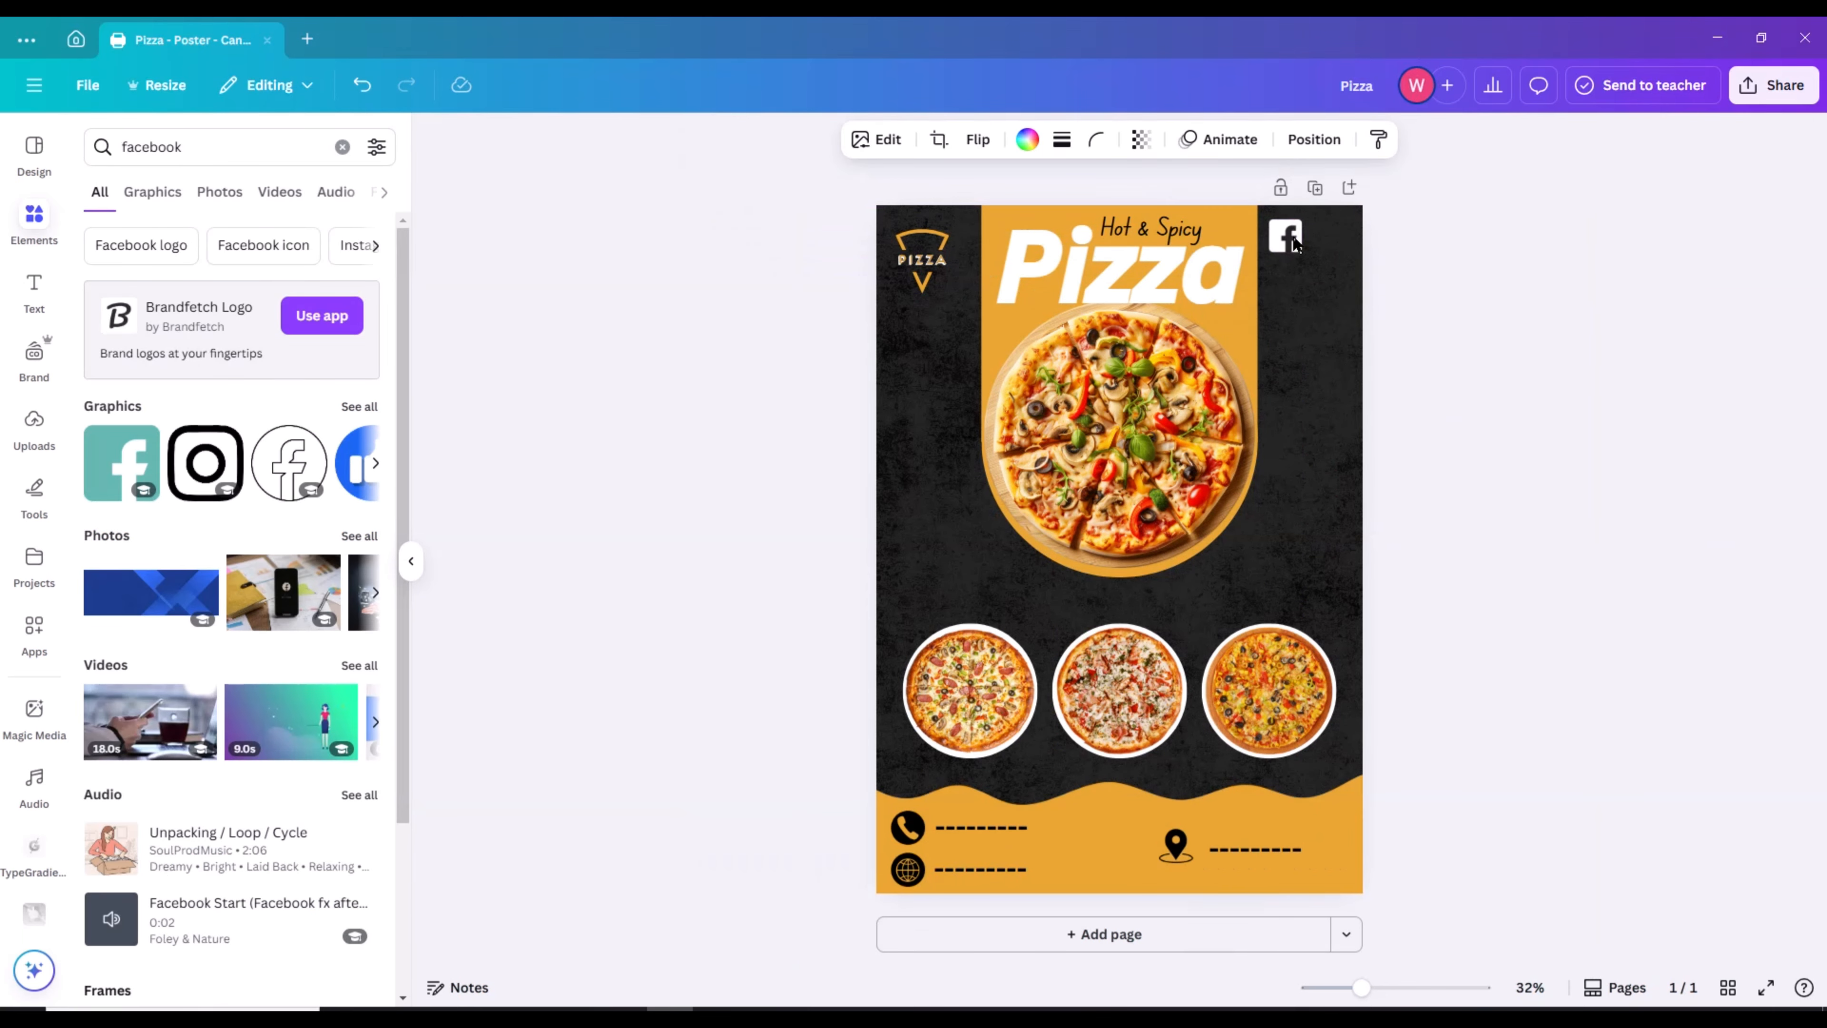
{"action": "left_click", "coordinate": [1533, 376]}
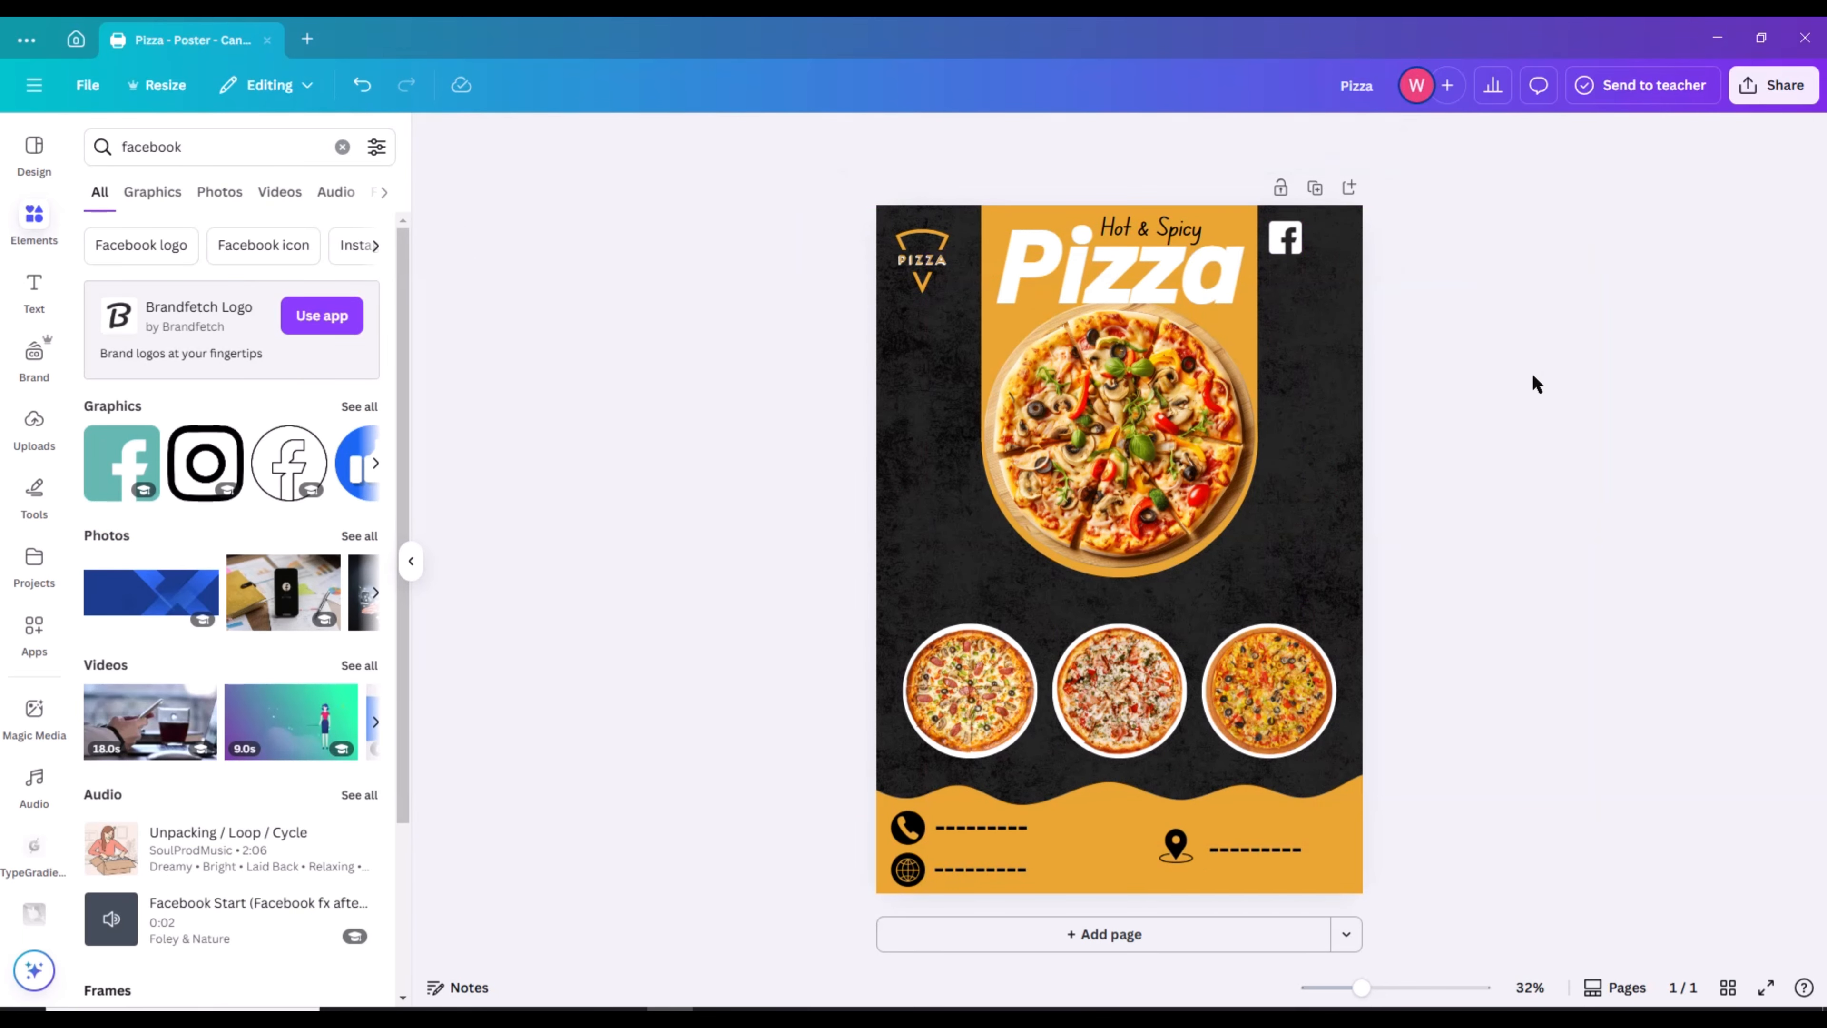
Search the elements for "instagram" and add the black outlined Instagram icon with concentric circles
{"action": "left_click", "coordinate": [343, 147]}
{"action": "type", "text": "insta"}
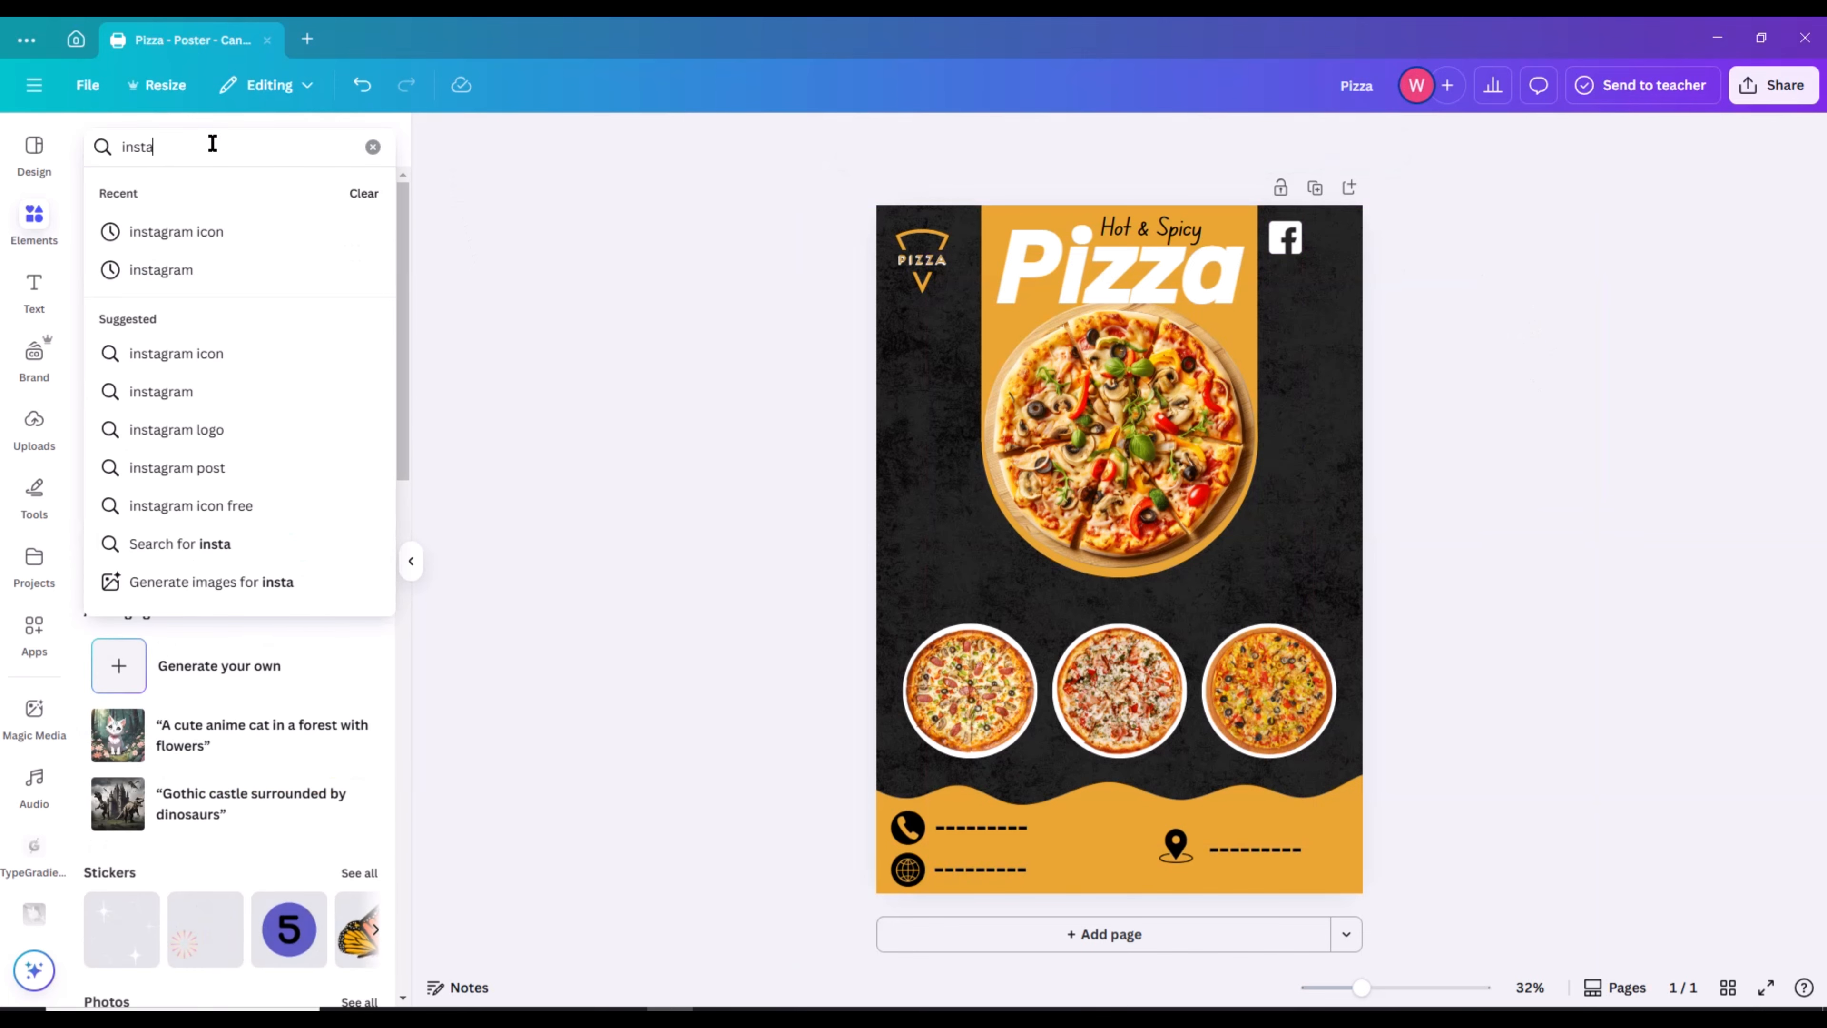
{"action": "left_click", "coordinate": [159, 272]}
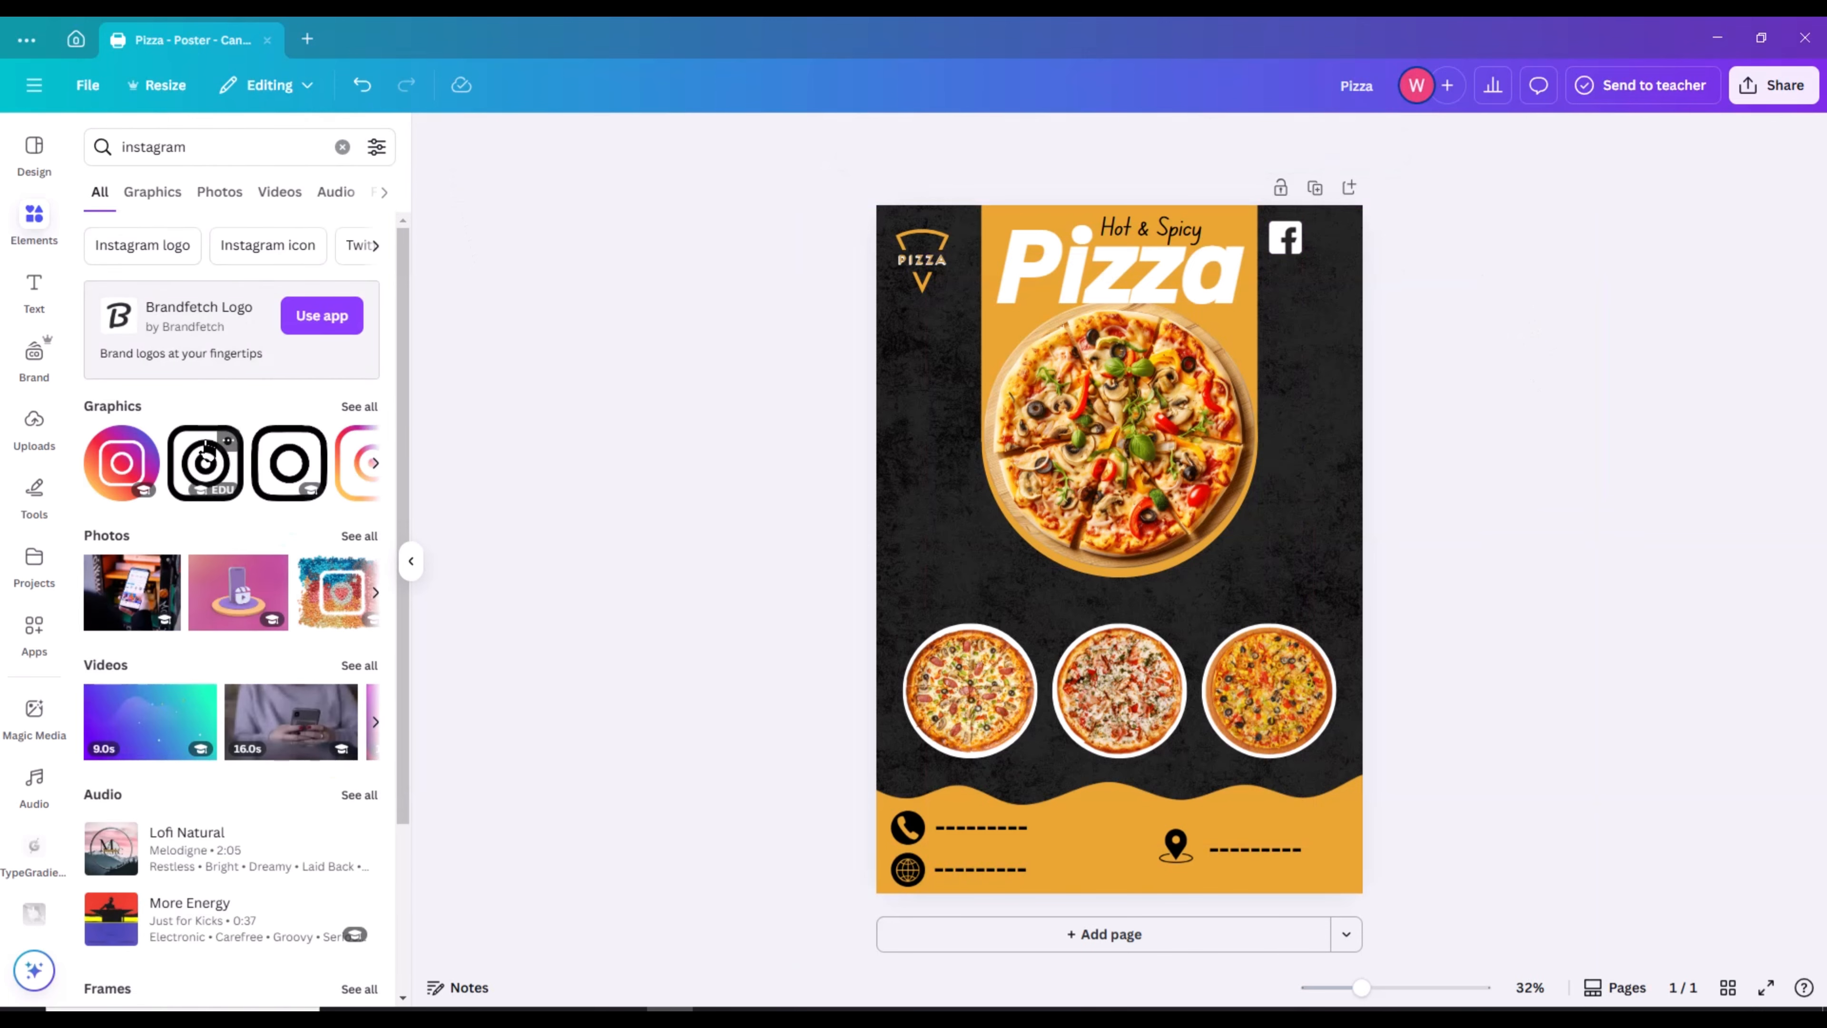
{"action": "left_click", "coordinate": [205, 463]}
Recolour the Instagram icon white, shrink it to match the Facebook logo's size and place it beside that logo at the poster's upper right
{"action": "left_click", "coordinate": [1027, 139]}
{"action": "left_click", "coordinate": [257, 282]}
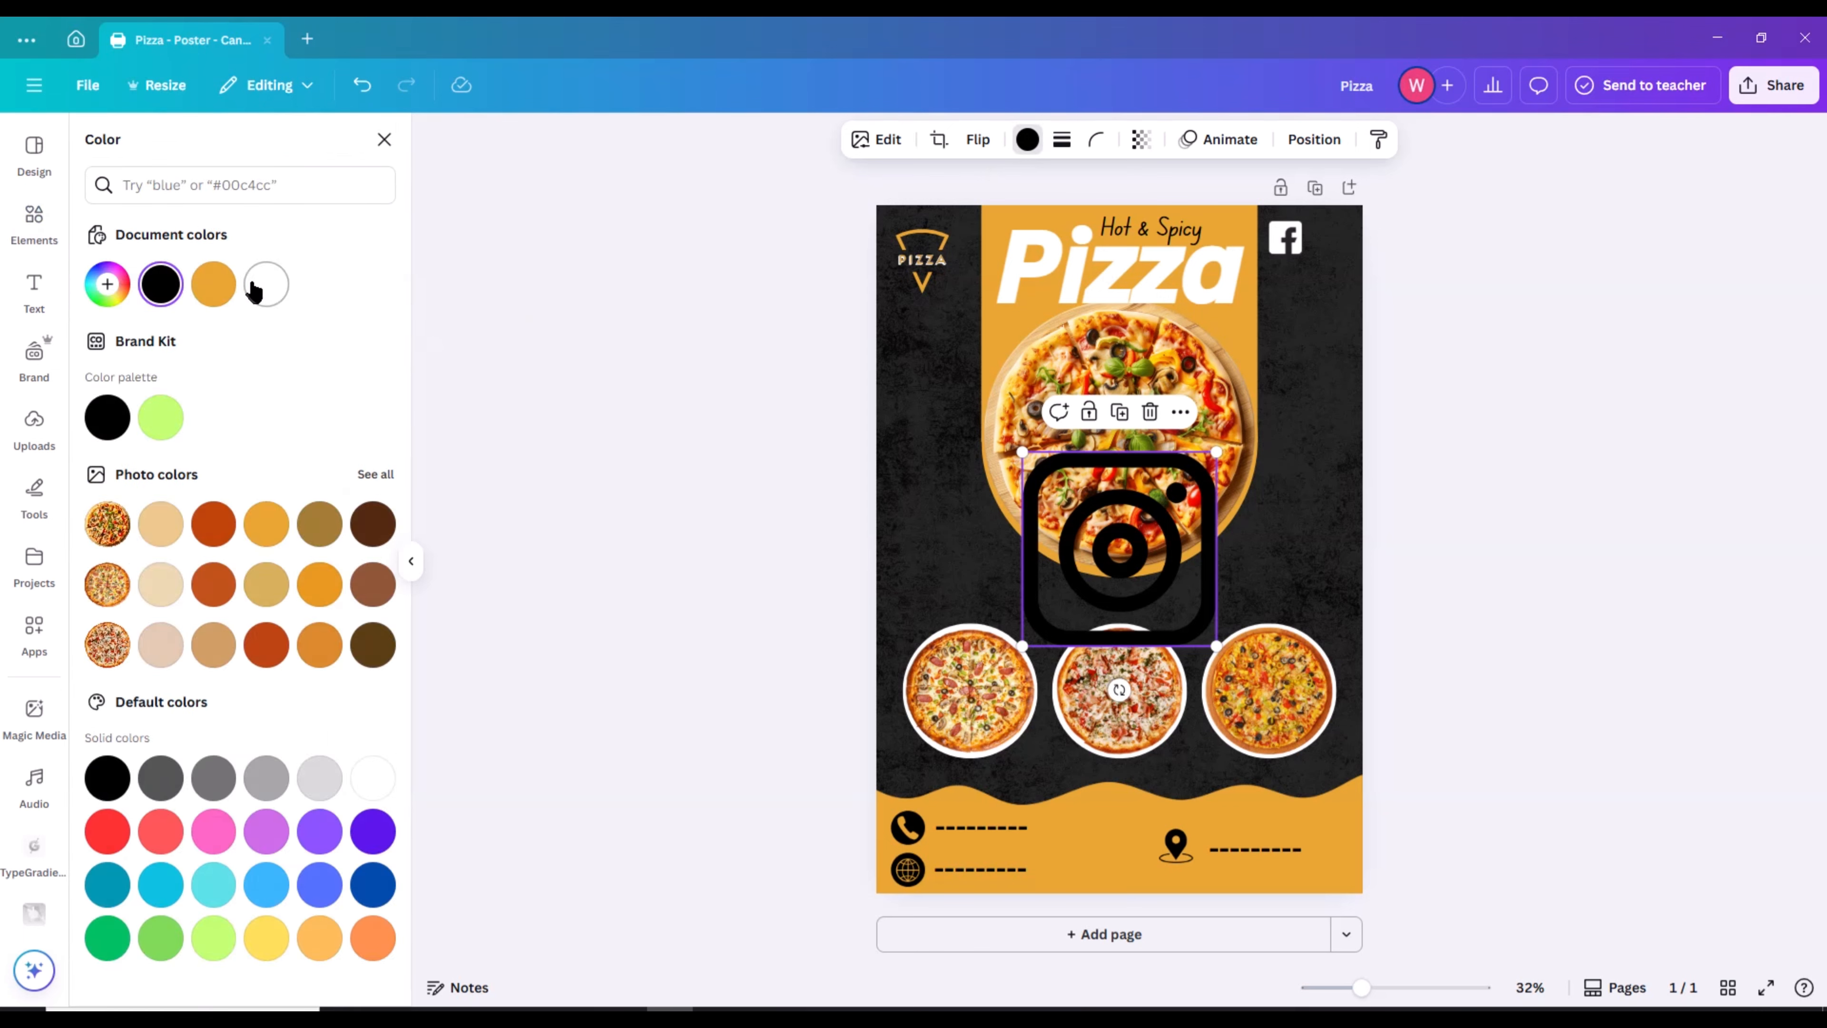
{"action": "left_click_drag", "start_coordinate": [1104, 511], "coordinate": [1074, 471]}
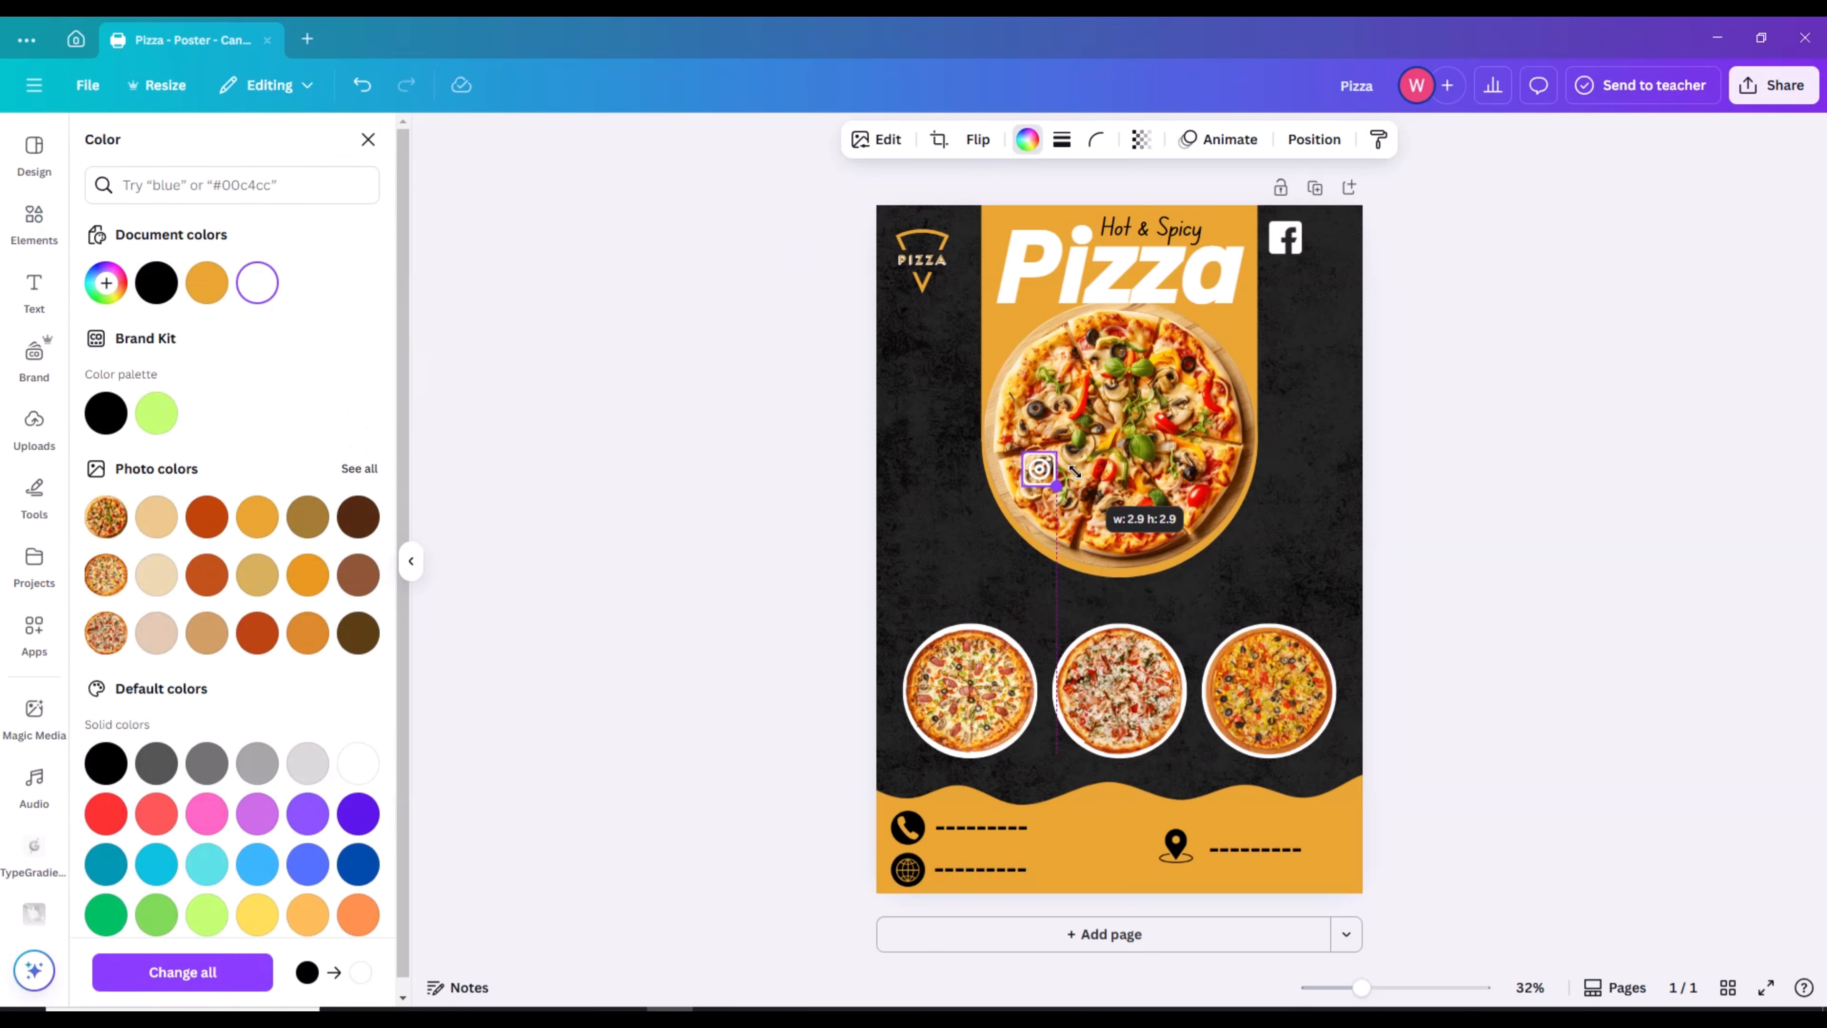
{"action": "left_click_drag", "start_coordinate": [1057, 533], "coordinate": [1348, 307]}
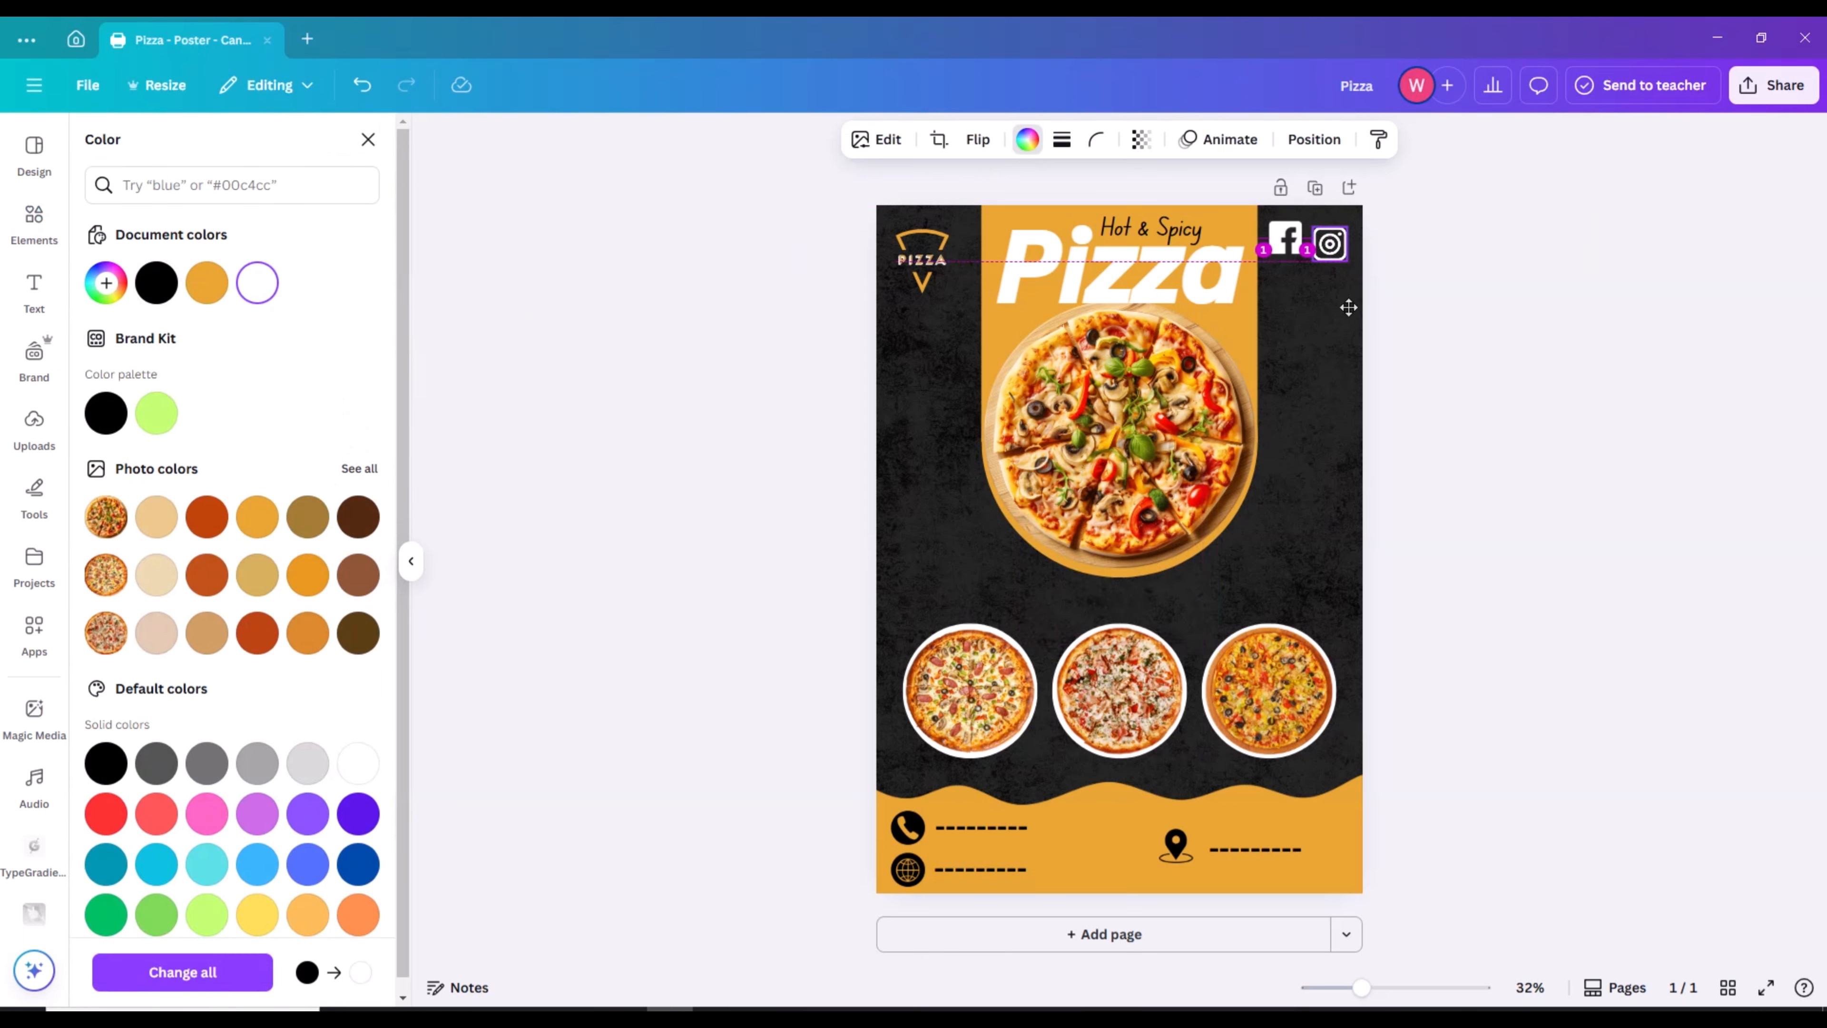
{"action": "left_click", "coordinate": [1485, 343]}
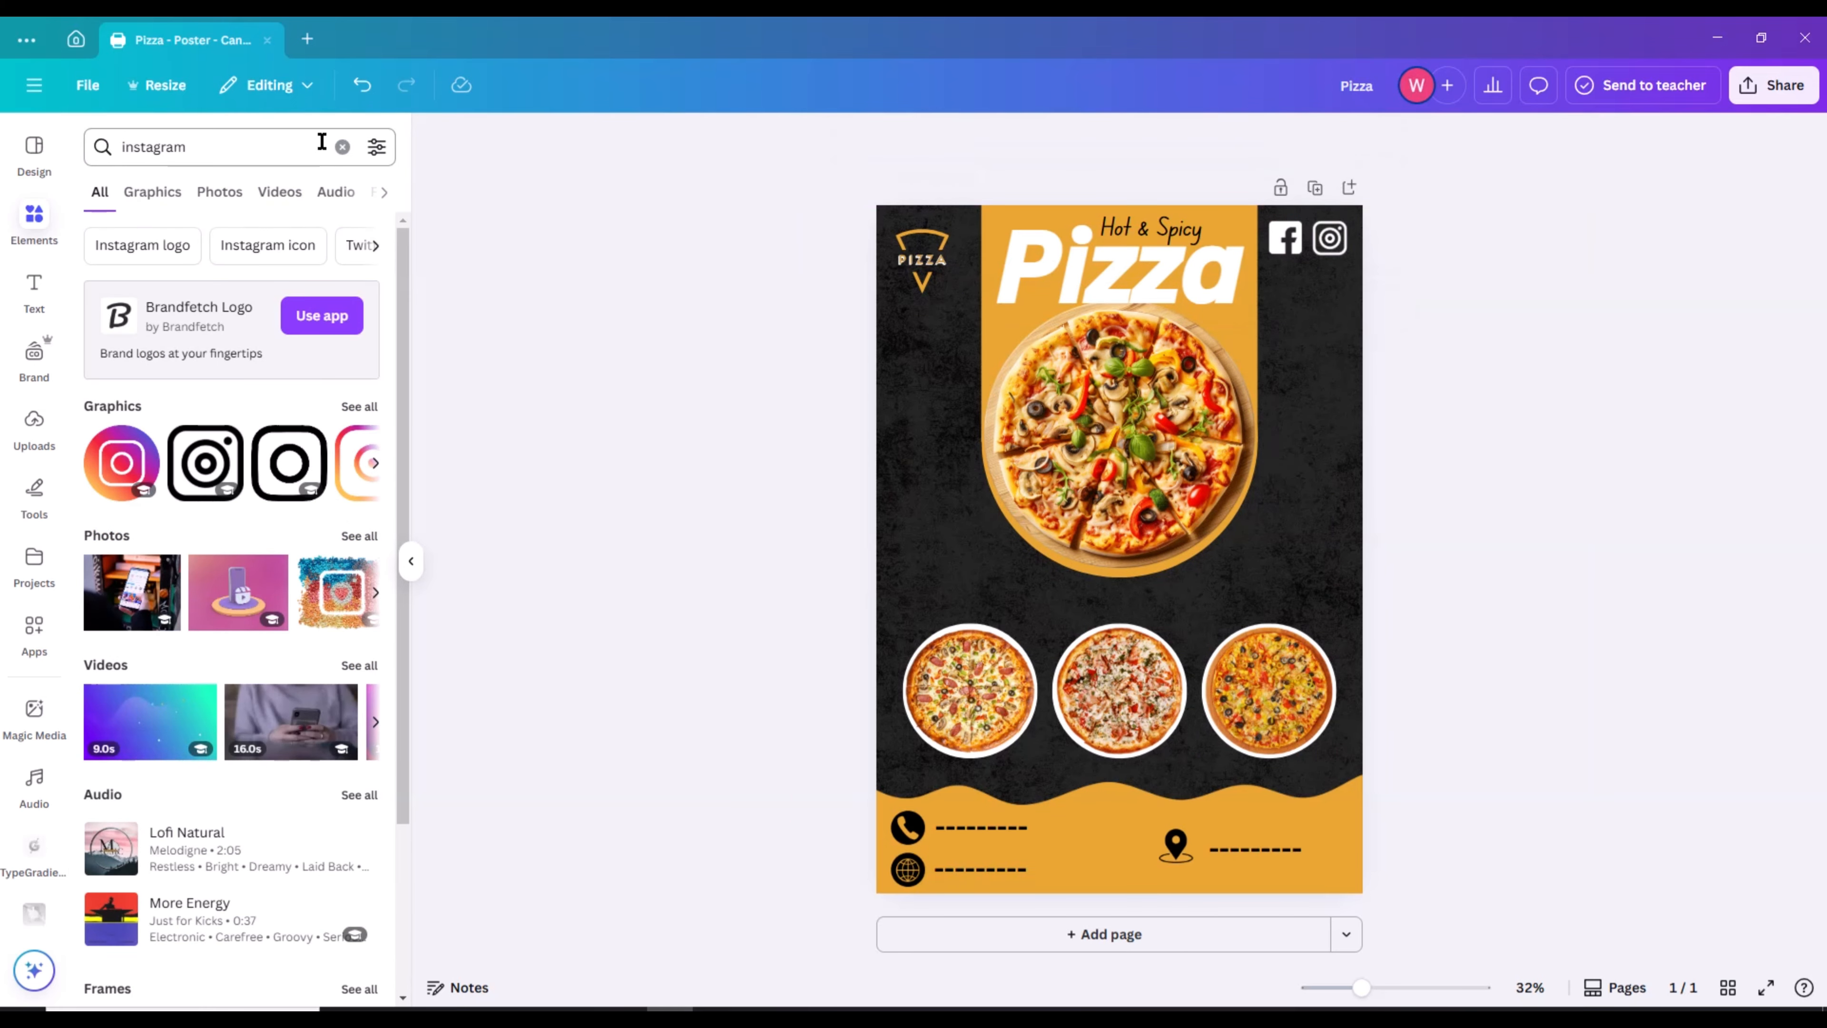
Search the elements for "order now", add the red starburst "ORDER NOW!" graphic and place it over the large pizza's lower-right edge
{"action": "left_click", "coordinate": [342, 147]}
{"action": "type", "text": "order"}
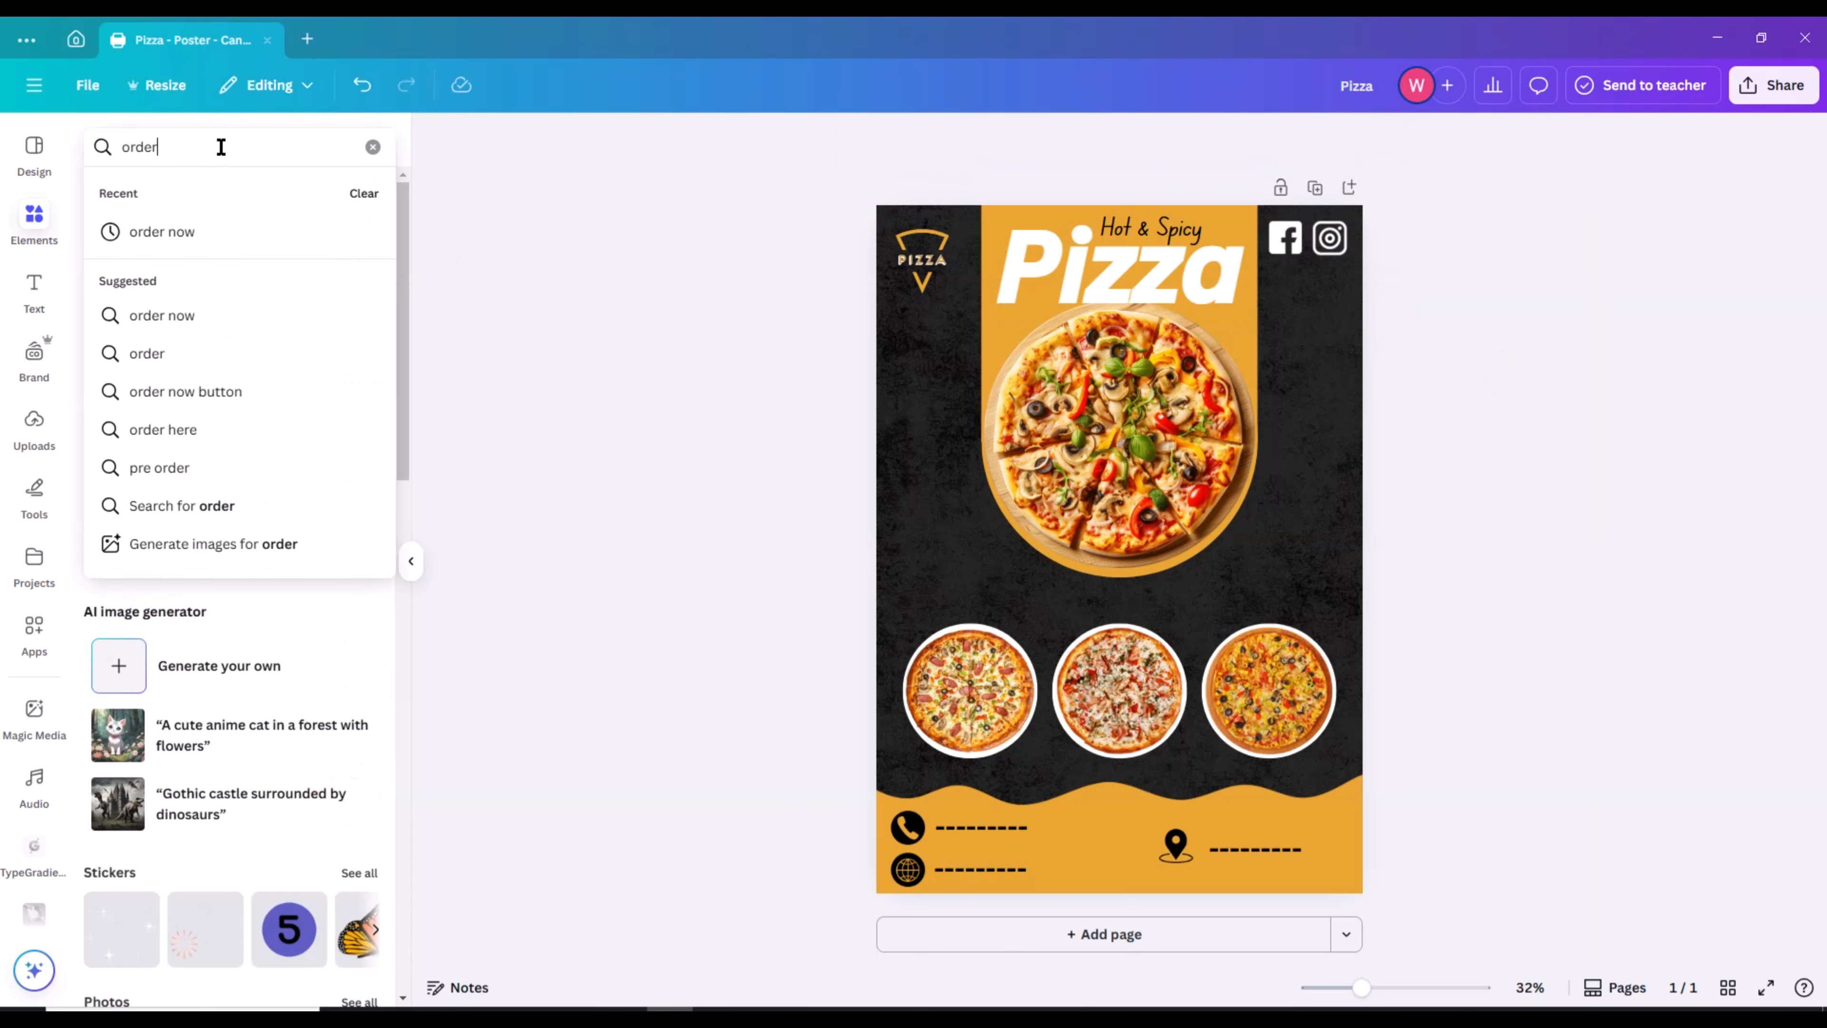
{"action": "left_click", "coordinate": [169, 232]}
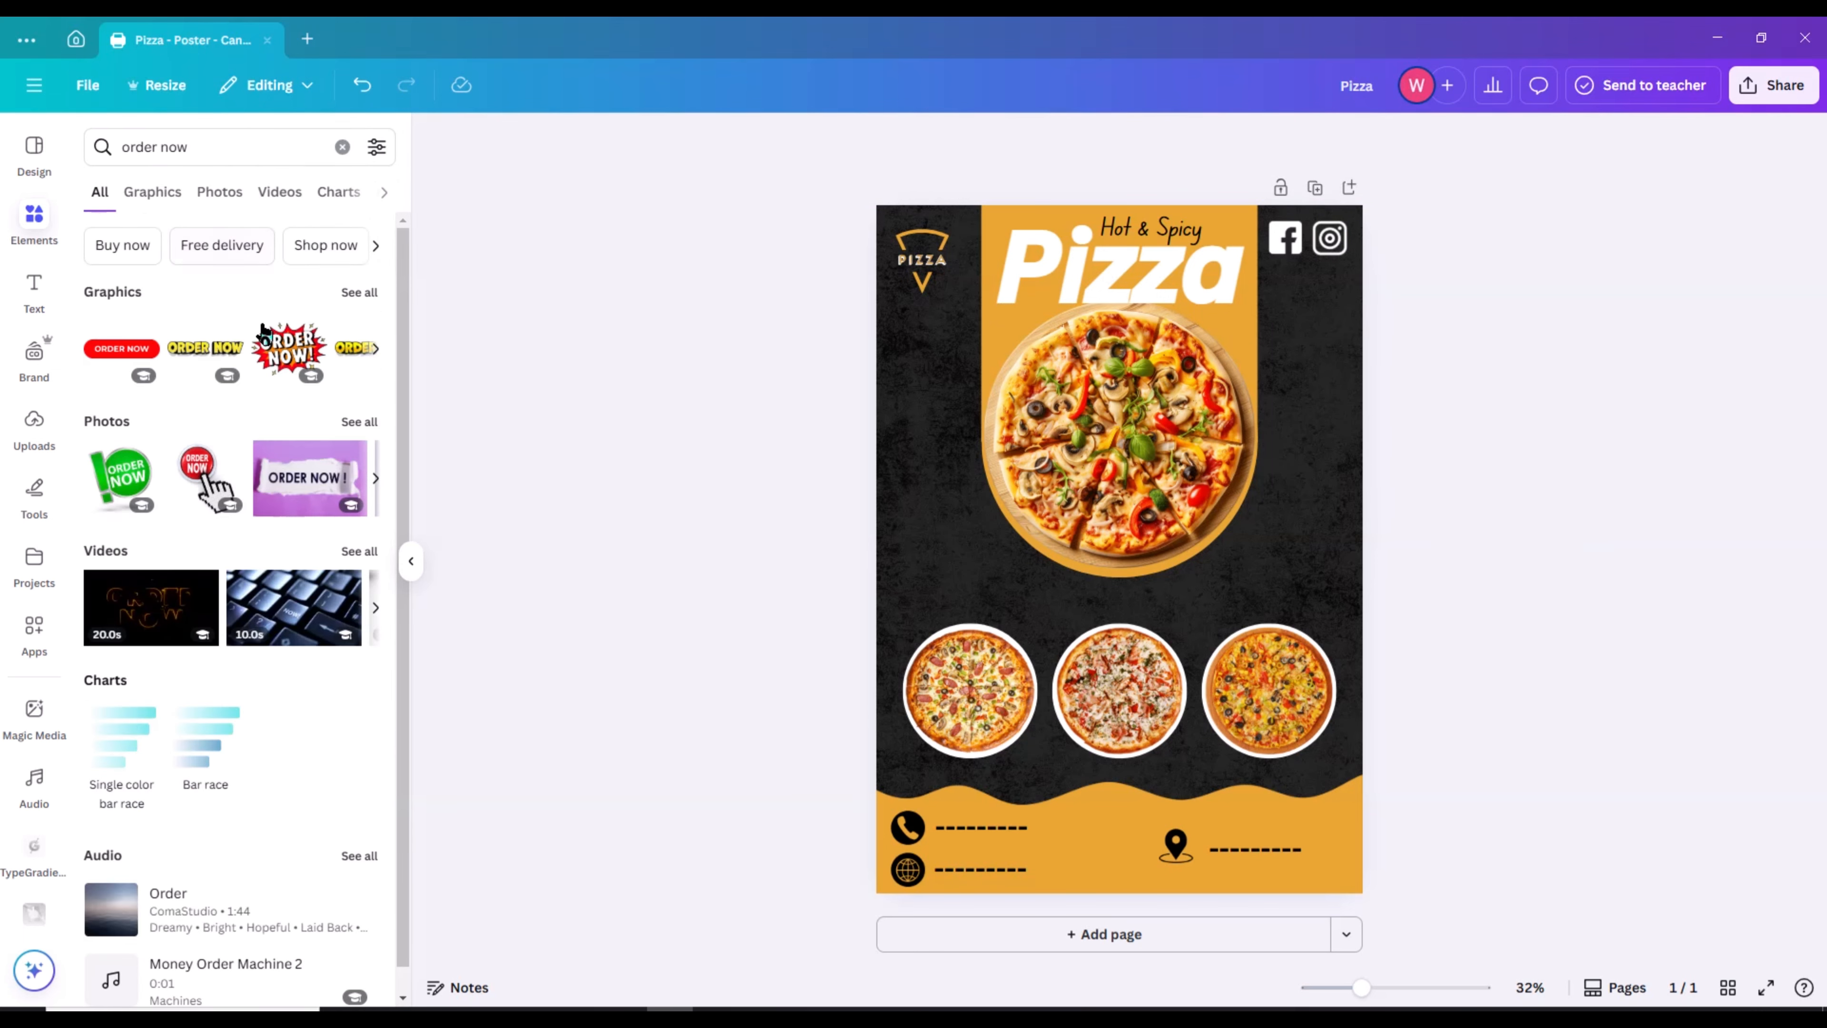
{"action": "left_click", "coordinate": [288, 348]}
{"action": "left_click_drag", "start_coordinate": [1314, 683], "coordinate": [1293, 566]}
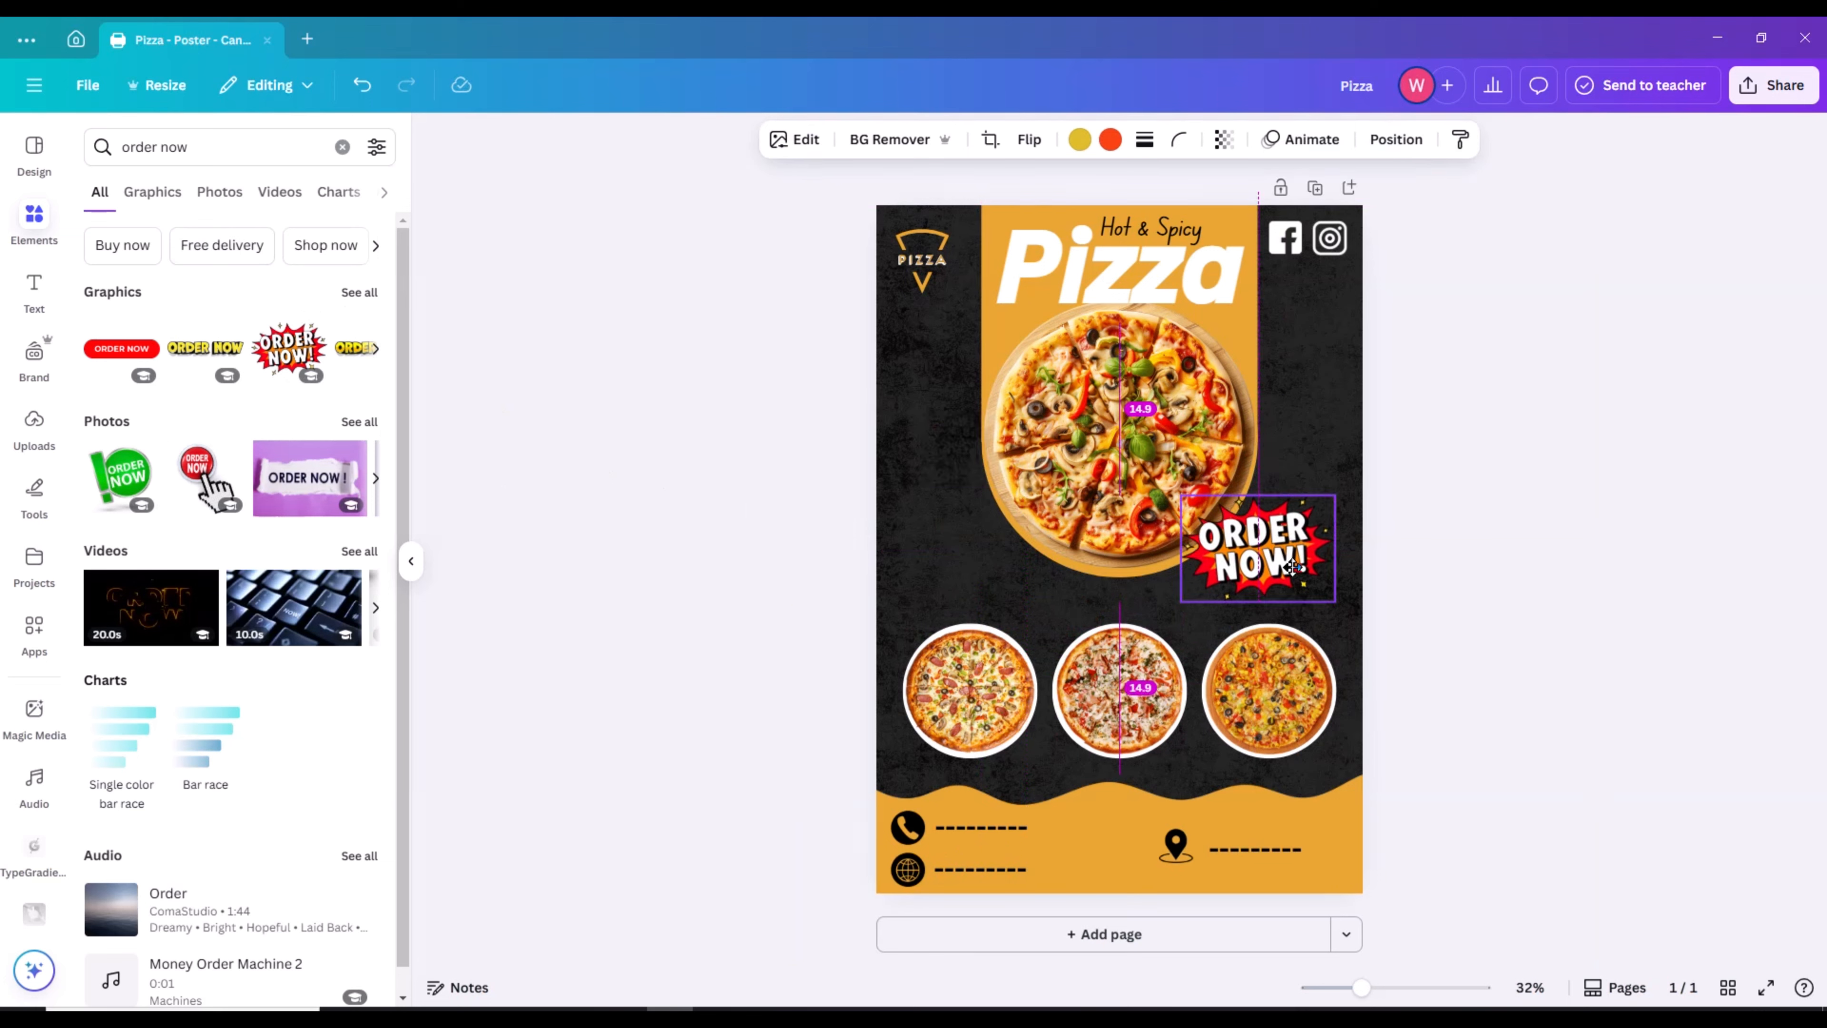
{"action": "left_click", "coordinate": [1507, 564]}
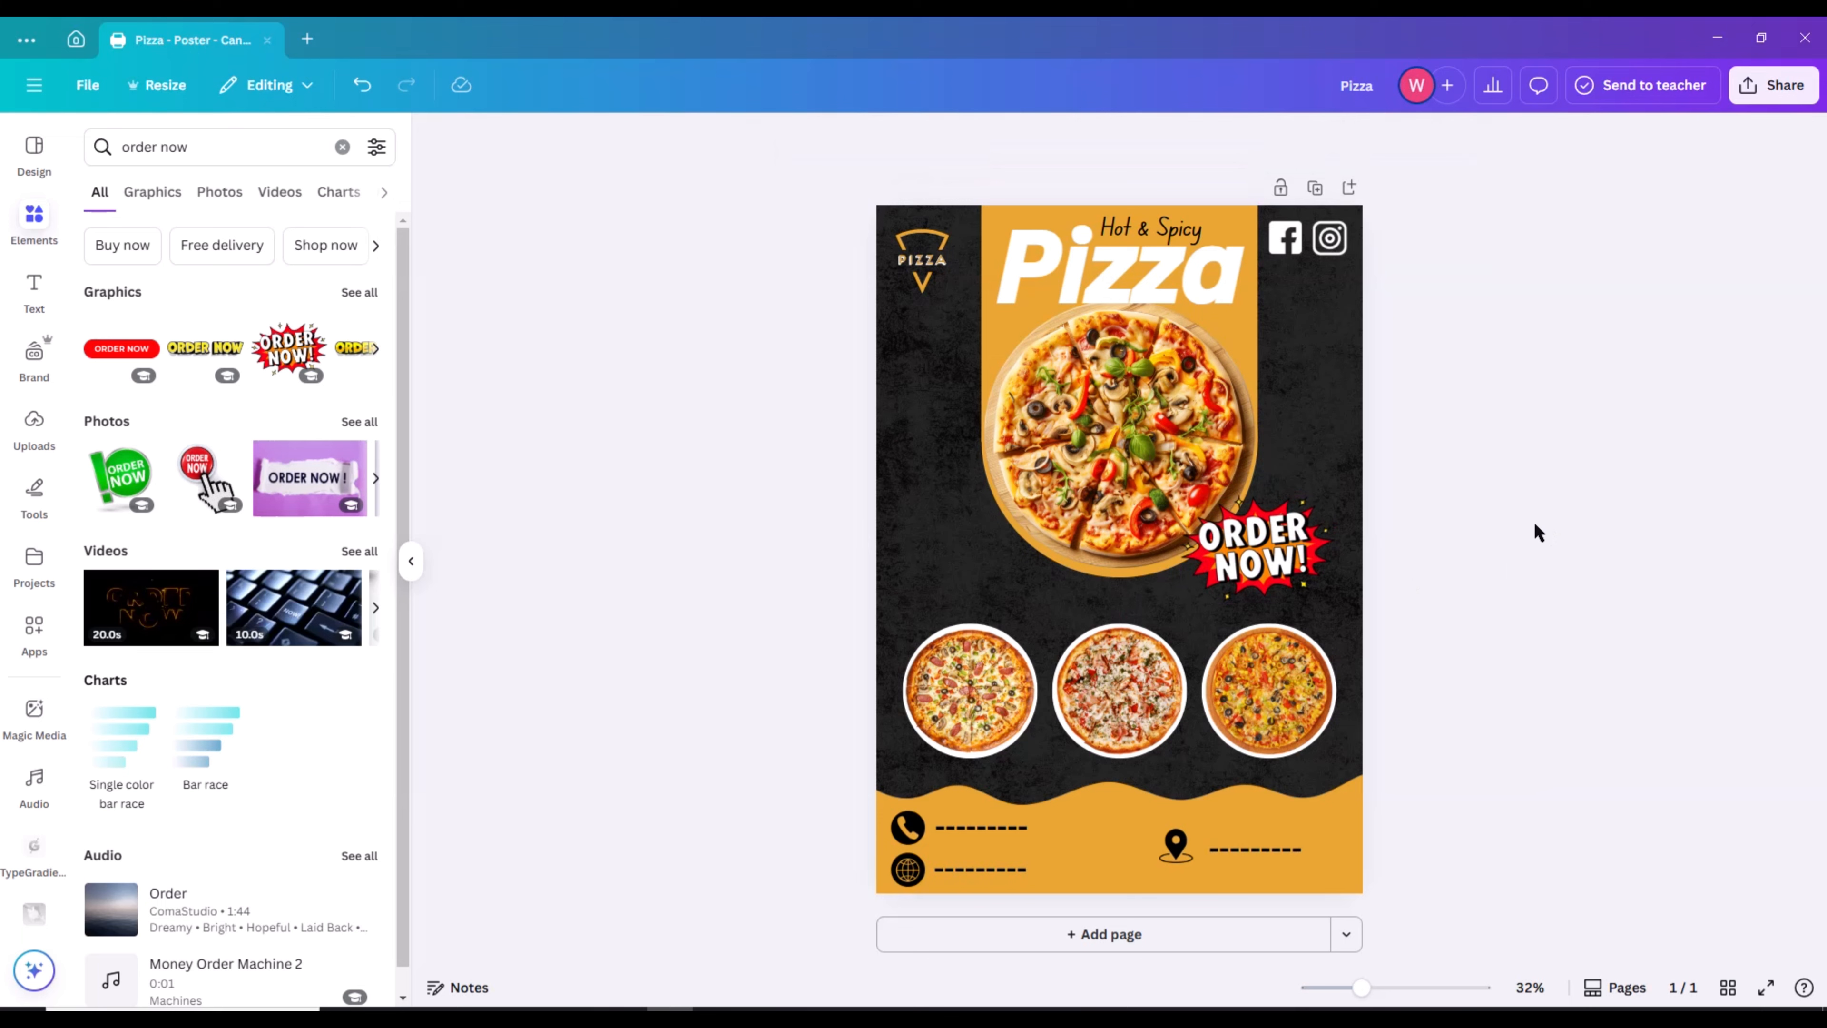